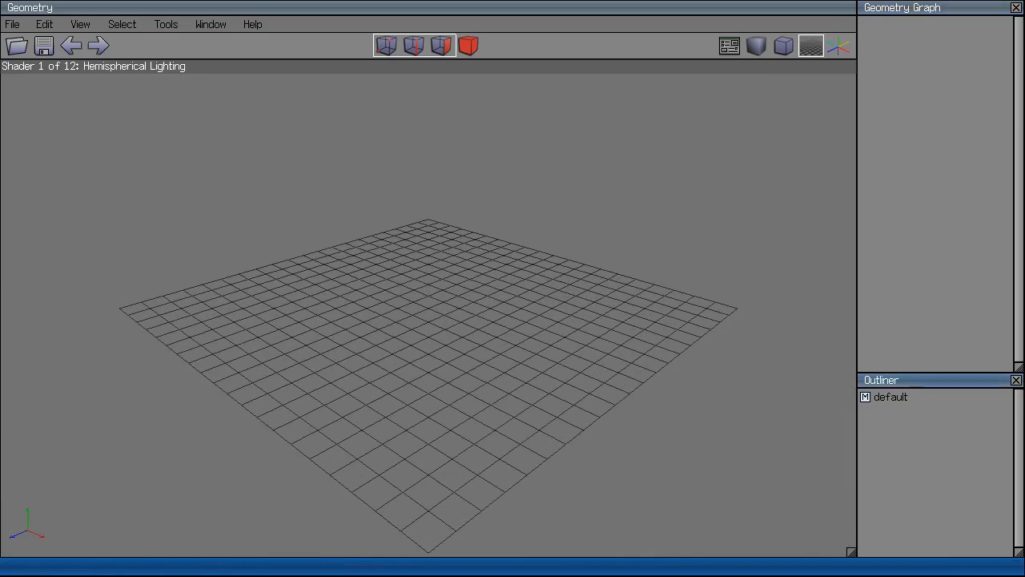
Close the Outliner and Geometry Graph panels and drag the 3D view larger.
{"action": "left_click", "coordinate": [1016, 380]}
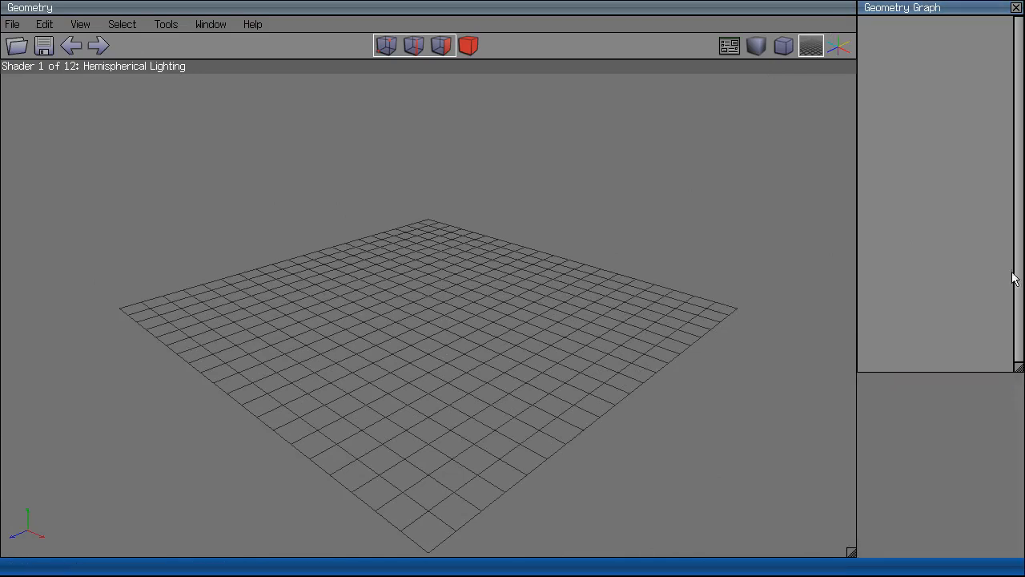
{"action": "left_click", "coordinate": [1016, 7]}
{"action": "left_click_drag", "start_coordinate": [852, 552], "coordinate": [970, 552]}
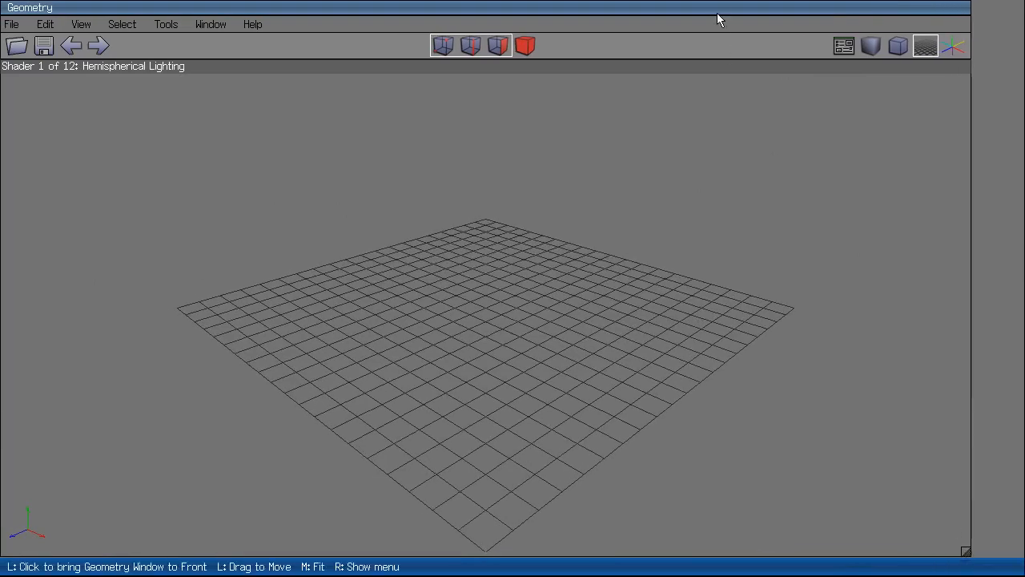
Fit the Geometry window to the full screen width.
{"action": "right_click", "coordinate": [717, 14]}
{"action": "left_click", "coordinate": [742, 13]}
{"action": "left_click", "coordinate": [784, 14]}
{"action": "scroll", "coordinate": [580, 309], "scroll_direction": "down", "scroll_amount": 5}
{"action": "scroll", "coordinate": [566, 307], "scroll_direction": "up", "scroll_amount": 7}
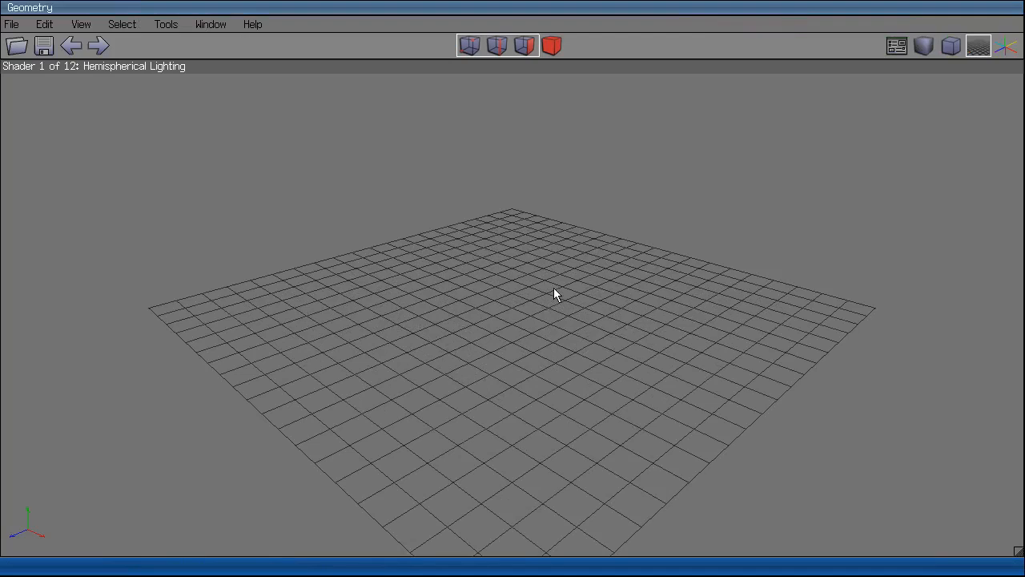
Zoom and orbit the camera around the empty ground grid.
{"action": "left_click", "coordinate": [207, 25]}
{"action": "left_click", "coordinate": [346, 355]}
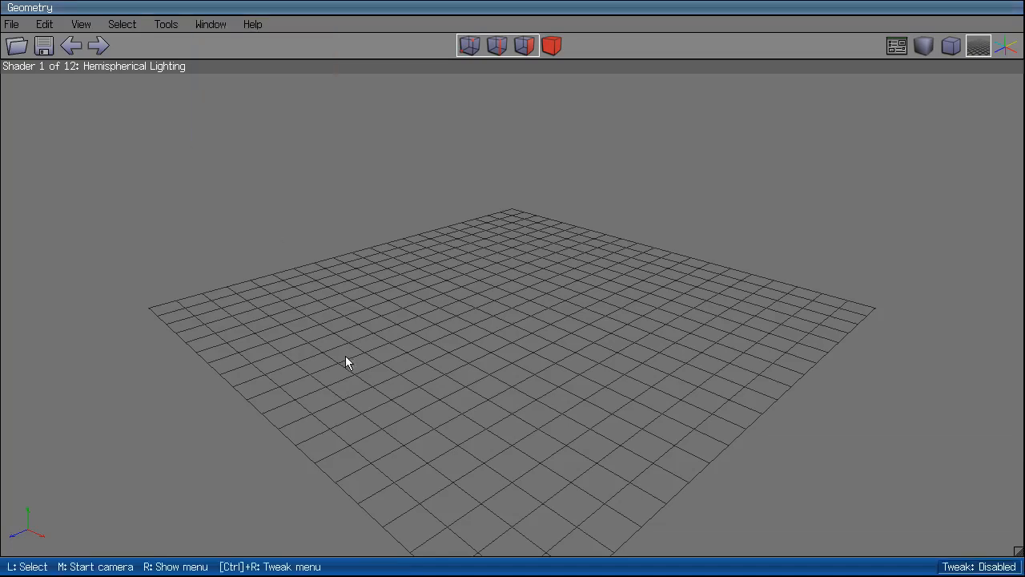
{"action": "scroll", "coordinate": [683, 210], "scroll_direction": "down", "scroll_amount": 5}
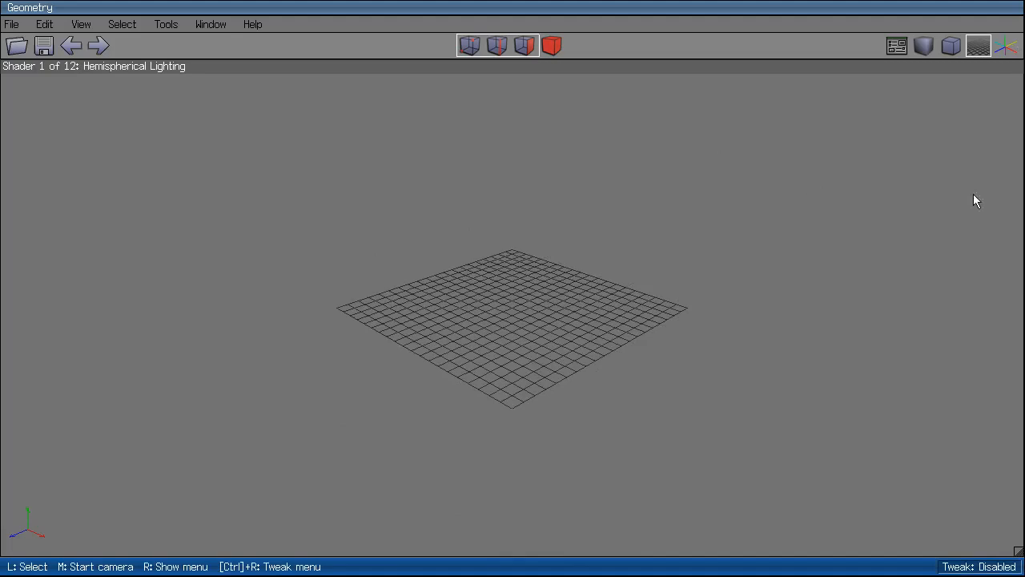
{"action": "middle_click", "coordinate": [737, 367]}
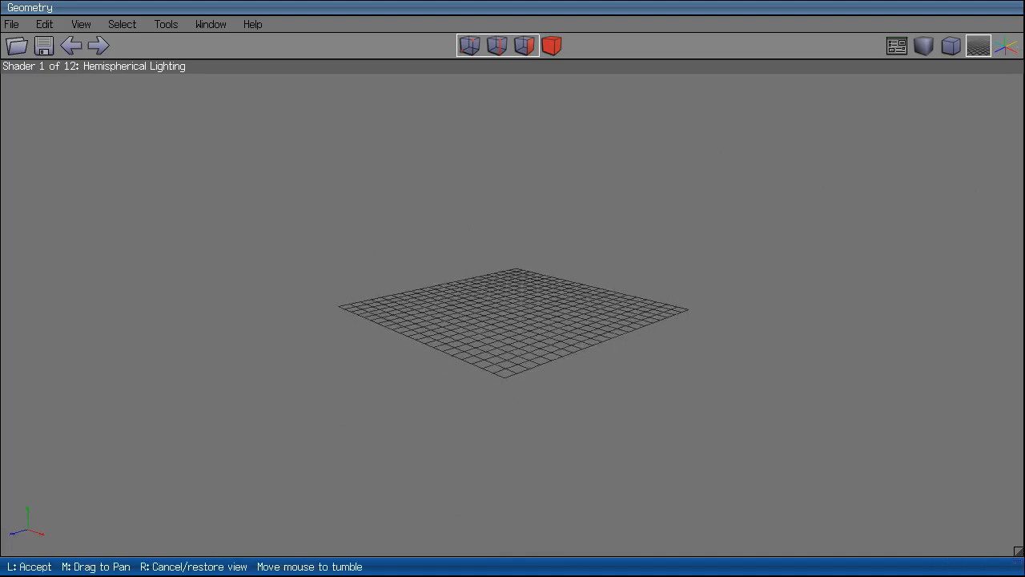
{"action": "left_click", "coordinate": [736, 367]}
{"action": "scroll", "coordinate": [736, 367], "scroll_direction": "up", "scroll_amount": 6}
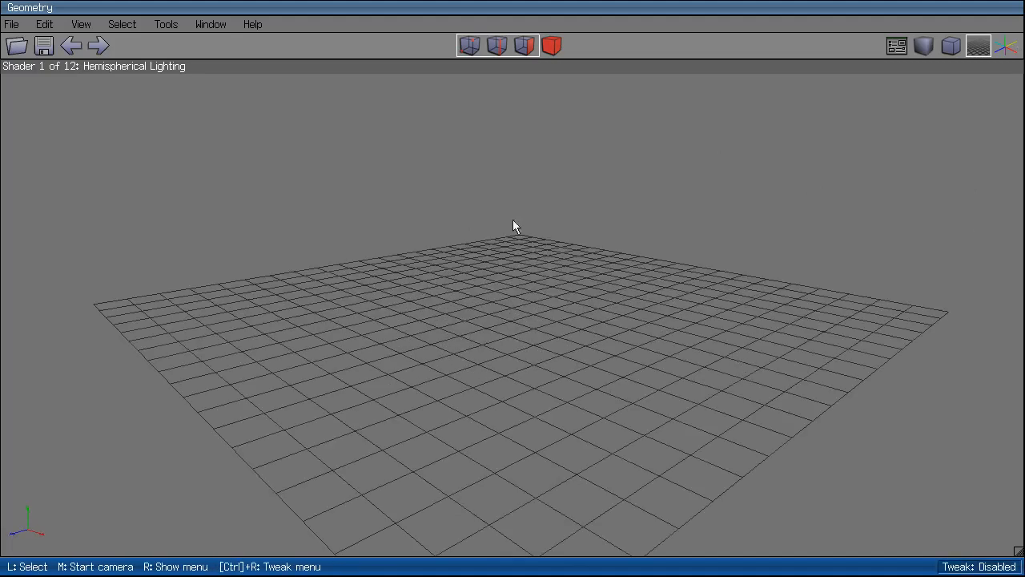
Reopen the Outliner and Geometry Graph panels, placing Geometry Graph beside the Outliner.
{"action": "left_click", "coordinate": [207, 24]}
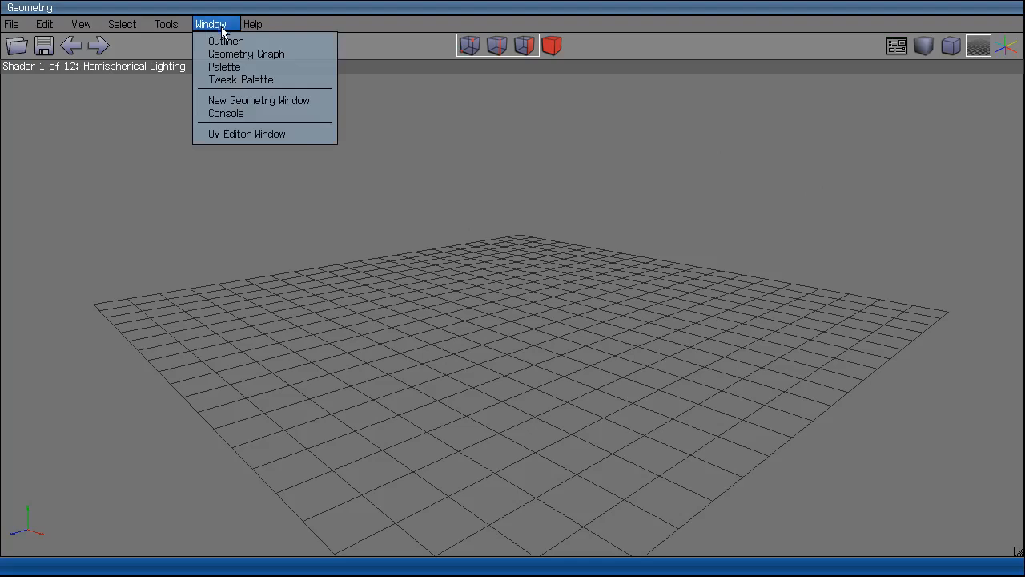
{"action": "left_click", "coordinate": [226, 41]}
{"action": "left_click", "coordinate": [230, 29]}
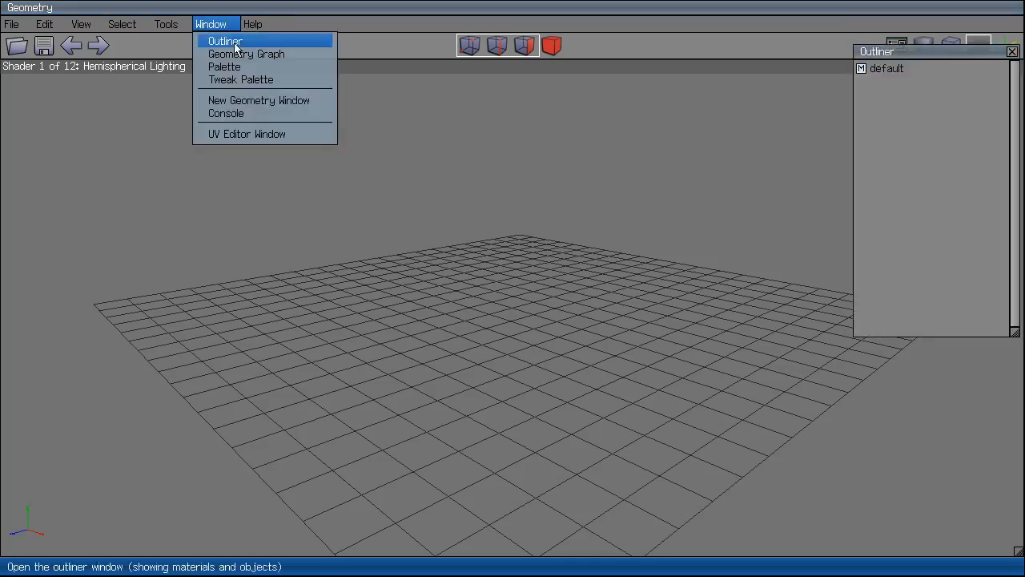
{"action": "left_click", "coordinate": [237, 52]}
{"action": "left_click_drag", "start_coordinate": [967, 57], "coordinate": [801, 59]}
{"action": "left_click", "coordinate": [801, 57]}
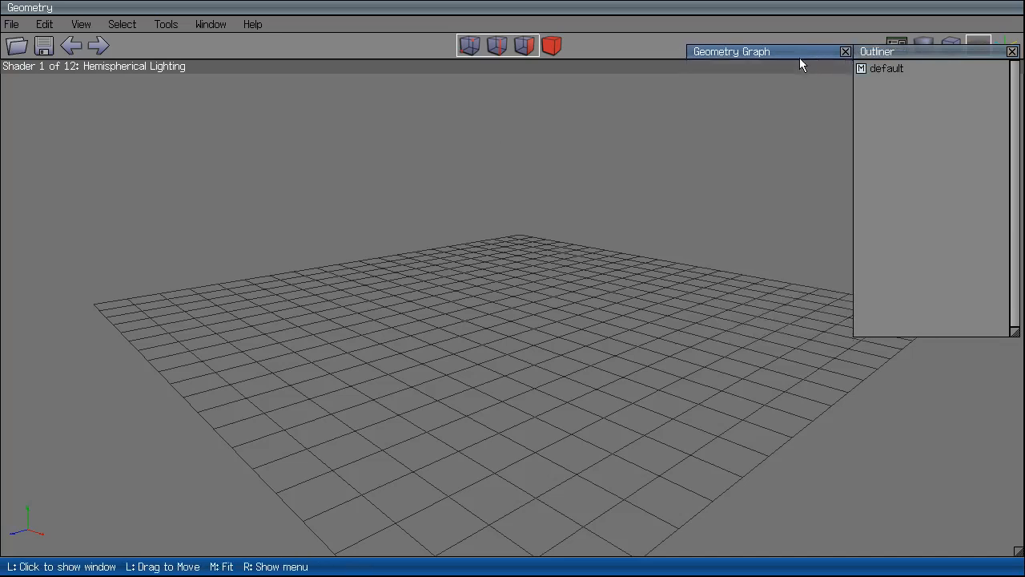
{"action": "left_click", "coordinate": [806, 56]}
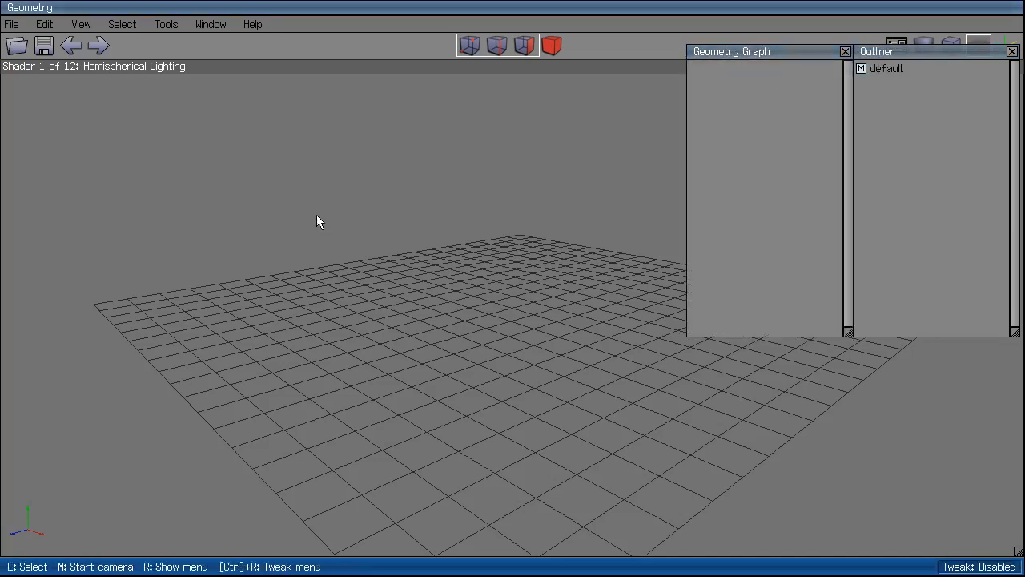
Open the colour Palette panel and move it beside the Geometry Graph.
{"action": "left_click", "coordinate": [211, 24]}
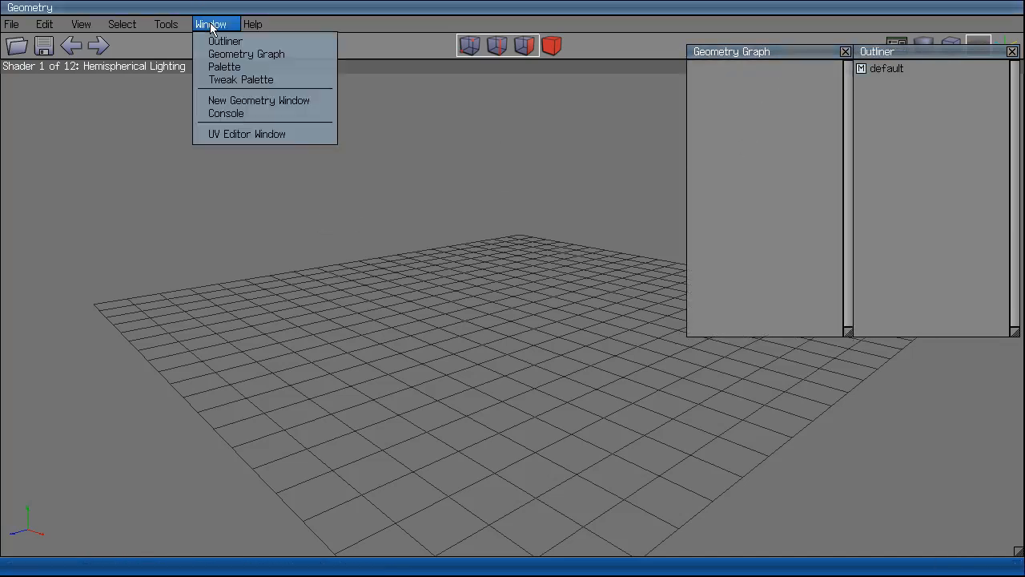
{"action": "left_click", "coordinate": [216, 67]}
{"action": "left_click_drag", "start_coordinate": [938, 53], "coordinate": [606, 57]}
Create a gear primitive, Gear1, at the grid centre and orbit to a steeper view.
{"action": "right_click", "coordinate": [447, 374]}
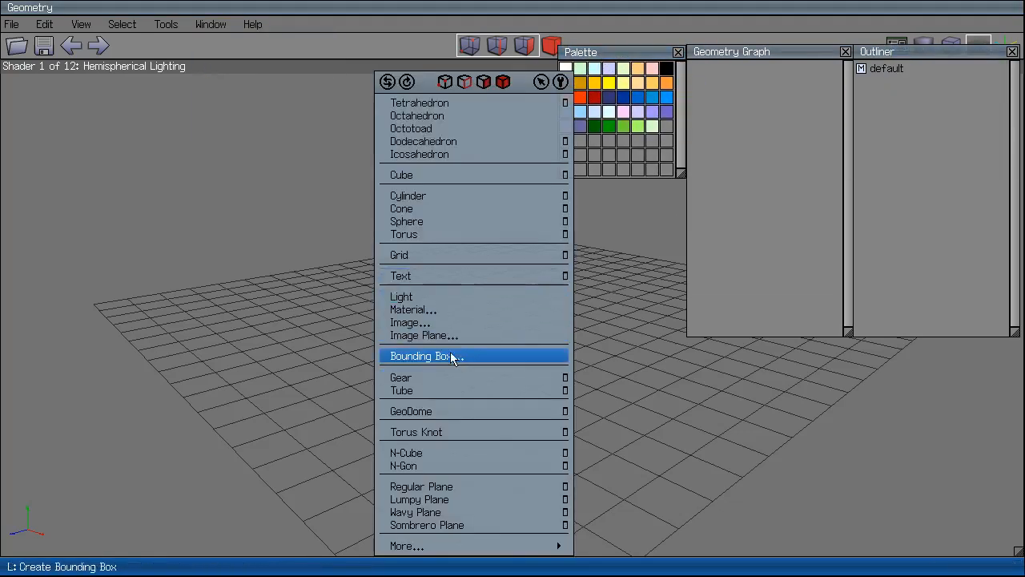
{"action": "left_click", "coordinate": [447, 373]}
{"action": "scroll", "coordinate": [562, 400], "scroll_direction": "up", "scroll_amount": 7}
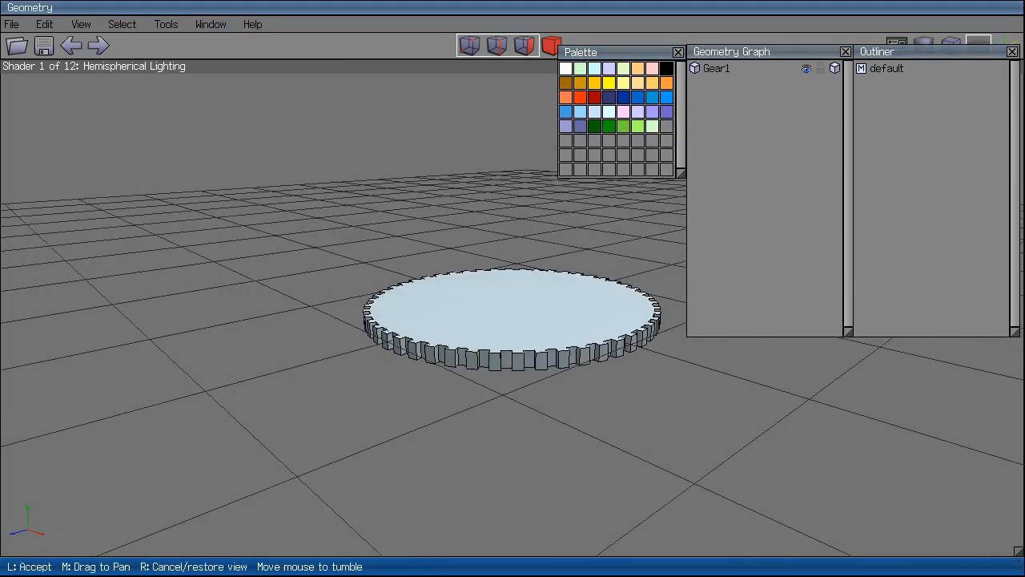
{"action": "middle_click", "coordinate": [568, 414]}
{"action": "left_click", "coordinate": [568, 414]}
In body selection mode, select the gear, apply a palette colour and inspect the palette options.
{"action": "left_click", "coordinate": [551, 46]}
{"action": "left_click", "coordinate": [529, 248]}
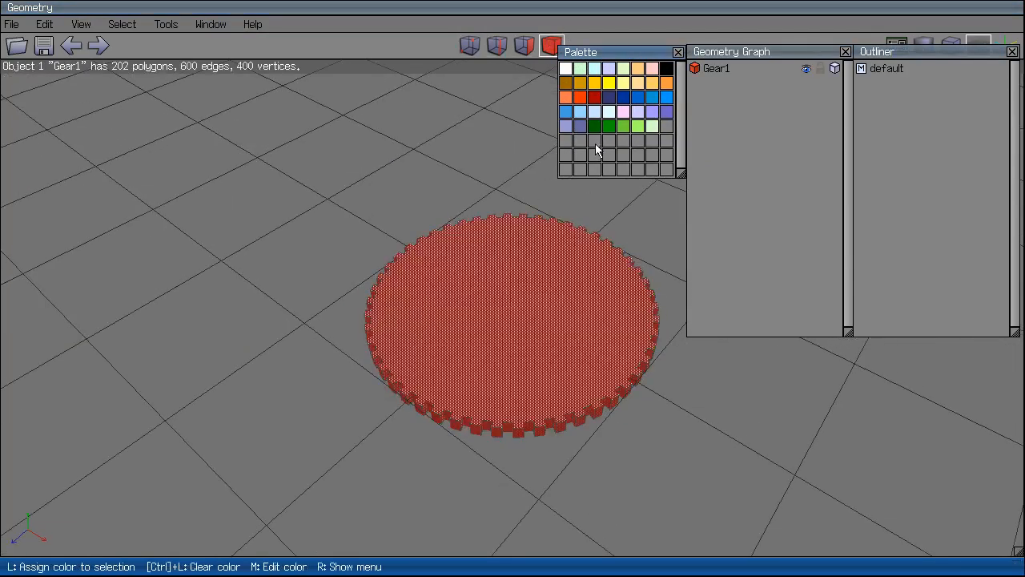
{"action": "left_click", "coordinate": [593, 105]}
{"action": "left_click", "coordinate": [499, 286]}
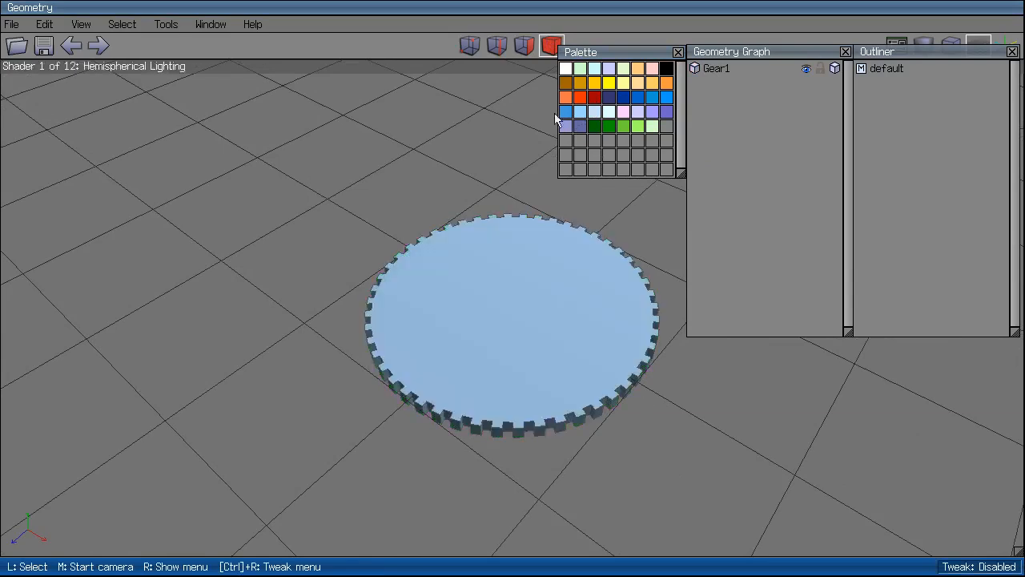
{"action": "key", "text": "ctrl+a"}
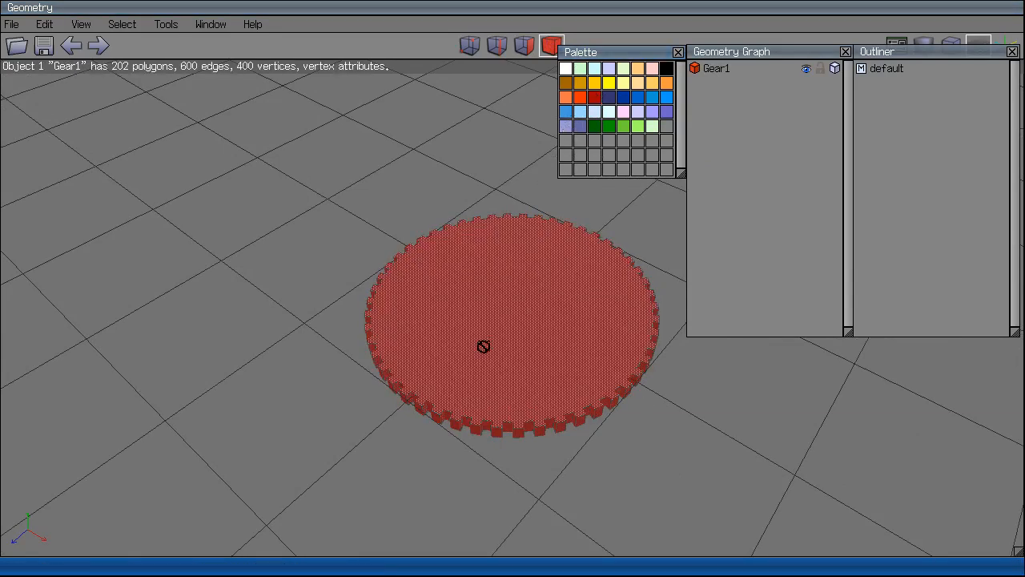
{"action": "left_click", "coordinate": [478, 274]}
{"action": "left_click", "coordinate": [589, 303]}
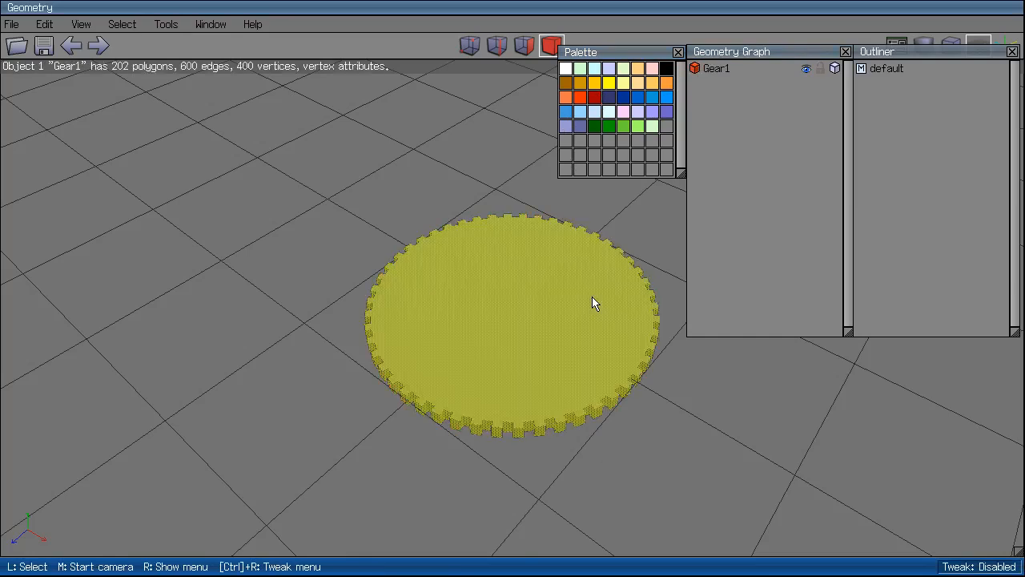
{"action": "right_click", "coordinate": [592, 297]}
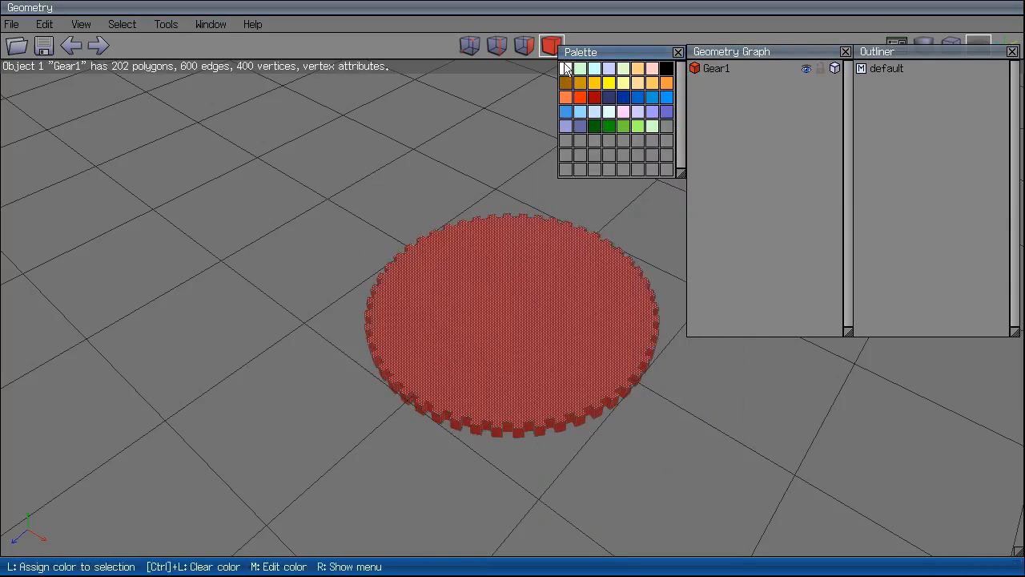
{"action": "right_click", "coordinate": [567, 70]}
Recolour the gear dark red, then green, checking each colour while deselected.
{"action": "left_click", "coordinate": [502, 361]}
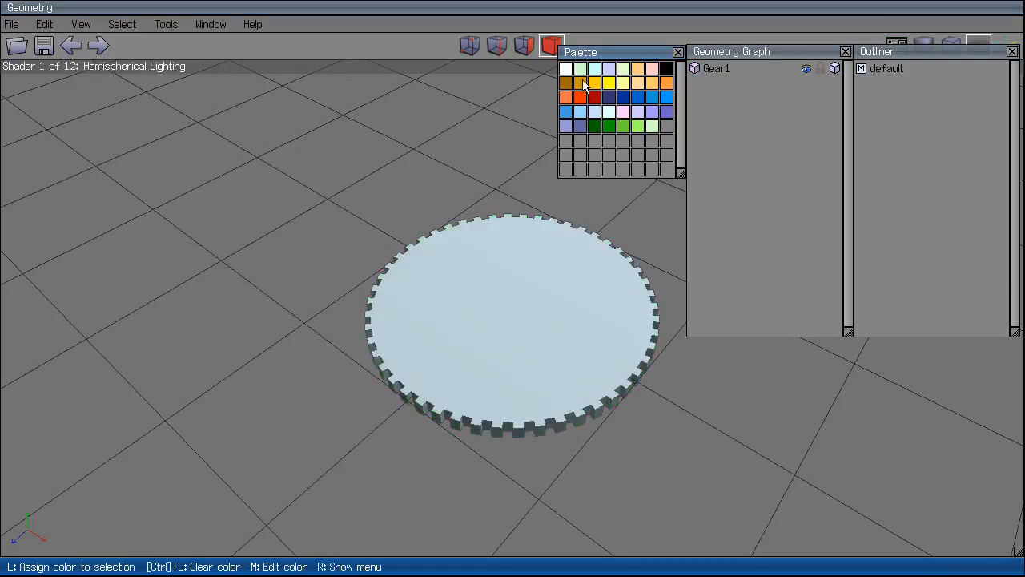
{"action": "left_click", "coordinate": [538, 260]}
{"action": "left_click", "coordinate": [599, 100]}
{"action": "left_click", "coordinate": [609, 269]}
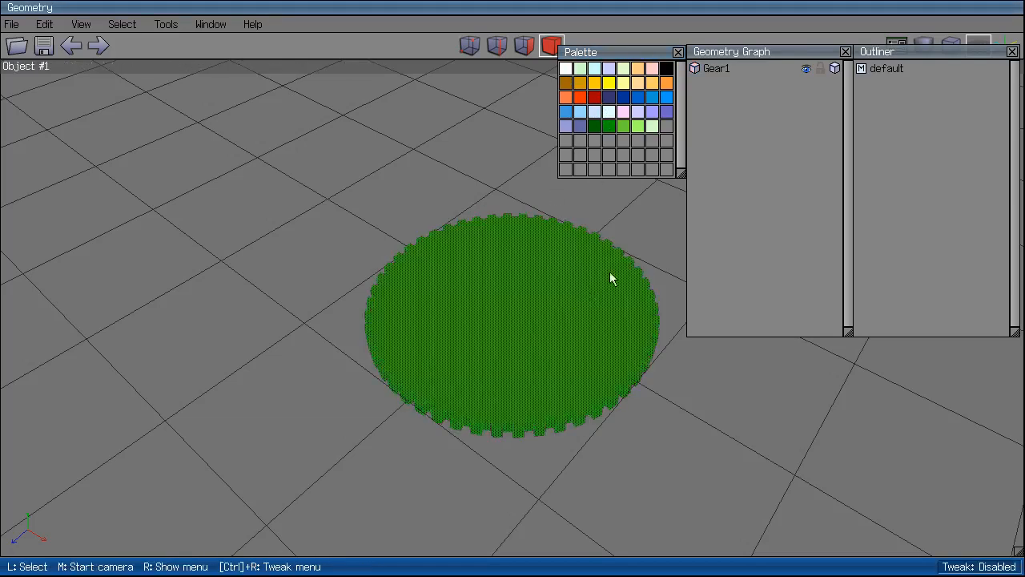
{"action": "middle_click", "coordinate": [683, 446]}
{"action": "left_click", "coordinate": [681, 438]}
{"action": "left_click", "coordinate": [633, 321]}
{"action": "left_click", "coordinate": [622, 125]}
{"action": "left_click", "coordinate": [533, 353]}
Colour the gear white from a top-down view.
{"action": "middle_click", "coordinate": [595, 421]}
{"action": "left_click", "coordinate": [632, 489]}
{"action": "left_click", "coordinate": [533, 350]}
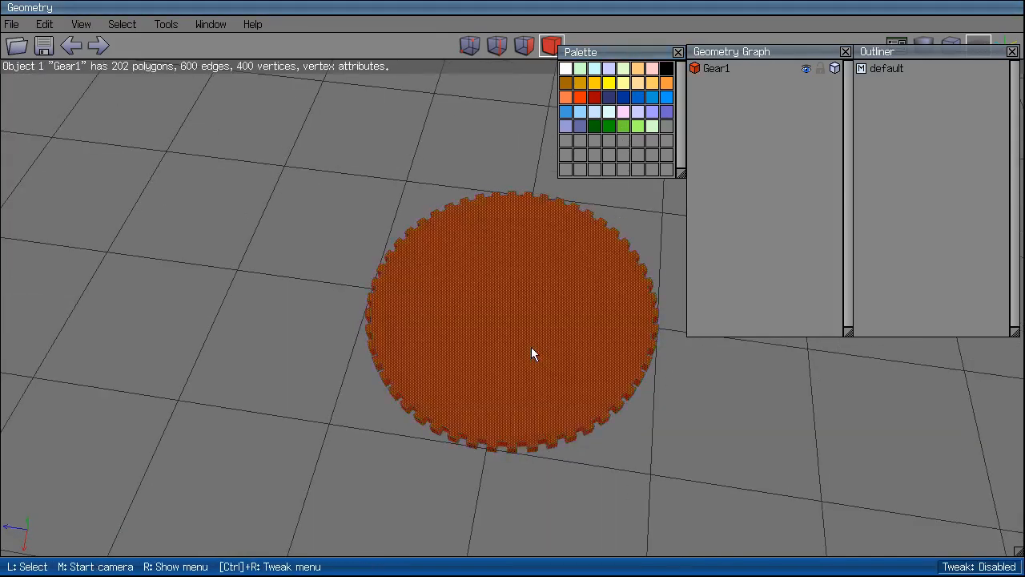
{"action": "left_click", "coordinate": [565, 68]}
{"action": "left_click", "coordinate": [702, 435]}
{"action": "middle_click", "coordinate": [702, 435]}
{"action": "left_click", "coordinate": [637, 378]}
Recolour the gear light orange, then dark red.
{"action": "left_click", "coordinate": [580, 270]}
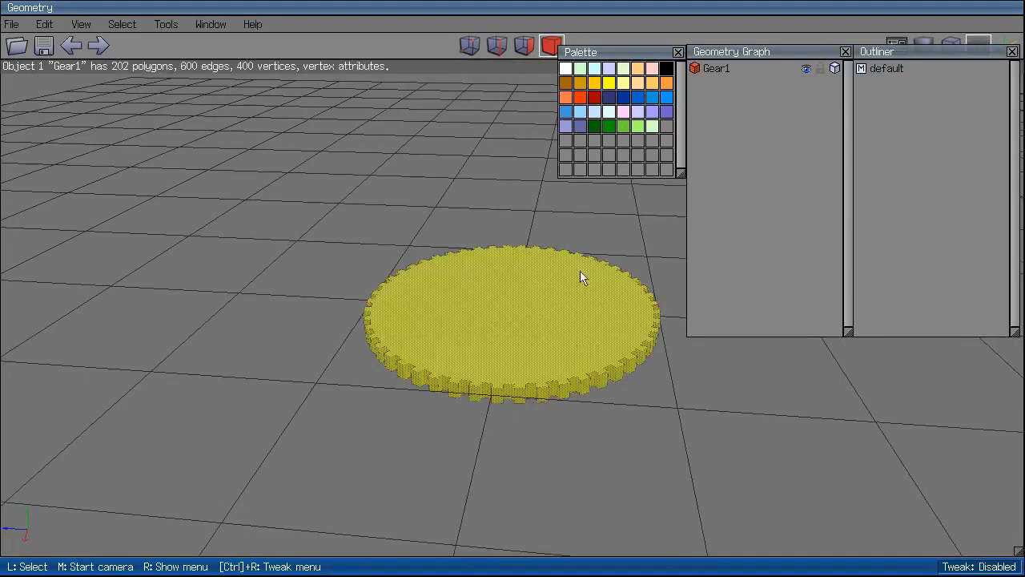
{"action": "left_click", "coordinate": [652, 83]}
{"action": "left_click", "coordinate": [540, 287]}
{"action": "left_click", "coordinate": [621, 346]}
{"action": "left_click", "coordinate": [597, 94]}
{"action": "left_click", "coordinate": [508, 329]}
Colour the gear white again and reselect it from an oblique view.
{"action": "left_click", "coordinate": [544, 243]}
{"action": "left_click", "coordinate": [532, 311]}
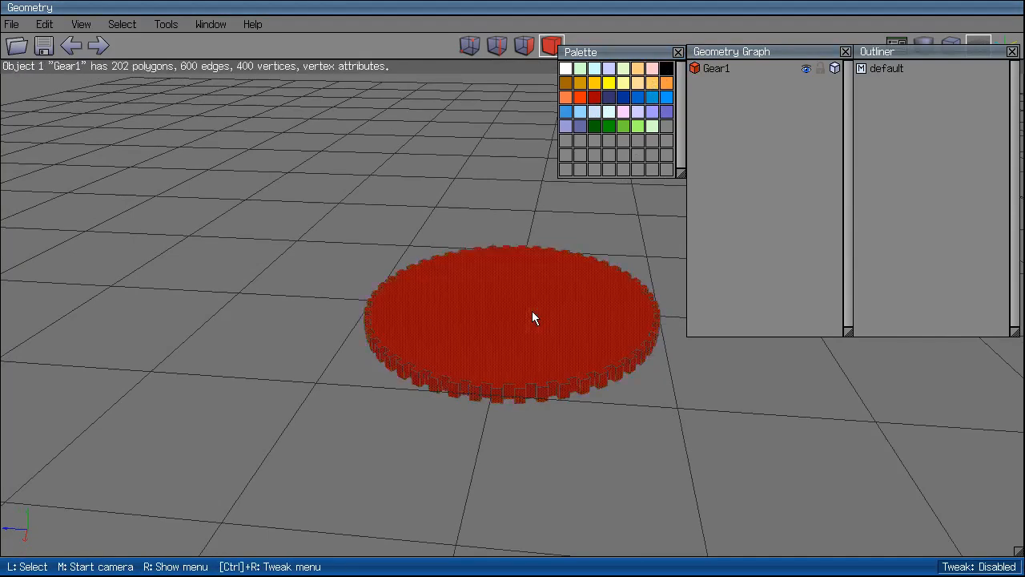
{"action": "left_click", "coordinate": [566, 68]}
{"action": "left_click", "coordinate": [554, 273]}
{"action": "middle_click", "coordinate": [735, 391]}
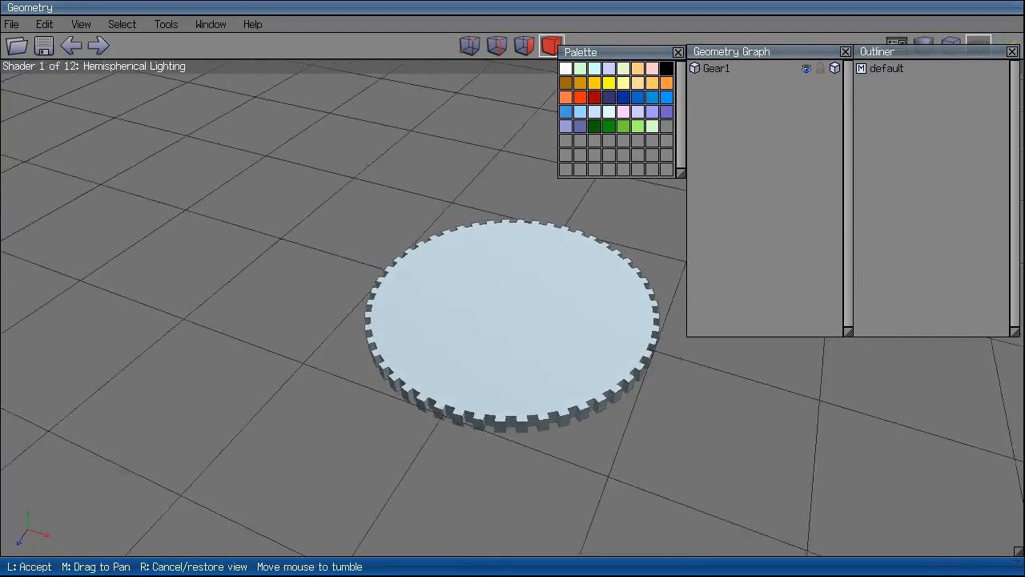
{"action": "left_click", "coordinate": [657, 366]}
{"action": "left_click", "coordinate": [554, 256]}
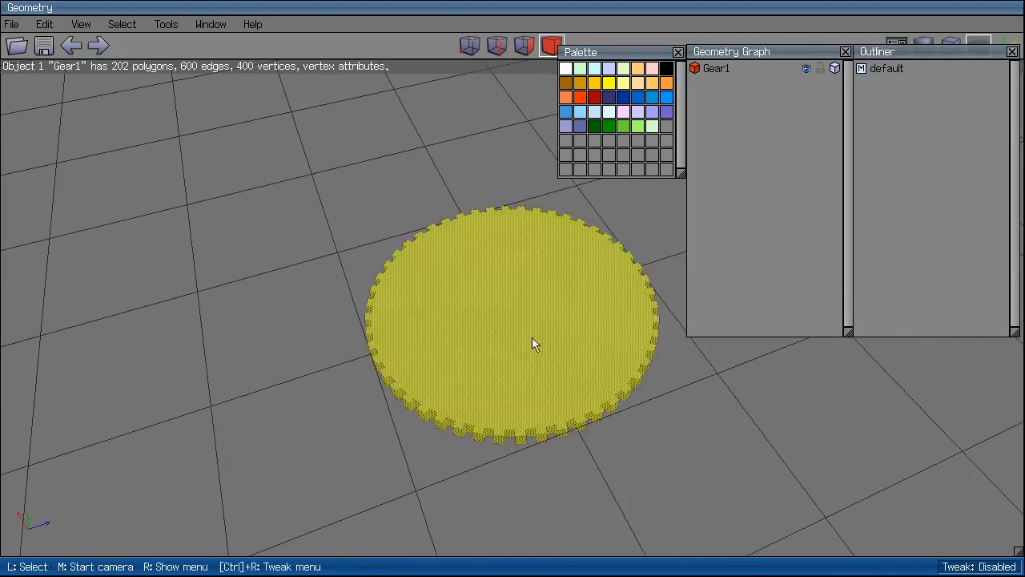
Connect two opposite rim vertices to split the gear's top face in half.
{"action": "left_click", "coordinate": [469, 46]}
{"action": "left_click", "coordinate": [483, 227]}
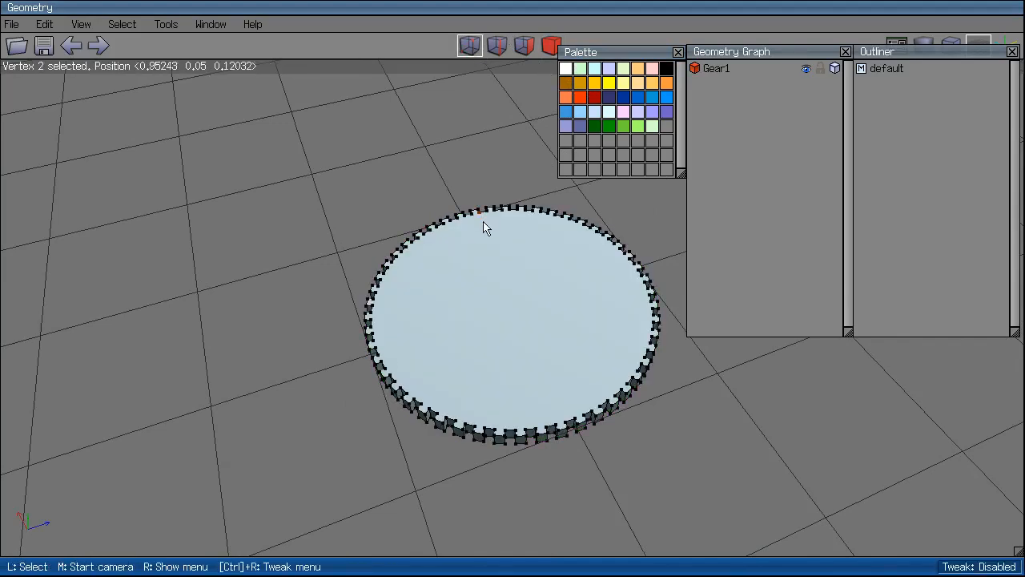
{"action": "left_click", "coordinate": [558, 422]}
{"action": "key", "text": "c"}
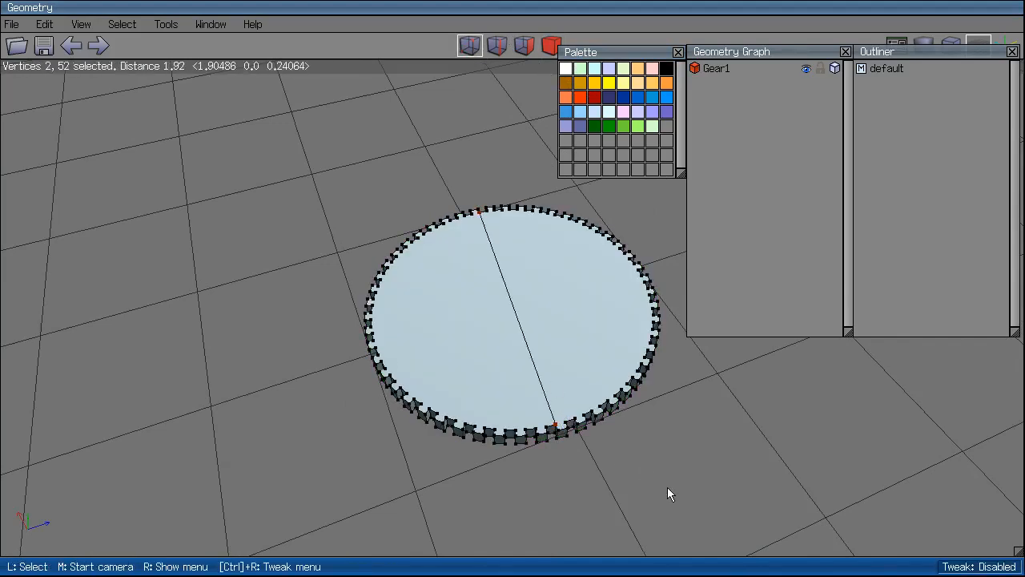
{"action": "key", "text": "space"}
Colour the left half of the top dark blue and the right half orange-red.
{"action": "left_click", "coordinate": [489, 278]}
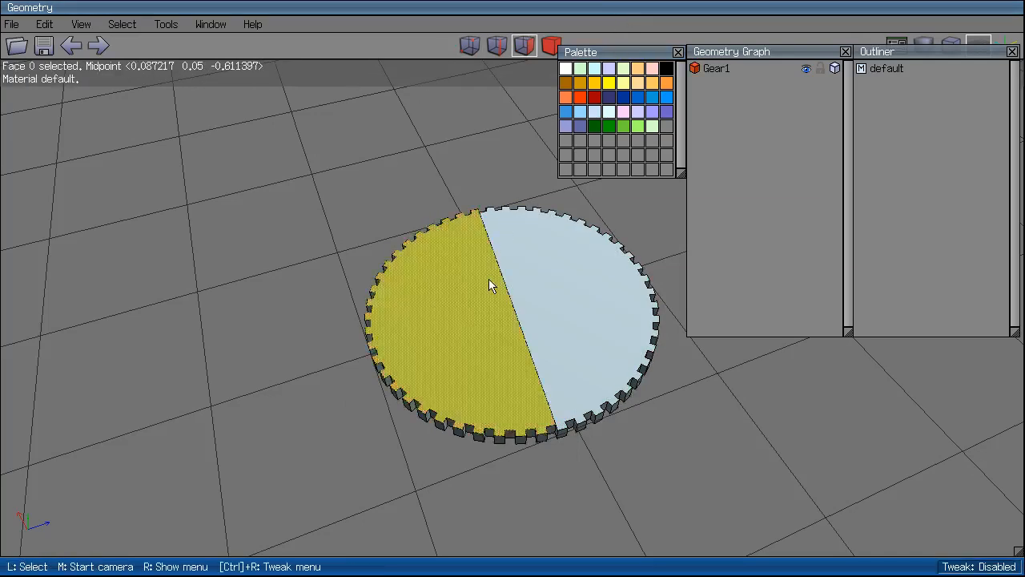
{"action": "left_click", "coordinate": [626, 97]}
{"action": "left_click", "coordinate": [497, 281]}
{"action": "left_click", "coordinate": [511, 287]}
{"action": "left_click", "coordinate": [580, 96]}
{"action": "left_click", "coordinate": [647, 353]}
Orbit around the two-colour gear, then select Gear1 in body mode and delete it.
{"action": "middle_click", "coordinate": [695, 399]}
{"action": "left_click", "coordinate": [506, 298]}
{"action": "middle_click", "coordinate": [658, 468]}
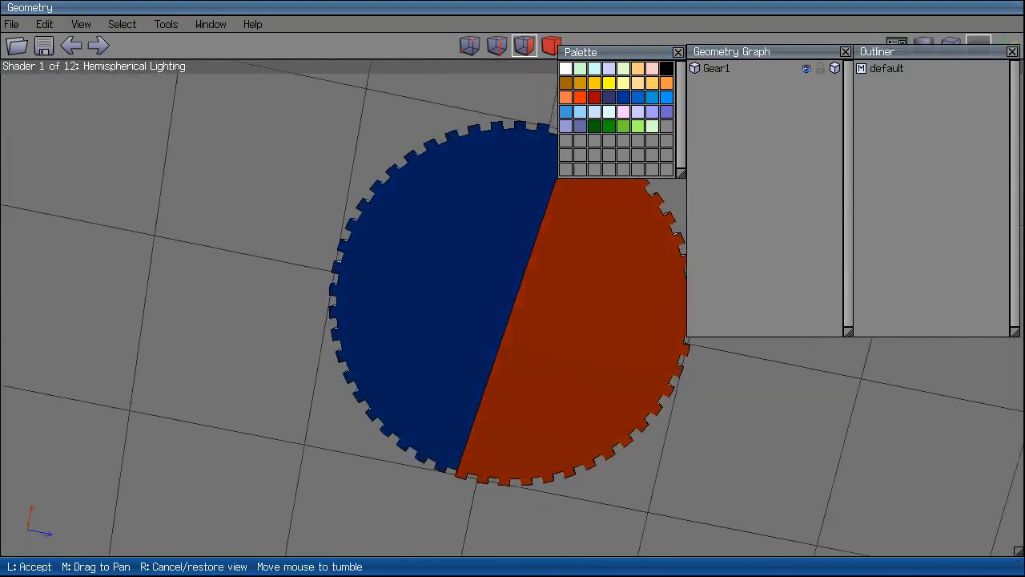
{"action": "left_click", "coordinate": [658, 467]}
{"action": "right_click", "coordinate": [700, 485]}
{"action": "left_click", "coordinate": [40, 264]}
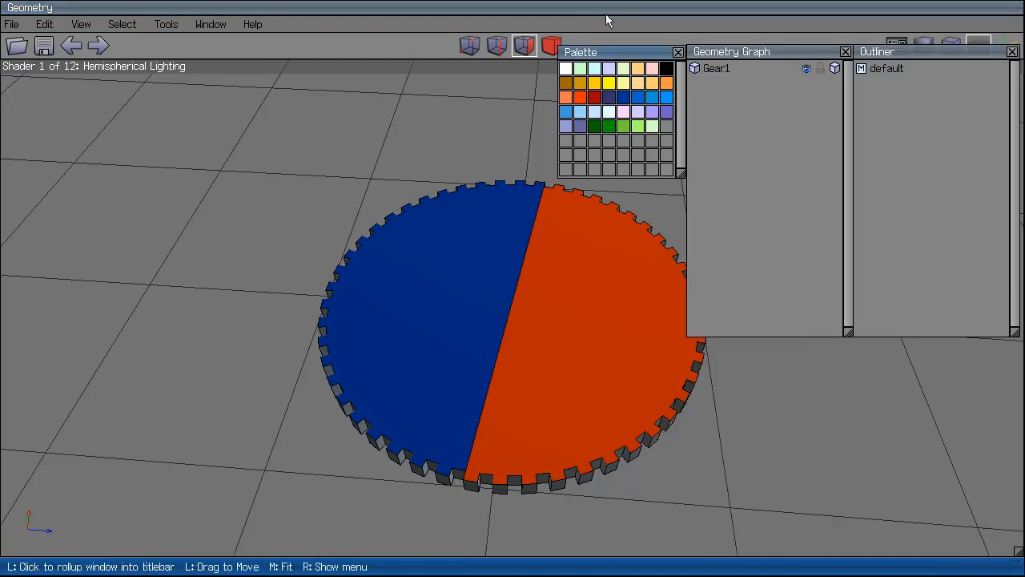
{"action": "left_click", "coordinate": [551, 45]}
{"action": "left_click", "coordinate": [495, 282]}
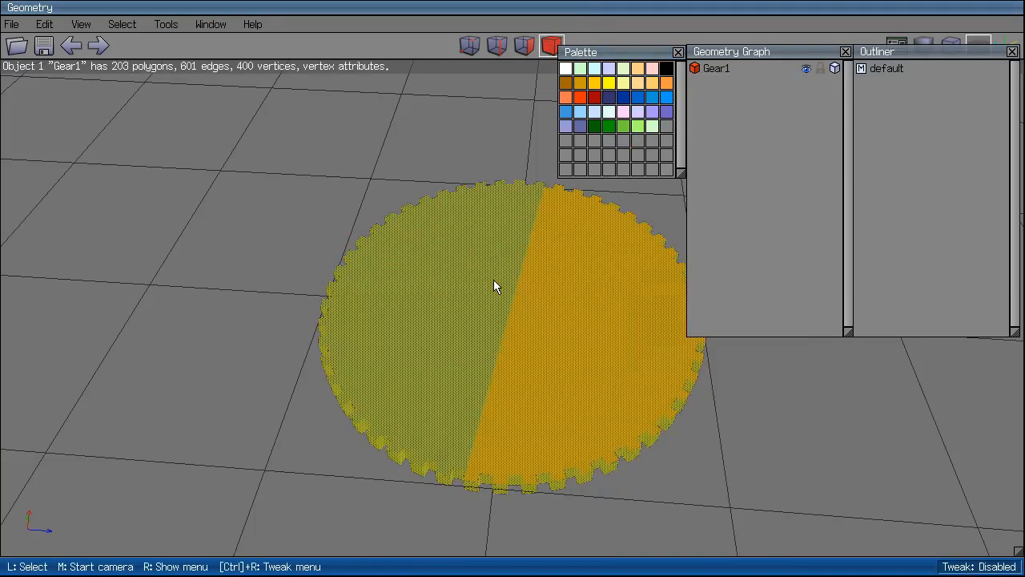
{"action": "key", "text": "Delete"}
Open the Tweak palettes, then close the Tweak Axis, Tweak Magnet and Tweak palettes.
{"action": "left_click", "coordinate": [206, 25]}
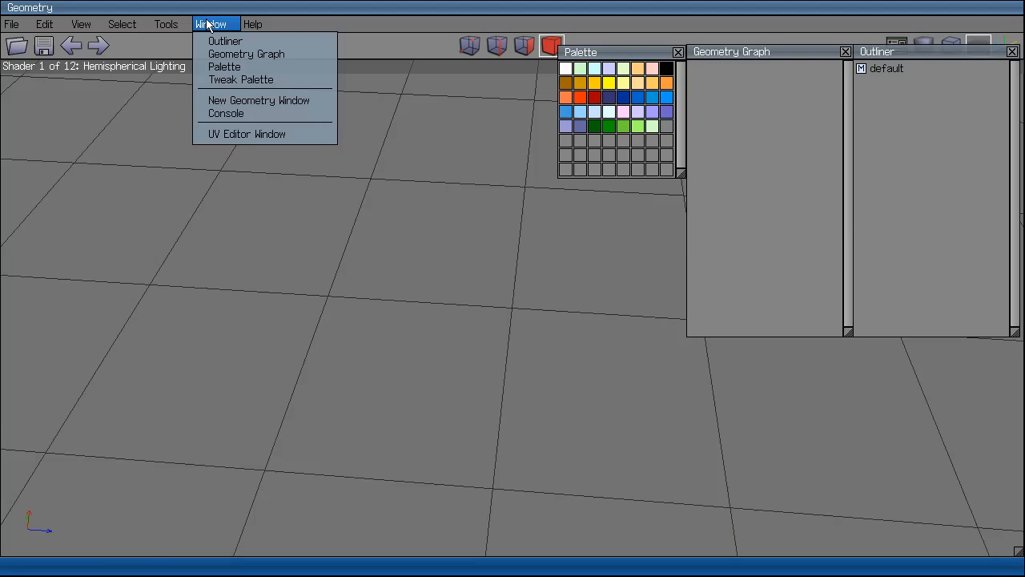
{"action": "left_click", "coordinate": [221, 80]}
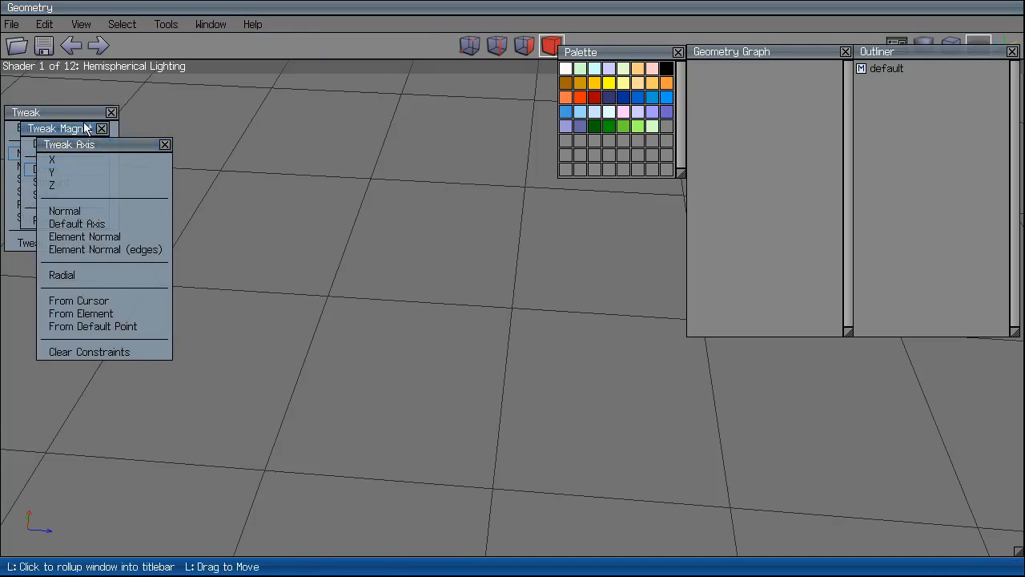
{"action": "left_click", "coordinate": [165, 144]}
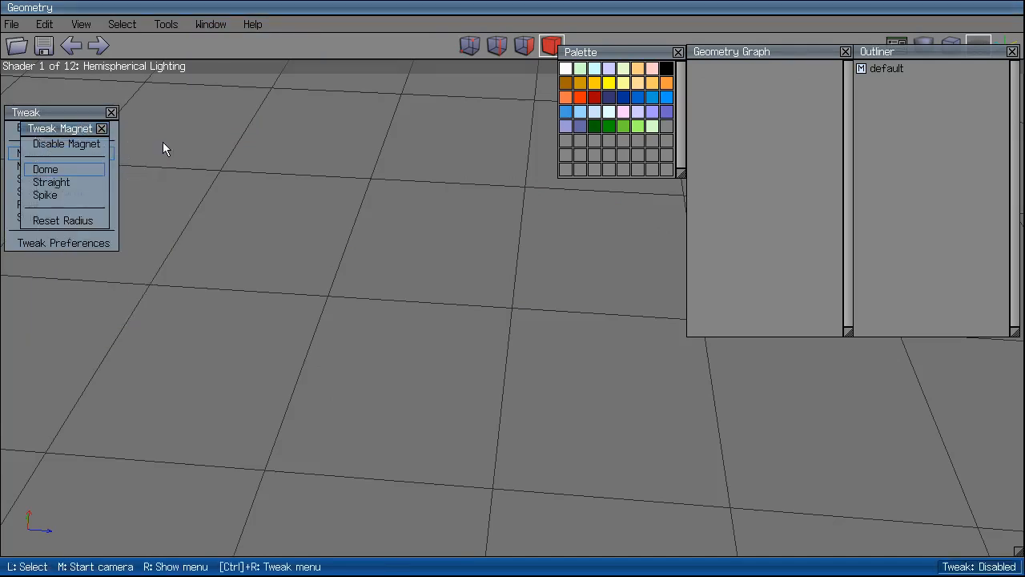
{"action": "left_click", "coordinate": [101, 129]}
{"action": "left_click", "coordinate": [111, 112]}
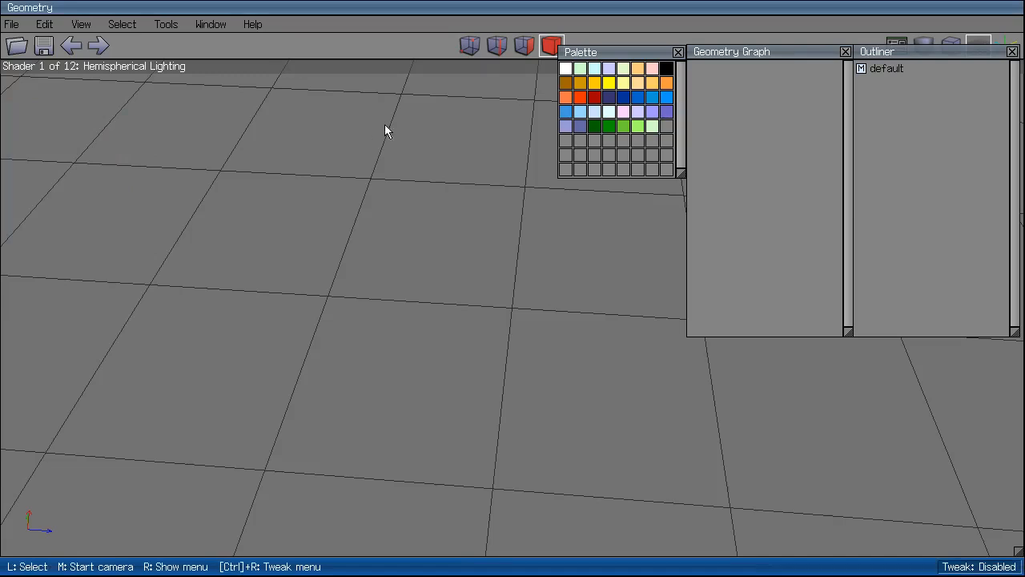
{"action": "left_click", "coordinate": [212, 24]}
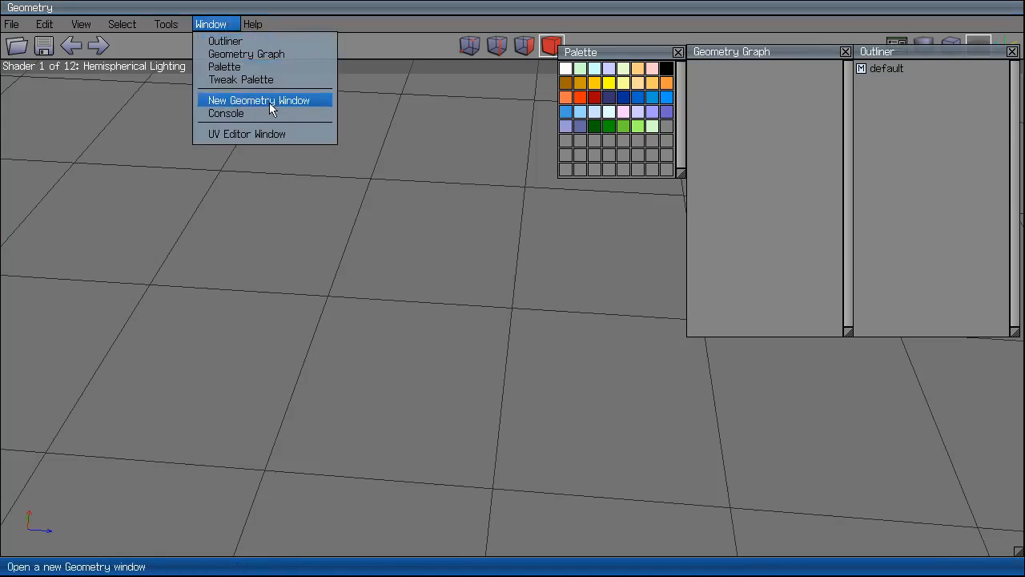
{"action": "left_click", "coordinate": [221, 235]}
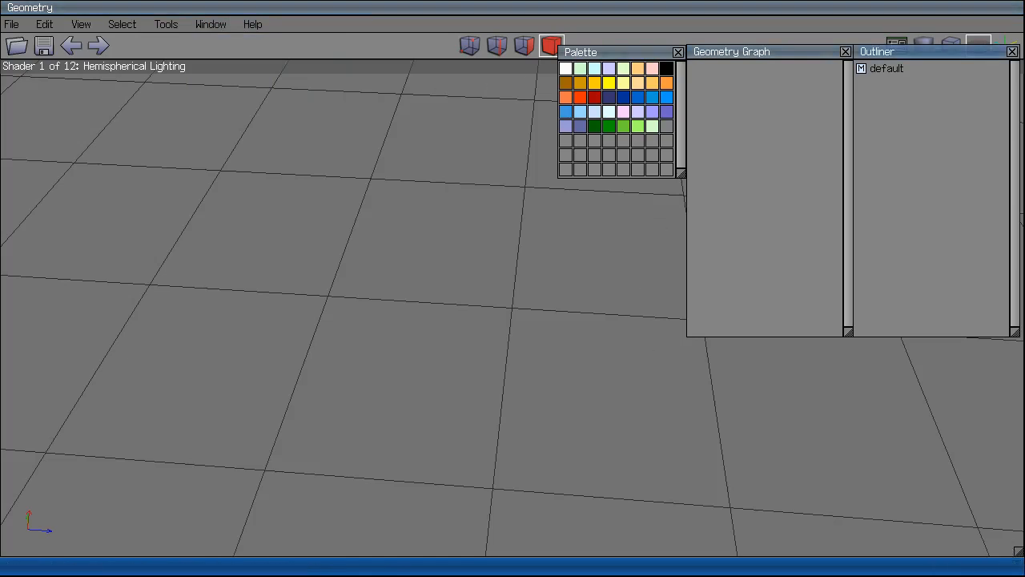
Shrink the viewport and fit it in both directions beside the side panels.
{"action": "left_click_drag", "start_coordinate": [1019, 553], "coordinate": [1019, 244]}
{"action": "right_click", "coordinate": [734, 10]}
{"action": "left_click", "coordinate": [751, 23]}
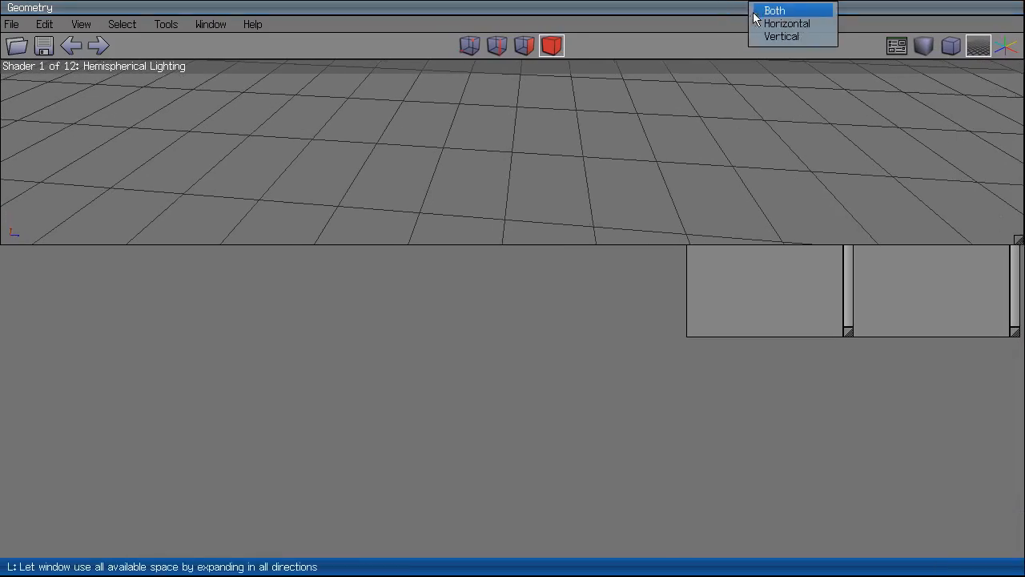
{"action": "left_click", "coordinate": [753, 10]}
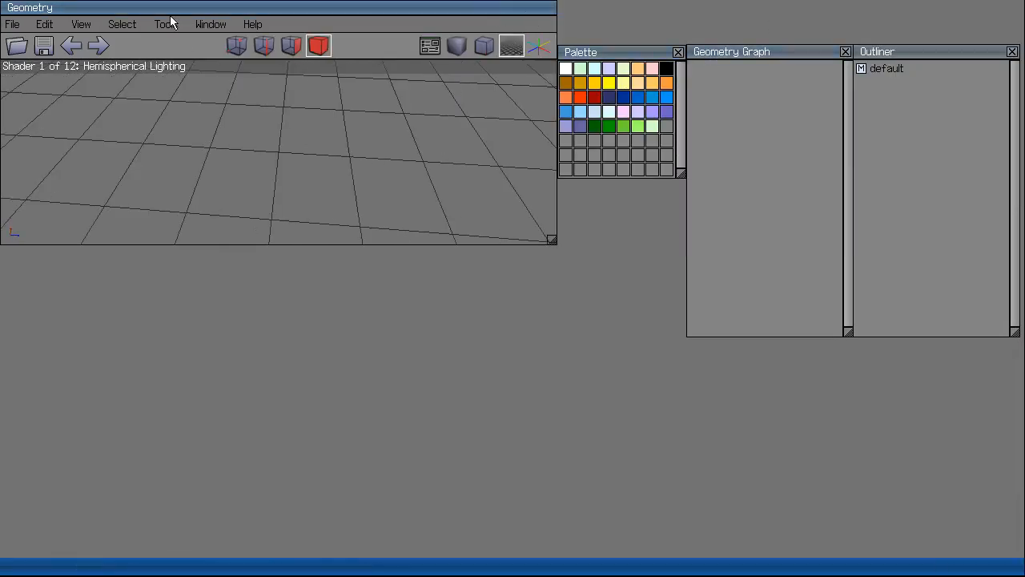
{"action": "scroll", "coordinate": [307, 166], "scroll_direction": "down", "scroll_amount": 6}
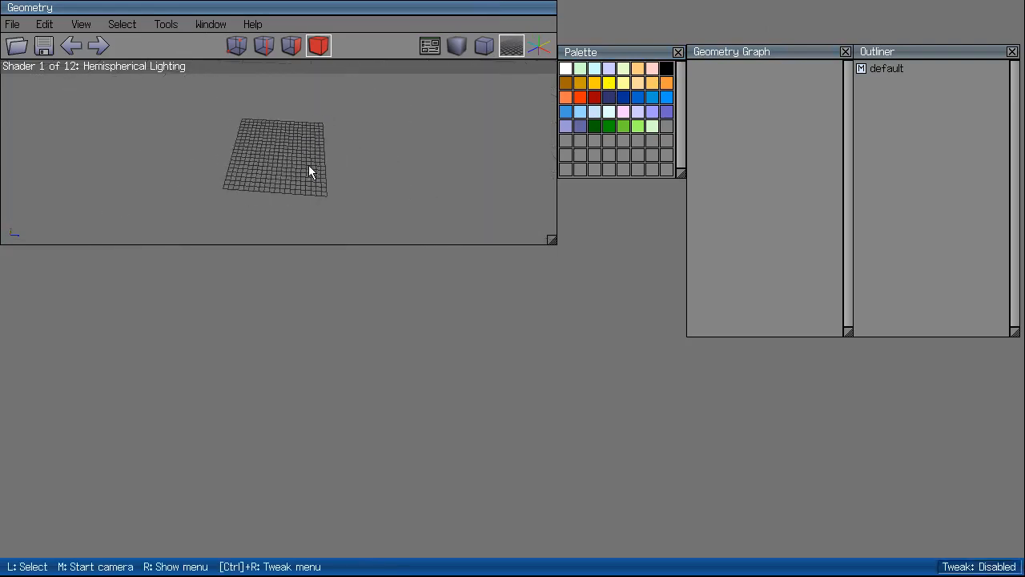
Tumble the view and open a second geometry viewport, Geometry #2.
{"action": "middle_click", "coordinate": [308, 166]}
{"action": "left_click", "coordinate": [308, 166]}
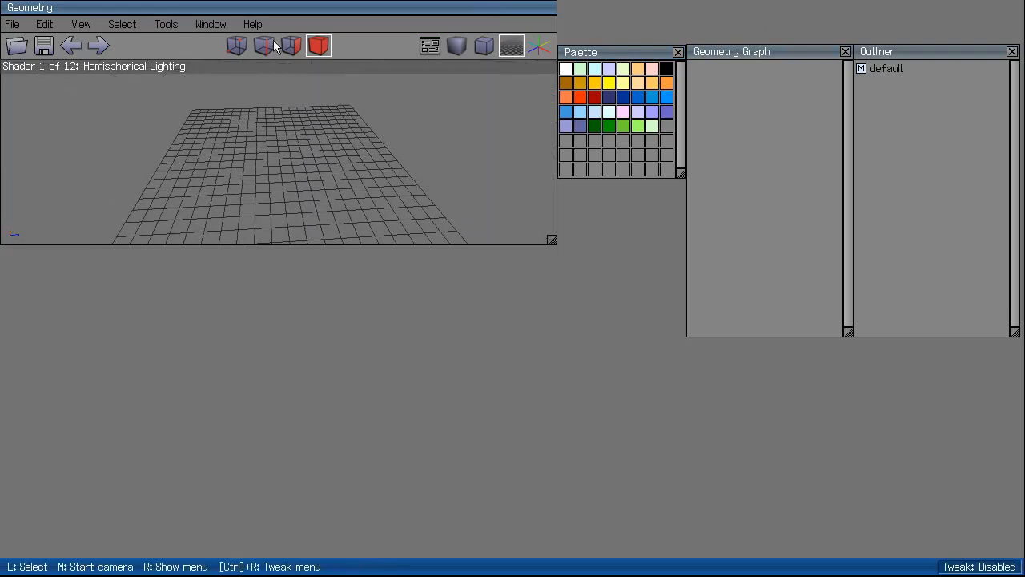
{"action": "left_click", "coordinate": [204, 25]}
{"action": "left_click", "coordinate": [256, 100]}
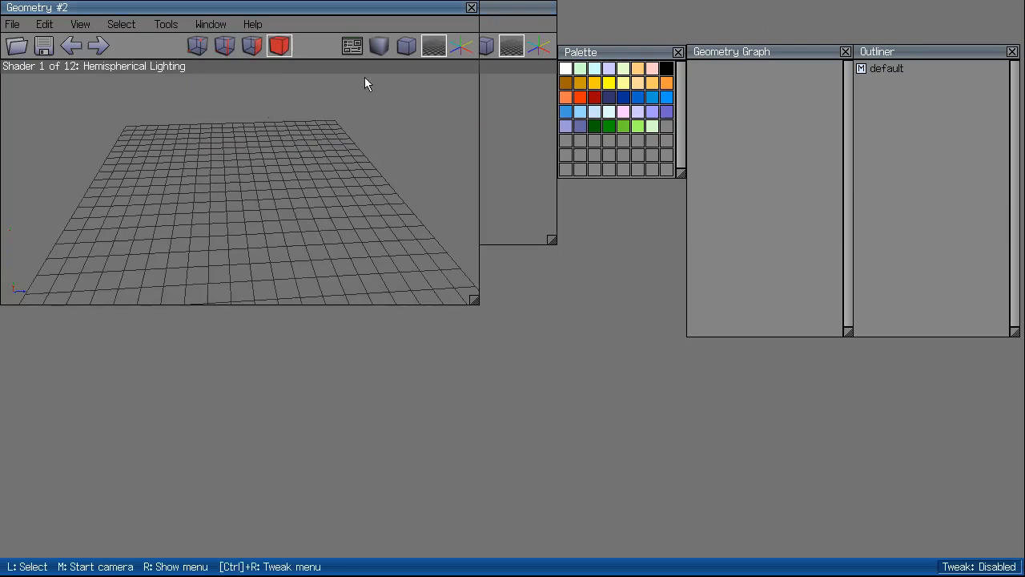
Move Geometry #2 down, fit it vertically, and place Geometry Graph under the Palette.
{"action": "left_click_drag", "start_coordinate": [347, 18], "coordinate": [363, 266]}
{"action": "right_click", "coordinate": [363, 266]}
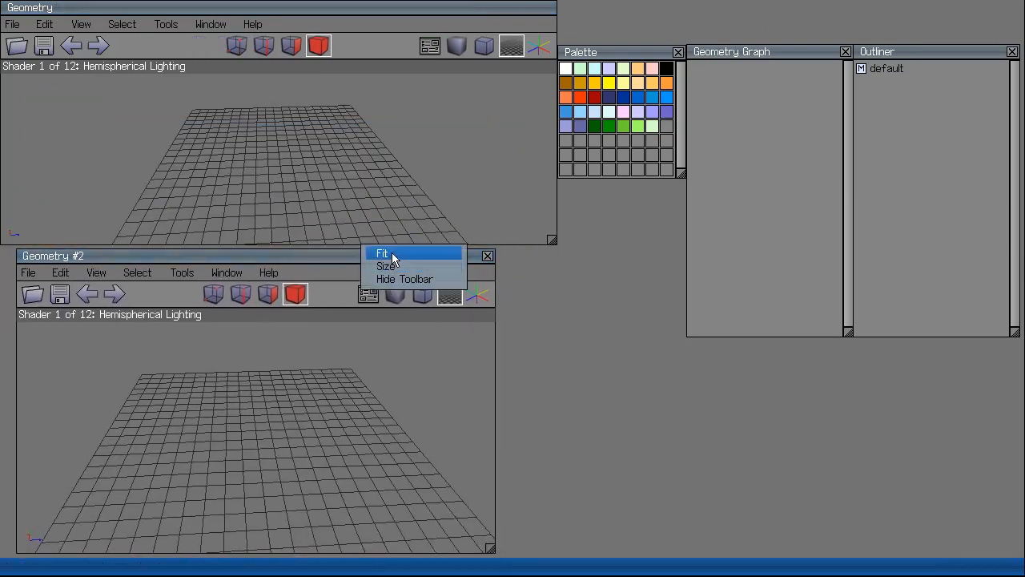
{"action": "left_click", "coordinate": [392, 254]}
{"action": "left_click", "coordinate": [432, 274]}
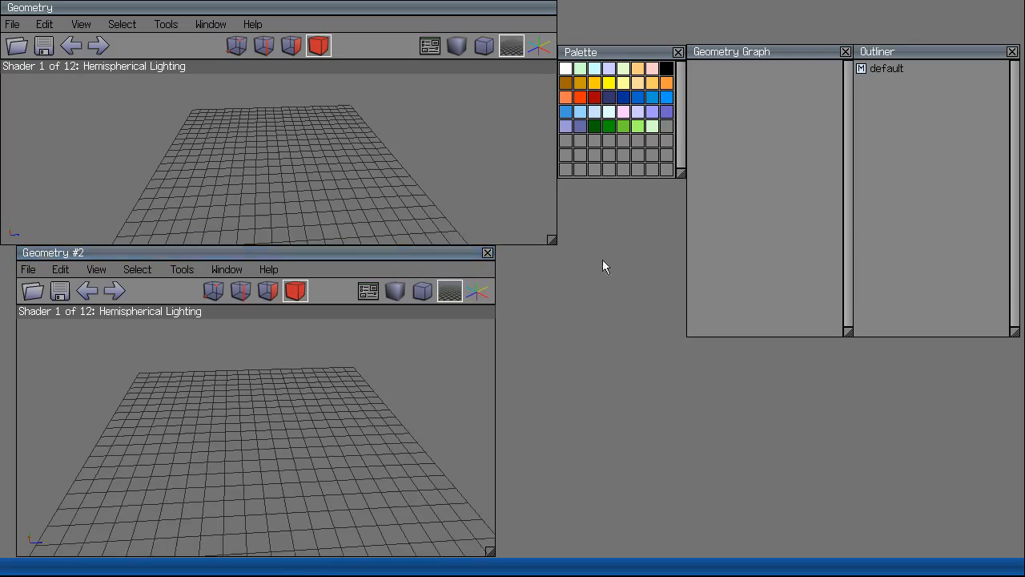
{"action": "left_click_drag", "start_coordinate": [756, 51], "coordinate": [628, 190]}
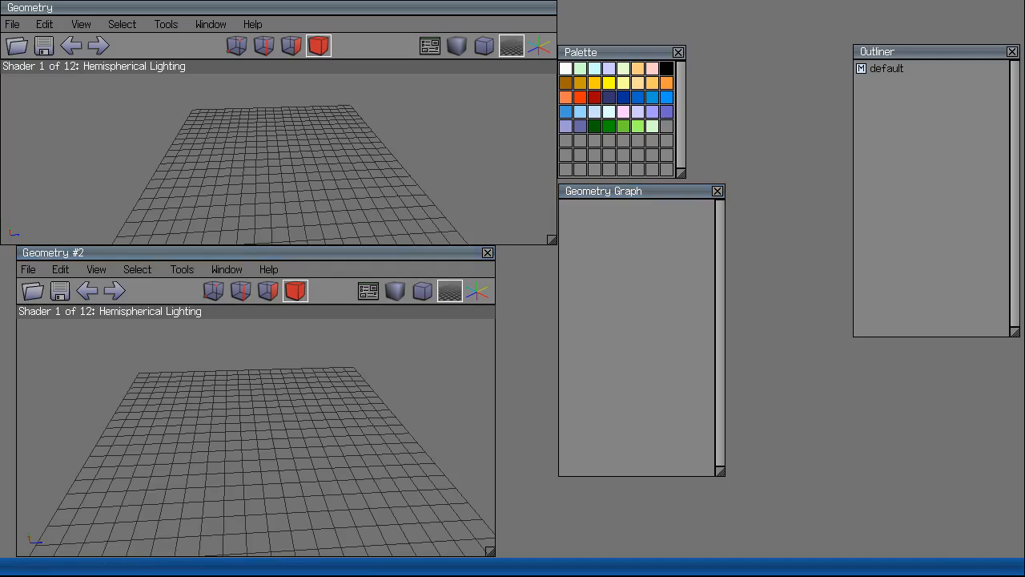
Fit Geometry #2 both ways, make it orthographic and switch it to top view.
{"action": "right_click", "coordinate": [243, 249]}
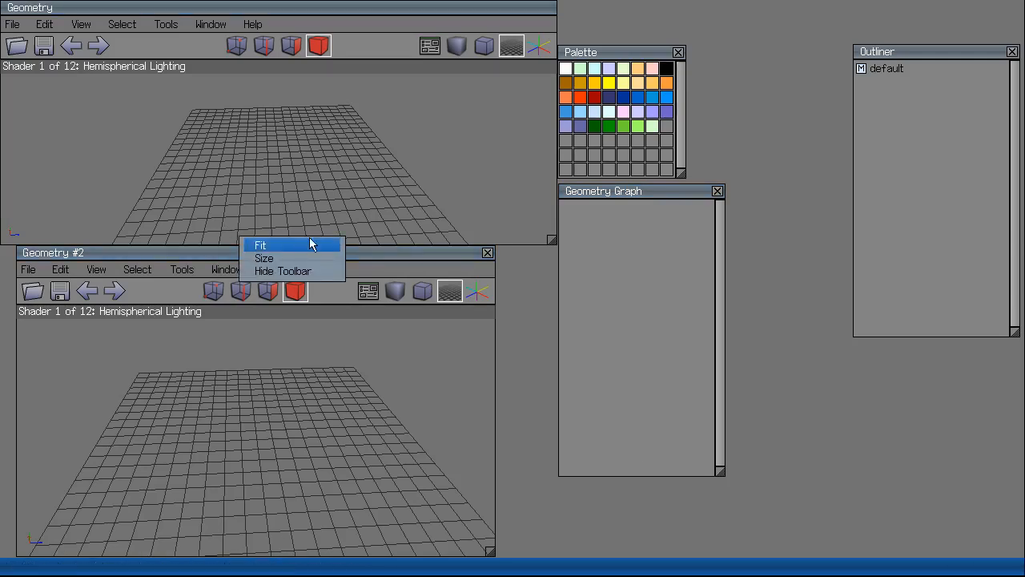
{"action": "left_click", "coordinate": [303, 246]}
{"action": "left_click", "coordinate": [331, 241]}
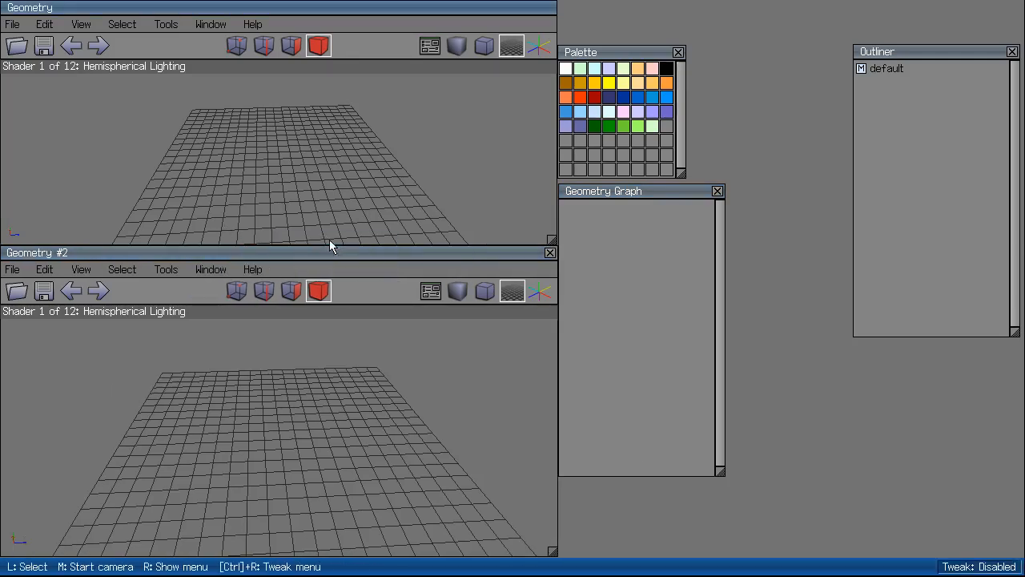
{"action": "scroll", "coordinate": [382, 393], "scroll_direction": "down", "scroll_amount": 4}
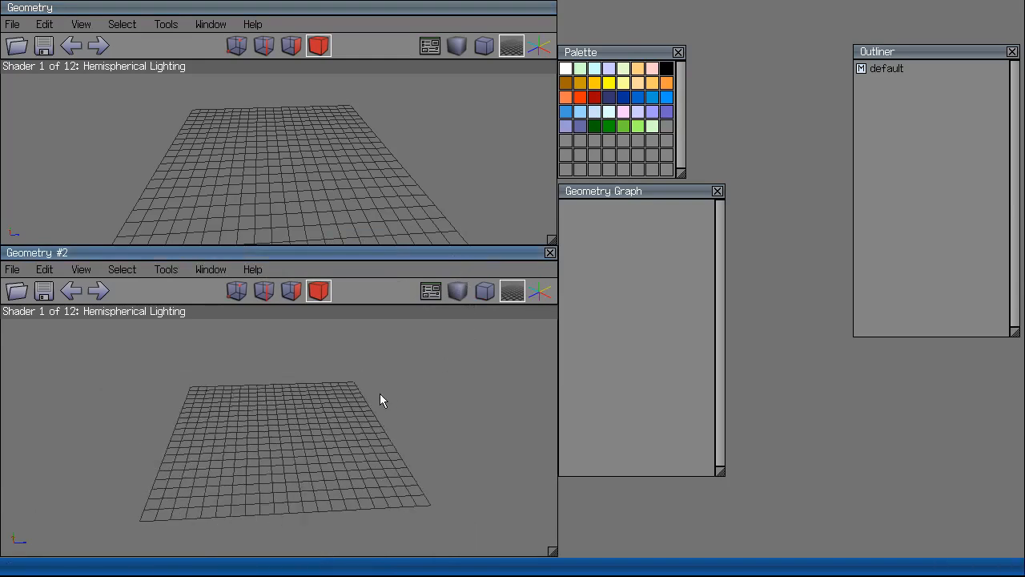
{"action": "left_click", "coordinate": [483, 291]}
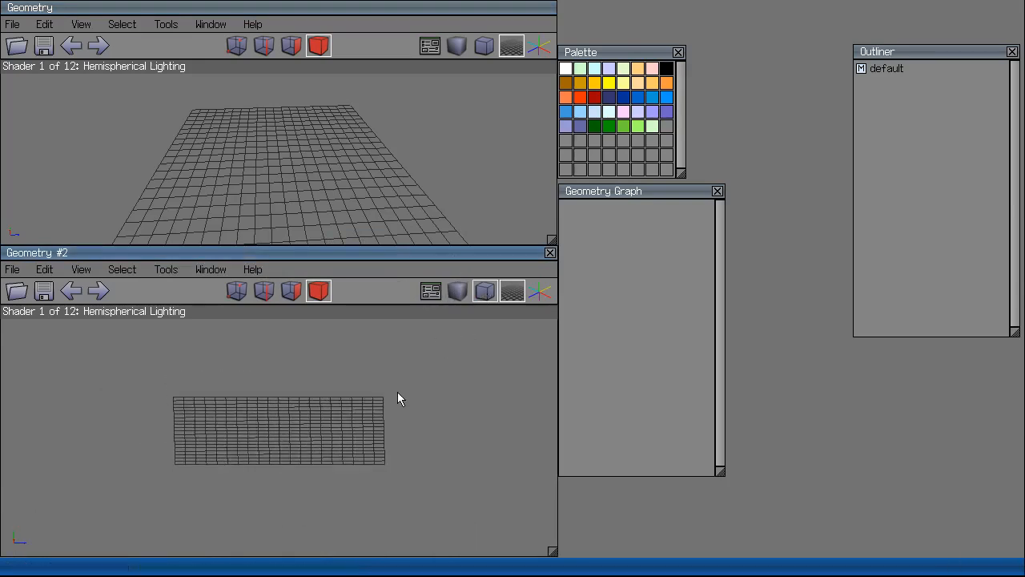
{"action": "key", "text": "y"}
Add a cube at the grid centre, tumble the upper view and narrow that viewport.
{"action": "right_click", "coordinate": [311, 409]}
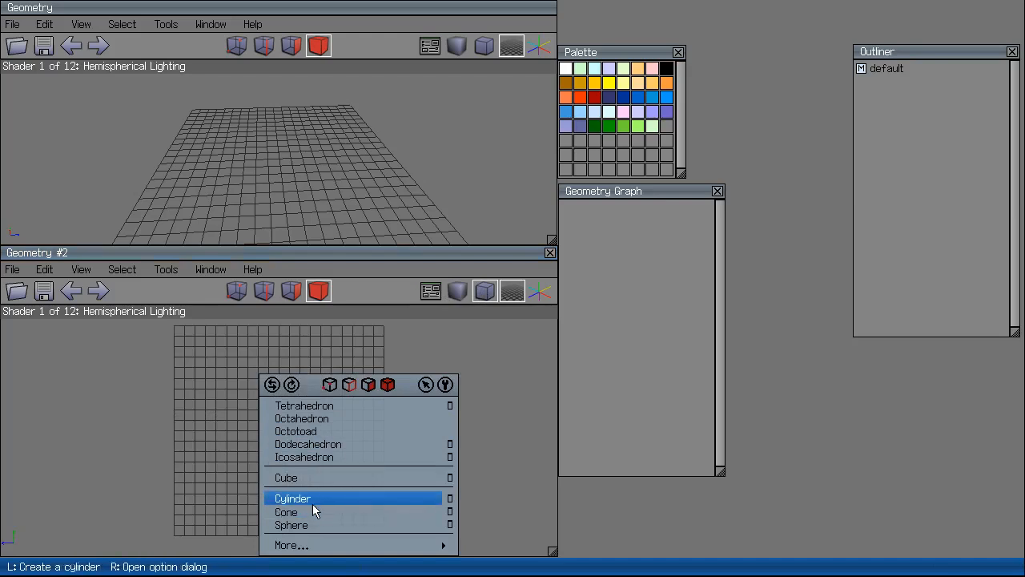
{"action": "left_click", "coordinate": [315, 478]}
{"action": "middle_click", "coordinate": [366, 139]}
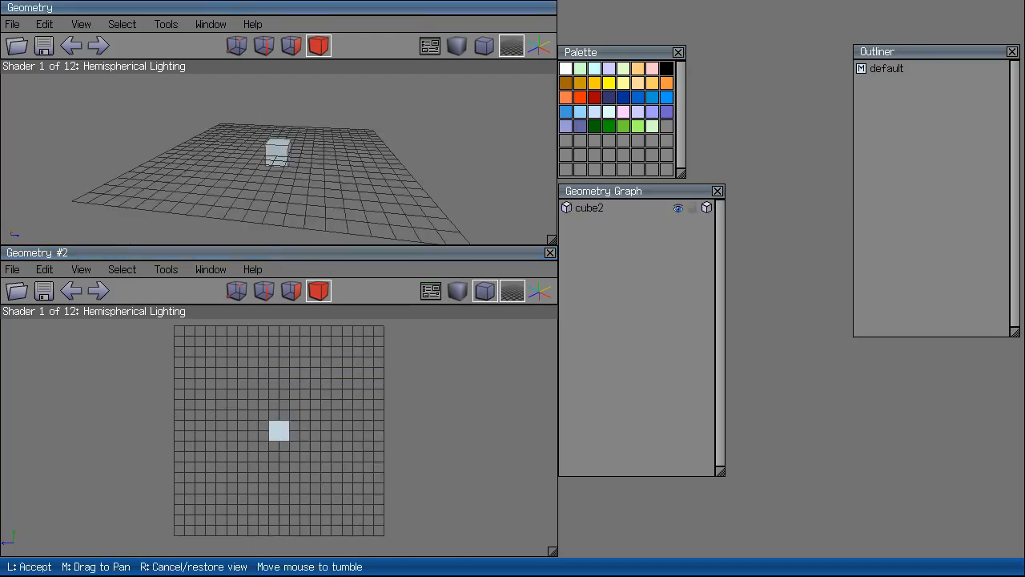
{"action": "left_click", "coordinate": [403, 171]}
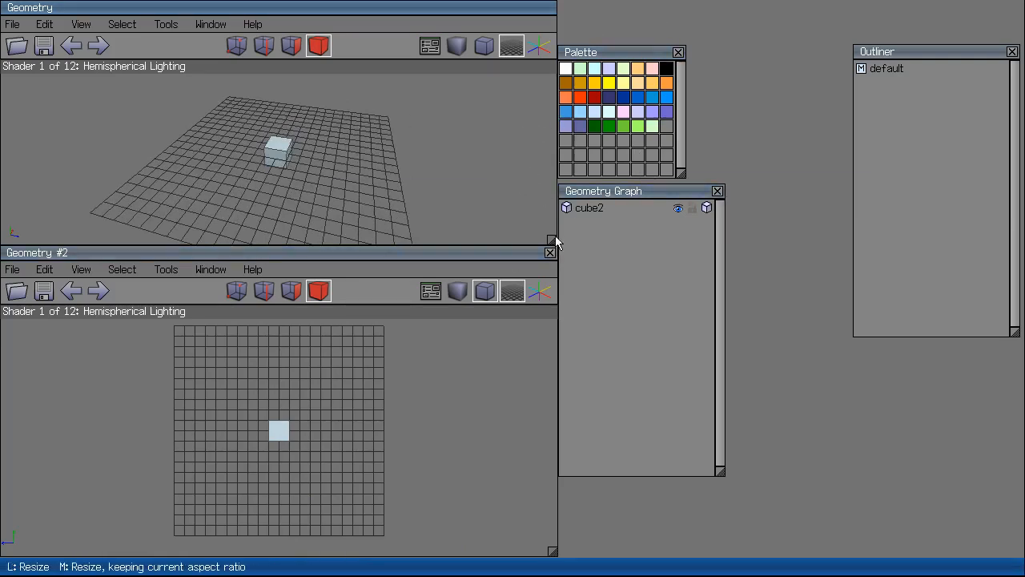
{"action": "left_click_drag", "start_coordinate": [554, 241], "coordinate": [297, 236]}
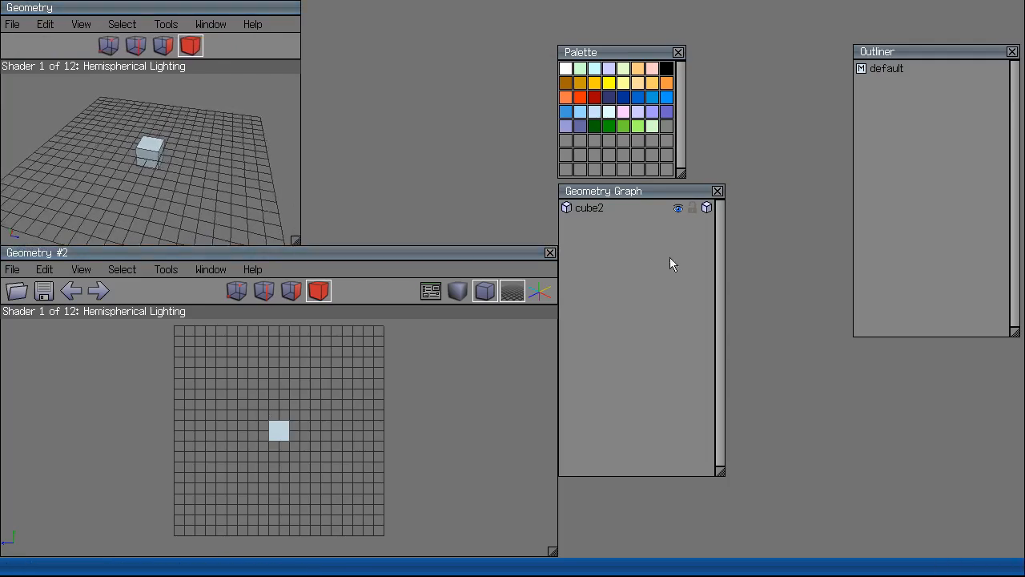
Close Geometry #2 and the Geometry Graph, Palette and Outliner panels.
{"action": "left_click", "coordinate": [549, 253]}
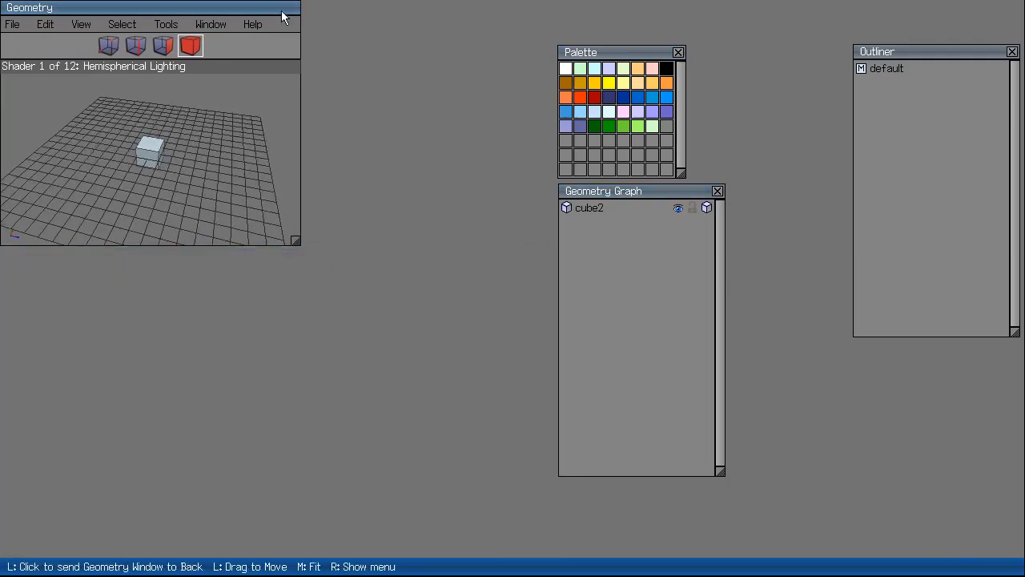
{"action": "left_click", "coordinate": [716, 192]}
{"action": "left_click", "coordinate": [678, 53]}
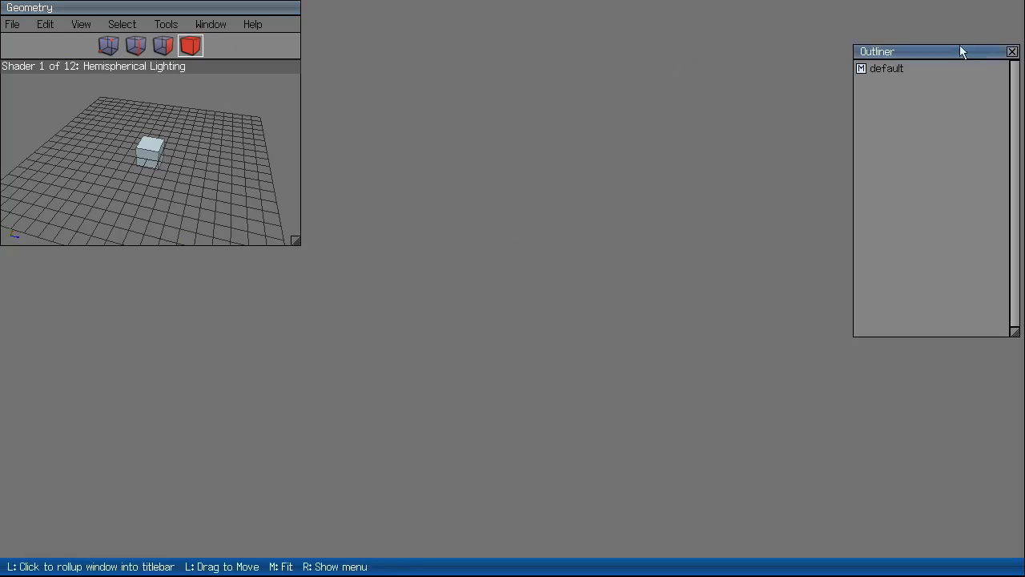
{"action": "left_click", "coordinate": [1012, 53]}
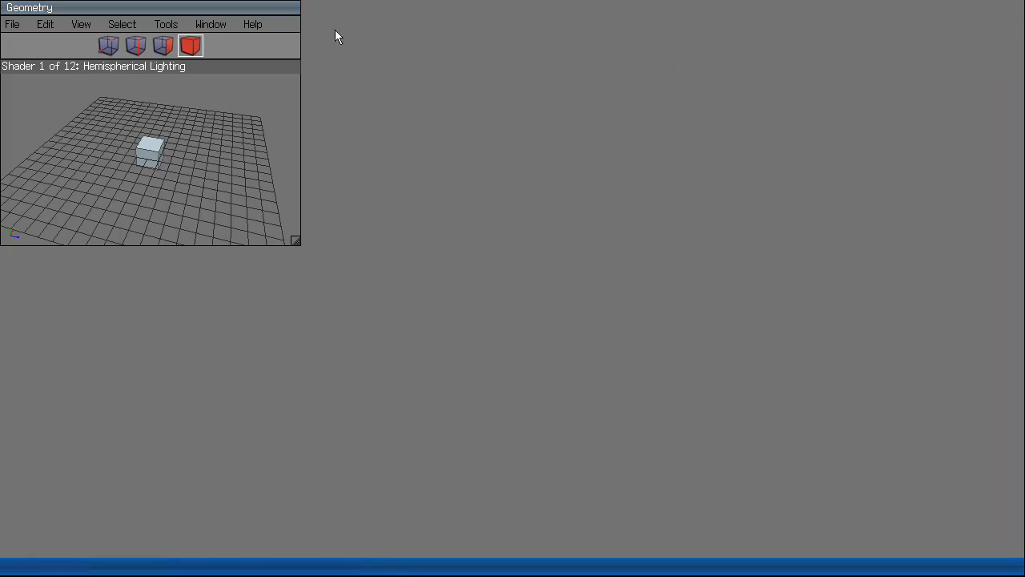
Fit the viewport to the full screen, then select and delete the cube.
{"action": "right_click", "coordinate": [225, 8]}
{"action": "left_click", "coordinate": [259, 11]}
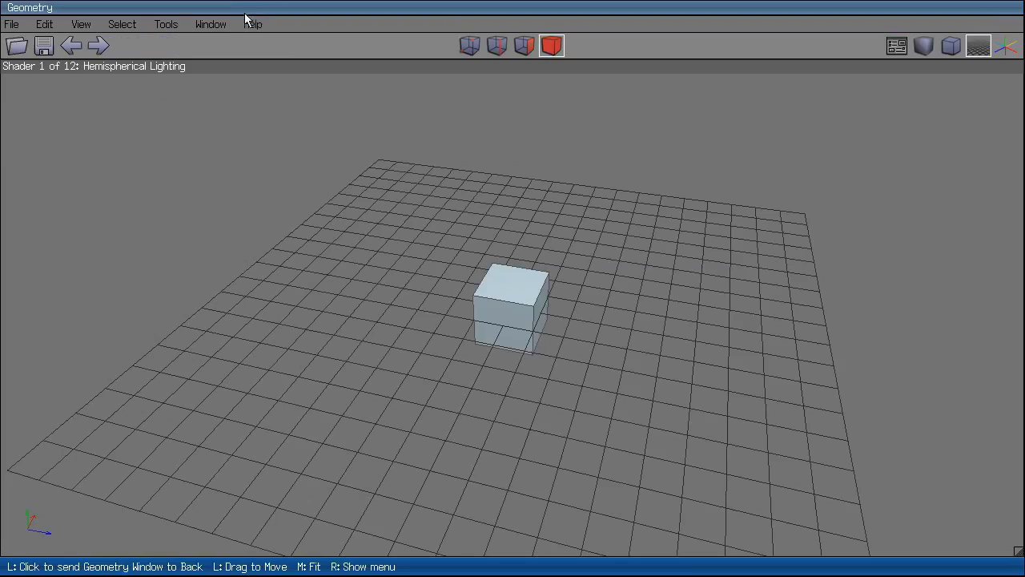
{"action": "middle_click", "coordinate": [574, 162]}
{"action": "left_click", "coordinate": [536, 268]}
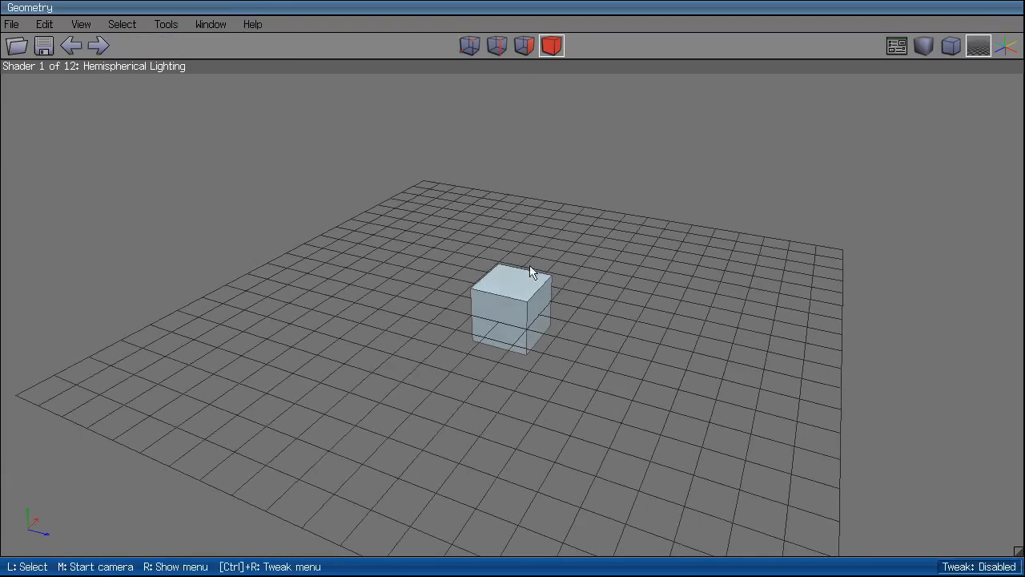
{"action": "left_click", "coordinate": [525, 285]}
{"action": "key", "text": "Delete"}
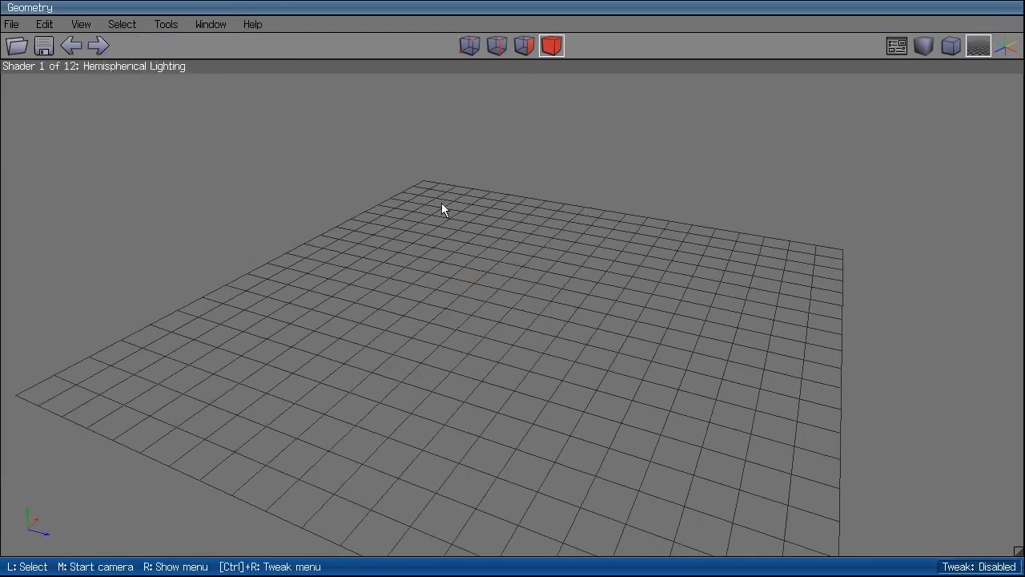
{"action": "left_click", "coordinate": [207, 26]}
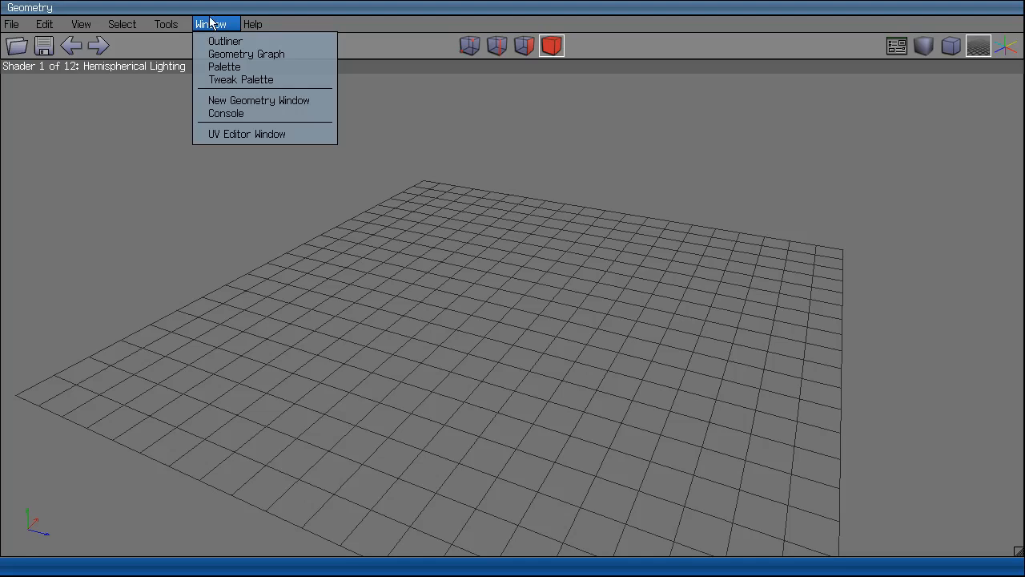
Add an octotoad primitive to the empty grid and select it.
{"action": "left_click", "coordinate": [272, 135]}
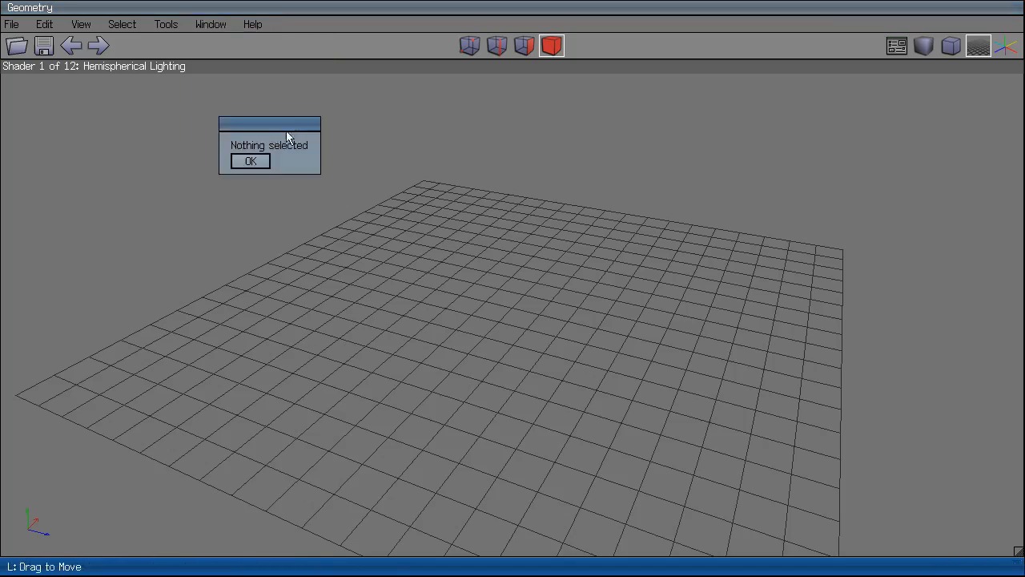
{"action": "left_click", "coordinate": [252, 162]}
{"action": "right_click", "coordinate": [493, 345]}
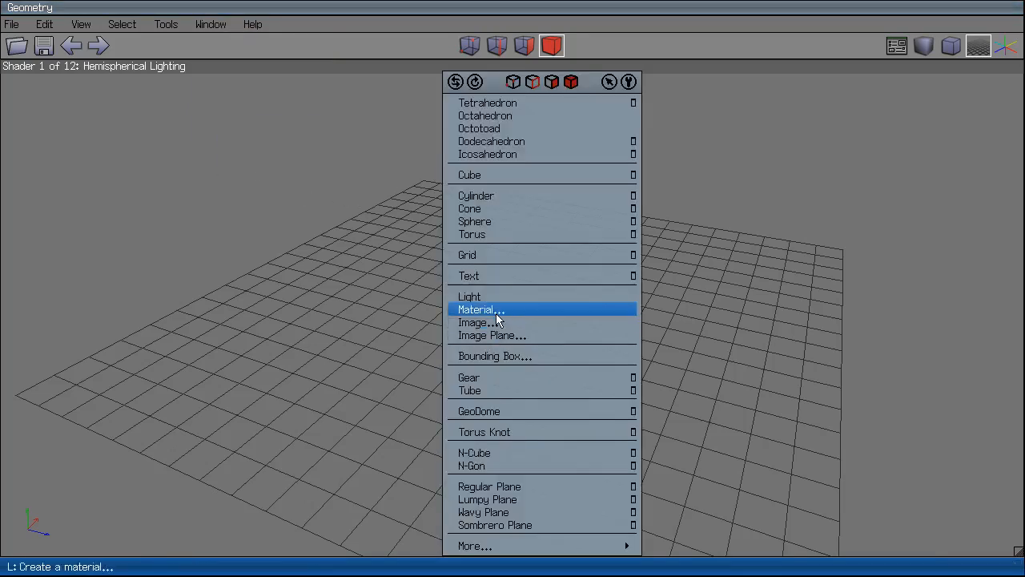
{"action": "left_click", "coordinate": [507, 133]}
{"action": "left_click", "coordinate": [530, 299]}
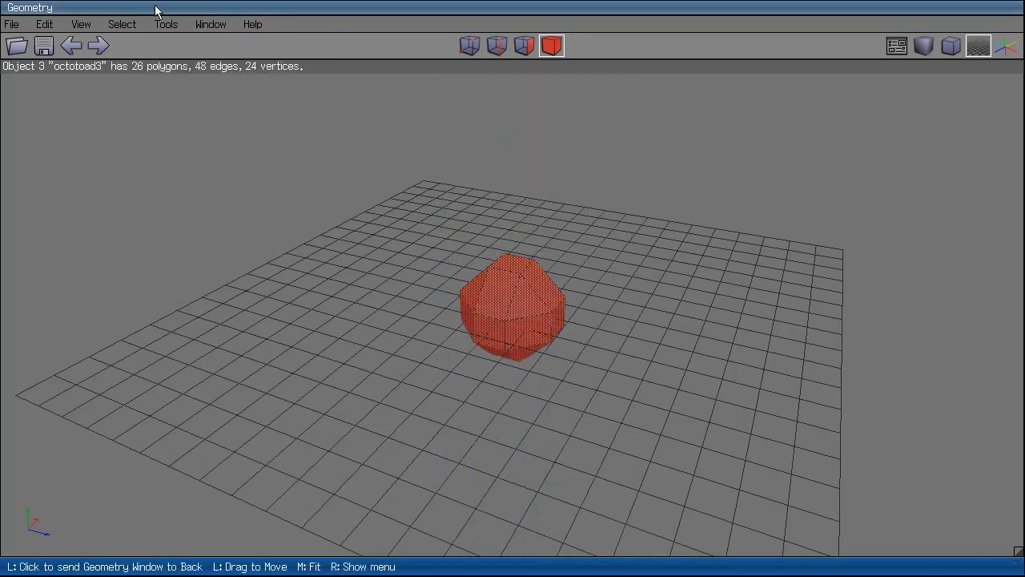
Inspect the octotoad's automatic UV layout in a UV editor, then delete the octotoad.
{"action": "left_click", "coordinate": [199, 25]}
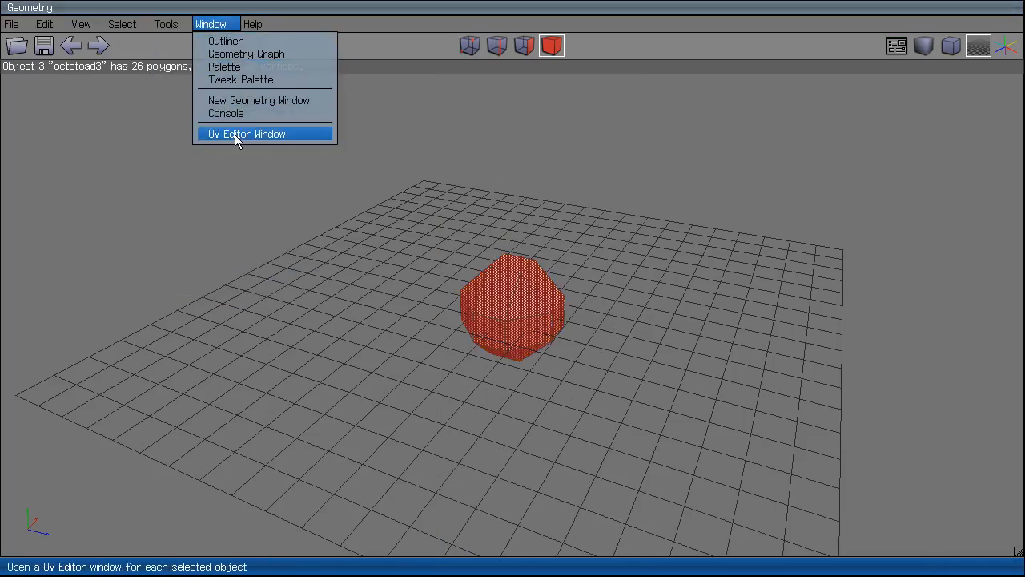
{"action": "left_click", "coordinate": [234, 134]}
{"action": "scroll", "coordinate": [656, 284], "scroll_direction": "up", "scroll_amount": 2}
{"action": "scroll", "coordinate": [744, 230], "scroll_direction": "down", "scroll_amount": 3}
{"action": "scroll", "coordinate": [780, 287], "scroll_direction": "up", "scroll_amount": 2}
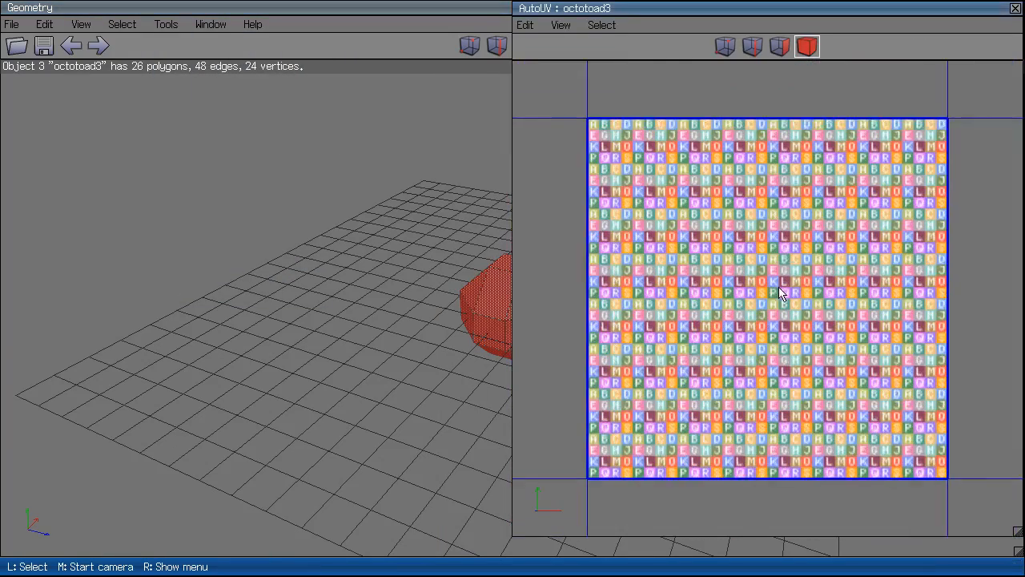
{"action": "left_click", "coordinate": [1015, 8]}
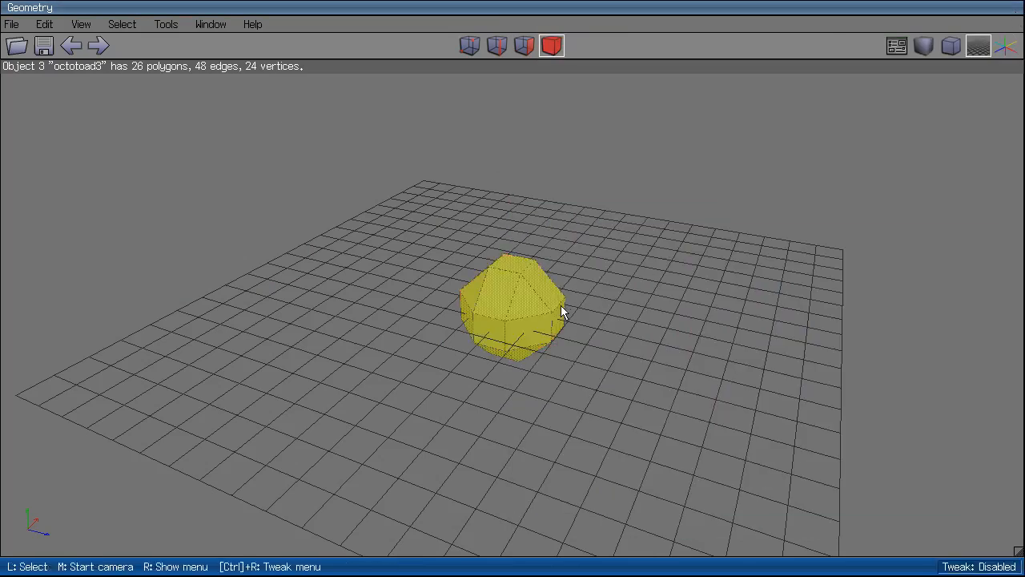
{"action": "key", "text": "Delete"}
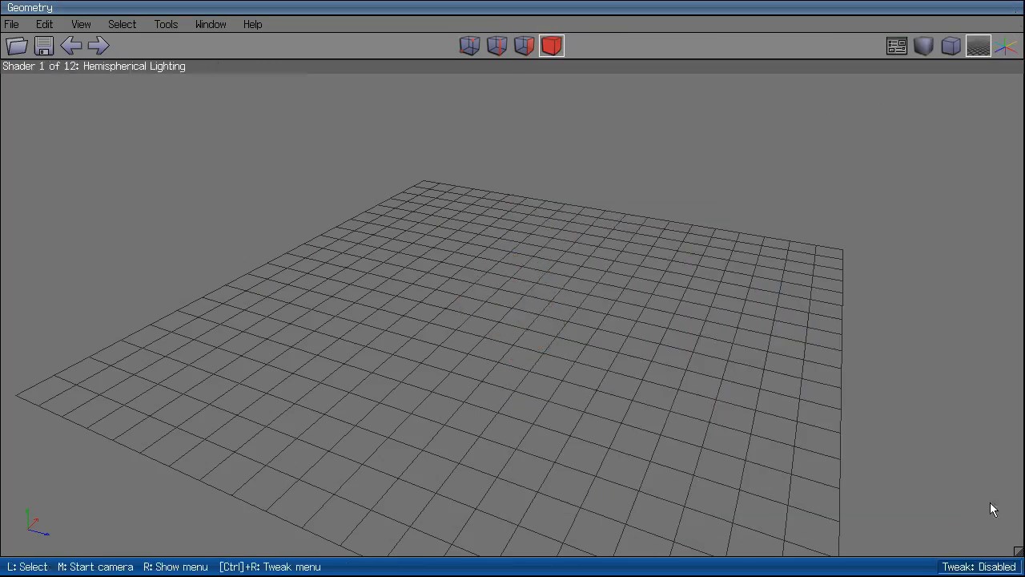
Shrink the geometry window and open the Outliner and Geometry Graph panels.
{"action": "left_click_drag", "start_coordinate": [1019, 551], "coordinate": [549, 192]}
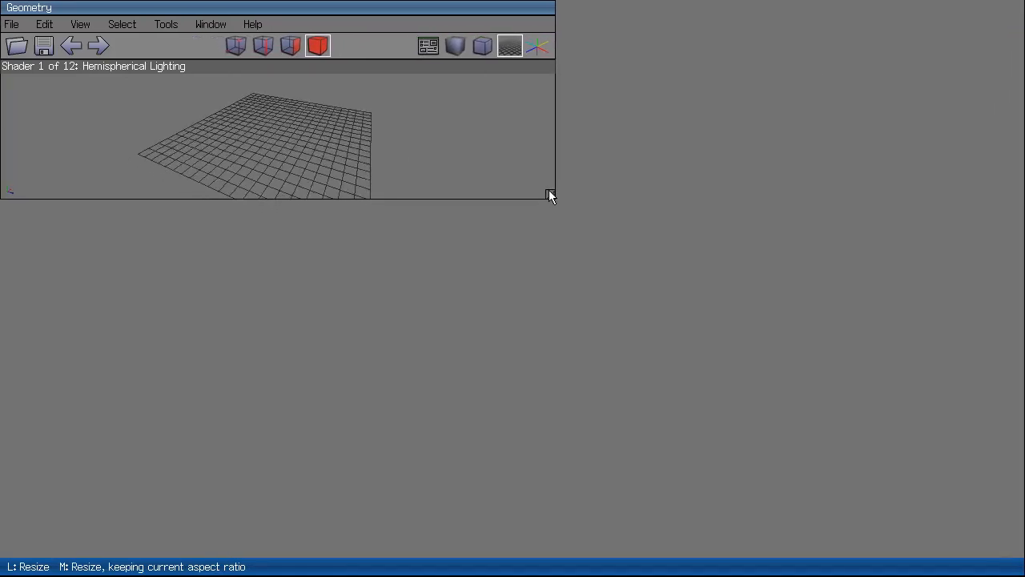
{"action": "left_click", "coordinate": [210, 24]}
{"action": "left_click", "coordinate": [227, 38]}
{"action": "left_click", "coordinate": [204, 24]}
{"action": "left_click", "coordinate": [245, 50]}
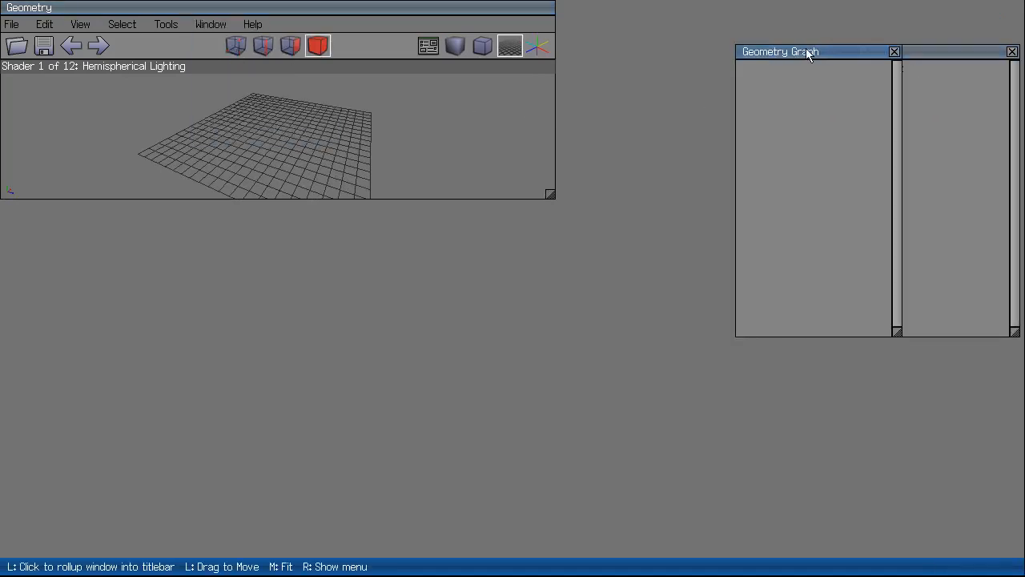
Delete the auvBG image from the Outliner, confirming the deletion.
{"action": "left_click", "coordinate": [890, 90]}
{"action": "right_click", "coordinate": [889, 90]}
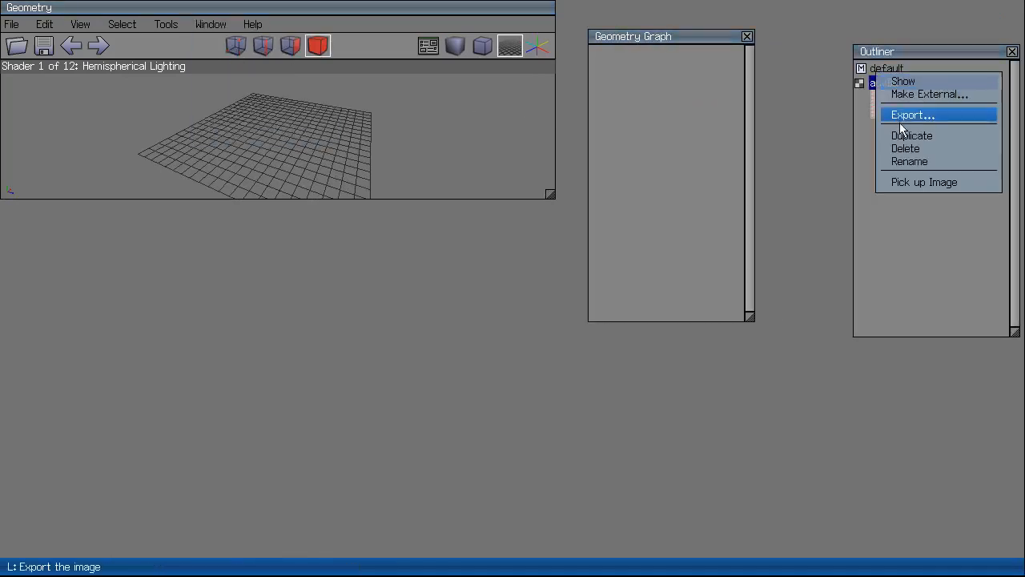
{"action": "left_click", "coordinate": [904, 149]}
{"action": "left_click", "coordinate": [788, 192]}
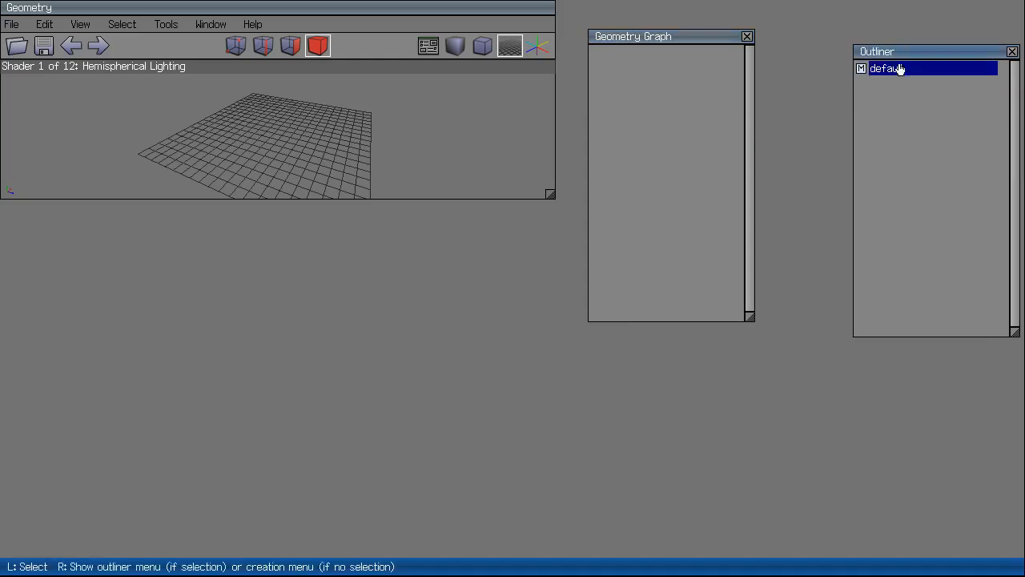
Dock the Geometry Graph at the top-right with the Outliner stacked below it.
{"action": "left_click_drag", "start_coordinate": [899, 61], "coordinate": [310, 201]}
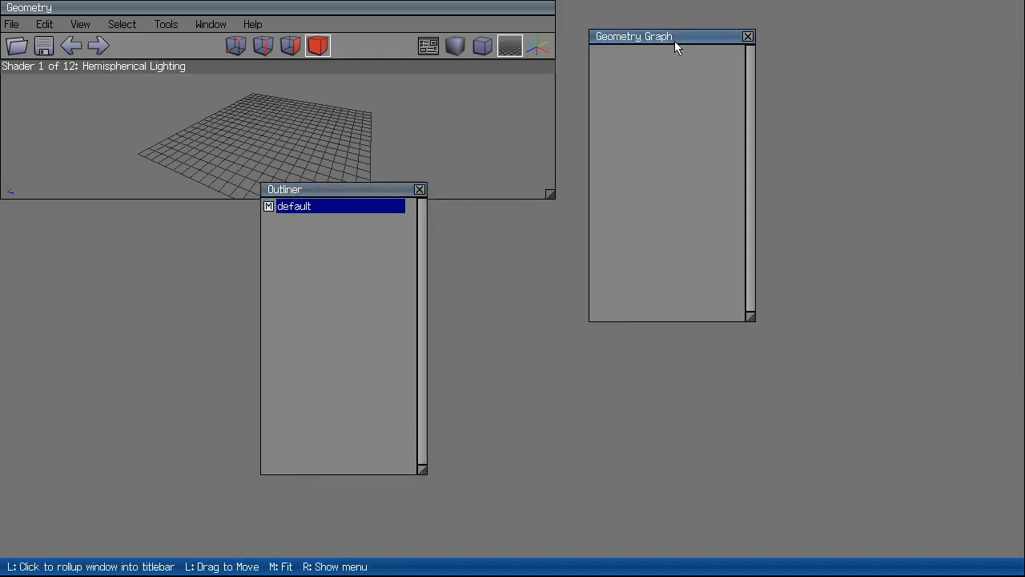
{"action": "left_click_drag", "start_coordinate": [674, 41], "coordinate": [944, 12]}
{"action": "left_click_drag", "start_coordinate": [1019, 295], "coordinate": [1019, 395]}
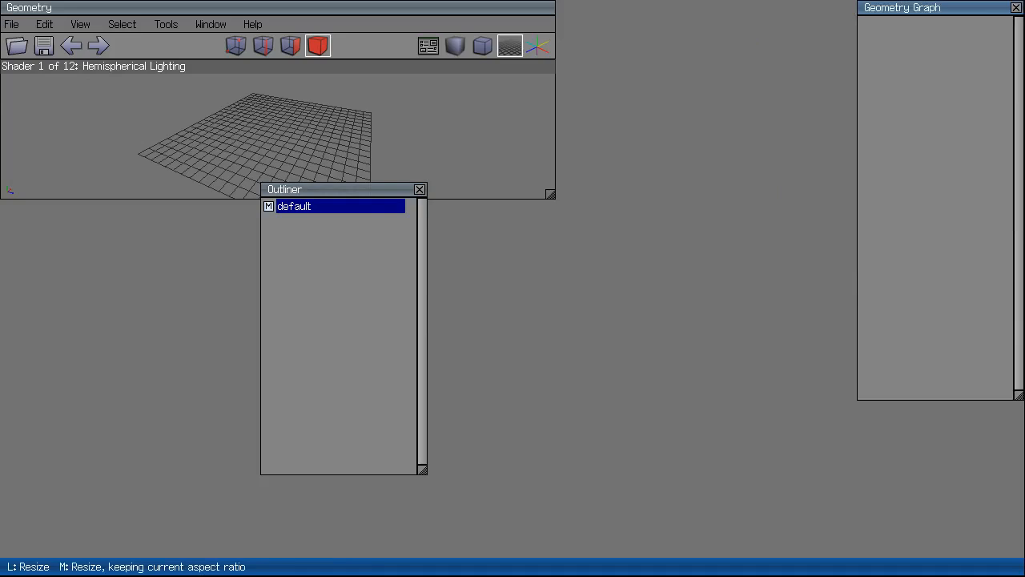
{"action": "left_click_drag", "start_coordinate": [360, 189], "coordinate": [957, 247]}
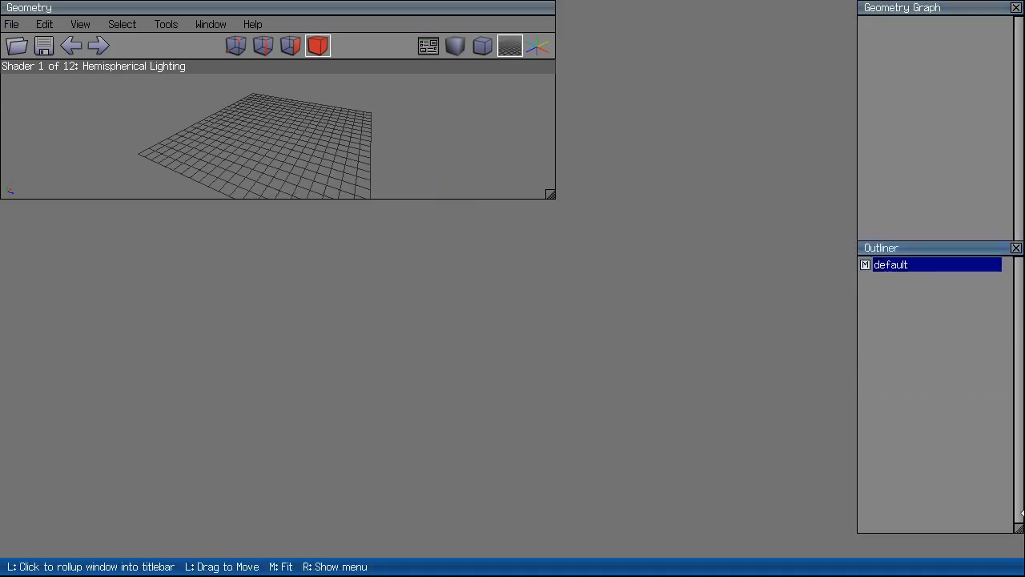
{"action": "left_click_drag", "start_coordinate": [1019, 532], "coordinate": [1020, 407]}
{"action": "left_click_drag", "start_coordinate": [980, 252], "coordinate": [979, 299]}
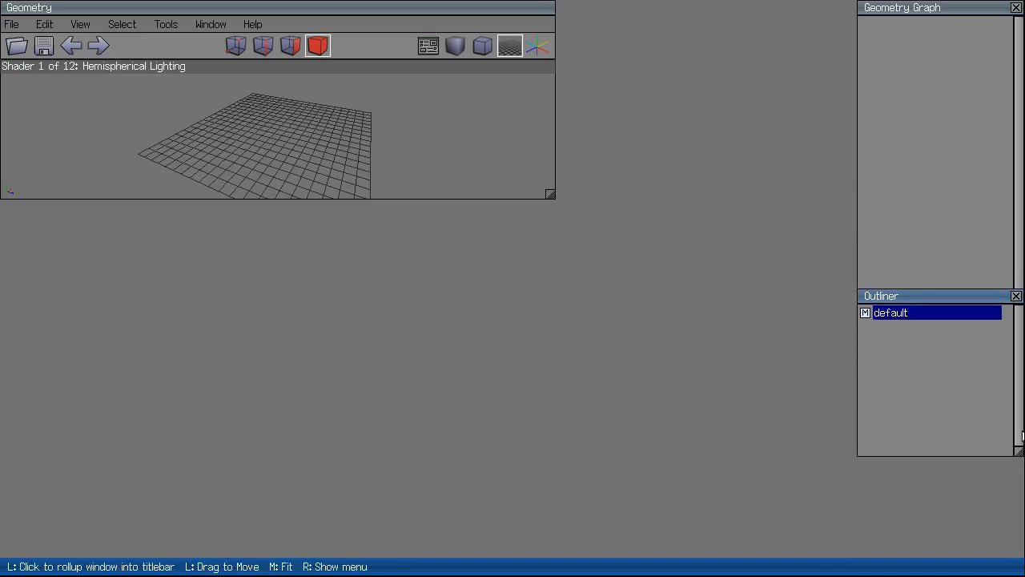
{"action": "left_click_drag", "start_coordinate": [1022, 455], "coordinate": [1022, 398]}
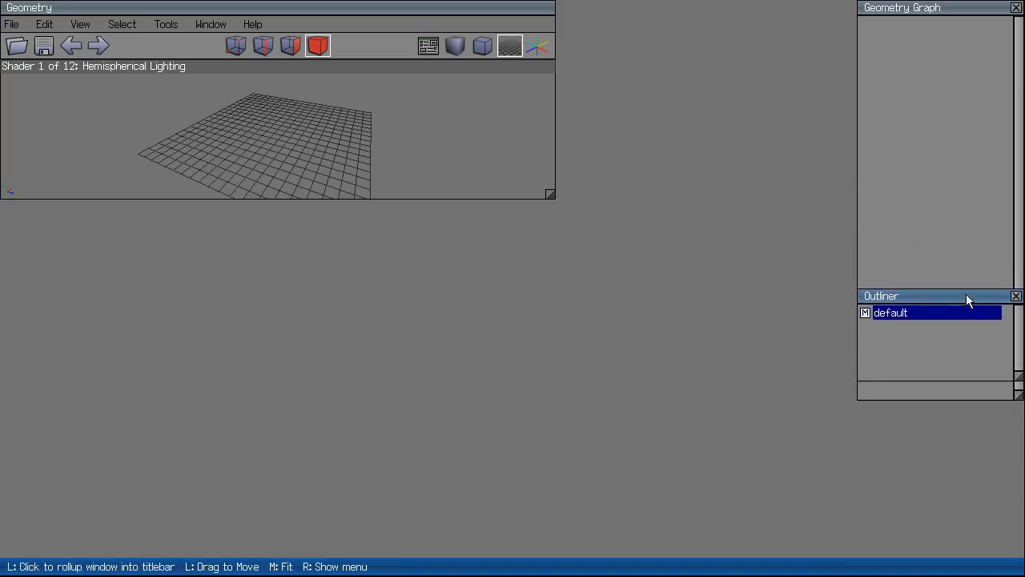
{"action": "left_click_drag", "start_coordinate": [965, 298], "coordinate": [965, 418]}
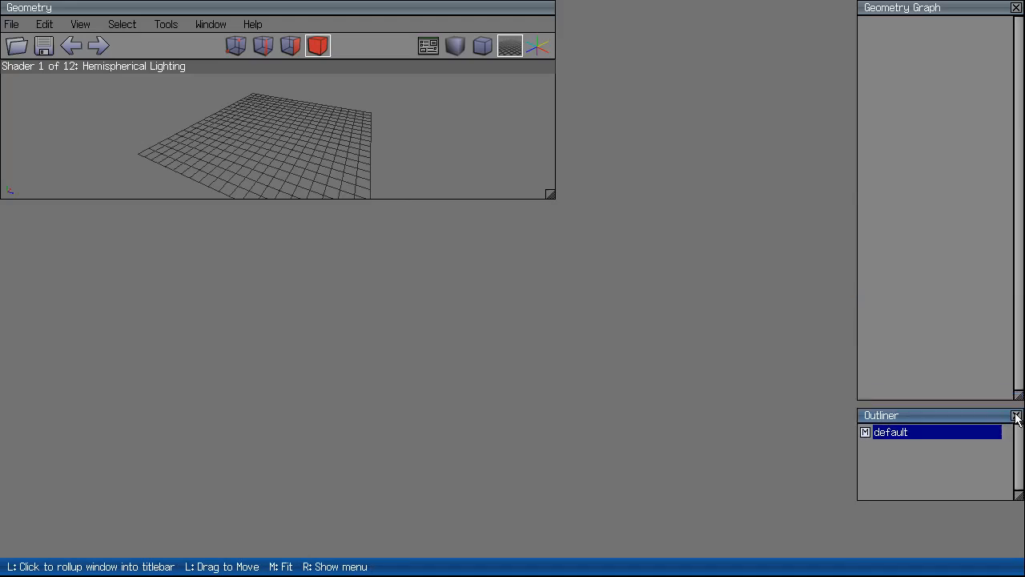
Fit the geometry window to the free space and stretch the Outliner to fill below.
{"action": "right_click", "coordinate": [486, 11]}
{"action": "left_click", "coordinate": [530, 12]}
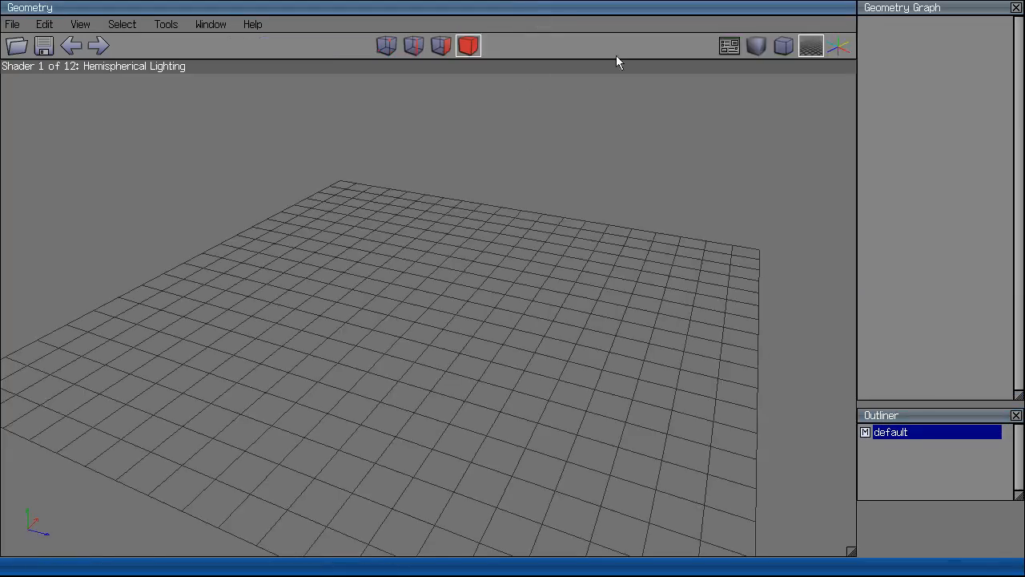
{"action": "right_click", "coordinate": [941, 405]}
{"action": "left_click", "coordinate": [965, 415]}
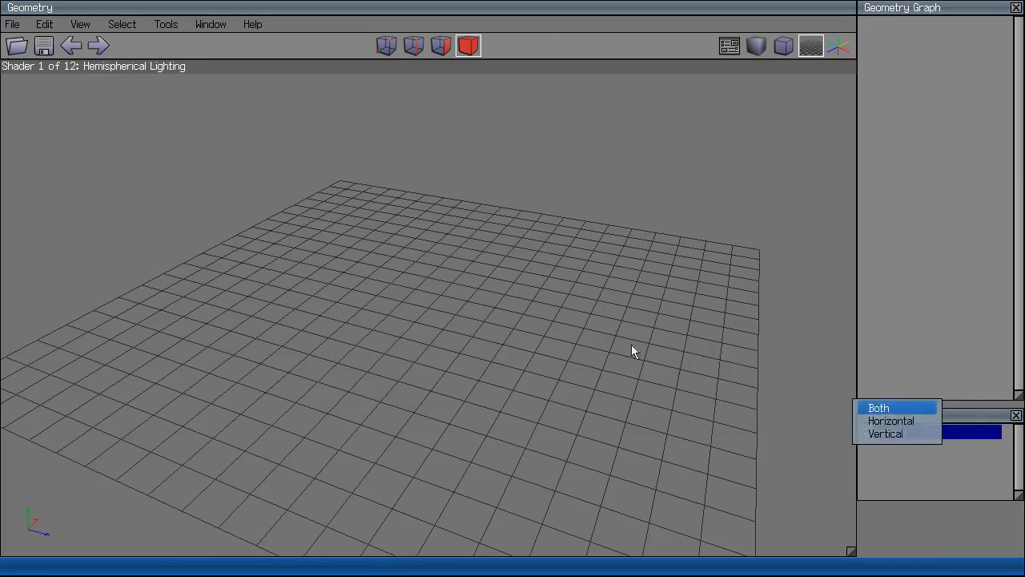
{"action": "left_click", "coordinate": [935, 408]}
{"action": "scroll", "coordinate": [569, 328], "scroll_direction": "down", "scroll_amount": 3}
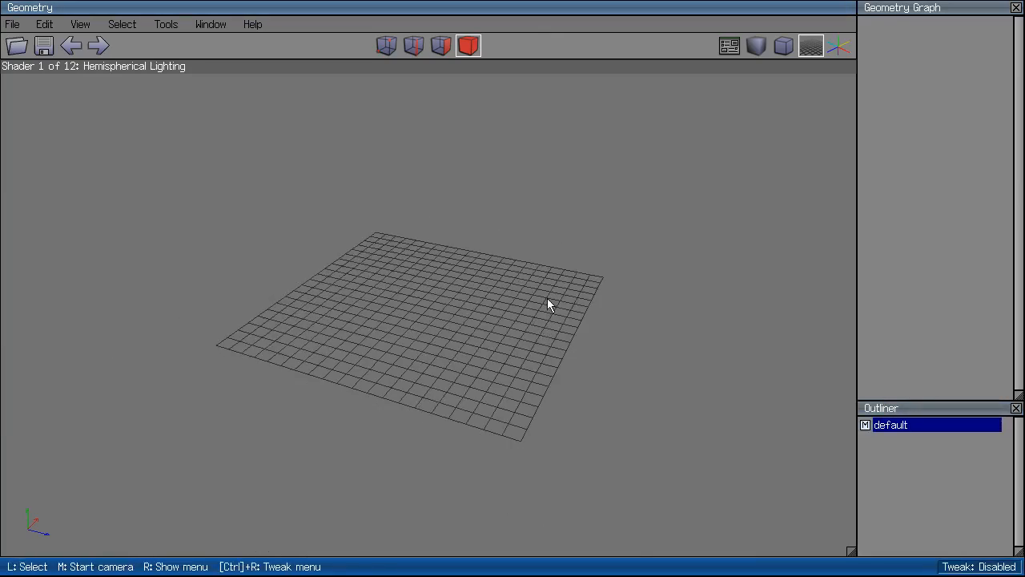
{"action": "scroll", "coordinate": [393, 275], "scroll_direction": "up", "scroll_amount": 3}
{"action": "middle_click", "coordinate": [393, 275]}
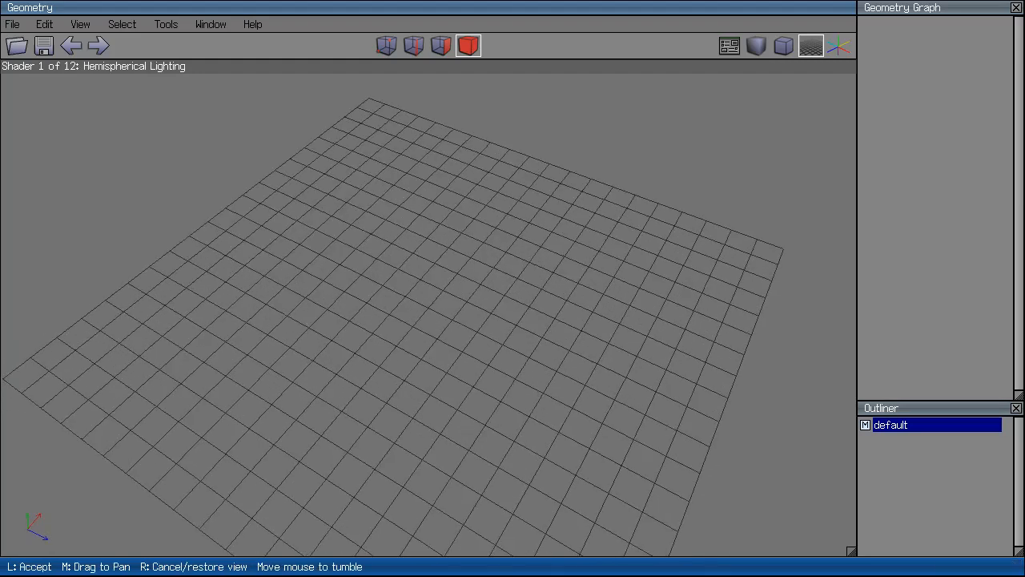
{"action": "left_click", "coordinate": [404, 284]}
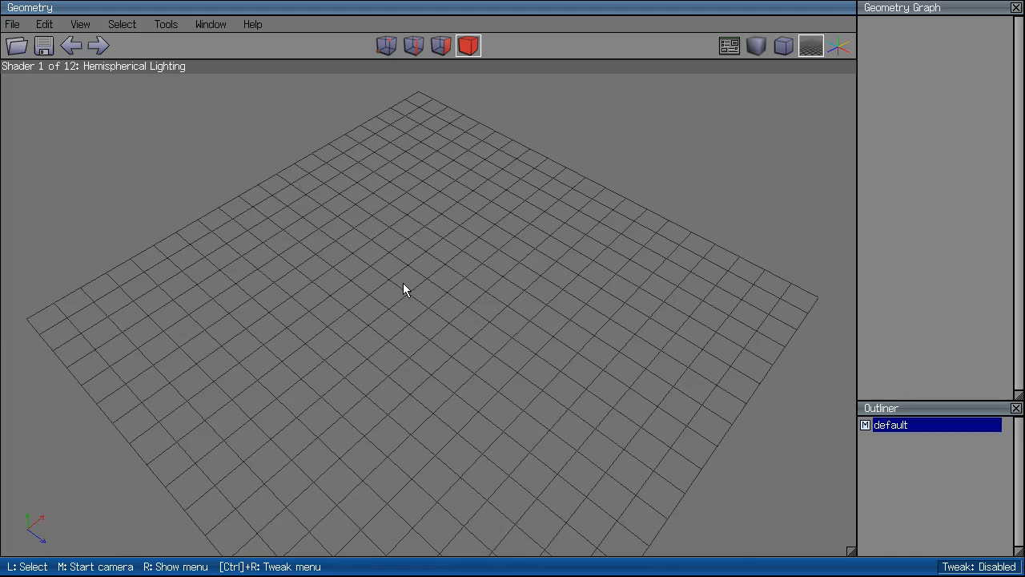
{"action": "scroll", "coordinate": [423, 282], "scroll_direction": "down", "scroll_amount": 3}
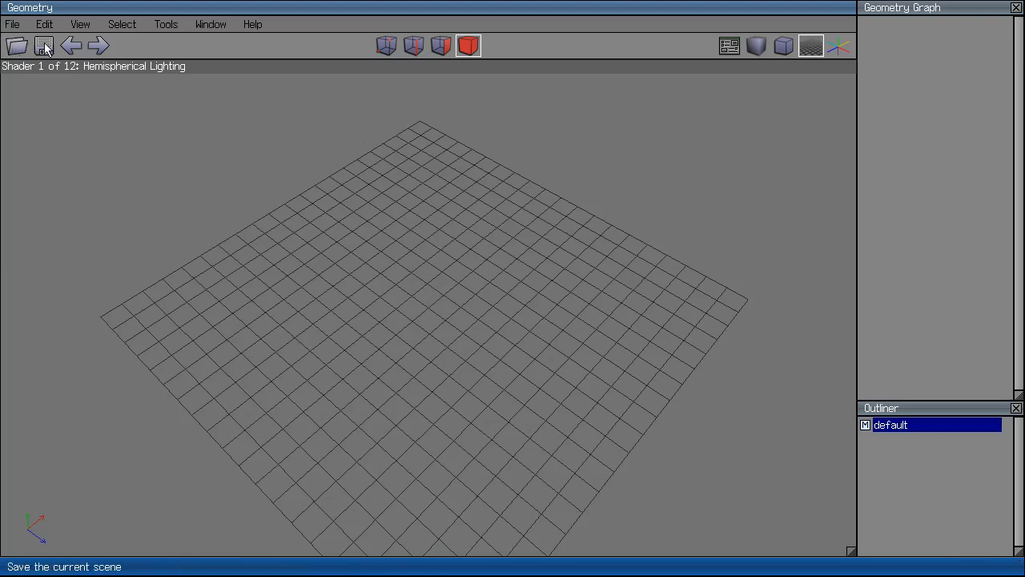
{"action": "scroll", "coordinate": [454, 297], "scroll_direction": "up", "scroll_amount": 5}
Add an icosahedron to the grid and orbit to an oblique view of it.
{"action": "right_click", "coordinate": [480, 254]}
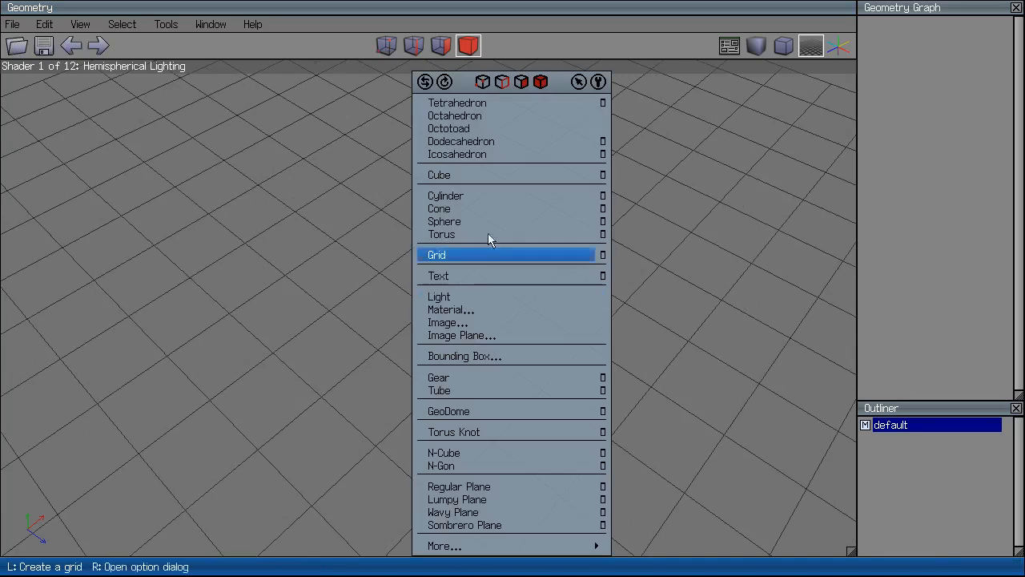
{"action": "left_click", "coordinate": [504, 152]}
{"action": "scroll", "coordinate": [562, 220], "scroll_direction": "down", "scroll_amount": 7}
{"action": "middle_click", "coordinate": [562, 218]}
{"action": "left_click", "coordinate": [562, 211]}
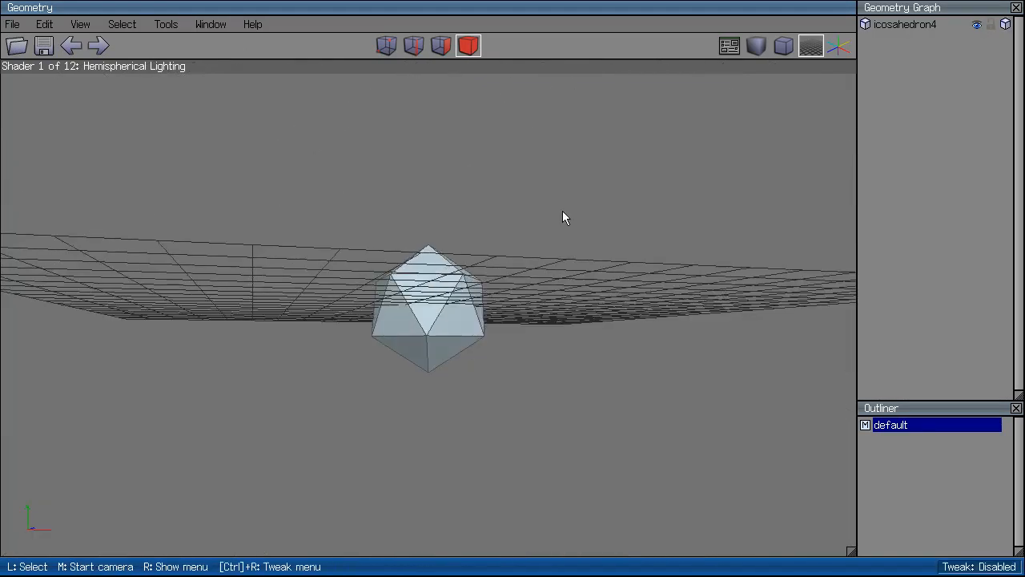
{"action": "middle_click", "coordinate": [545, 162]}
{"action": "left_click", "coordinate": [415, 85]}
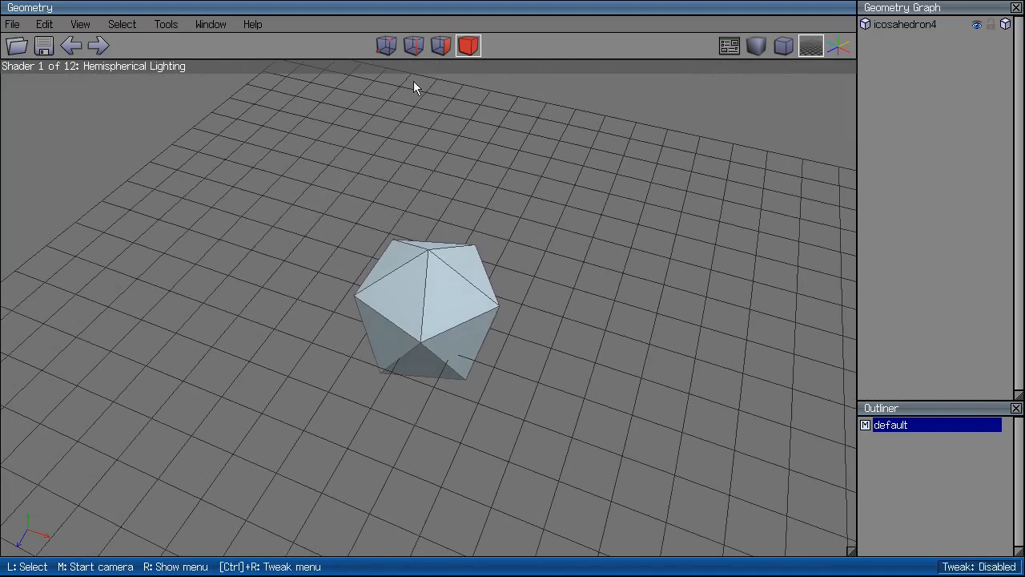
In vertex selection mode, pick vertices and box-select the icosahedron's vertices.
{"action": "left_click", "coordinate": [383, 46]}
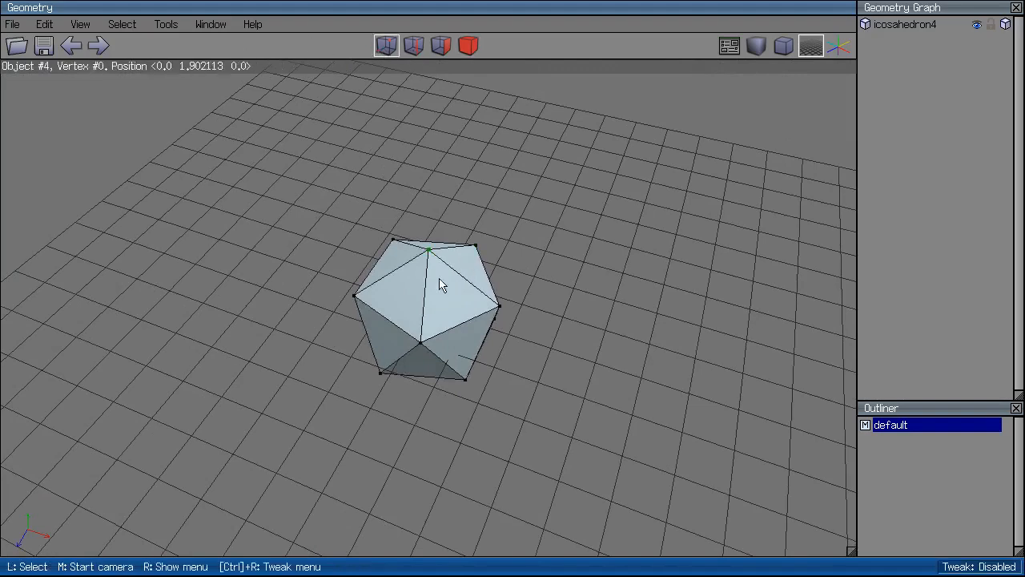
{"action": "left_click", "coordinate": [476, 245], "text": "shift"}
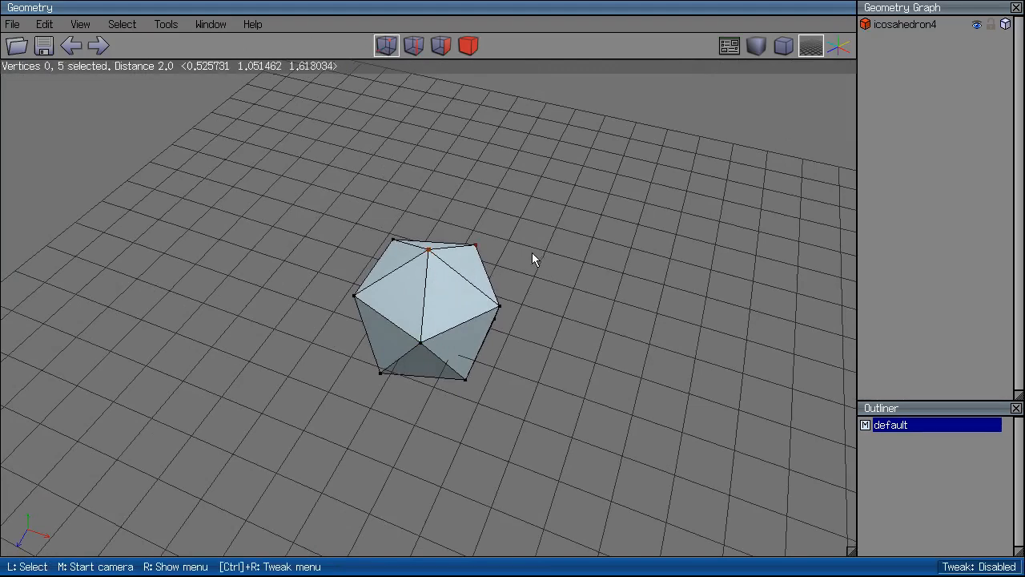
{"action": "left_click", "coordinate": [476, 245]}
{"action": "left_click", "coordinate": [436, 248]}
{"action": "left_click_drag", "start_coordinate": [583, 185], "coordinate": [228, 470]}
{"action": "left_click_drag", "start_coordinate": [366, 224], "coordinate": [559, 353]}
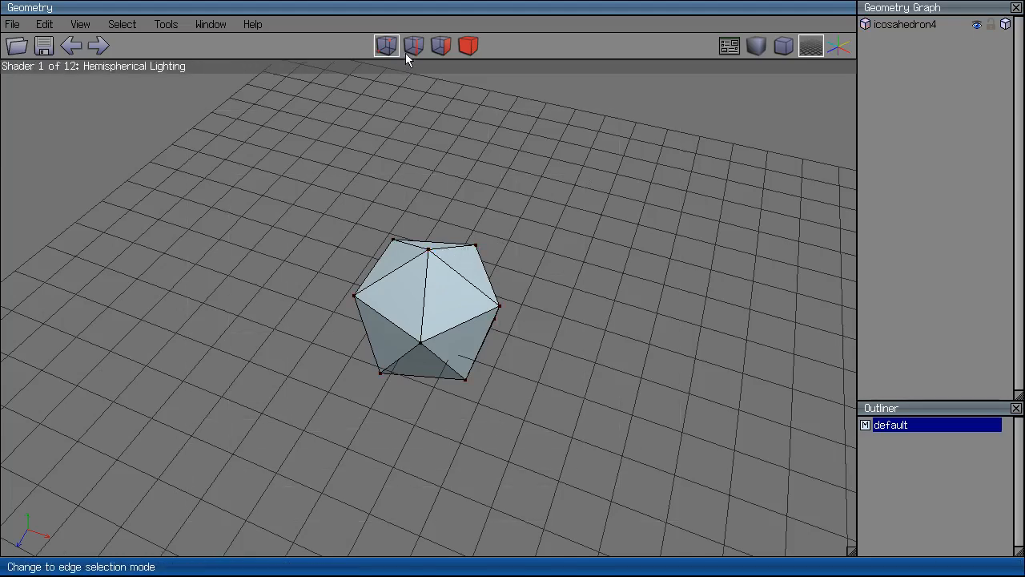
Tumble the camera to a higher angle and box-select all twelve icosahedron vertices.
{"action": "middle_click", "coordinate": [551, 300]}
{"action": "left_click", "coordinate": [551, 307]}
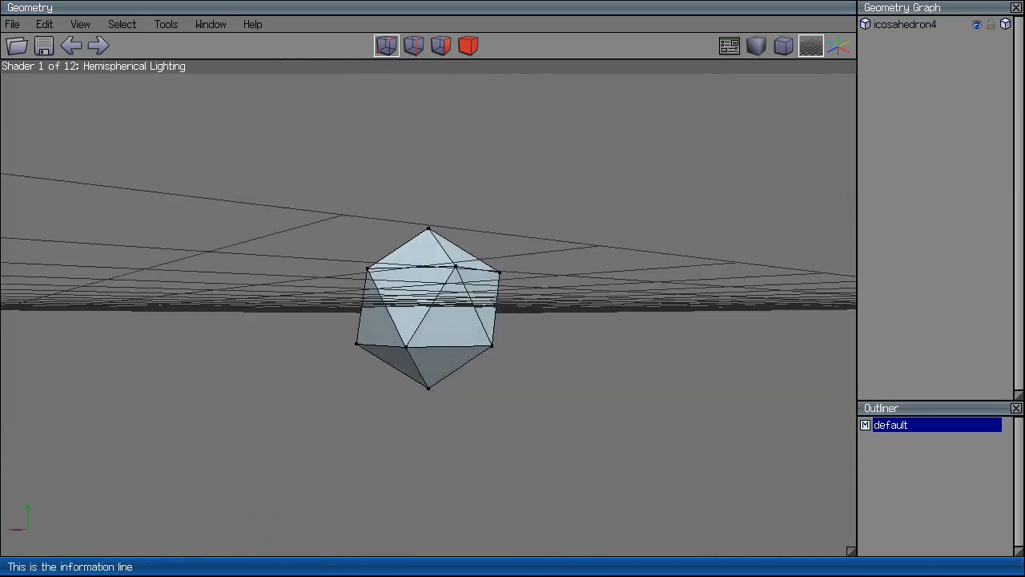
{"action": "middle_click", "coordinate": [604, 295]}
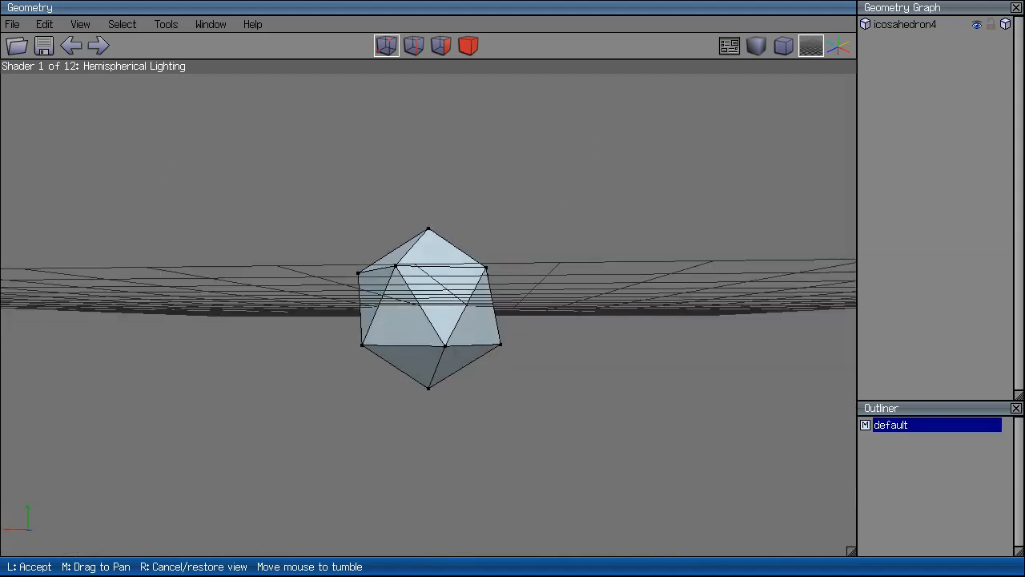
{"action": "left_click", "coordinate": [618, 307]}
{"action": "middle_click", "coordinate": [617, 307]}
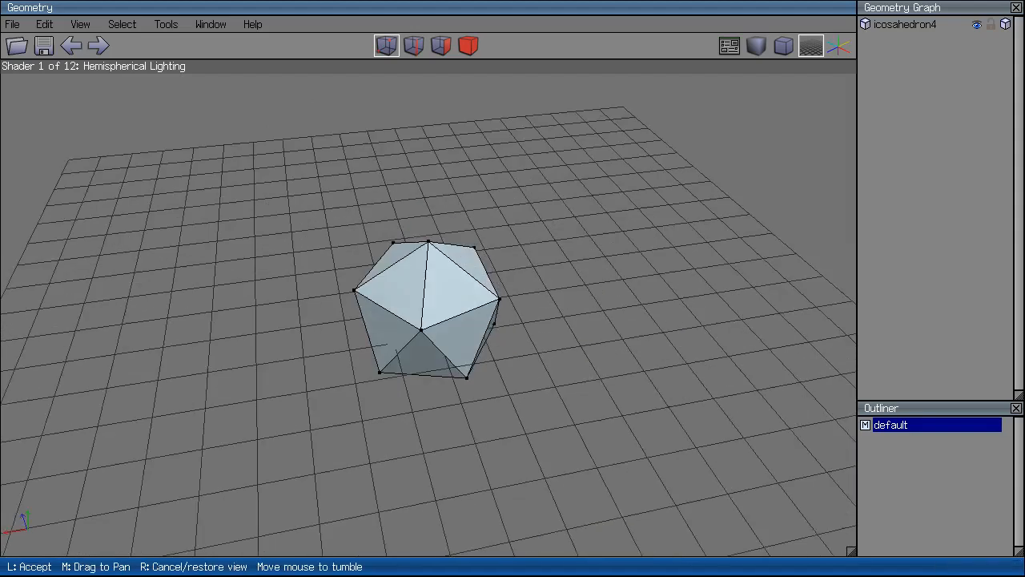
{"action": "left_click", "coordinate": [444, 335]}
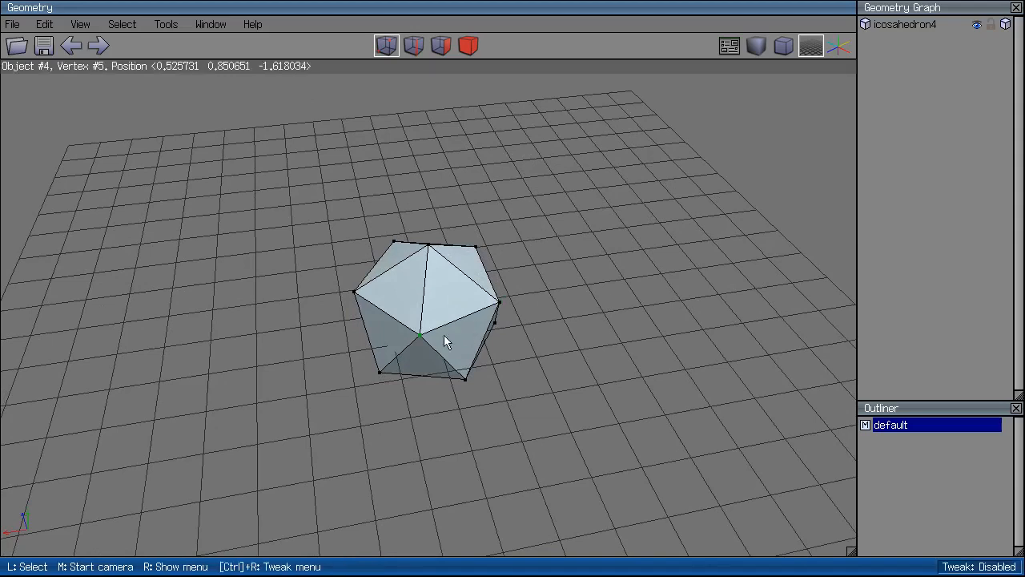
{"action": "left_click_drag", "start_coordinate": [640, 151], "coordinate": [256, 472]}
Crumple the selected vertices in random directions with Deform > Crumple > Random.
{"action": "right_click", "coordinate": [393, 332]}
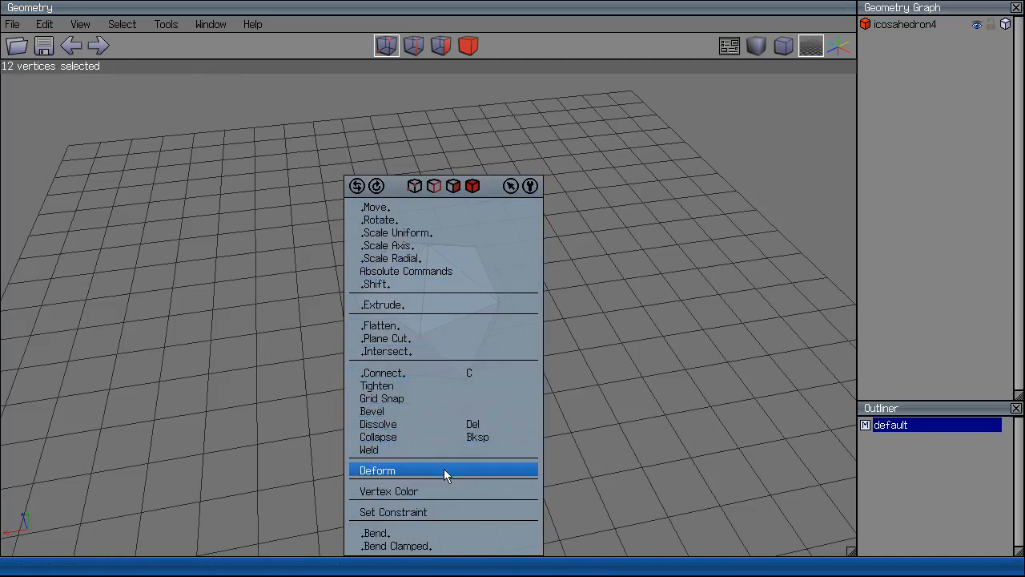
{"action": "left_click", "coordinate": [443, 471]}
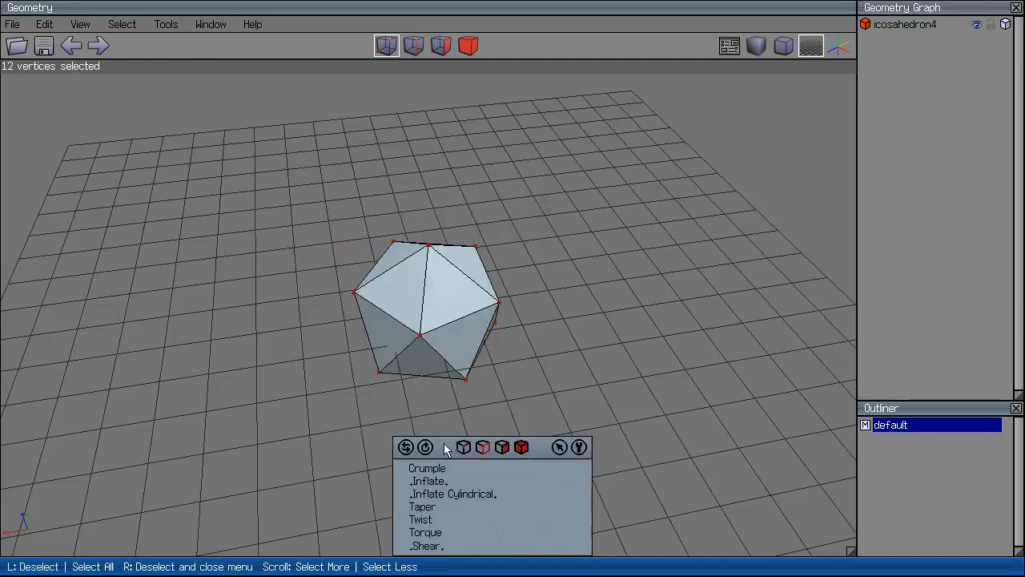
{"action": "left_click", "coordinate": [465, 467]}
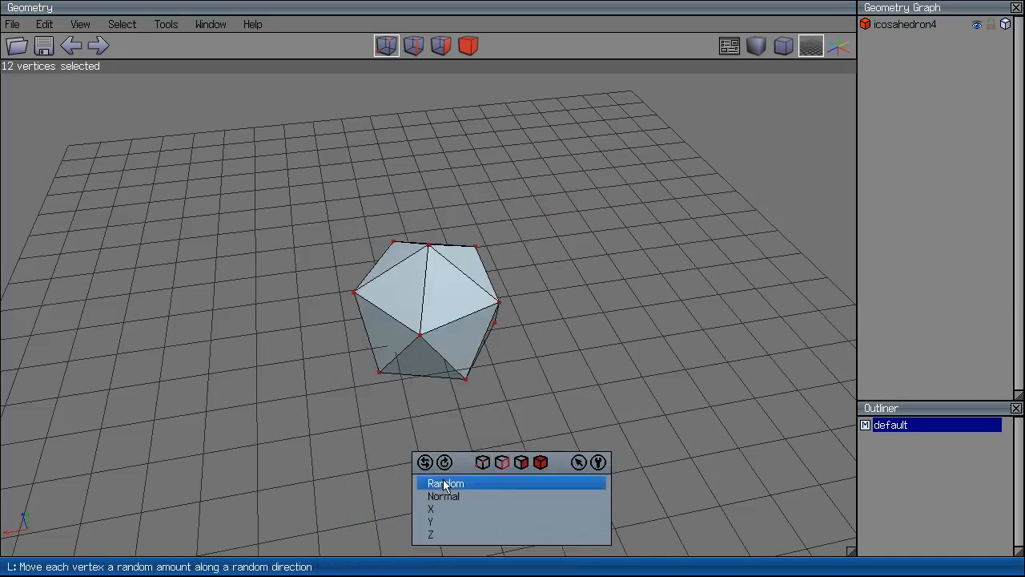
{"action": "left_click", "coordinate": [432, 483]}
{"action": "left_click", "coordinate": [444, 483]}
{"action": "middle_click", "coordinate": [444, 483]}
{"action": "right_click", "coordinate": [469, 339]}
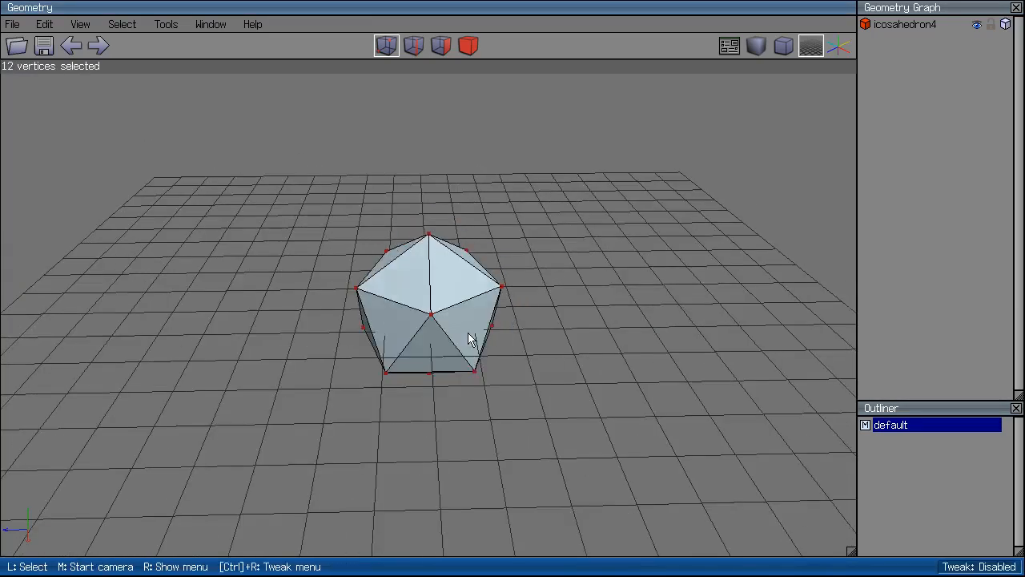
Twist the vertices around the Y axis with Deform > Twist > Y.
{"action": "right_click", "coordinate": [549, 215]}
{"action": "left_click", "coordinate": [606, 471]}
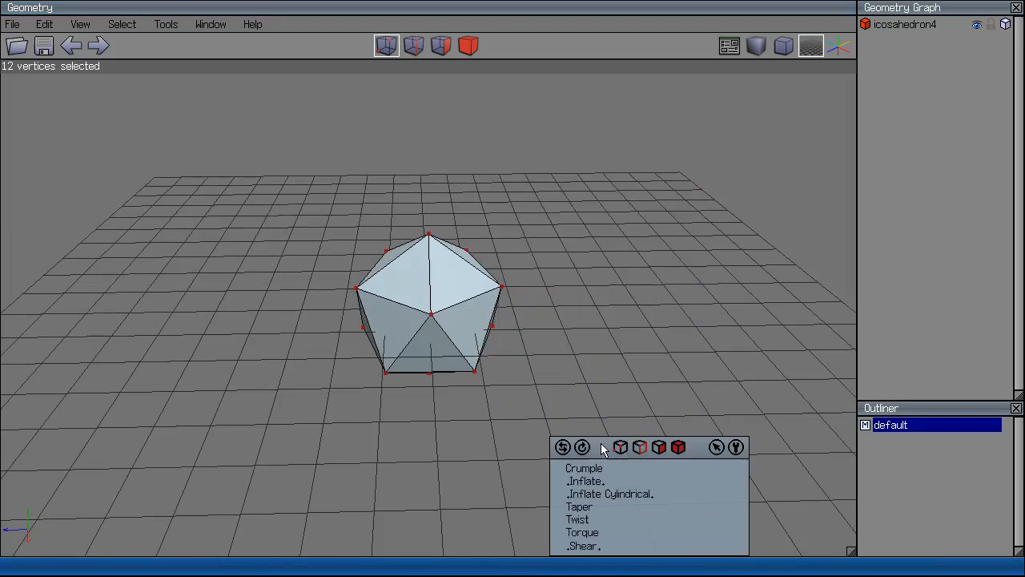
{"action": "left_click", "coordinate": [611, 519]}
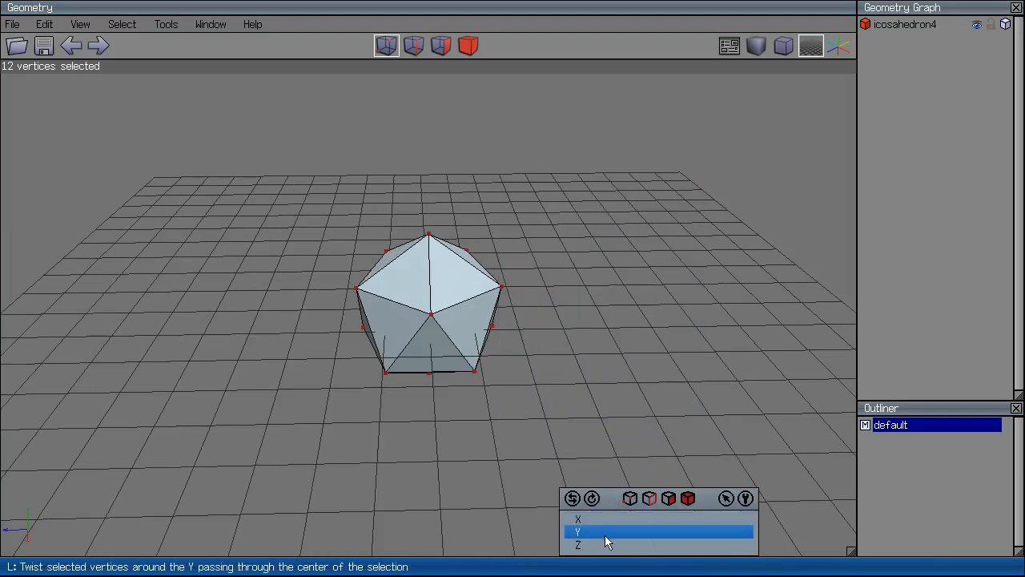
{"action": "left_click", "coordinate": [611, 532]}
{"action": "left_click", "coordinate": [579, 421]}
Deselect the vertices and turn on smooth shading to view the twisted mesh.
{"action": "middle_click", "coordinate": [564, 355]}
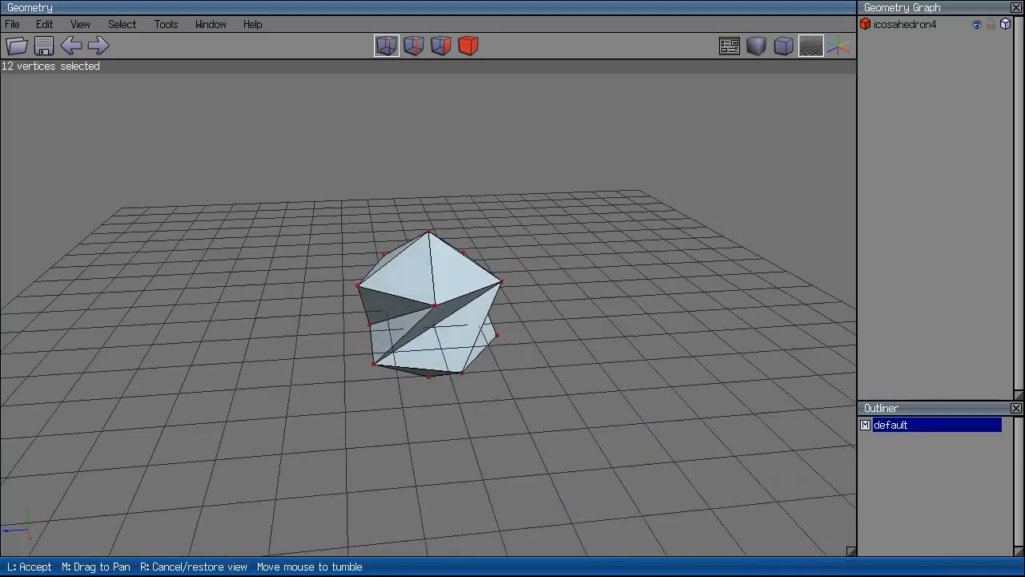
{"action": "left_click", "coordinate": [564, 355]}
{"action": "left_click_drag", "start_coordinate": [598, 148], "coordinate": [282, 458], "text": "ctrl"}
{"action": "left_click", "coordinate": [757, 48]}
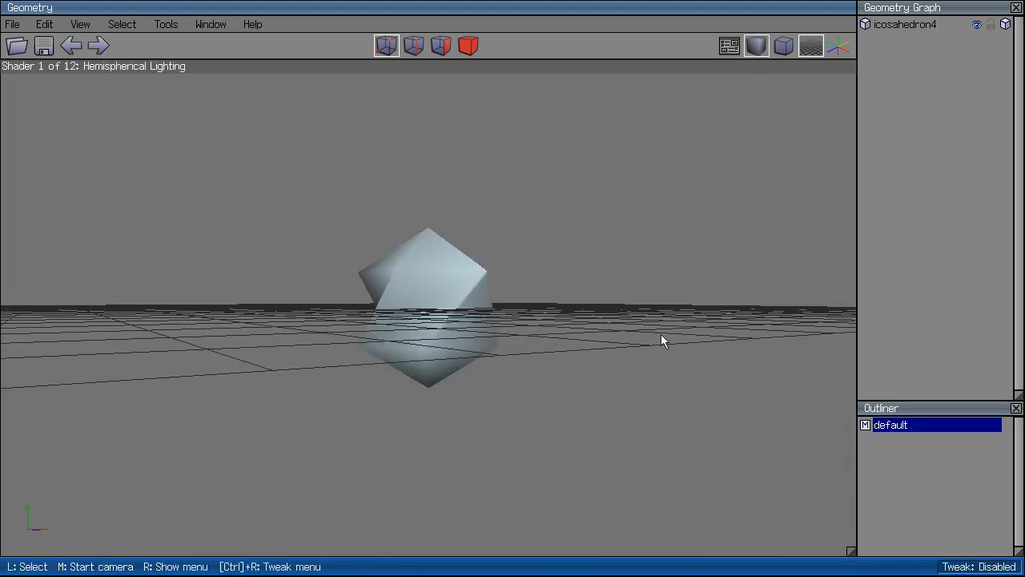
{"action": "middle_click", "coordinate": [661, 334]}
{"action": "left_click", "coordinate": [660, 334]}
In object mode, select the twisted icosahedron and apply Auto-Smooth.
{"action": "left_click", "coordinate": [468, 49]}
{"action": "left_click", "coordinate": [478, 230]}
{"action": "left_click", "coordinate": [474, 269]}
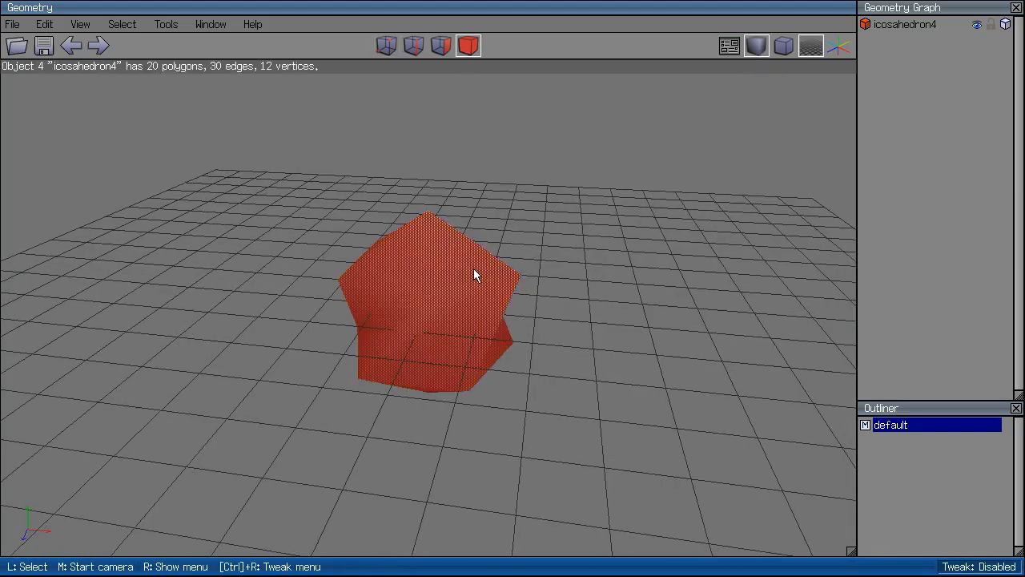
{"action": "right_click", "coordinate": [473, 268]}
{"action": "left_click", "coordinate": [473, 419]}
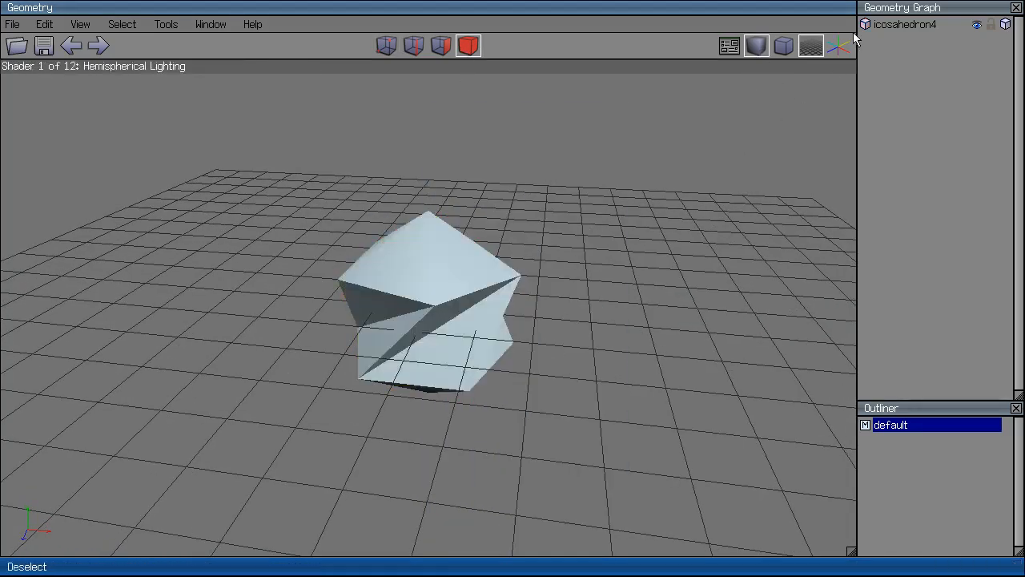
{"action": "middle_click", "coordinate": [653, 188]}
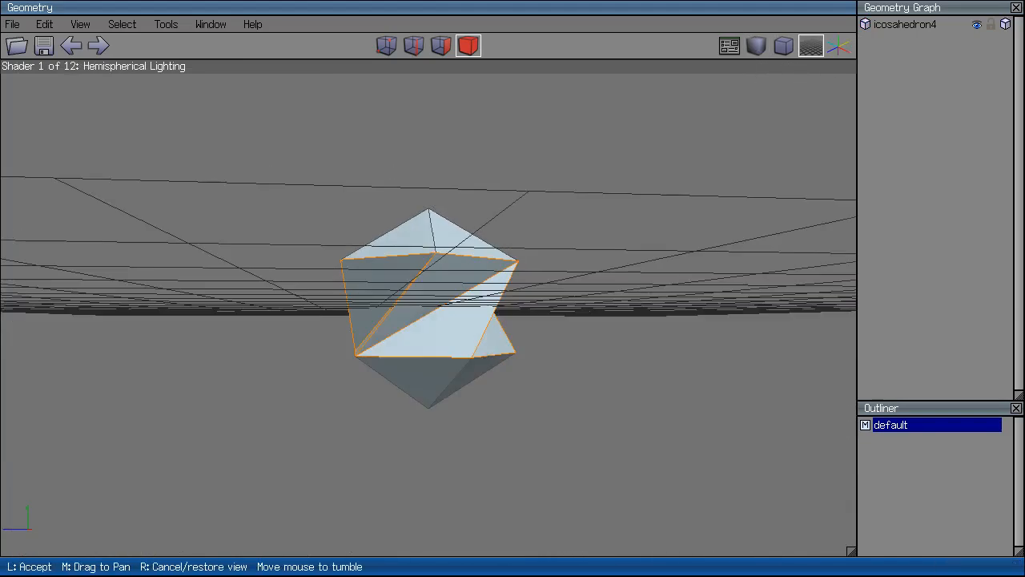
{"action": "right_click", "coordinate": [568, 251]}
Delete the icosahedron and add a cube to the scene.
{"action": "key", "text": "ctrl+a"}
{"action": "key", "text": "Delete"}
{"action": "key", "text": "r"}
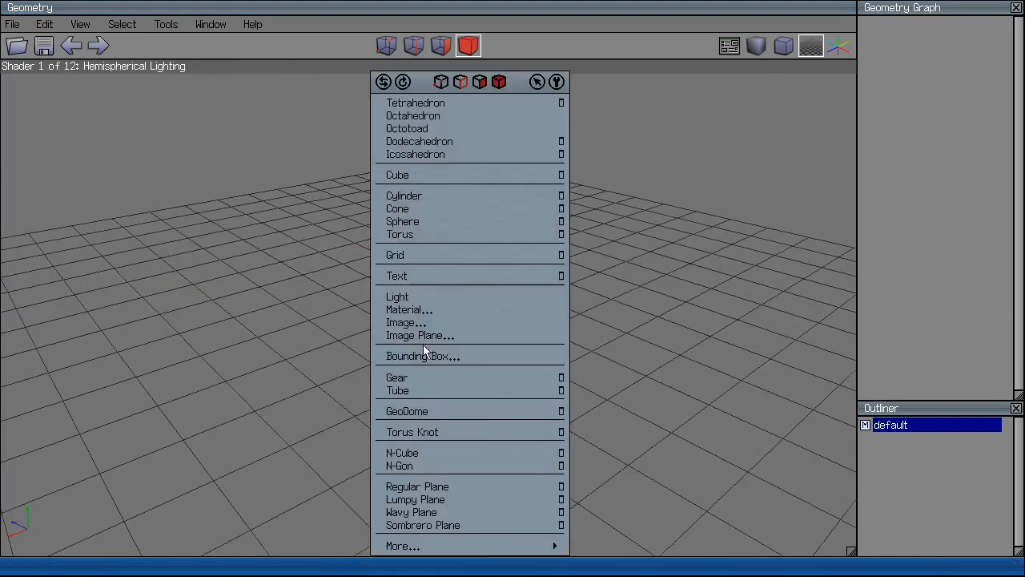
{"action": "left_click", "coordinate": [676, 317]}
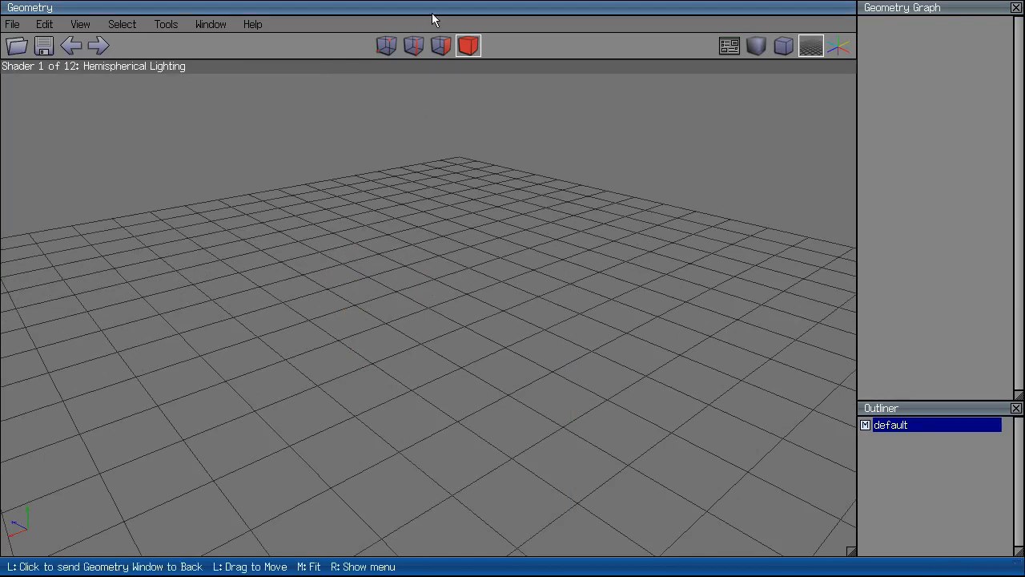
{"action": "right_click", "coordinate": [440, 322]}
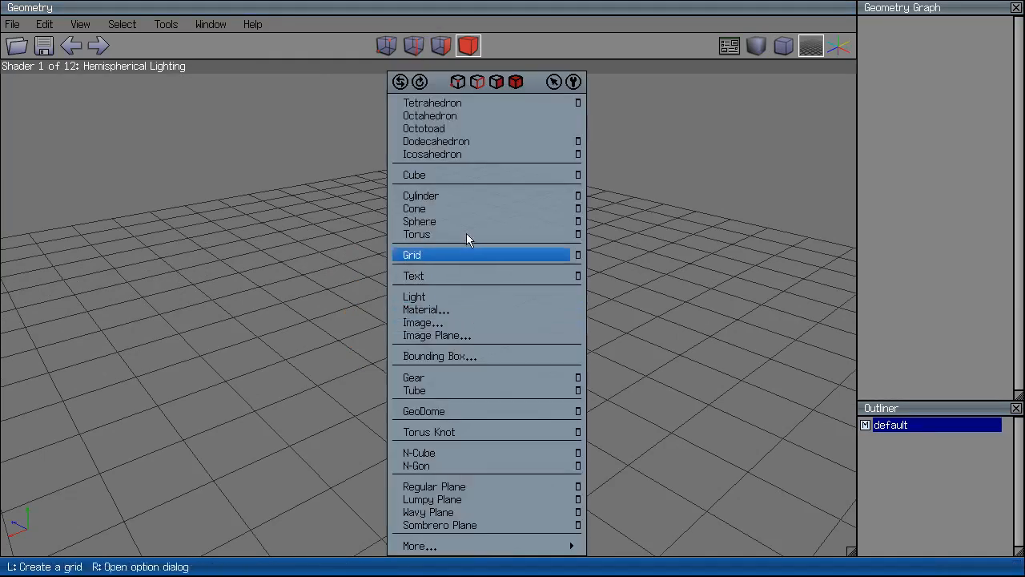
{"action": "left_click", "coordinate": [448, 175]}
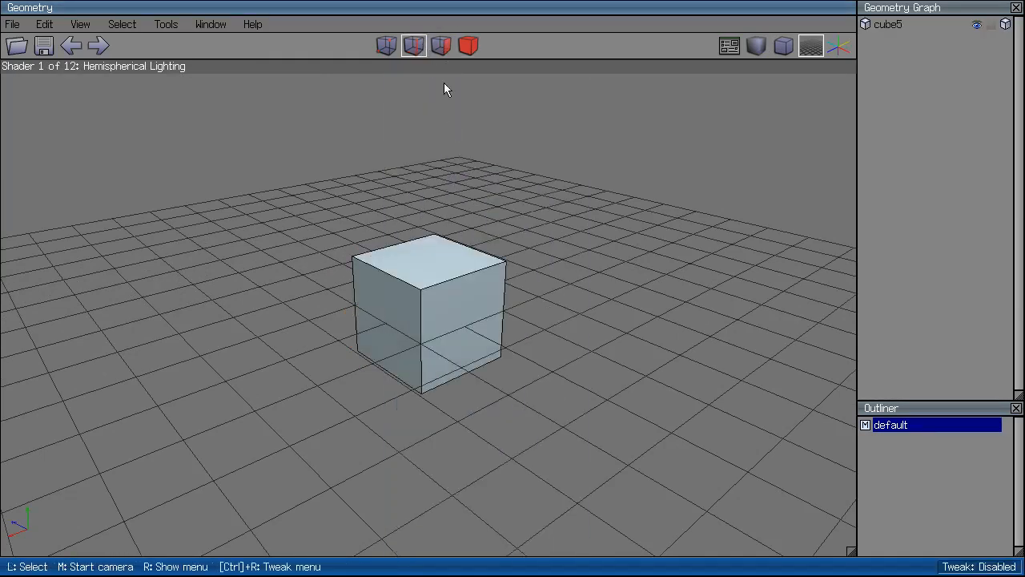
Select the cube's top edges, growing the selection to all four.
{"action": "scroll", "coordinate": [646, 313], "scroll_direction": "up", "scroll_amount": 4}
{"action": "left_click", "coordinate": [443, 236]}
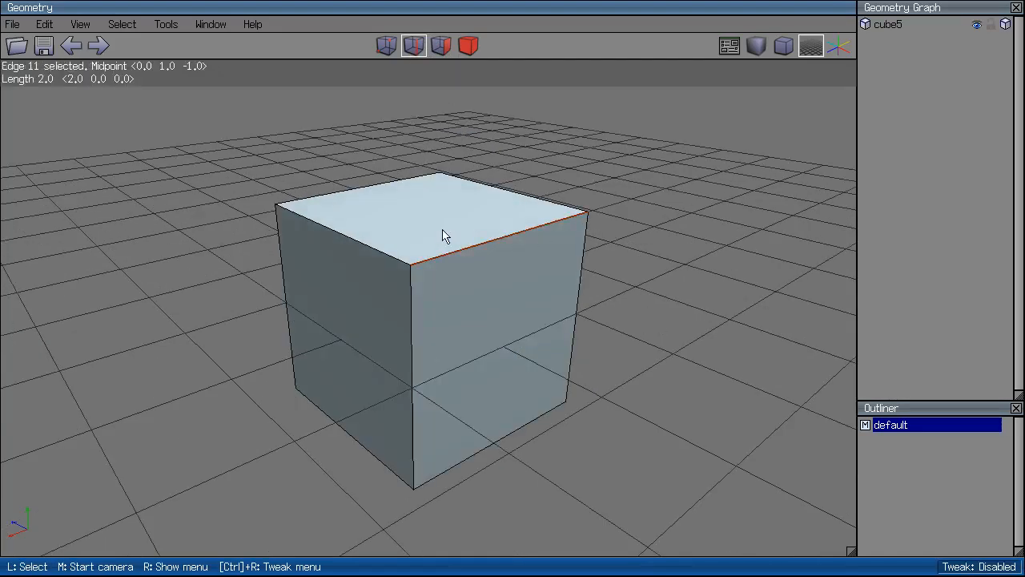
{"action": "left_click", "coordinate": [406, 262]}
{"action": "left_click", "coordinate": [419, 264]}
{"action": "left_click", "coordinate": [403, 263]}
{"action": "left_click", "coordinate": [451, 262]}
{"action": "left_click", "coordinate": [386, 258]}
{"action": "left_click", "coordinate": [384, 199]}
{"action": "left_click", "coordinate": [491, 202]}
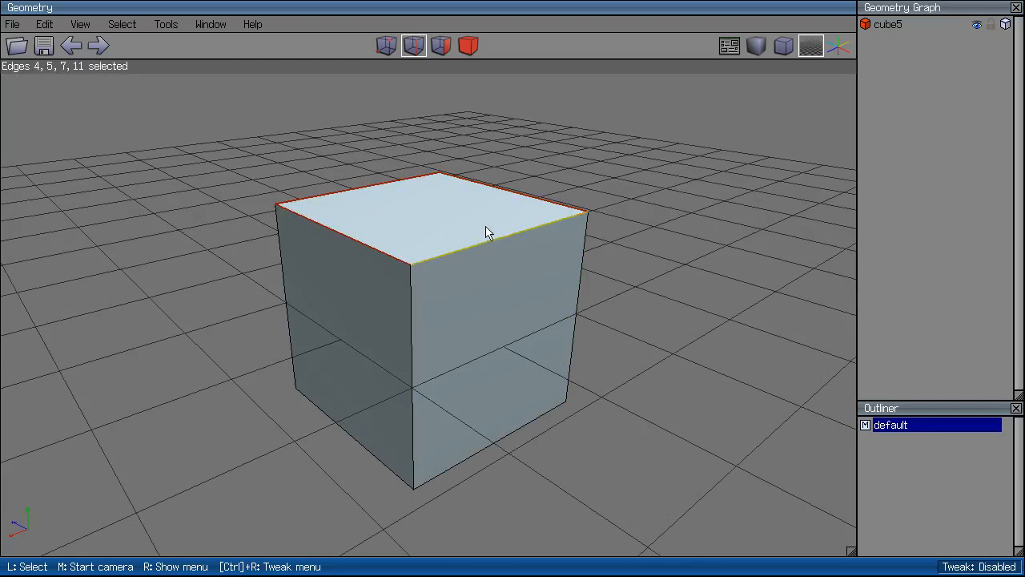
Reselect three top edges (front-right, front-left, back-left) and set their hardness to Hard.
{"action": "left_click", "coordinate": [395, 238]}
{"action": "left_click", "coordinate": [393, 189]}
{"action": "left_click", "coordinate": [507, 200]}
{"action": "left_click", "coordinate": [487, 241]}
{"action": "left_click", "coordinate": [389, 240]}
{"action": "left_click", "coordinate": [392, 189]}
{"action": "right_click", "coordinate": [545, 209]}
{"action": "left_click", "coordinate": [553, 448]}
{"action": "left_click", "coordinate": [560, 478]}
Clear the selection, switch to a darker smooth shader and orbit around the cube.
{"action": "key", "text": "space"}
{"action": "left_click", "coordinate": [756, 45]}
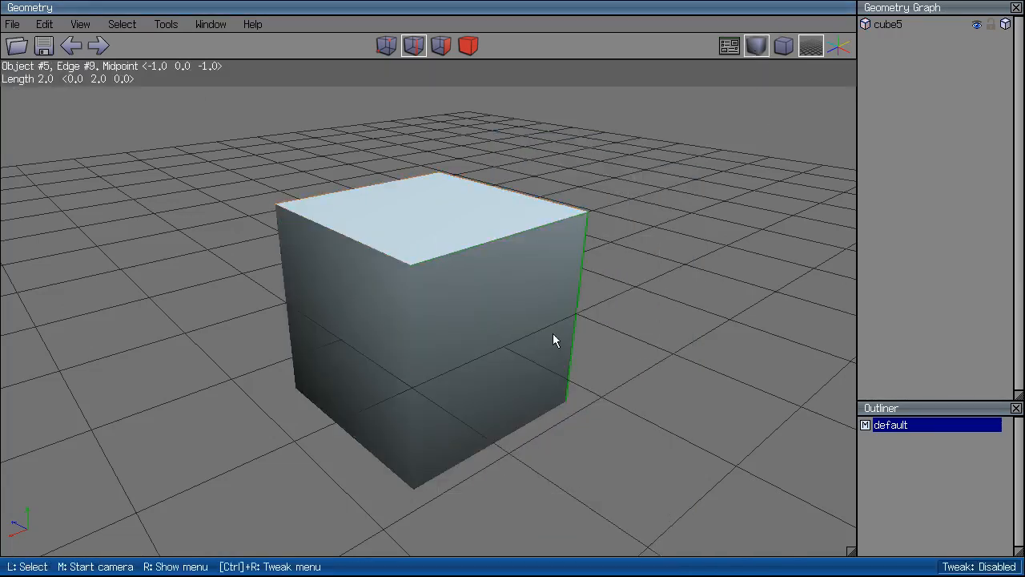
{"action": "middle_click", "coordinate": [693, 276]}
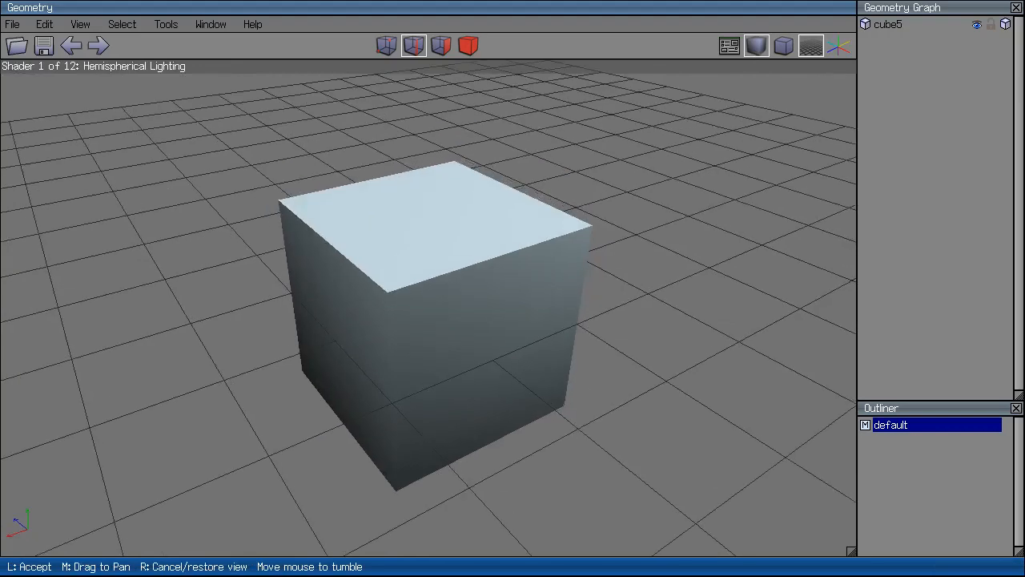
{"action": "left_click", "coordinate": [596, 84]}
Make ten of the cube's edges soft, clear the selection and return to flat shading.
{"action": "key", "text": "ctrl+z"}
{"action": "right_click", "coordinate": [533, 190]}
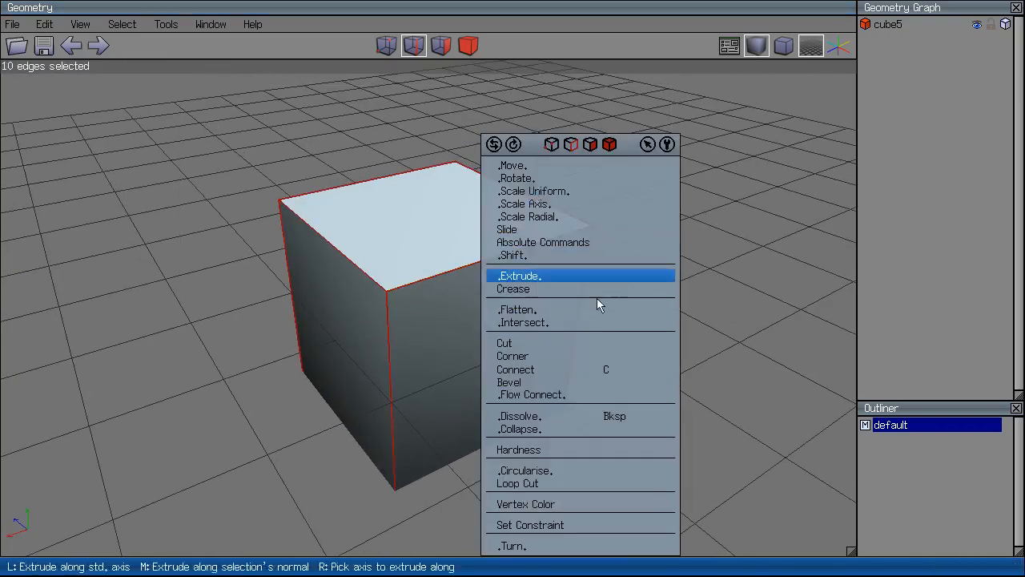
{"action": "left_click", "coordinate": [545, 450]}
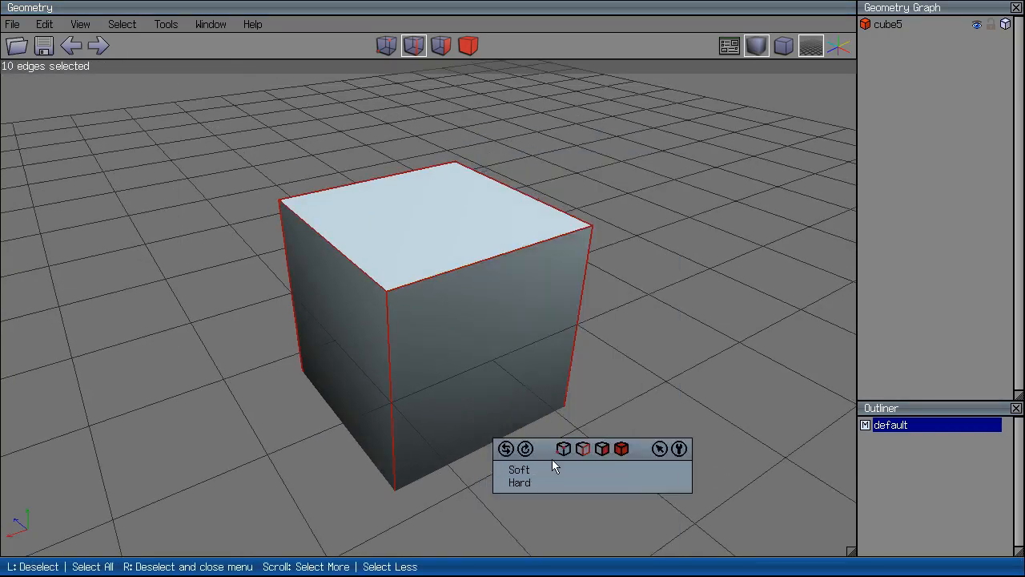
{"action": "left_click", "coordinate": [553, 467]}
{"action": "right_click", "coordinate": [602, 370]}
{"action": "left_click", "coordinate": [455, 515]}
{"action": "left_click_drag", "start_coordinate": [746, 501], "coordinate": [481, 268]}
{"action": "key", "text": "space"}
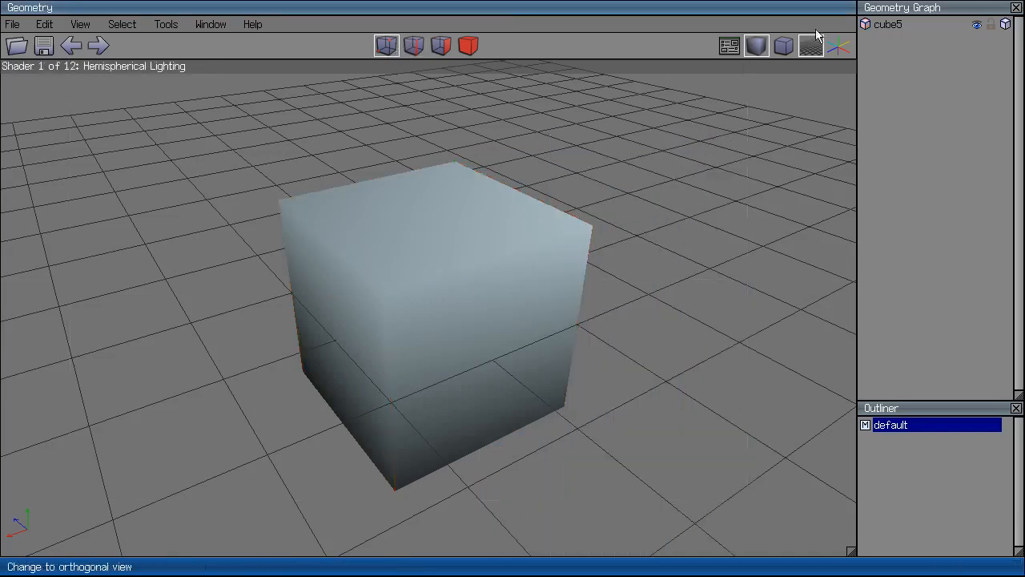
{"action": "left_click", "coordinate": [783, 46]}
Connect two opposite top corners with a diagonal edge, then select its two end vertices.
{"action": "key", "text": "c"}
{"action": "left_click_drag", "start_coordinate": [605, 104], "coordinate": [134, 443], "text": "ctrl"}
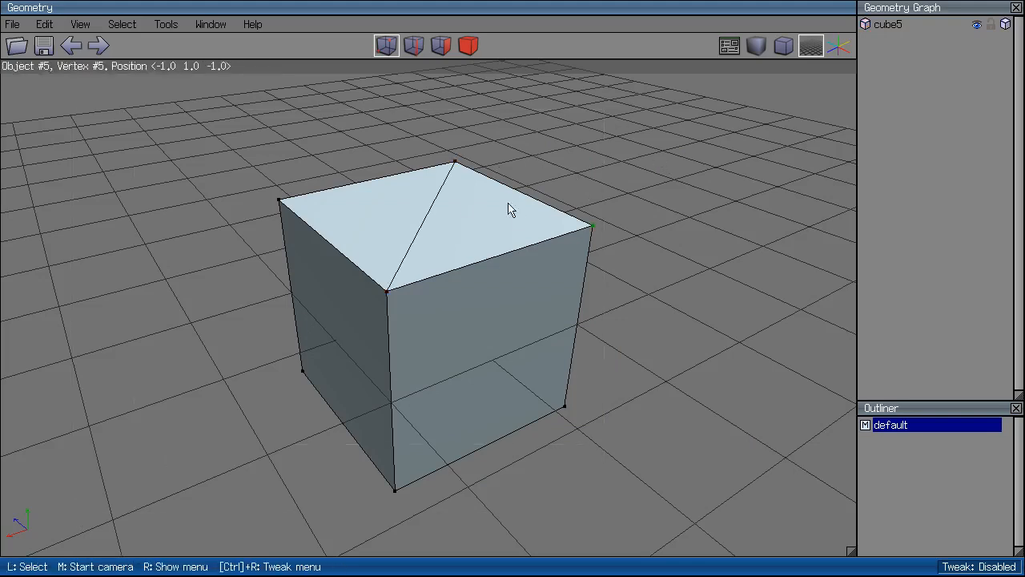
{"action": "left_click", "coordinate": [423, 47]}
{"action": "left_click", "coordinate": [417, 236]}
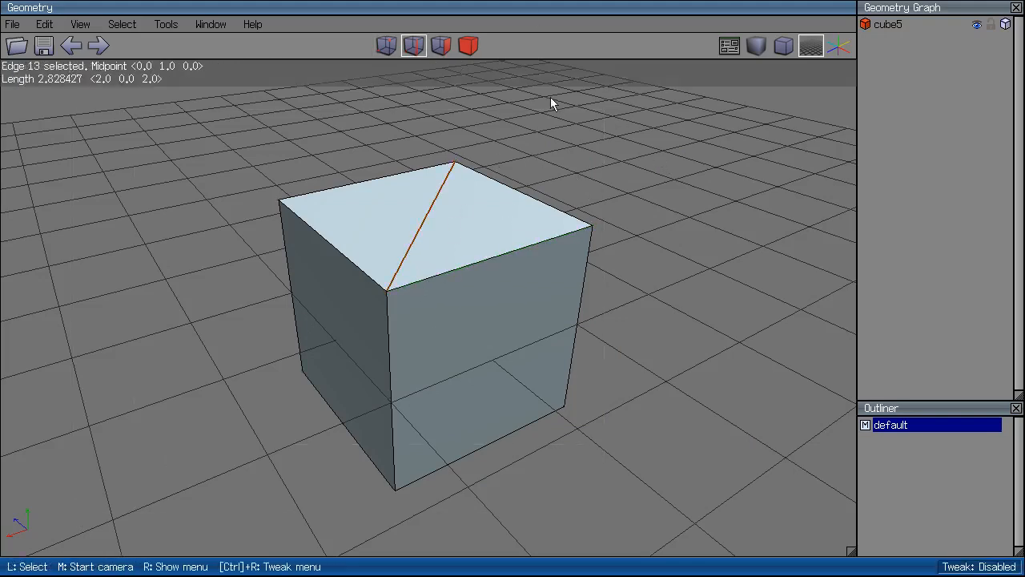
{"action": "left_click", "coordinate": [386, 46]}
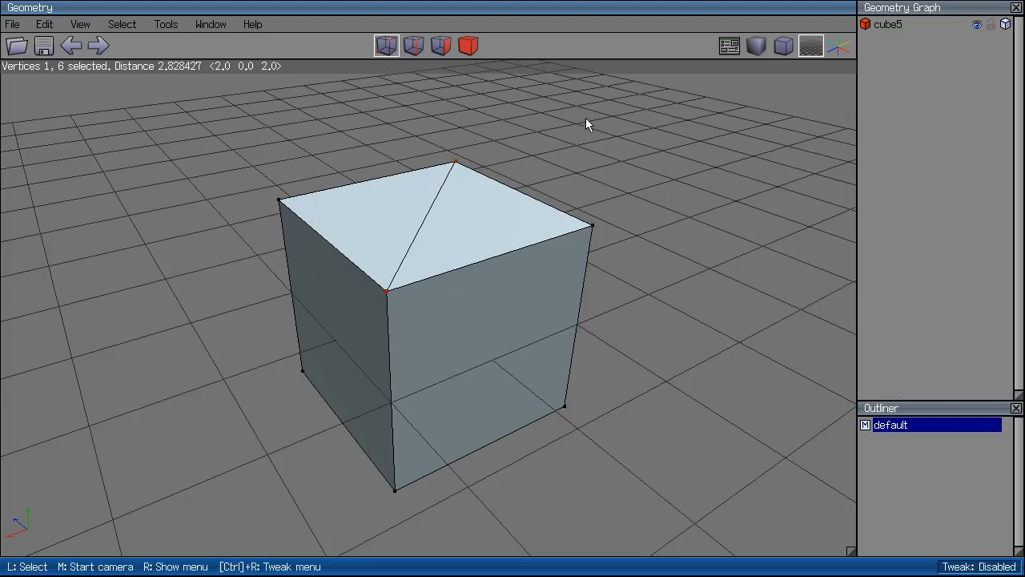
Select the right front face, convert it to edges, grow to all 13, then deselect.
{"action": "left_click", "coordinate": [441, 46]}
{"action": "left_click", "coordinate": [489, 380]}
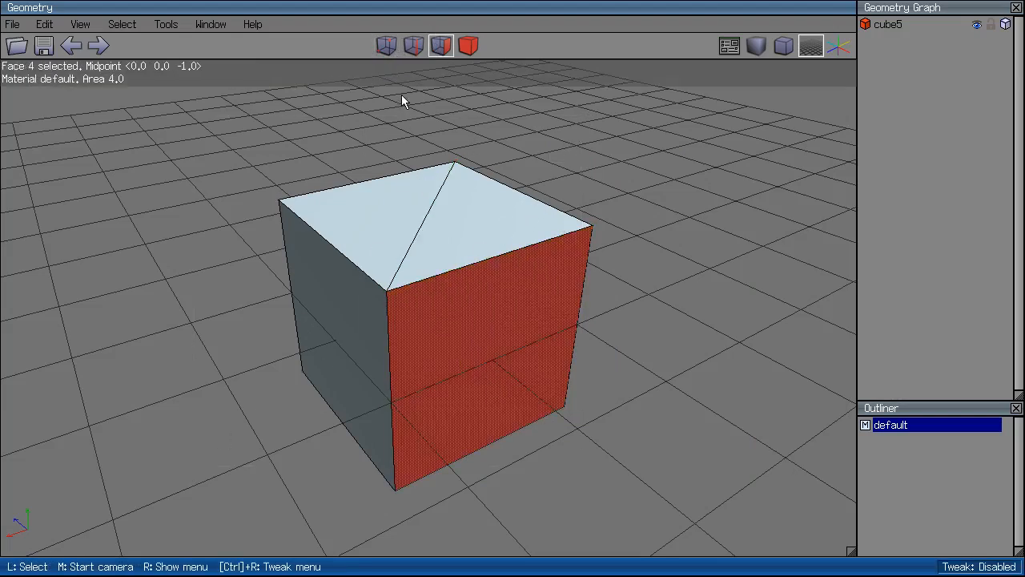
{"action": "left_click", "coordinate": [417, 53]}
{"action": "left_click", "coordinate": [418, 53]}
{"action": "left_click", "coordinate": [417, 53]}
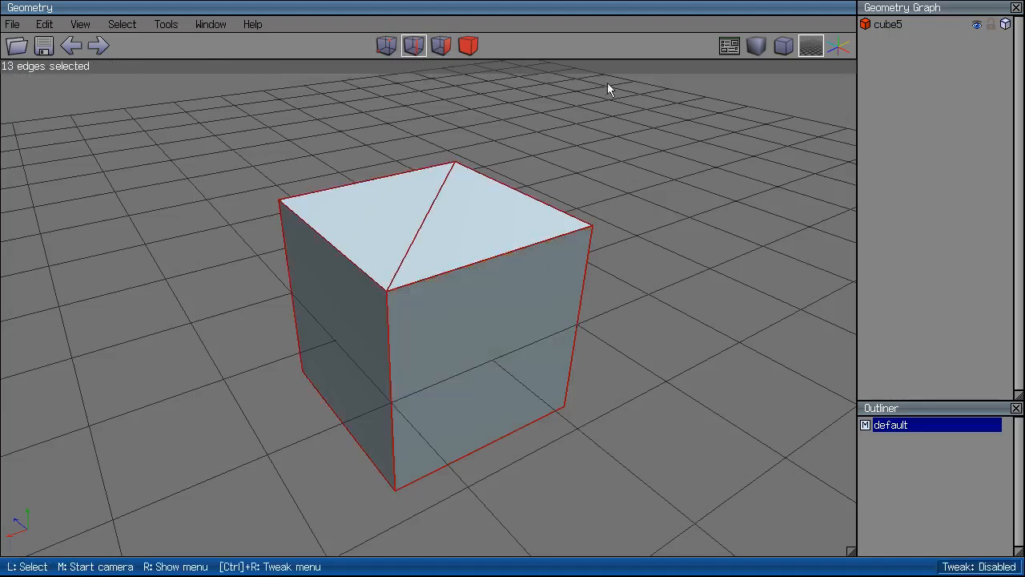
{"action": "left_click_drag", "start_coordinate": [664, 118], "coordinate": [45, 446], "text": "ctrl"}
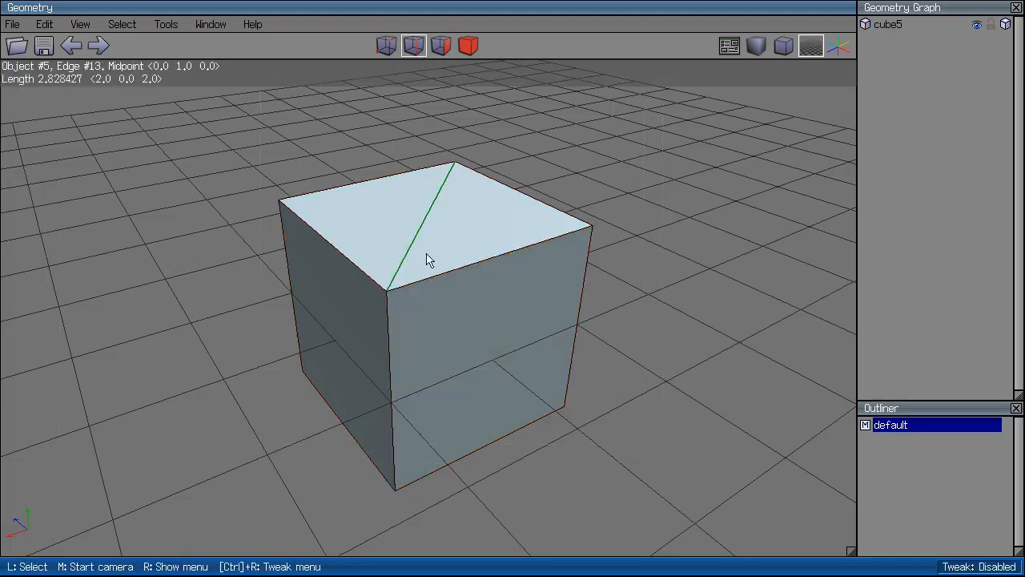
Select the cube's right front, top-right triangle and left faces, and preview their face commands.
{"action": "left_click", "coordinate": [442, 47]}
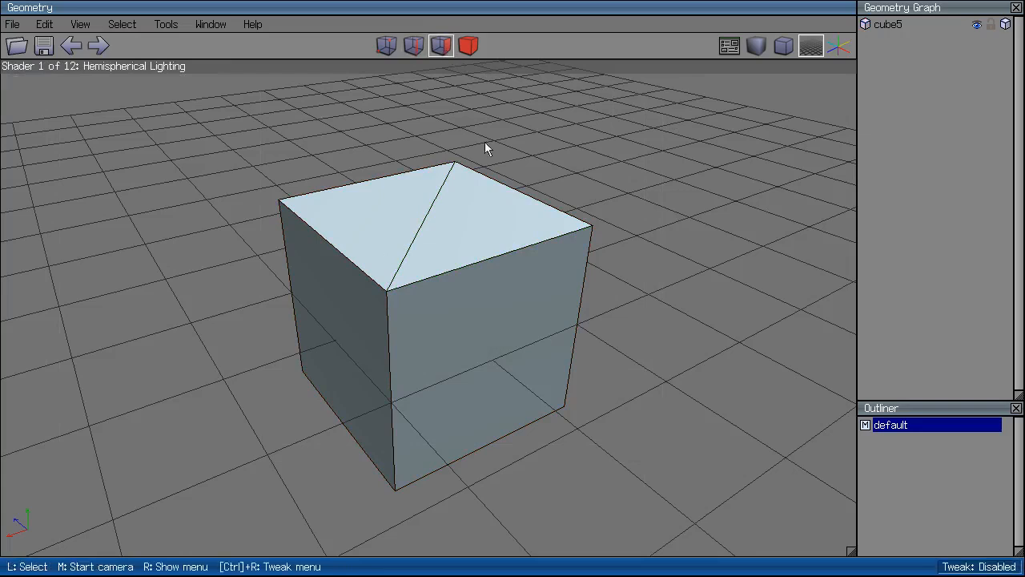
{"action": "left_click", "coordinate": [539, 345]}
{"action": "left_click", "coordinate": [483, 218]}
{"action": "left_click", "coordinate": [343, 315]}
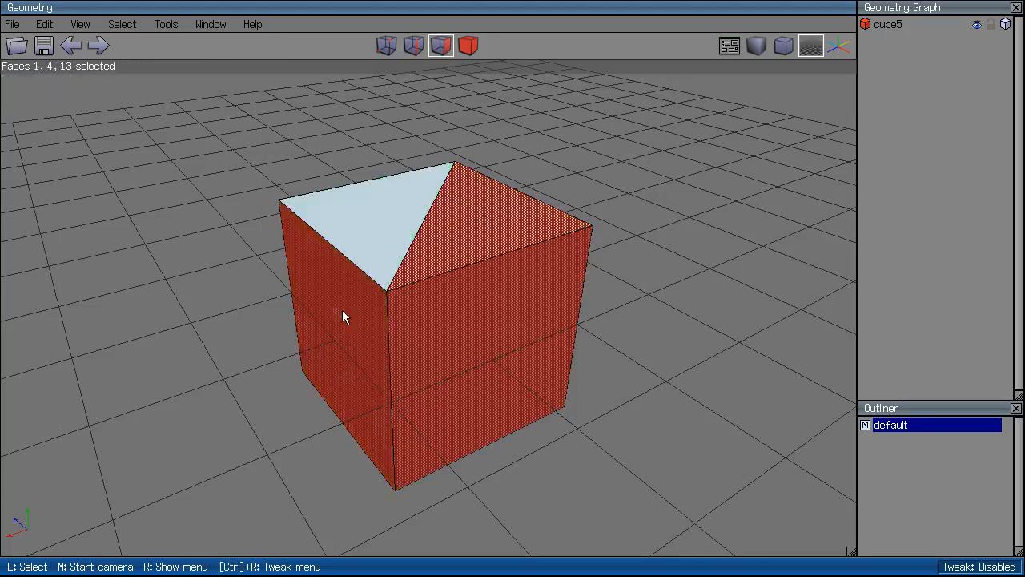
{"action": "middle_click", "coordinate": [629, 133]}
{"action": "left_click", "coordinate": [629, 134]}
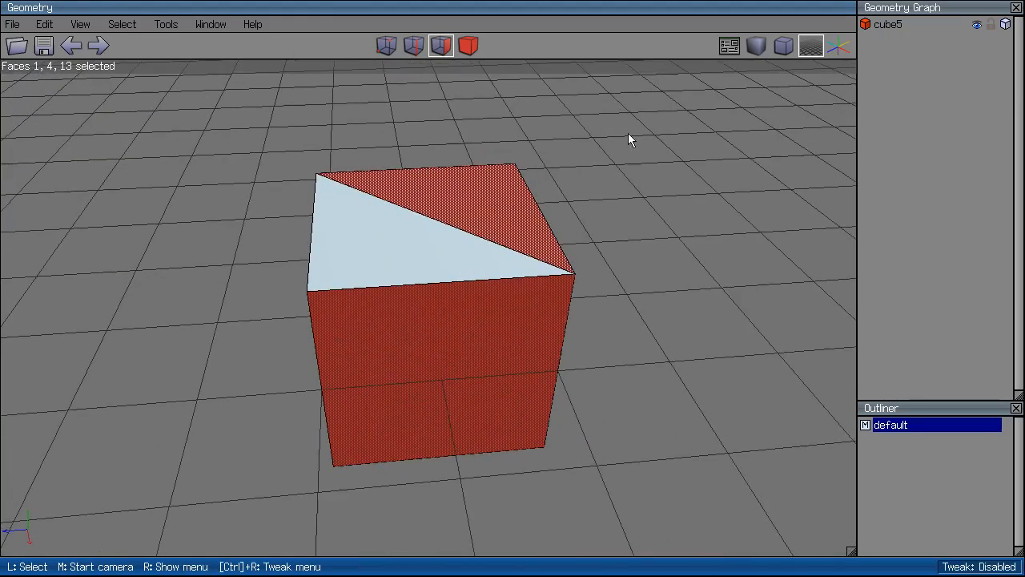
{"action": "right_click", "coordinate": [630, 134]}
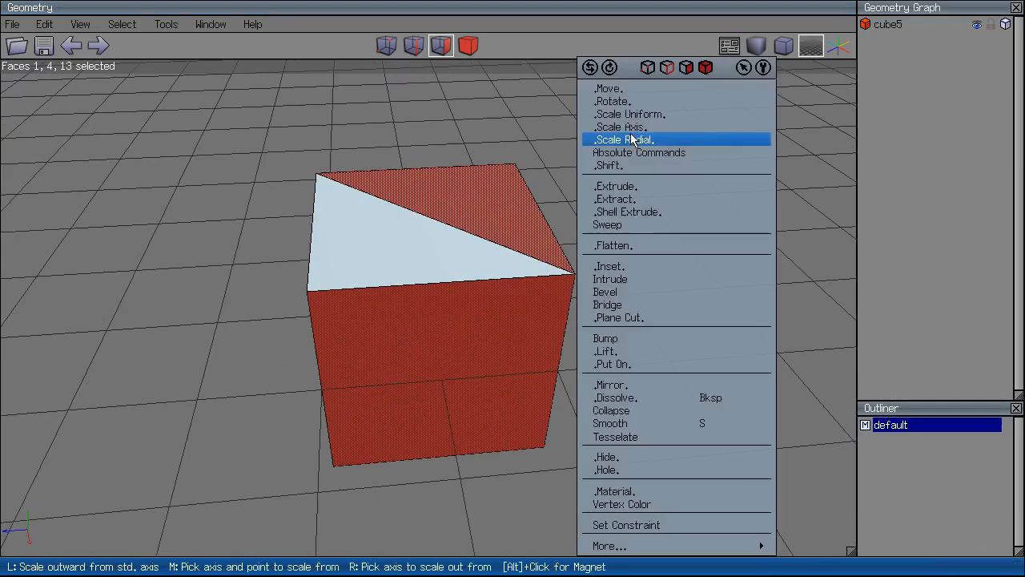
{"action": "left_click", "coordinate": [376, 127]}
Mirror the cube across its right side face into a long box.
{"action": "left_click", "coordinate": [663, 517]}
{"action": "middle_click", "coordinate": [462, 261]}
{"action": "left_click", "coordinate": [462, 260]}
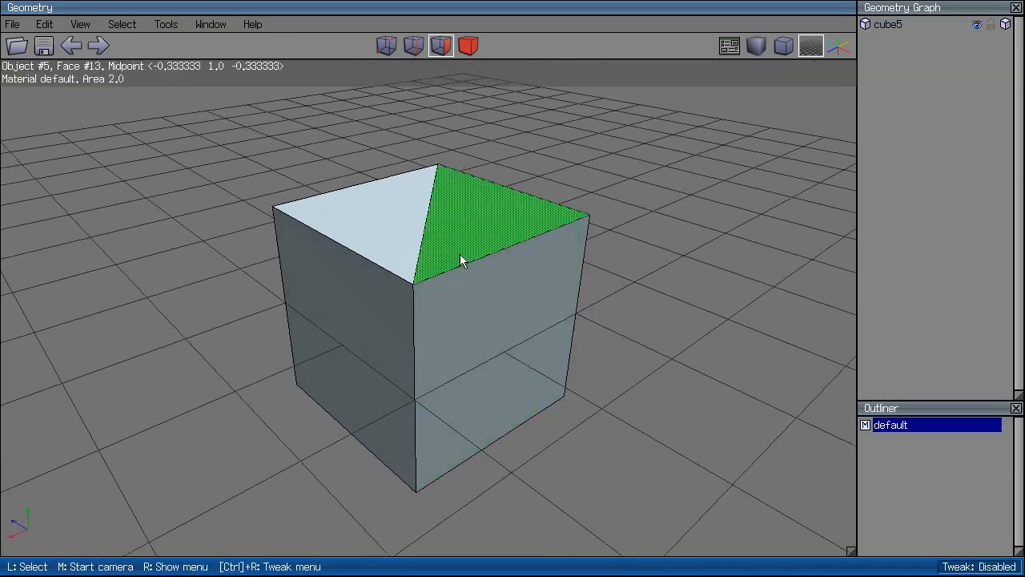
{"action": "left_click", "coordinate": [473, 50]}
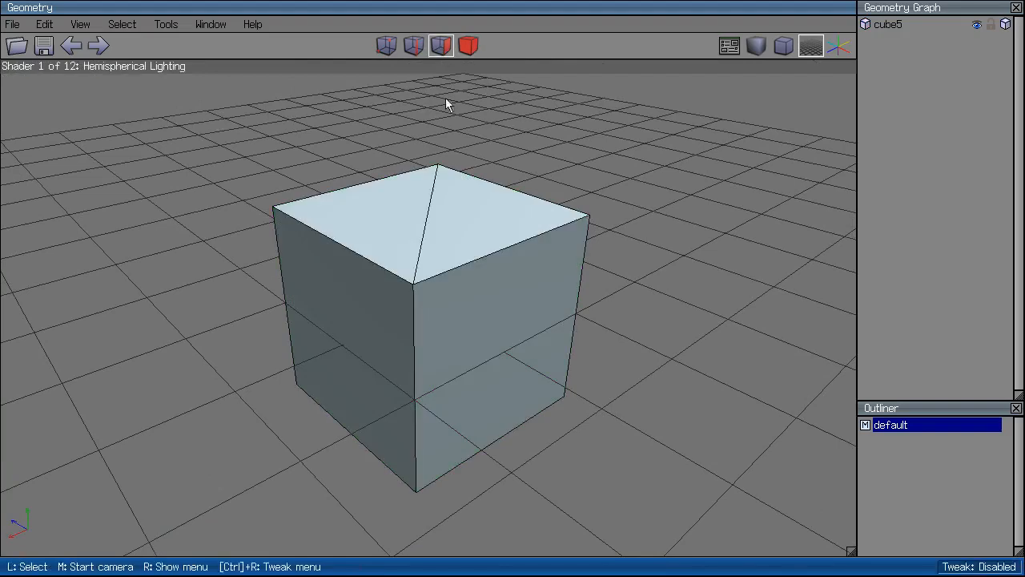
{"action": "left_click", "coordinate": [440, 46]}
{"action": "left_click", "coordinate": [537, 336]}
{"action": "right_click", "coordinate": [537, 337]}
{"action": "left_click", "coordinate": [534, 384]}
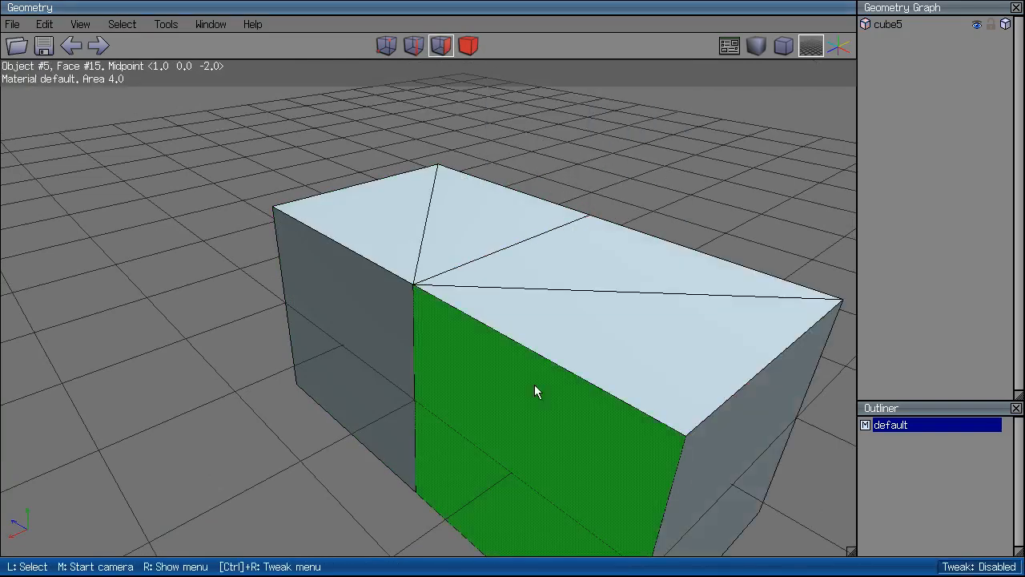
Select a side face of the long box and bring up its face commands.
{"action": "left_click", "coordinate": [472, 352]}
{"action": "right_click", "coordinate": [472, 354]}
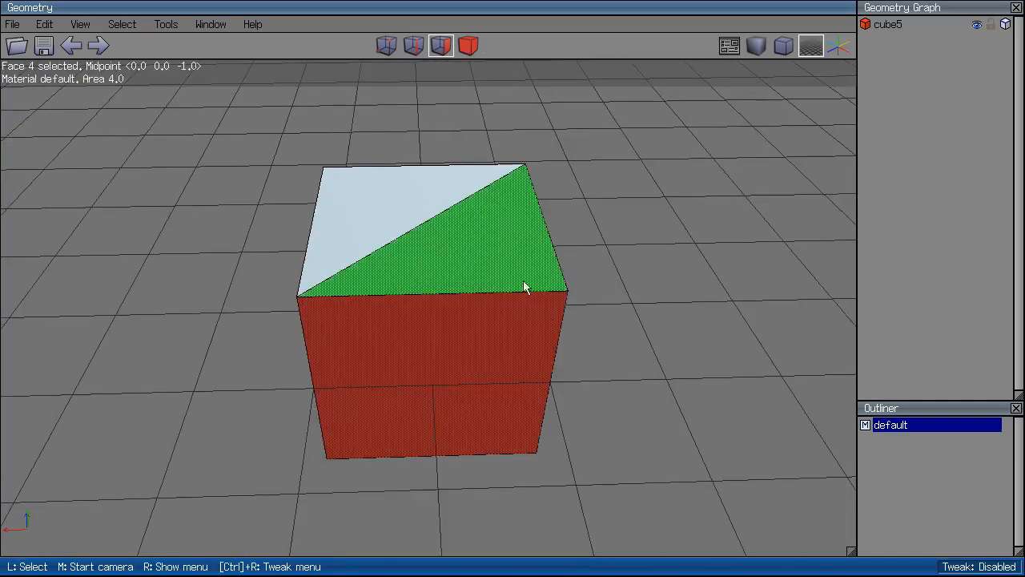
{"action": "right_click", "coordinate": [525, 290]}
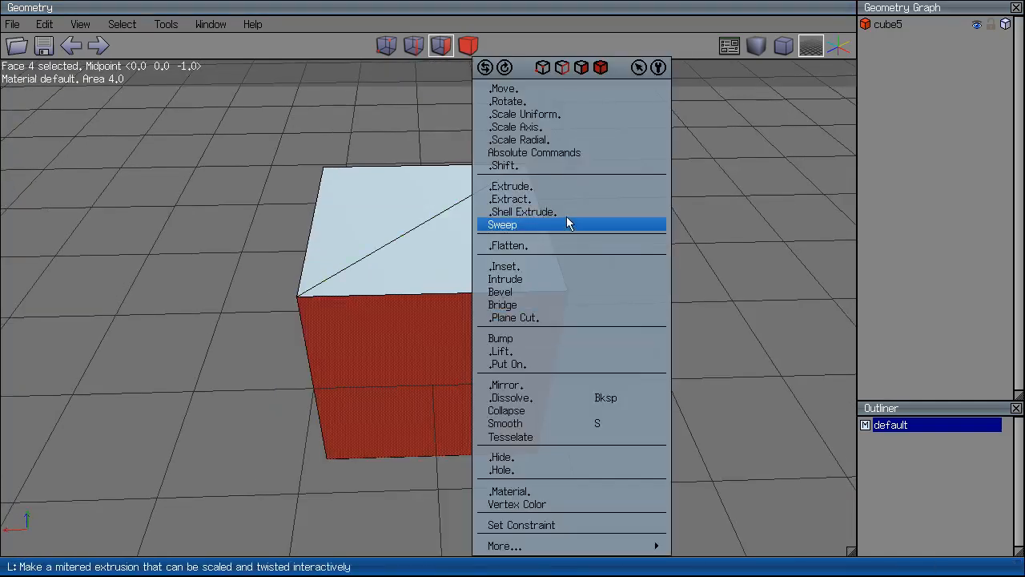
In edge mode, preview the edge commands without running one, then clear the selection.
{"action": "left_click", "coordinate": [413, 46]}
{"action": "right_click", "coordinate": [453, 258]}
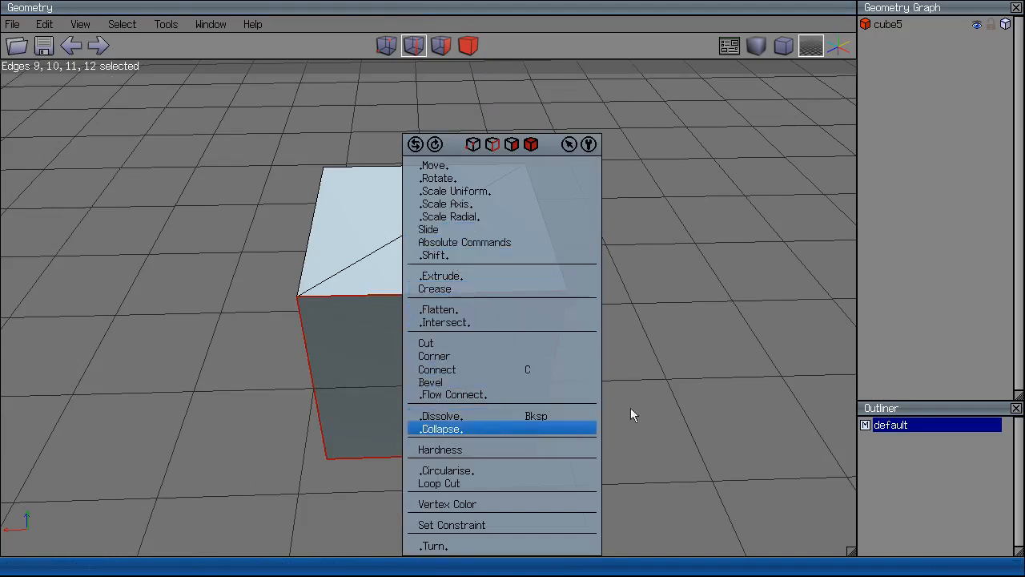
{"action": "left_click", "coordinate": [678, 382]}
{"action": "key", "text": "space"}
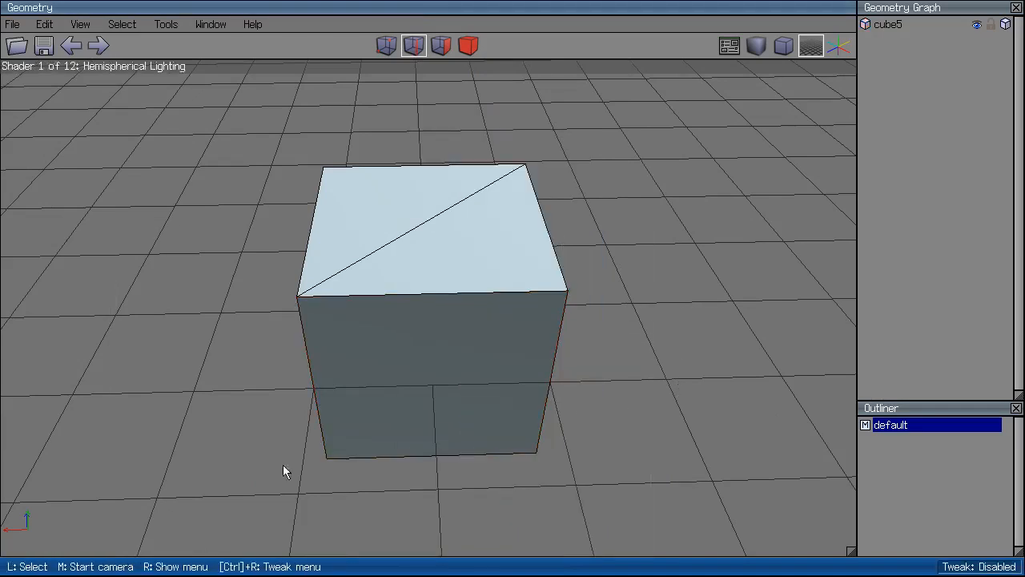
{"action": "key", "text": "3"}
{"action": "left_click", "coordinate": [413, 45]}
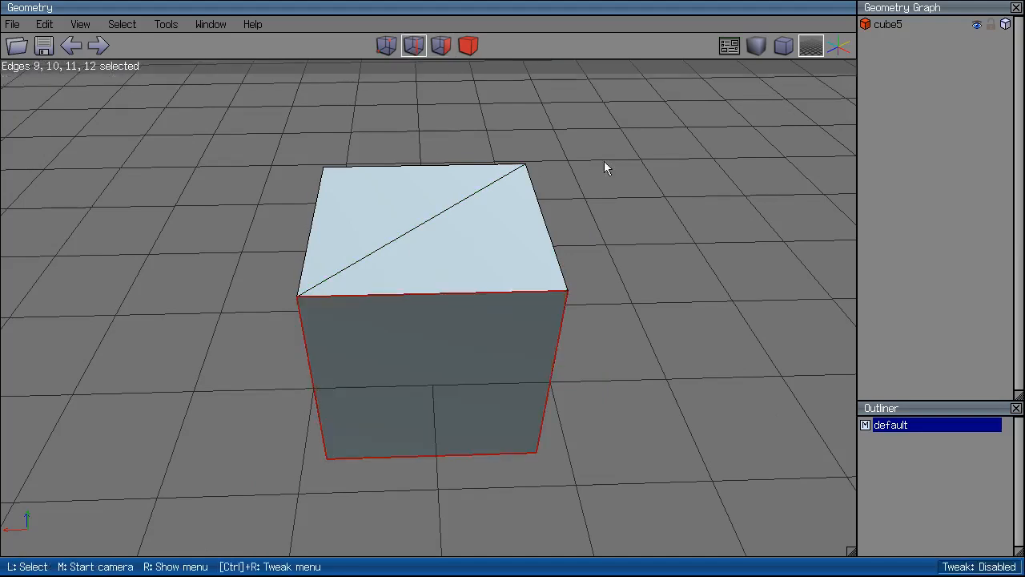
Circularise the edge loop around the cube's front, then orbit to inspect the result.
{"action": "right_click", "coordinate": [744, 276]}
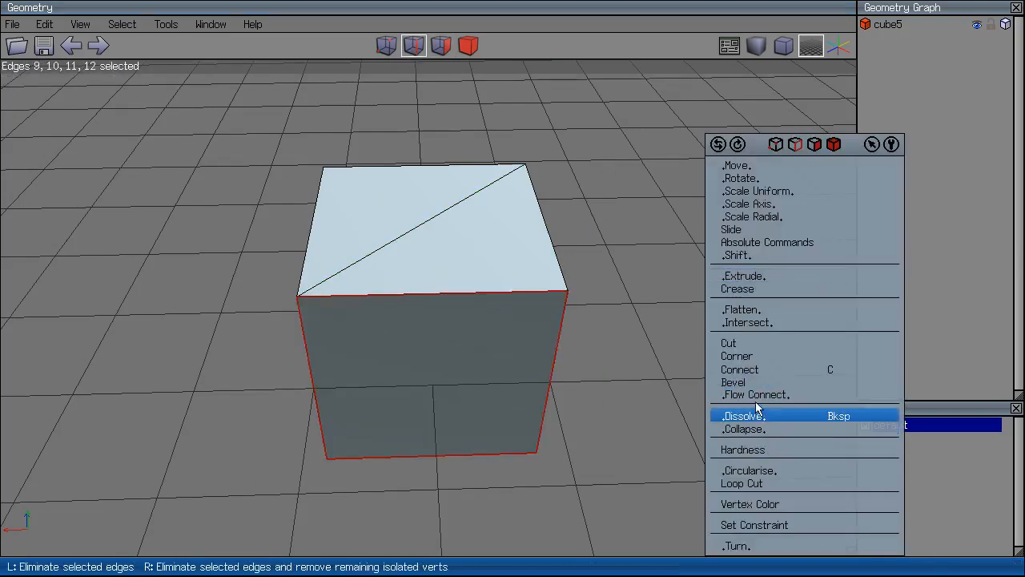
{"action": "left_click", "coordinate": [765, 471]}
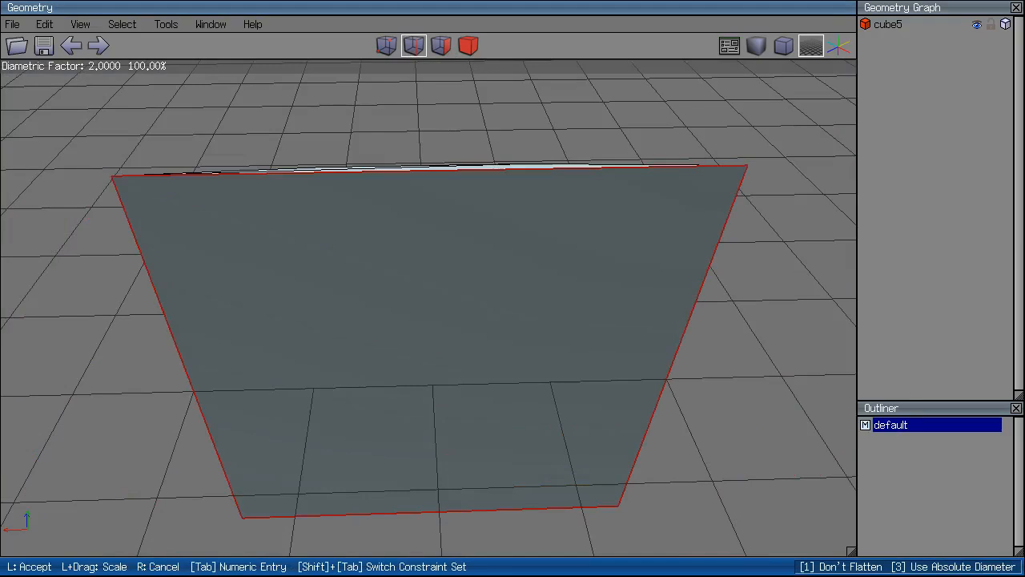
{"action": "left_click", "coordinate": [739, 455]}
{"action": "middle_click", "coordinate": [653, 355]}
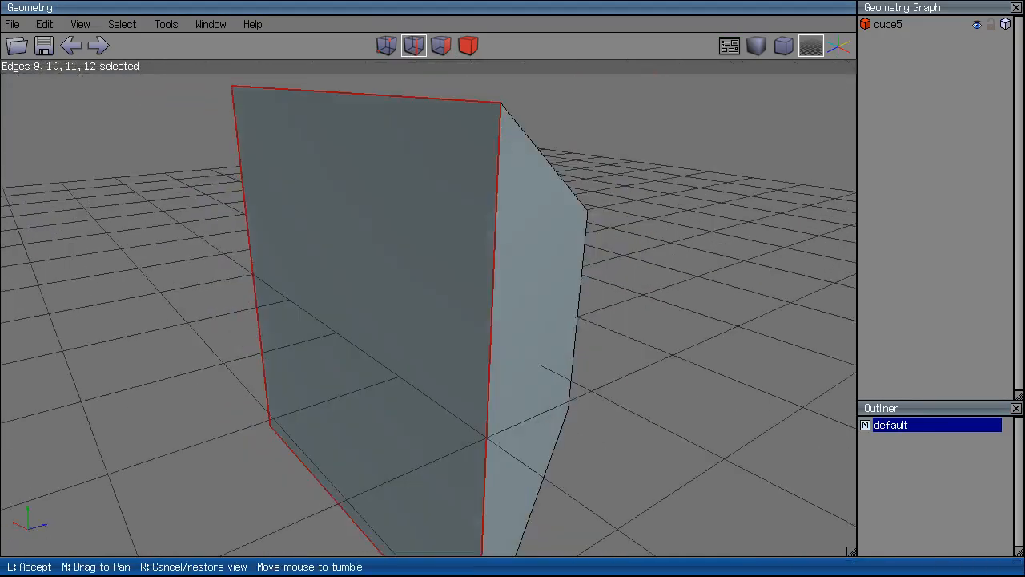
{"action": "left_click", "coordinate": [721, 287]}
{"action": "left_click", "coordinate": [631, 254]}
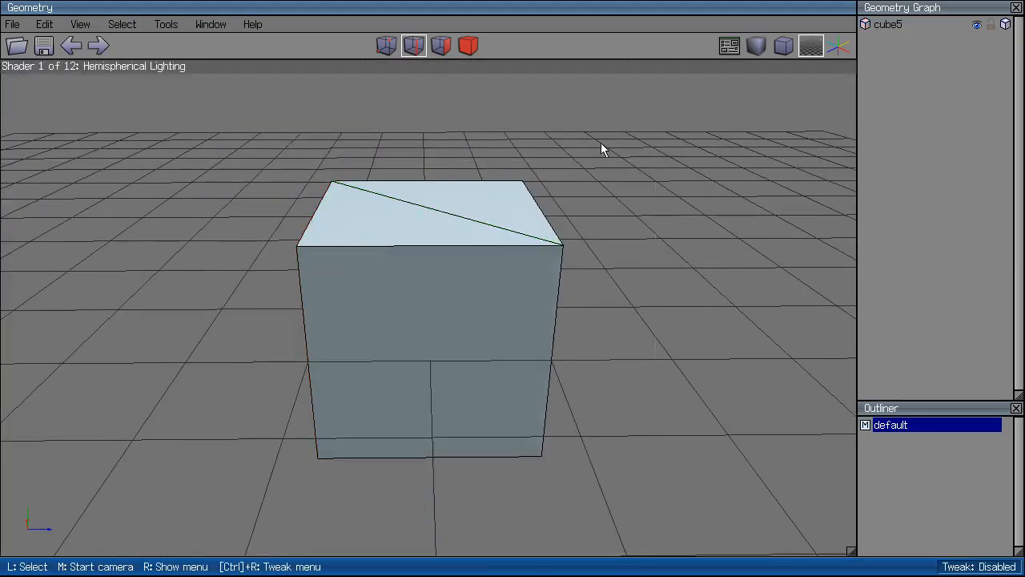
{"action": "middle_click", "coordinate": [601, 142]}
{"action": "left_click", "coordinate": [601, 143]}
Select the whole cube in body mode, then deselect it.
{"action": "left_click", "coordinate": [468, 45]}
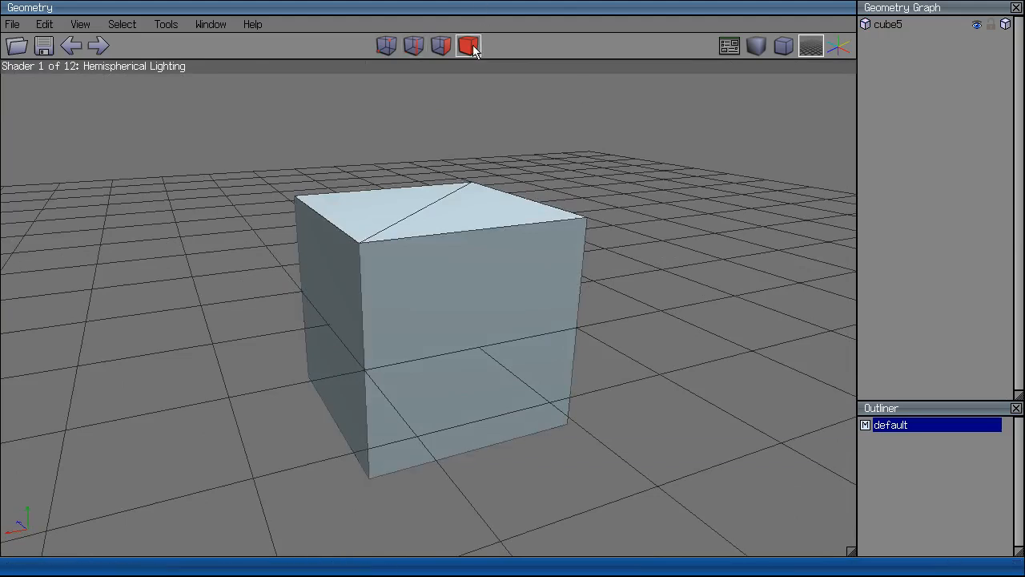
{"action": "left_click", "coordinate": [463, 232]}
{"action": "left_click", "coordinate": [463, 238]}
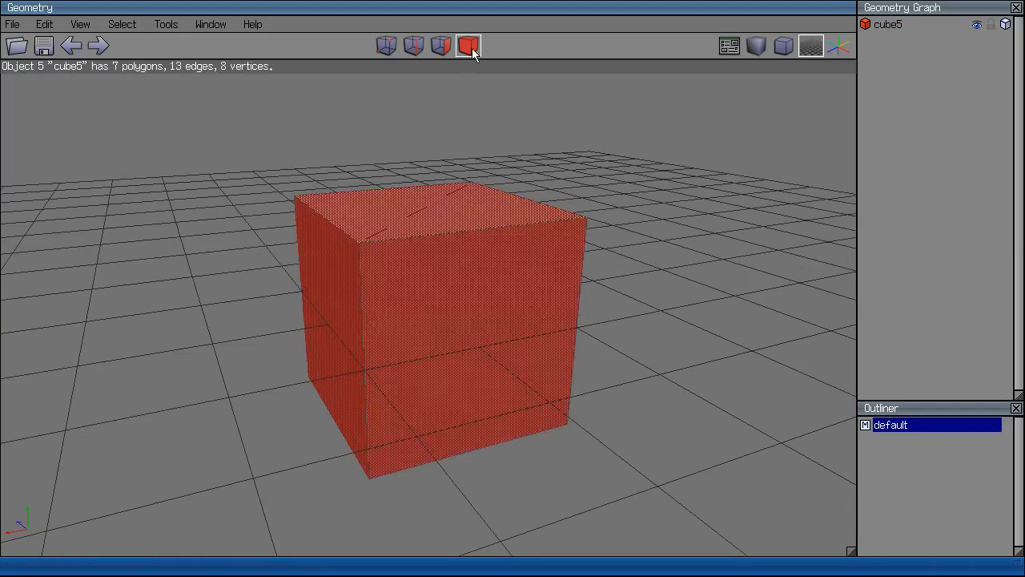
{"action": "left_click", "coordinate": [465, 185]}
Orbit to a higher angle, zoom out, and move the Preferences window to the centre.
{"action": "left_click", "coordinate": [441, 46]}
{"action": "key", "text": "m"}
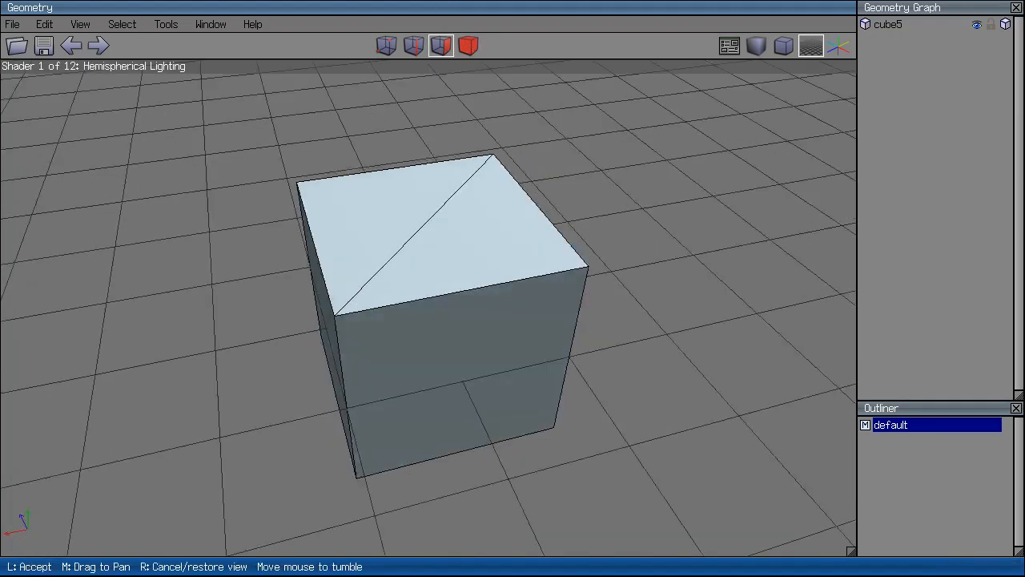
{"action": "left_click", "coordinate": [606, 225]}
{"action": "scroll", "coordinate": [584, 200], "scroll_direction": "down", "scroll_amount": 3}
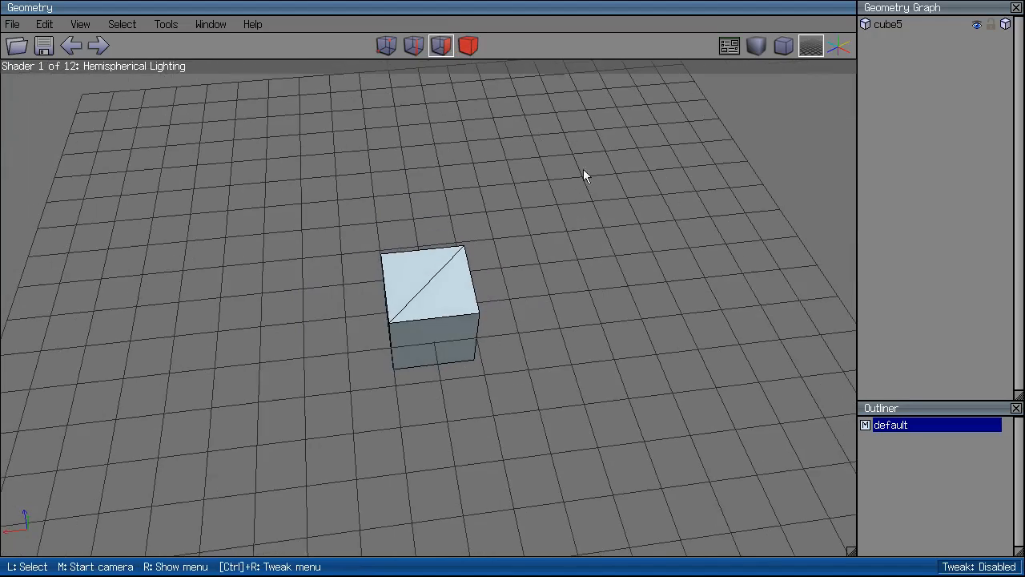
{"action": "left_click", "coordinate": [729, 46]}
{"action": "left_click_drag", "start_coordinate": [584, 124], "coordinate": [326, 183]}
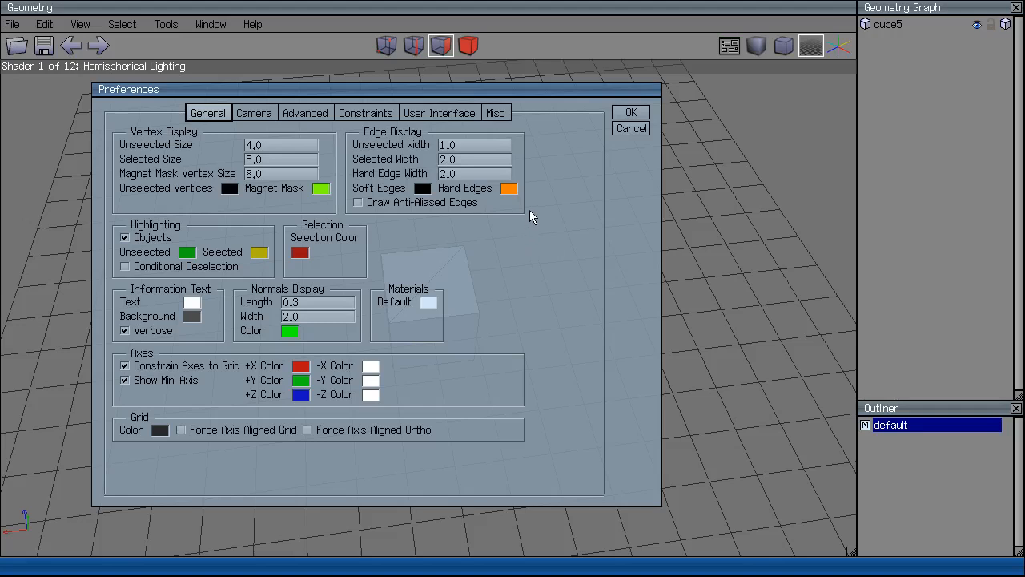
Close the Preferences and turn on smooth shading for the cube.
{"action": "left_click", "coordinate": [639, 120]}
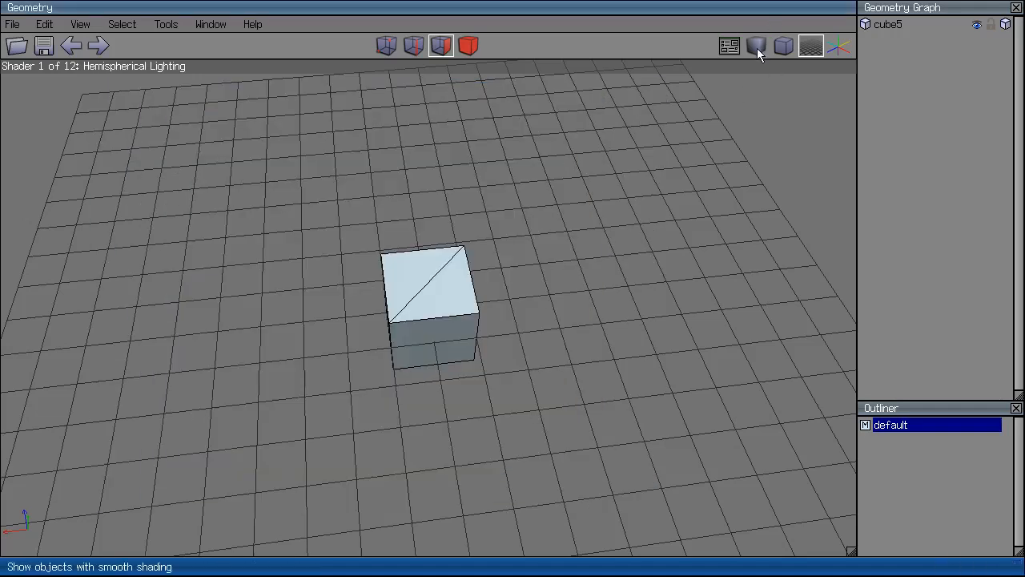
{"action": "left_click", "coordinate": [757, 48]}
{"action": "scroll", "coordinate": [627, 221], "scroll_direction": "up", "scroll_amount": 5}
{"action": "middle_click", "coordinate": [627, 221]}
{"action": "left_click", "coordinate": [627, 221]}
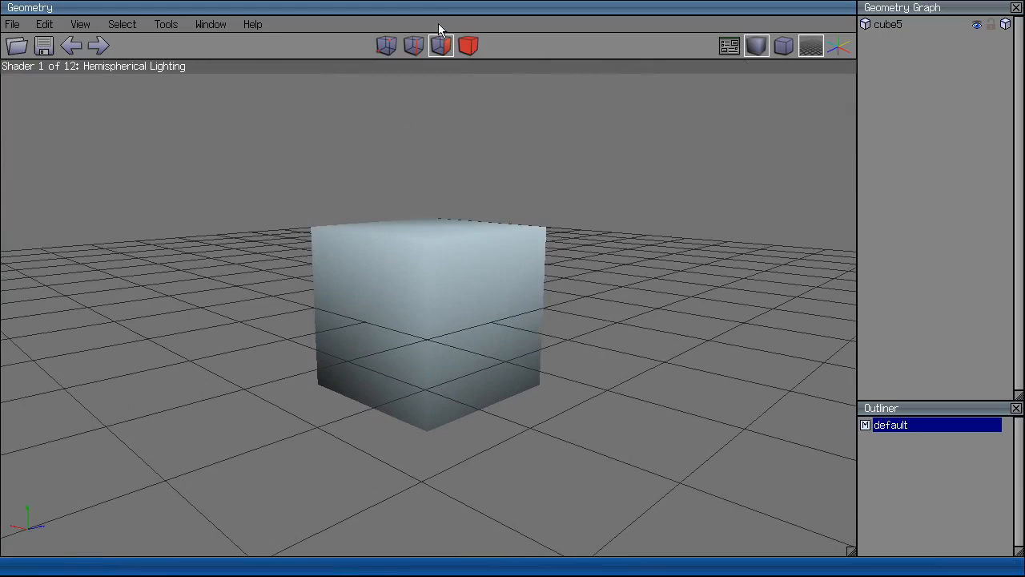
Separate the cube into its own object, then deselect it.
{"action": "left_click", "coordinate": [469, 46]}
{"action": "left_click", "coordinate": [467, 343]}
{"action": "right_click", "coordinate": [467, 342]}
{"action": "left_click", "coordinate": [443, 336]}
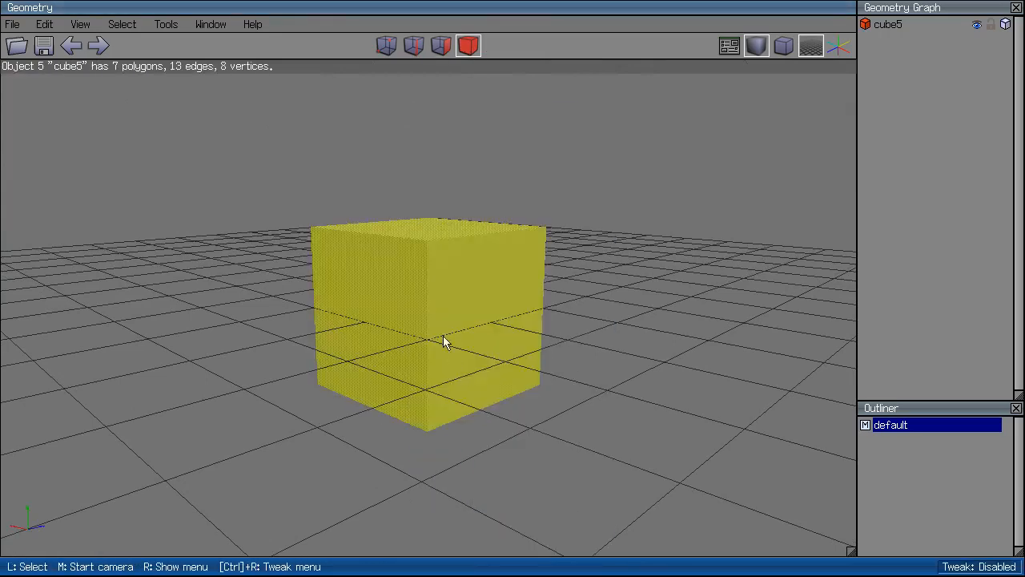
{"action": "key", "text": "space"}
{"action": "middle_click", "coordinate": [443, 336]}
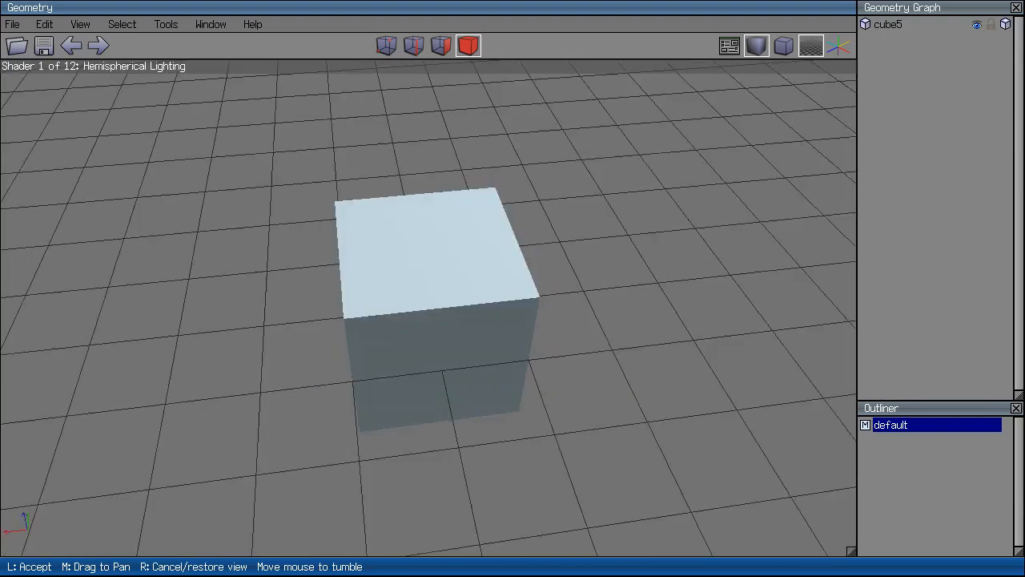
{"action": "left_click", "coordinate": [680, 384]}
Return the cube to flat shading and switch to an orthographic view.
{"action": "left_click", "coordinate": [765, 51]}
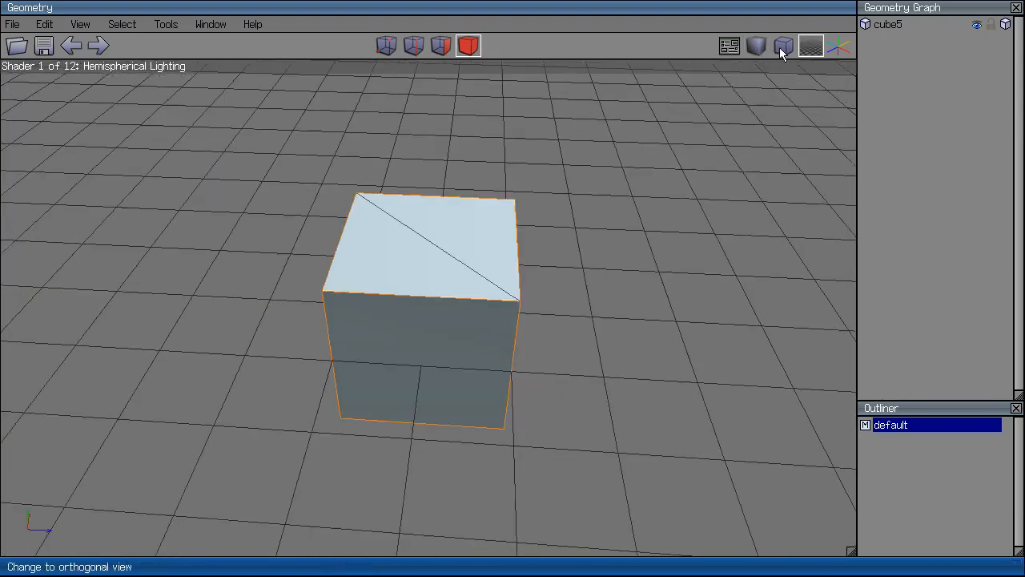
{"action": "left_click", "coordinate": [782, 50]}
{"action": "middle_click", "coordinate": [627, 247]}
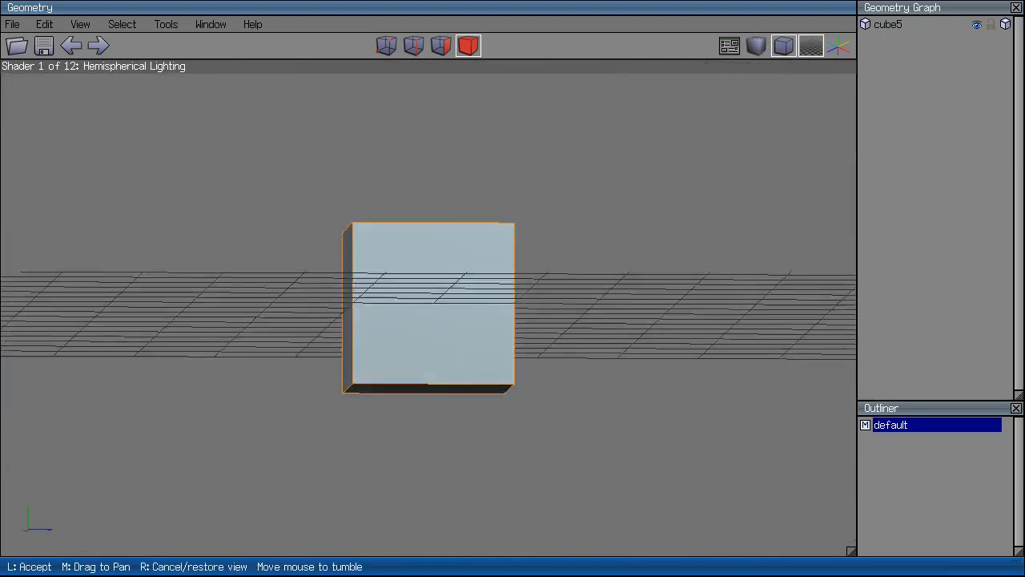
{"action": "left_click", "coordinate": [641, 253]}
View the cube along the X axis and select its top-right corner vertices, including vertex 6.
{"action": "key", "text": "x"}
{"action": "left_click", "coordinate": [391, 49]}
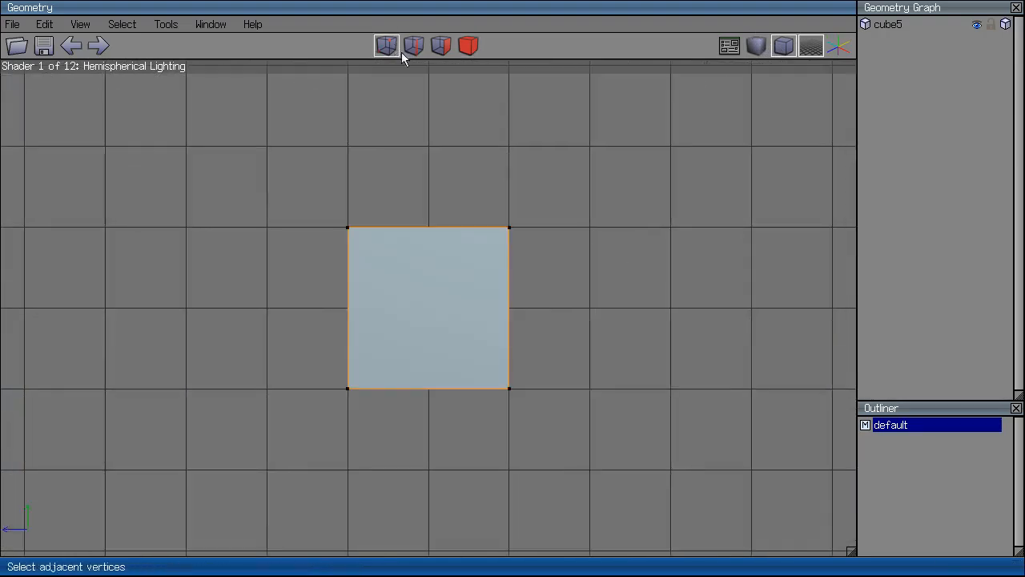
{"action": "left_click", "coordinate": [484, 234]}
{"action": "right_click", "coordinate": [550, 193]}
{"action": "left_click", "coordinate": [507, 128]}
{"action": "left_click", "coordinate": [504, 230]}
{"action": "left_click", "coordinate": [354, 232]}
{"action": "right_click", "coordinate": [581, 152]}
{"action": "left_click", "coordinate": [434, 104]}
{"action": "key", "text": "ctrl+z"}
Move the two selected vertices along their normal to pull the cube into a wedge.
{"action": "right_click", "coordinate": [677, 86]}
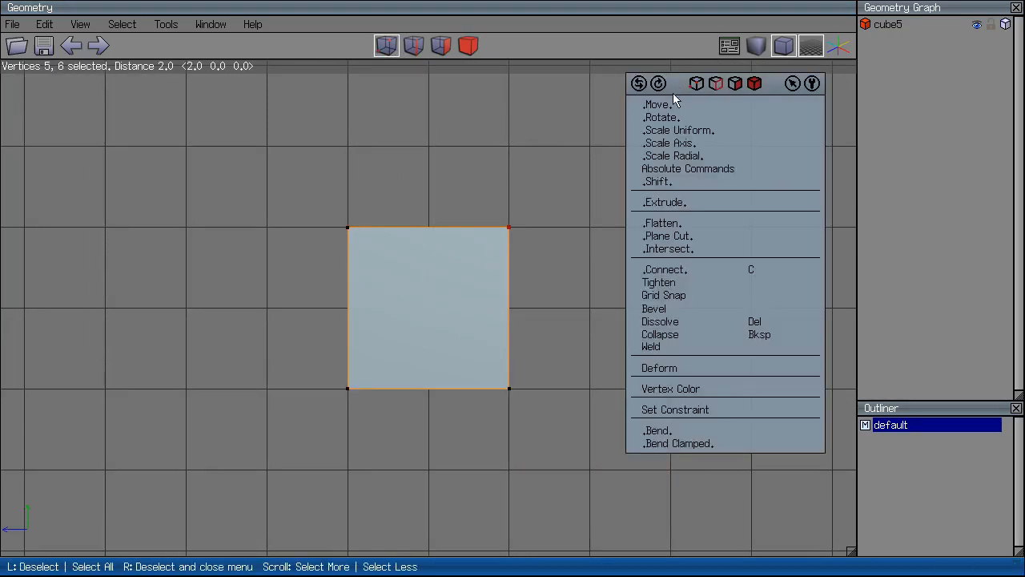
{"action": "left_click", "coordinate": [668, 101]}
{"action": "left_click", "coordinate": [665, 119]}
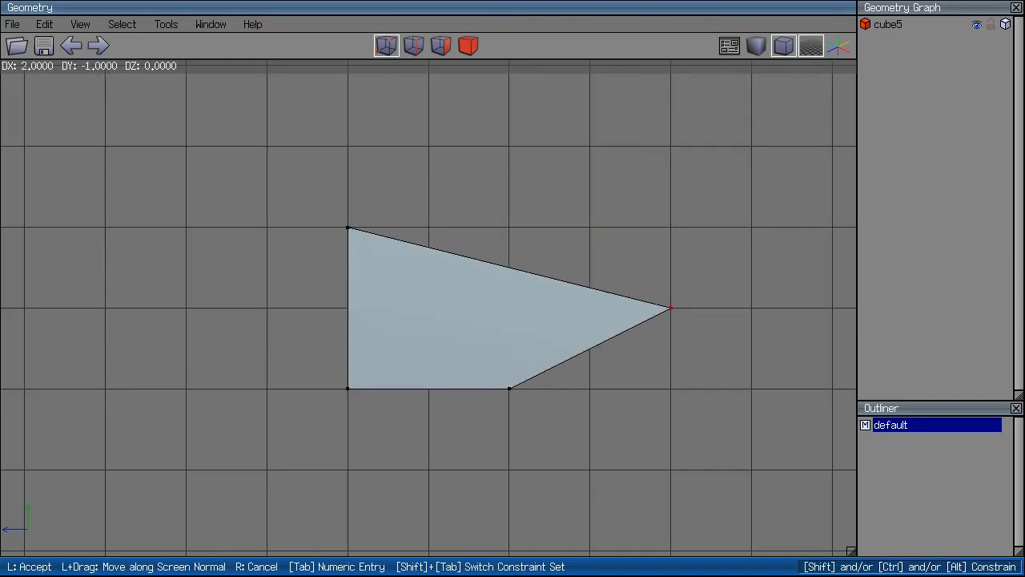
{"action": "left_click", "coordinate": [720, 282]}
Switch back to perspective view and orbit around the ramp shape.
{"action": "middle_click", "coordinate": [738, 339]}
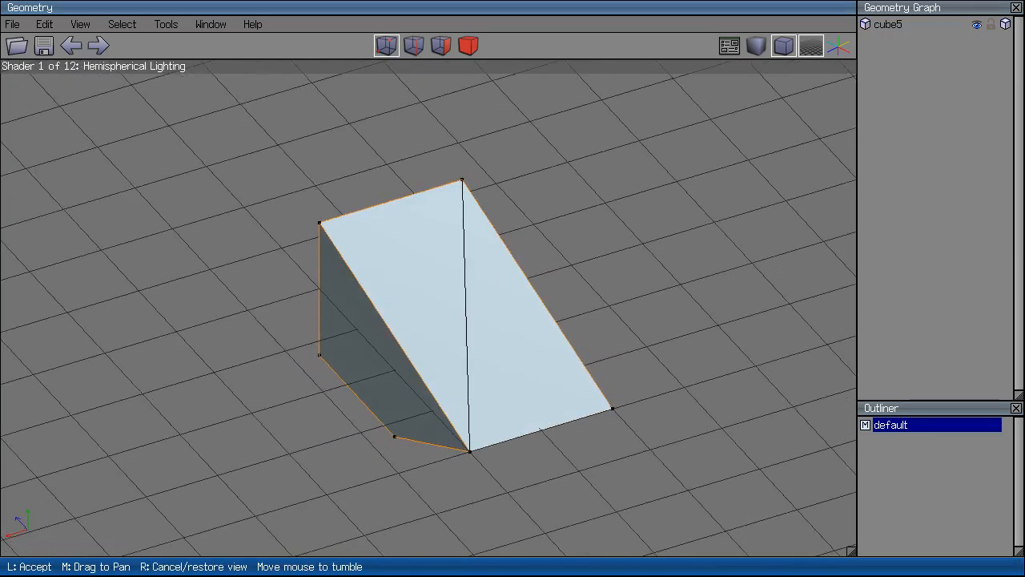
{"action": "left_click", "coordinate": [738, 339]}
{"action": "left_click", "coordinate": [785, 52]}
{"action": "middle_click", "coordinate": [740, 183]}
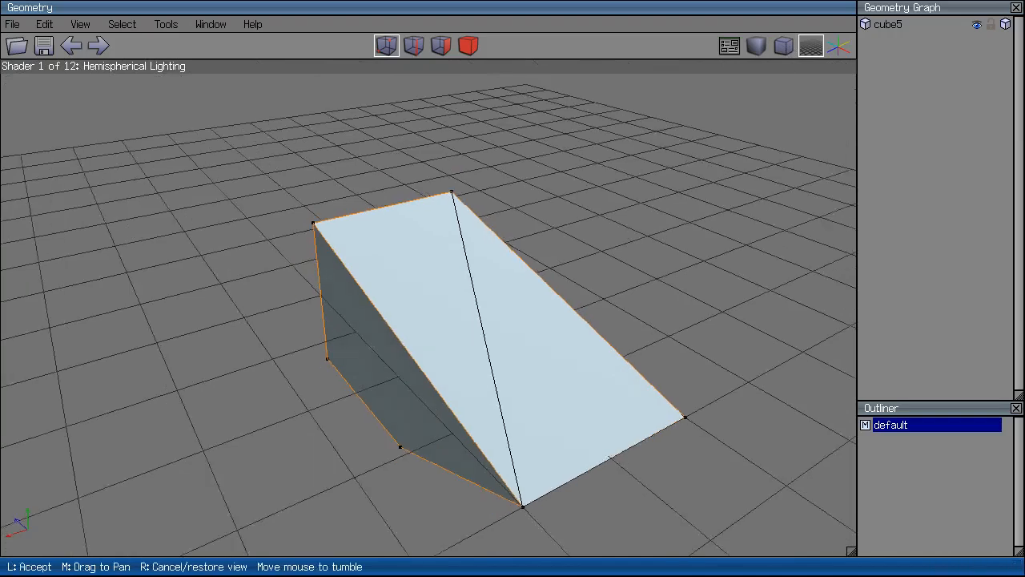
{"action": "left_click", "coordinate": [665, 233]}
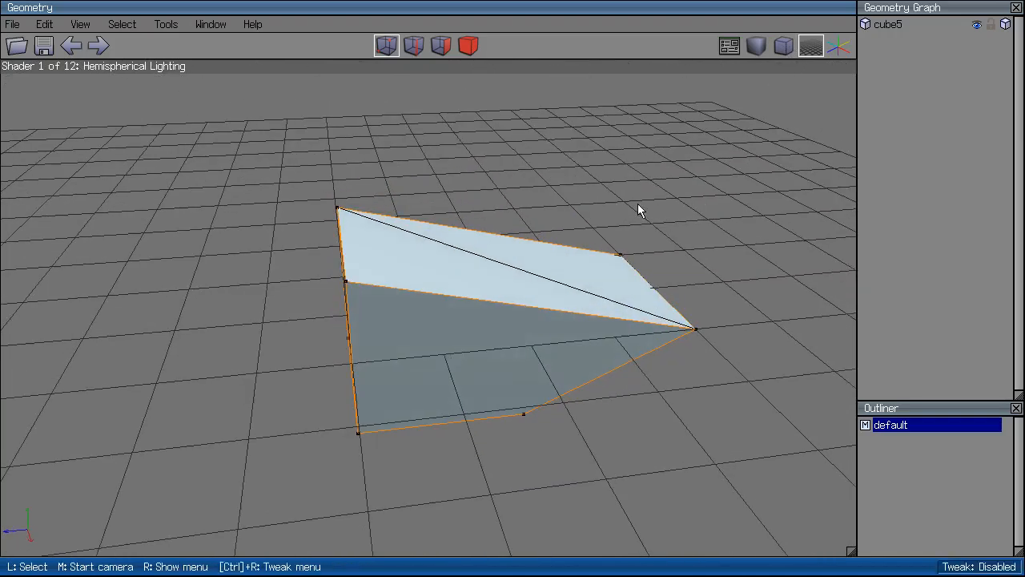
{"action": "middle_click", "coordinate": [638, 210]}
{"action": "left_click", "coordinate": [638, 208]}
Select the ramp object in body mode and delete it.
{"action": "left_click", "coordinate": [469, 46]}
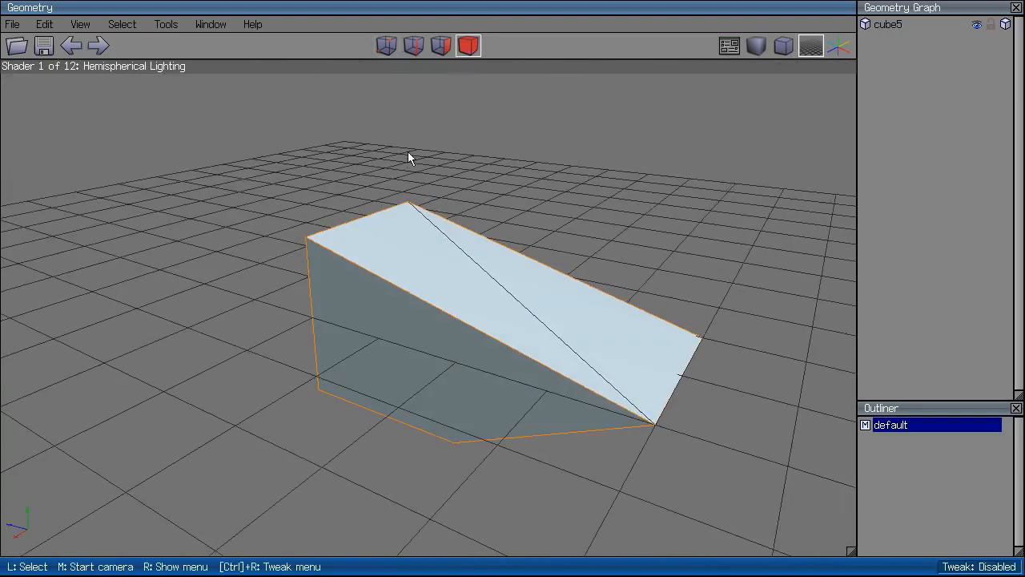
{"action": "left_click", "coordinate": [529, 306]}
{"action": "key", "text": "Delete"}
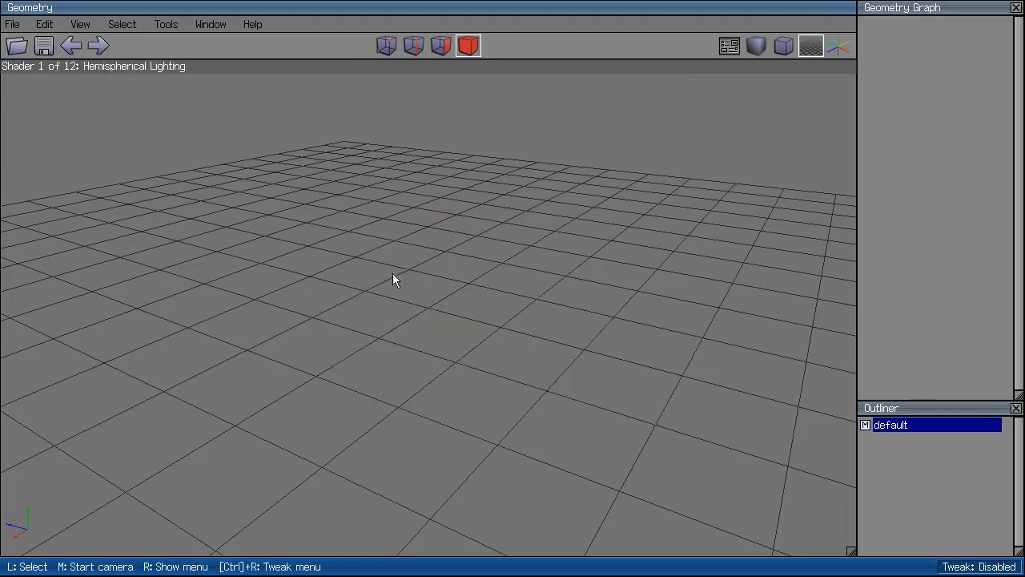
{"action": "key", "text": "x"}
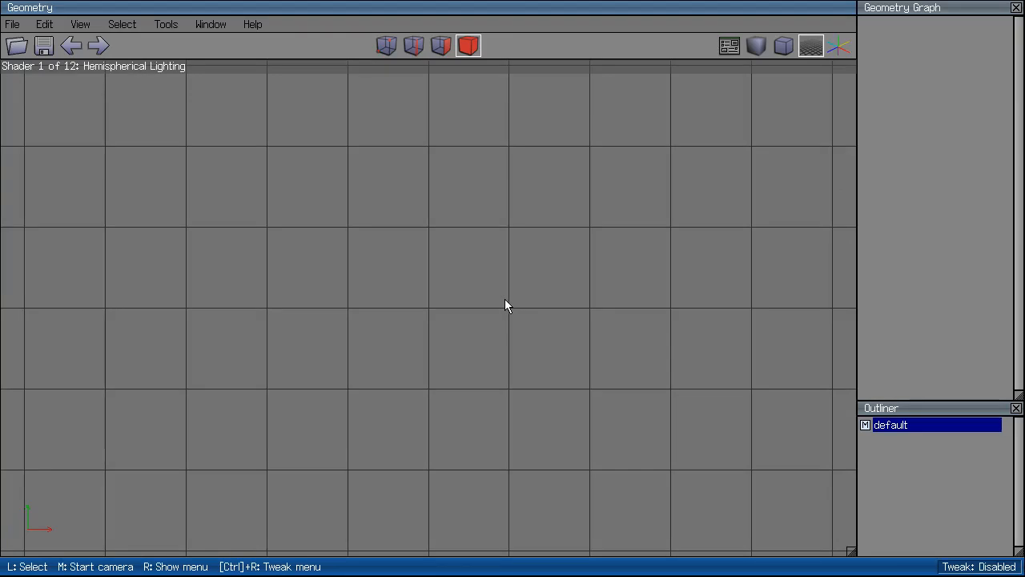
{"action": "middle_click", "coordinate": [501, 299]}
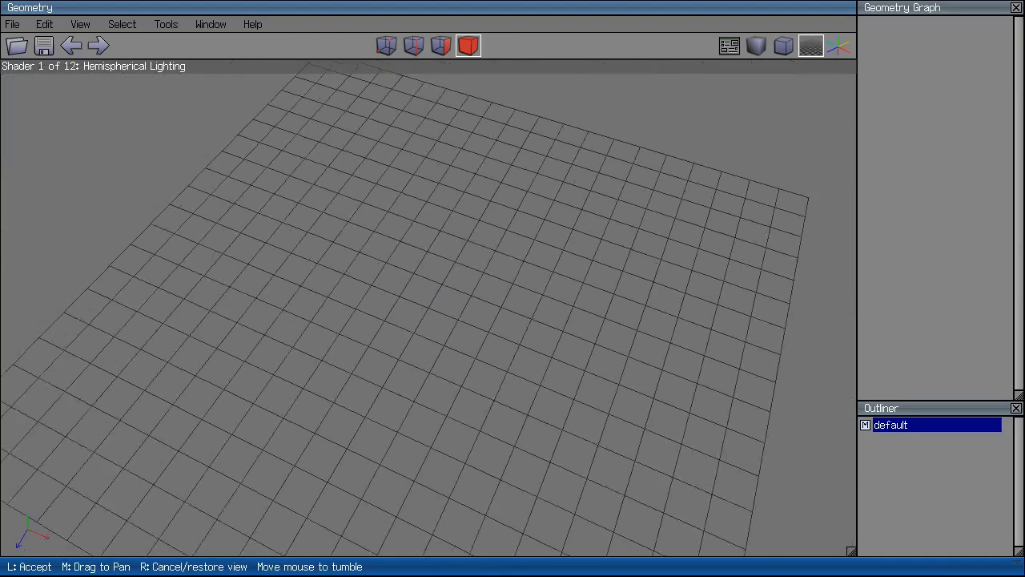
{"action": "left_click", "coordinate": [498, 299]}
{"action": "key", "text": "z"}
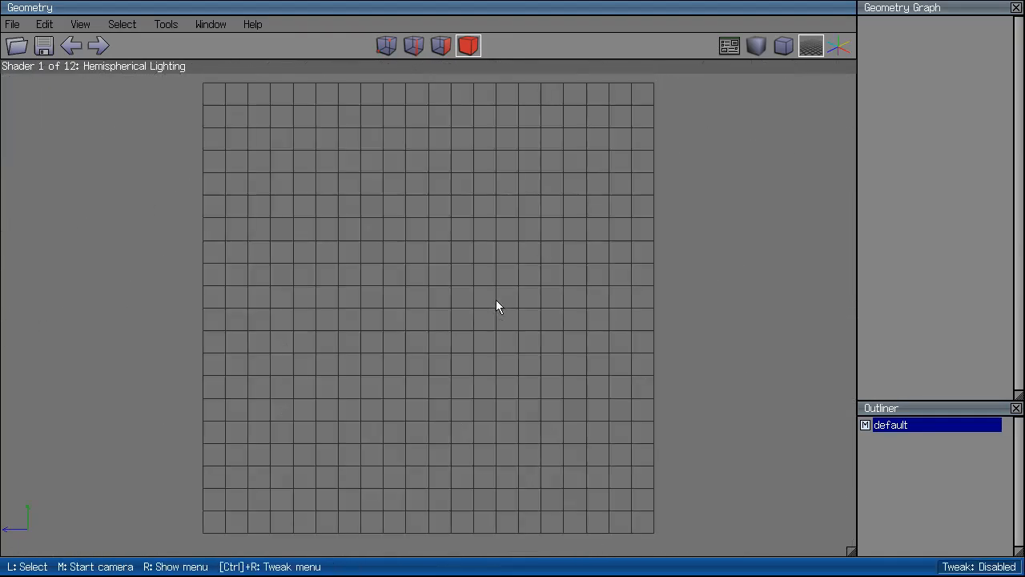
{"action": "middle_click", "coordinate": [496, 300]}
{"action": "left_click", "coordinate": [494, 300]}
{"action": "key", "text": "z"}
{"action": "middle_click", "coordinate": [496, 278]}
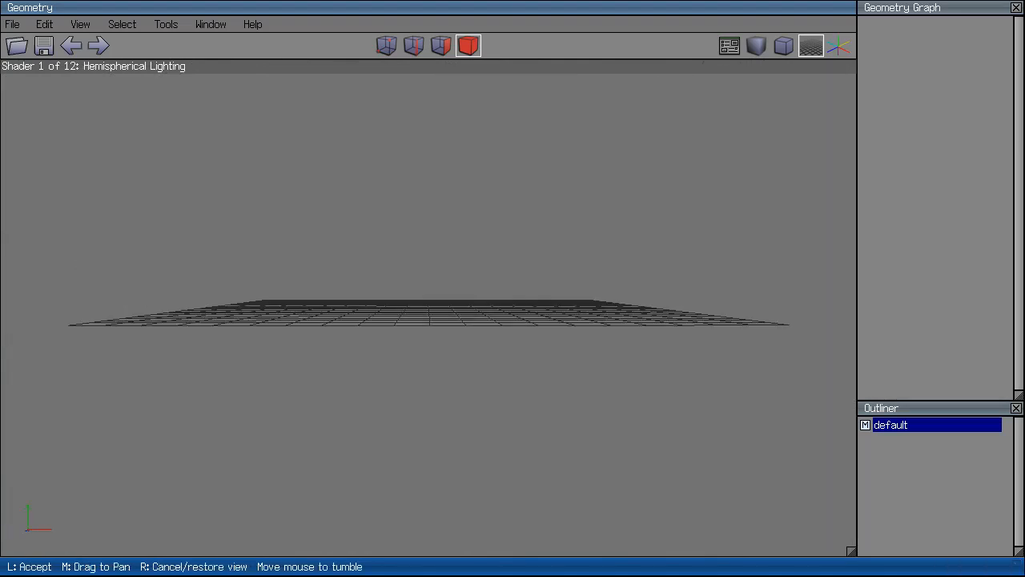
{"action": "left_click", "coordinate": [497, 279]}
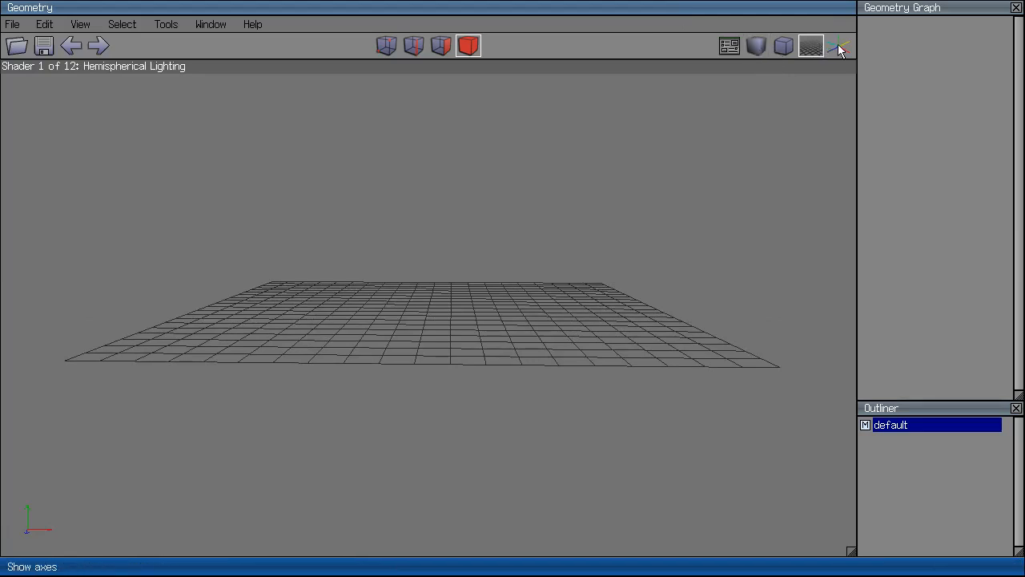
{"action": "middle_click", "coordinate": [417, 281]}
{"action": "left_click", "coordinate": [479, 291]}
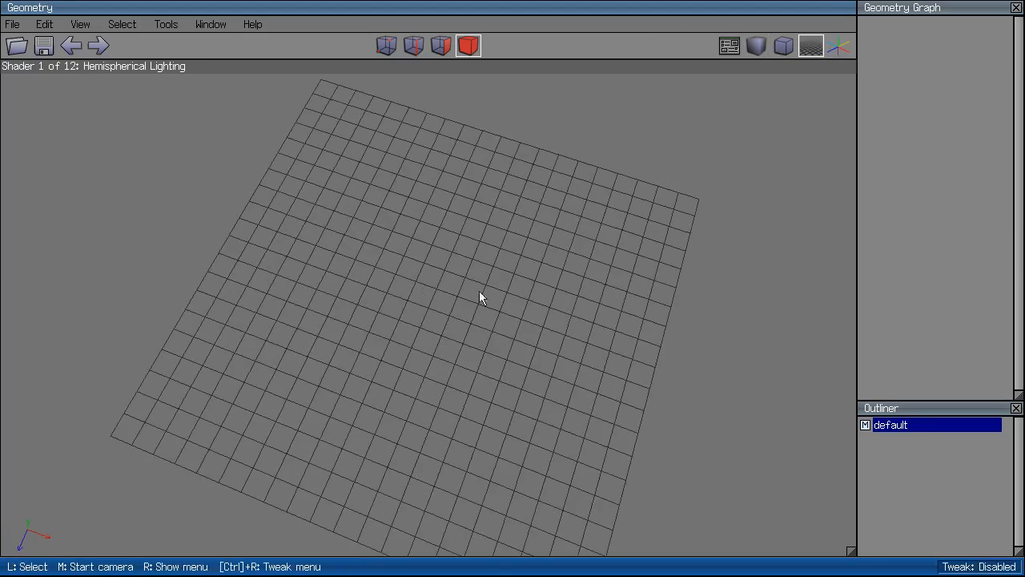
{"action": "scroll", "coordinate": [682, 245], "scroll_direction": "up", "scroll_amount": 5}
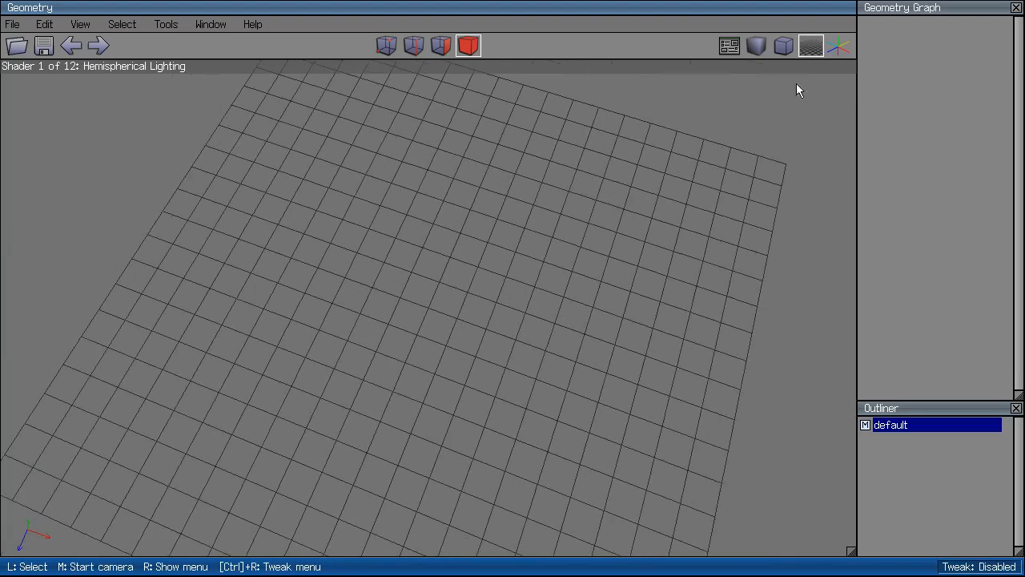
{"action": "left_click", "coordinate": [811, 47]}
{"action": "left_click", "coordinate": [811, 46]}
{"action": "left_click", "coordinate": [811, 46]}
{"action": "left_click", "coordinate": [814, 47]}
{"action": "middle_click", "coordinate": [567, 245]}
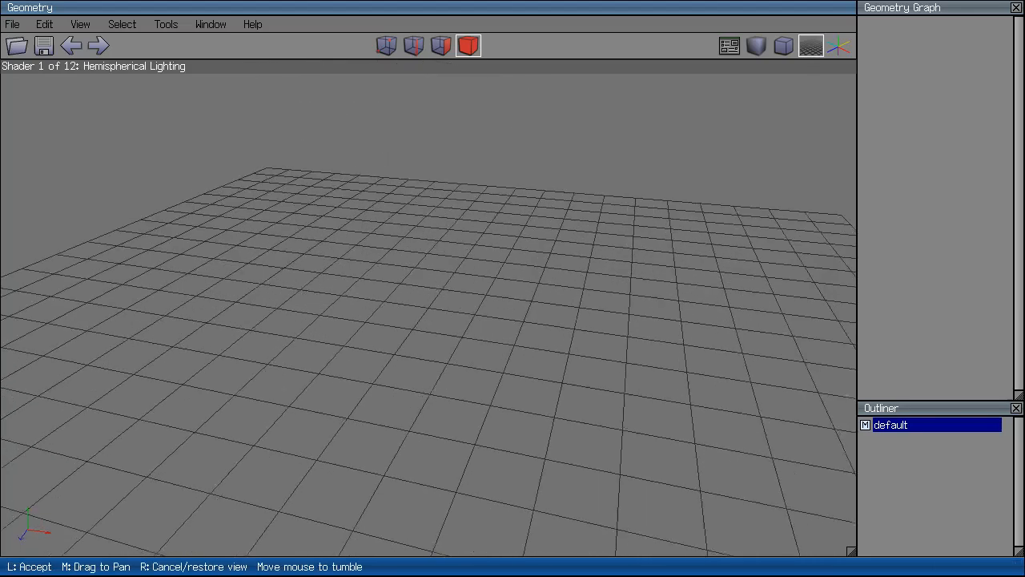
{"action": "left_click", "coordinate": [567, 246]}
{"action": "scroll", "coordinate": [567, 246], "scroll_direction": "down", "scroll_amount": 3}
{"action": "scroll", "coordinate": [567, 252], "scroll_direction": "up", "scroll_amount": 5}
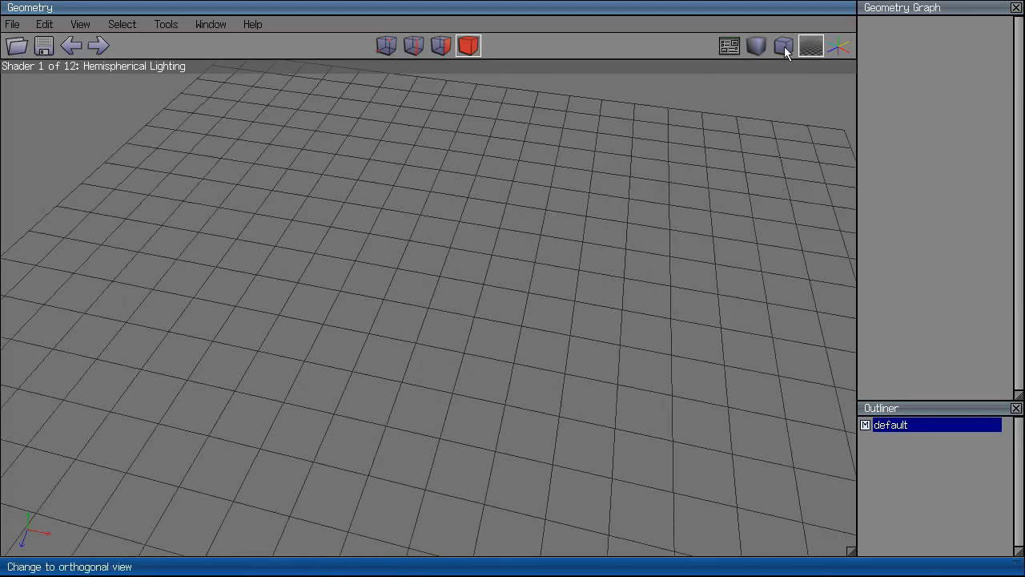
Show the world axes over the grid and orbit the view around them.
{"action": "left_click", "coordinate": [837, 45]}
{"action": "middle_click", "coordinate": [696, 244]}
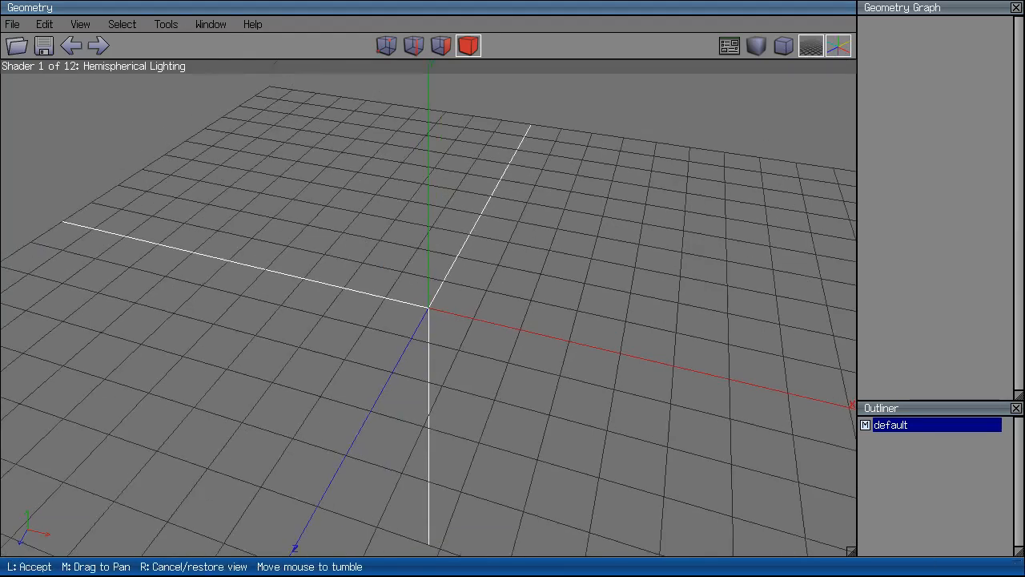
{"action": "left_click", "coordinate": [371, 366]}
{"action": "middle_click", "coordinate": [371, 366]}
{"action": "left_click", "coordinate": [13, 539]}
{"action": "left_click", "coordinate": [32, 535]}
{"action": "left_click", "coordinate": [35, 532]}
{"action": "left_click", "coordinate": [29, 532]}
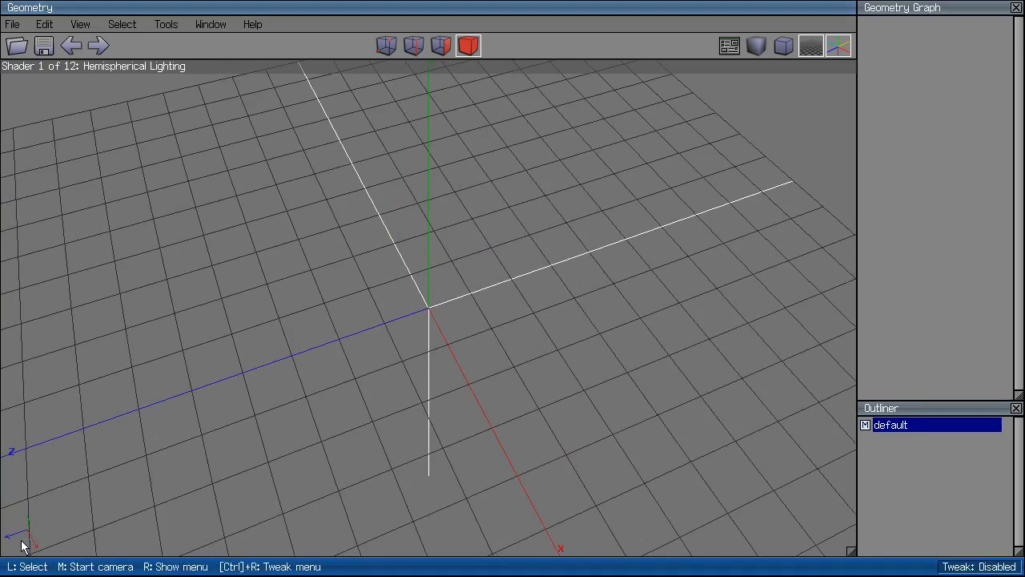
{"action": "scroll", "coordinate": [70, 503], "scroll_direction": "up", "scroll_amount": 2}
Zoom and orbit the view around the origin to inspect the axes.
{"action": "middle_click", "coordinate": [432, 328]}
{"action": "left_click", "coordinate": [432, 328]}
{"action": "left_click_drag", "start_coordinate": [58, 483], "coordinate": [16, 542]}
{"action": "scroll", "coordinate": [516, 299], "scroll_direction": "up", "scroll_amount": 2}
{"action": "middle_click", "coordinate": [515, 298]}
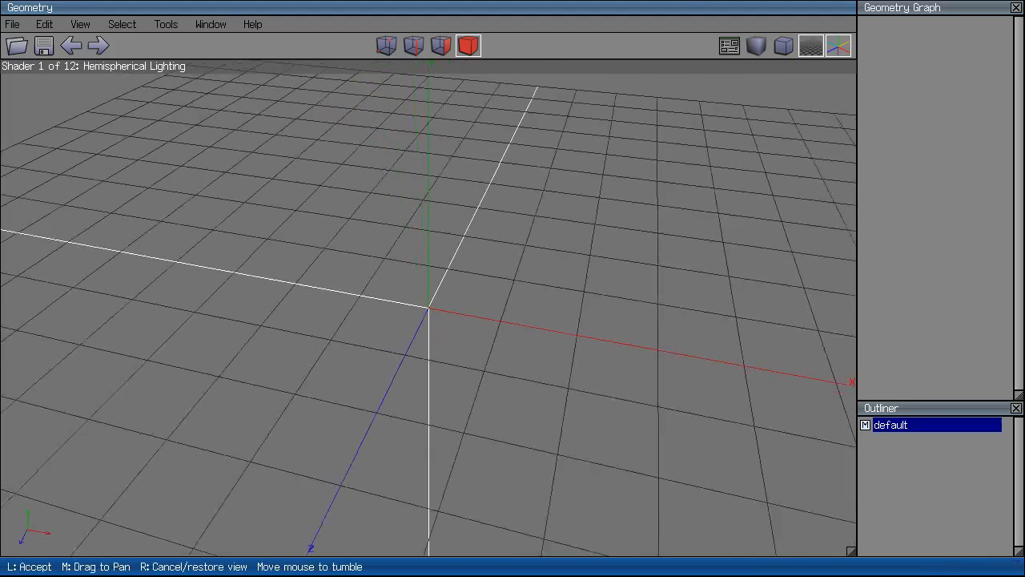
{"action": "left_click", "coordinate": [516, 299]}
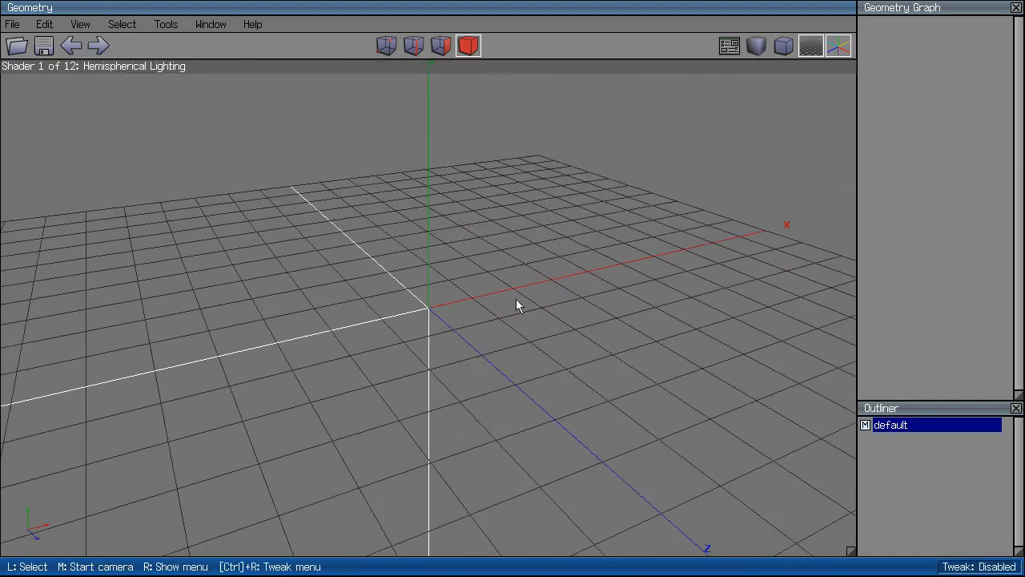
{"action": "middle_click", "coordinate": [472, 229]}
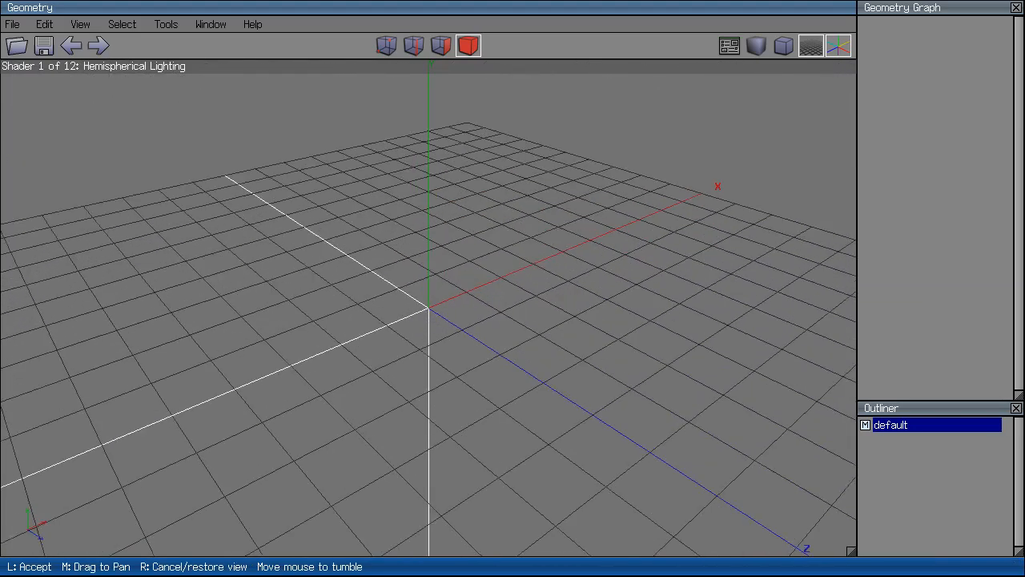
{"action": "left_click", "coordinate": [479, 277]}
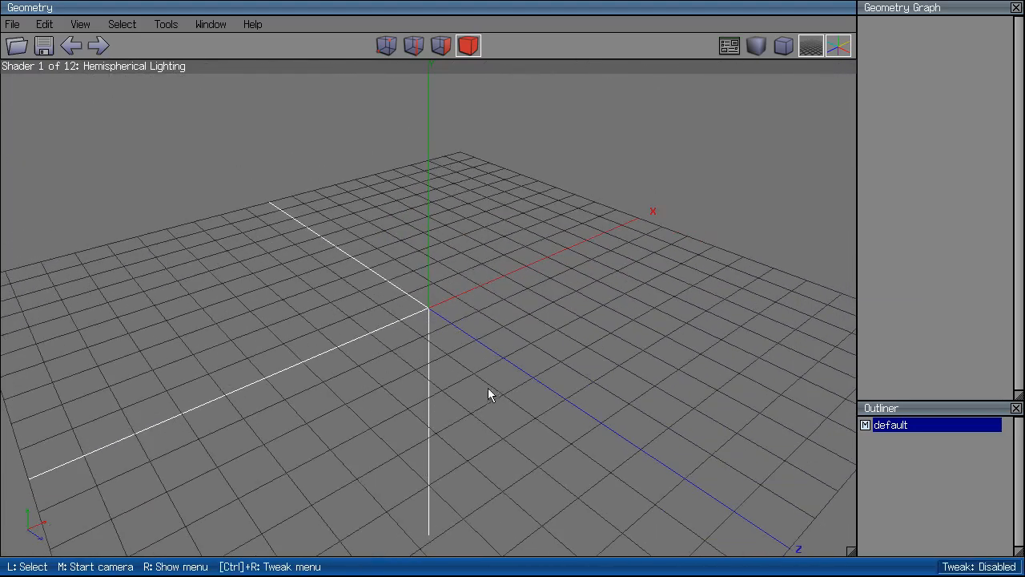
{"action": "middle_click", "coordinate": [606, 391]}
{"action": "left_click", "coordinate": [593, 382]}
Create a sphere at the origin.
{"action": "right_click", "coordinate": [593, 382]}
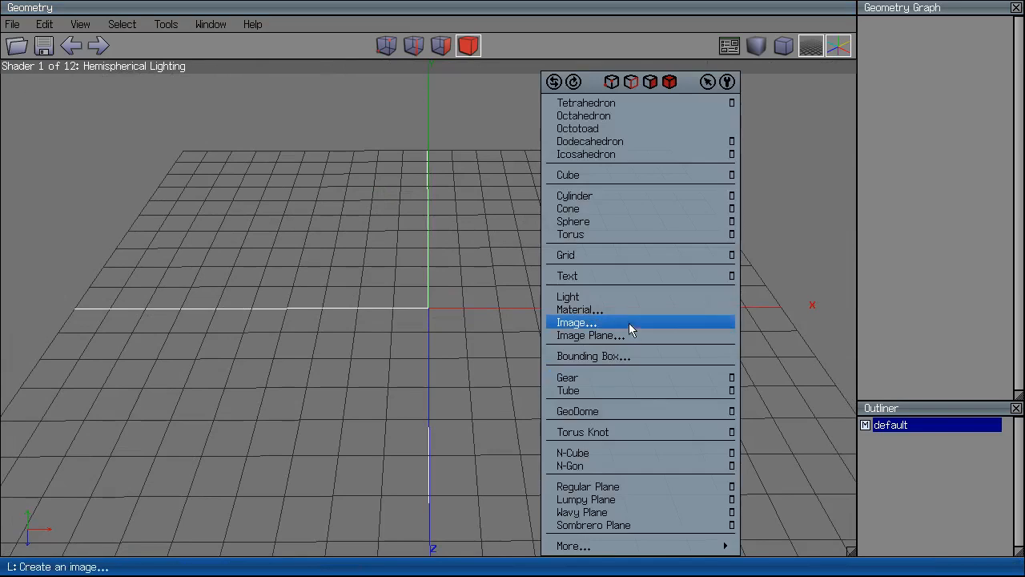
{"action": "left_click", "coordinate": [632, 221]}
{"action": "middle_click", "coordinate": [595, 286]}
{"action": "left_click", "coordinate": [595, 286]}
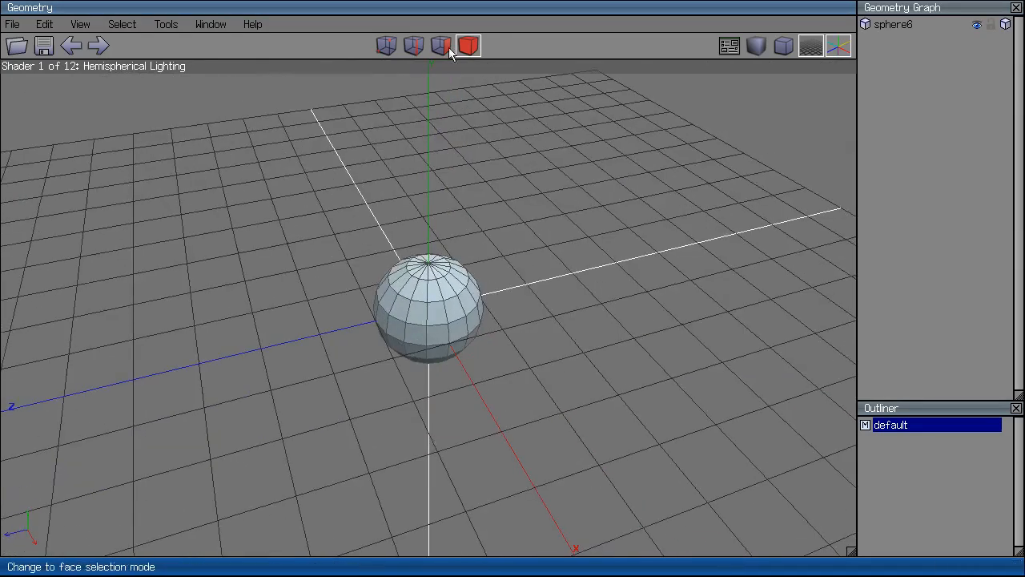
Extrude sphere face 48 freely into a long bar.
{"action": "left_click", "coordinate": [435, 315]}
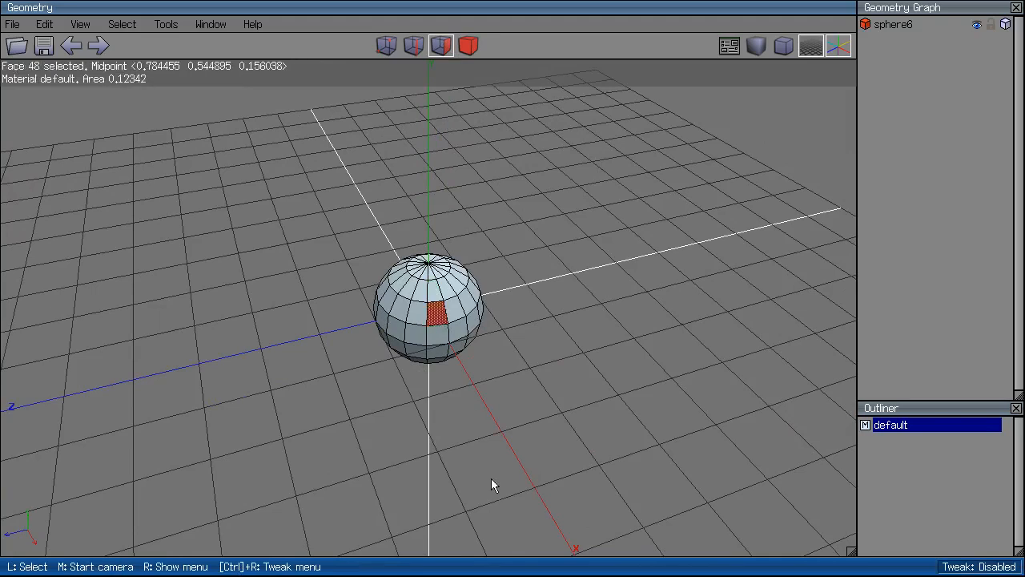
{"action": "right_click", "coordinate": [584, 283]}
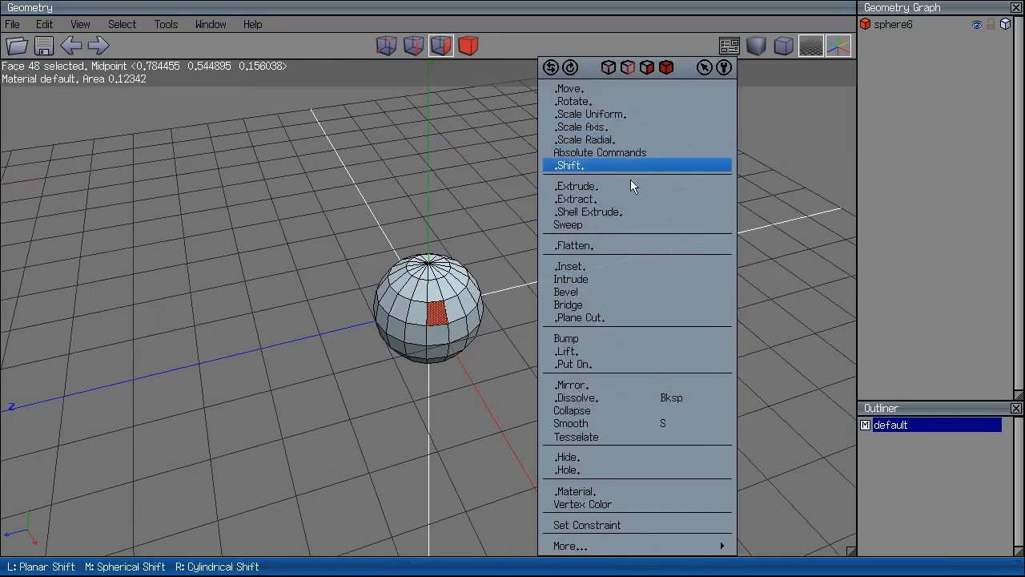
{"action": "left_click", "coordinate": [620, 74]}
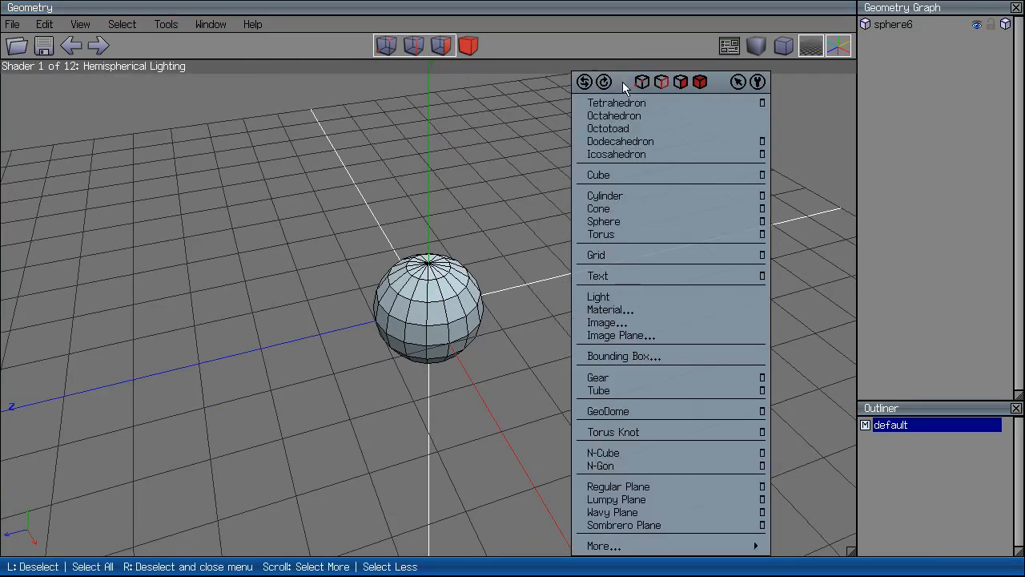
{"action": "left_click", "coordinate": [476, 181]}
{"action": "key", "text": "ctrl+z"}
{"action": "right_click", "coordinate": [611, 212]}
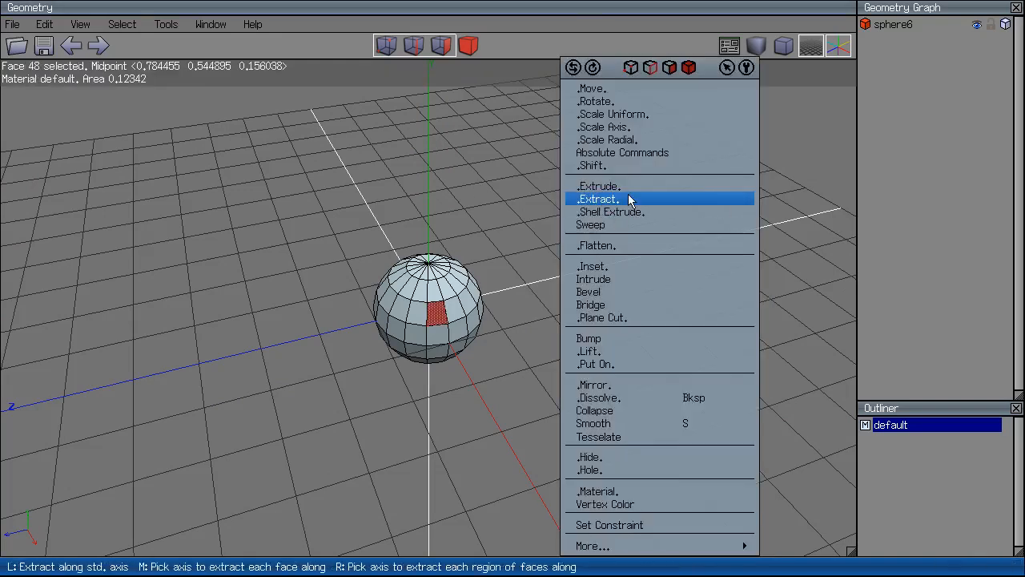
{"action": "left_click", "coordinate": [615, 185]}
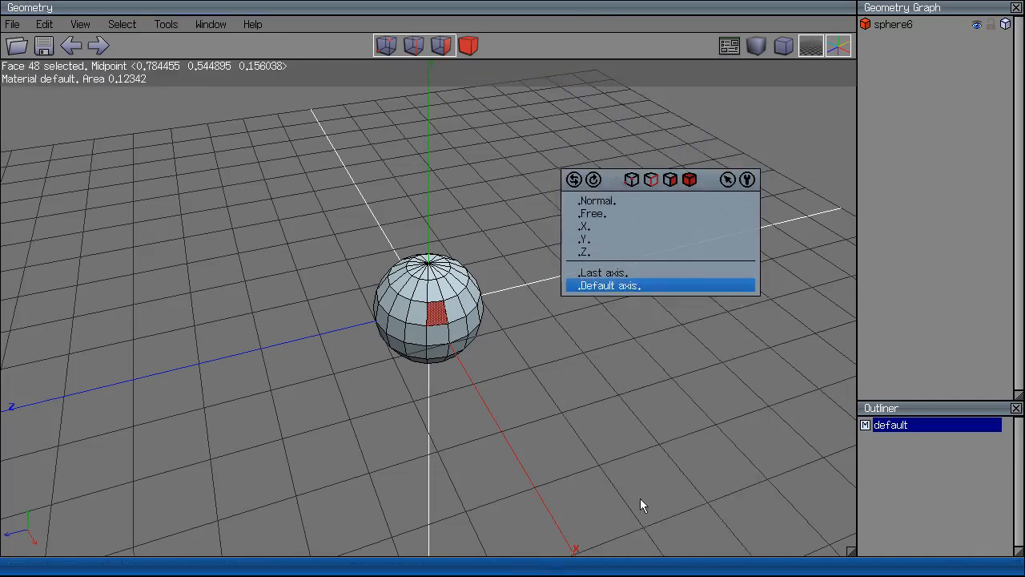
{"action": "left_click", "coordinate": [591, 215]}
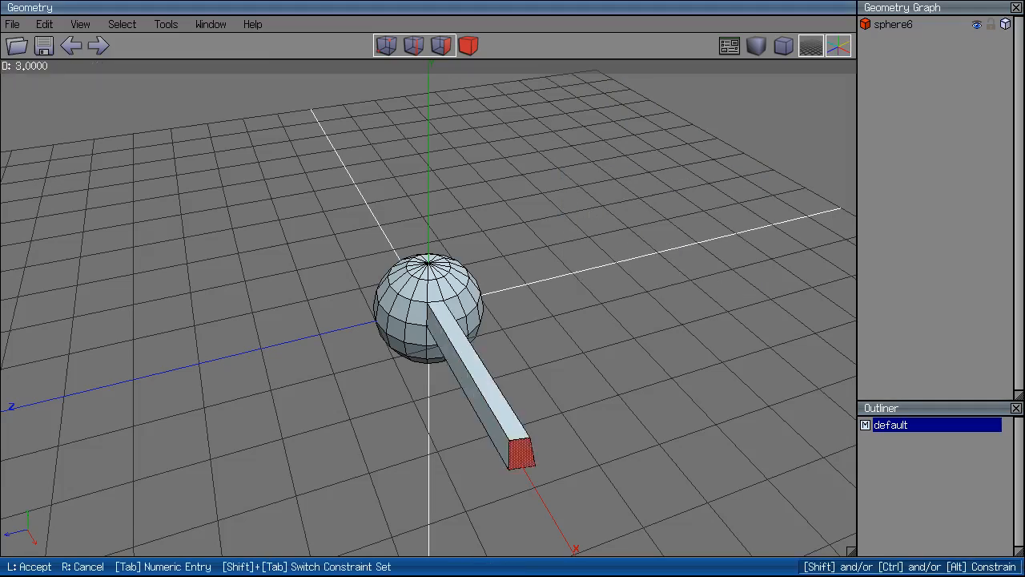
{"action": "left_click", "coordinate": [590, 225]}
{"action": "middle_click", "coordinate": [591, 218]}
{"action": "left_click", "coordinate": [625, 202]}
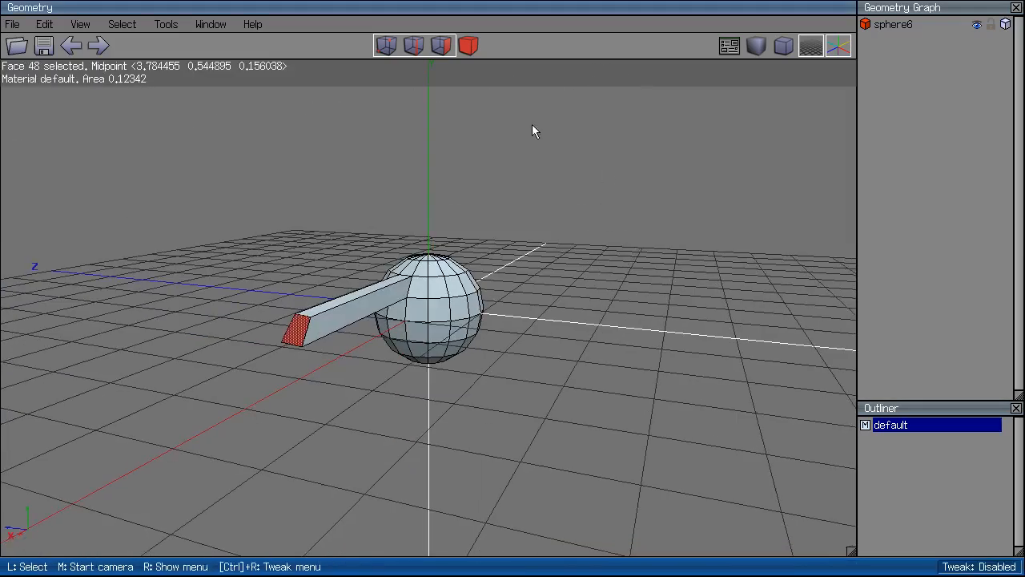
Delete the whole sphere and hide the world axes.
{"action": "left_click", "coordinate": [471, 47]}
{"action": "key", "text": "Delete"}
{"action": "left_click", "coordinate": [841, 49]}
Restore the deleted sphere, then delete it again.
{"action": "middle_click", "coordinate": [643, 275]}
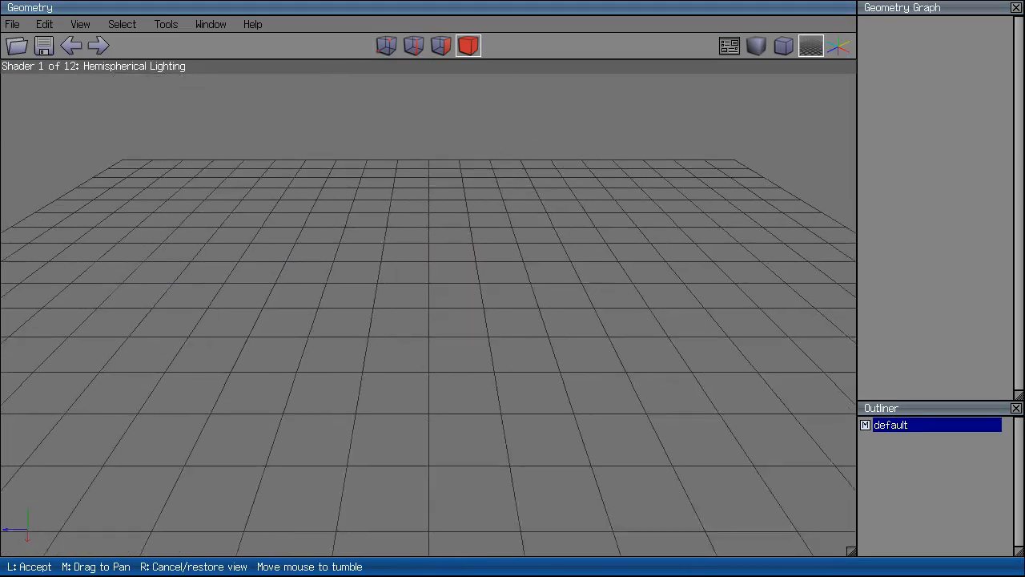
{"action": "left_click", "coordinate": [645, 286]}
{"action": "scroll", "coordinate": [641, 286], "scroll_direction": "down", "scroll_amount": 2}
{"action": "scroll", "coordinate": [641, 287], "scroll_direction": "up", "scroll_amount": 2}
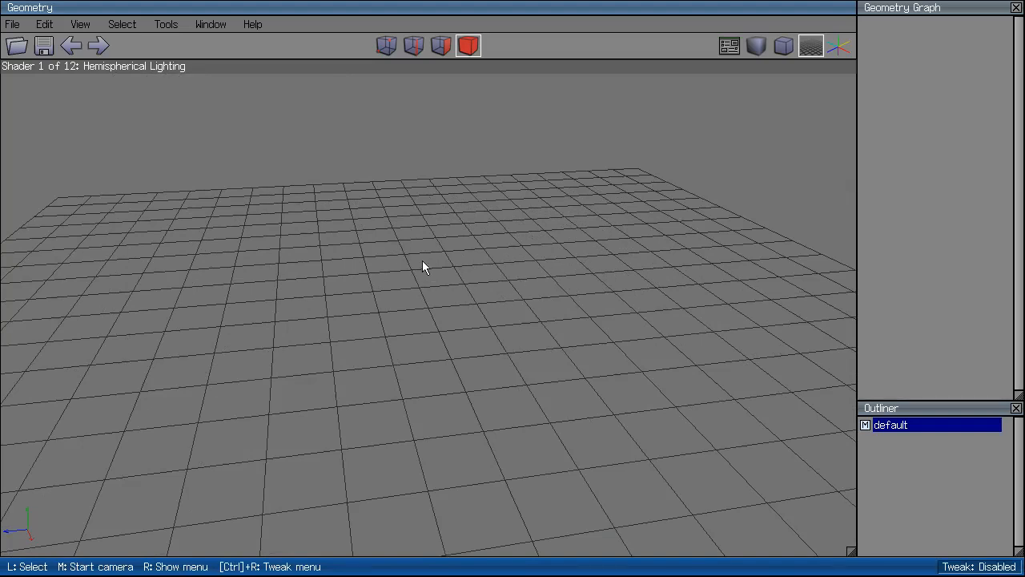
{"action": "left_click", "coordinate": [13, 25]}
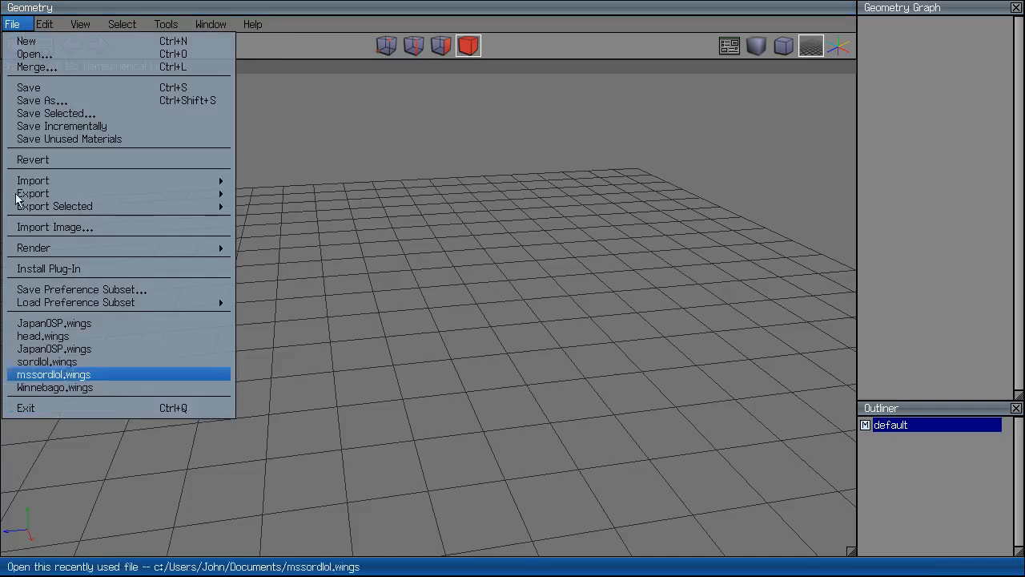
{"action": "mouse_move", "coordinate": [81, 25]}
{"action": "mouse_move", "coordinate": [47, 26]}
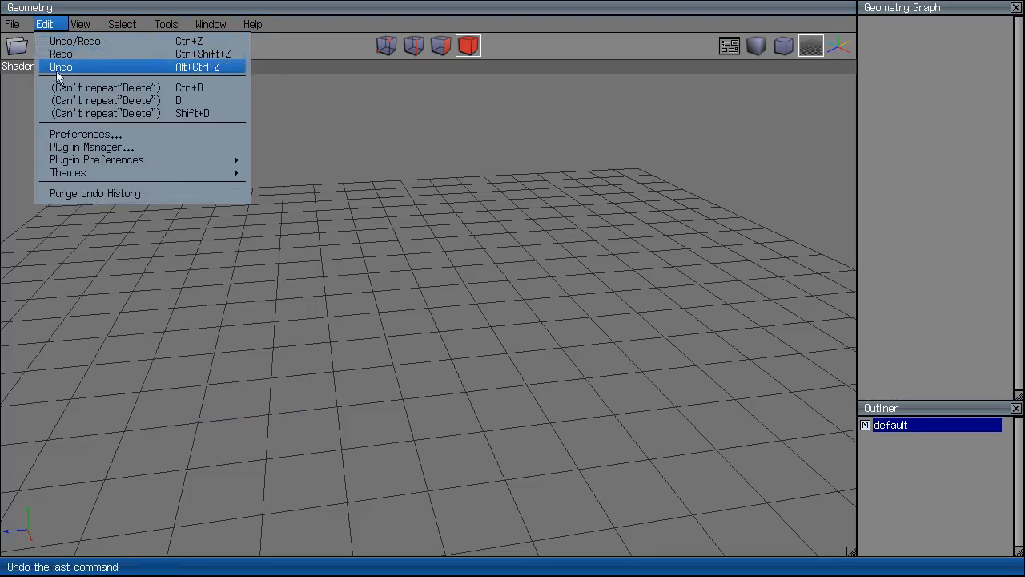
{"action": "left_click", "coordinate": [53, 38]}
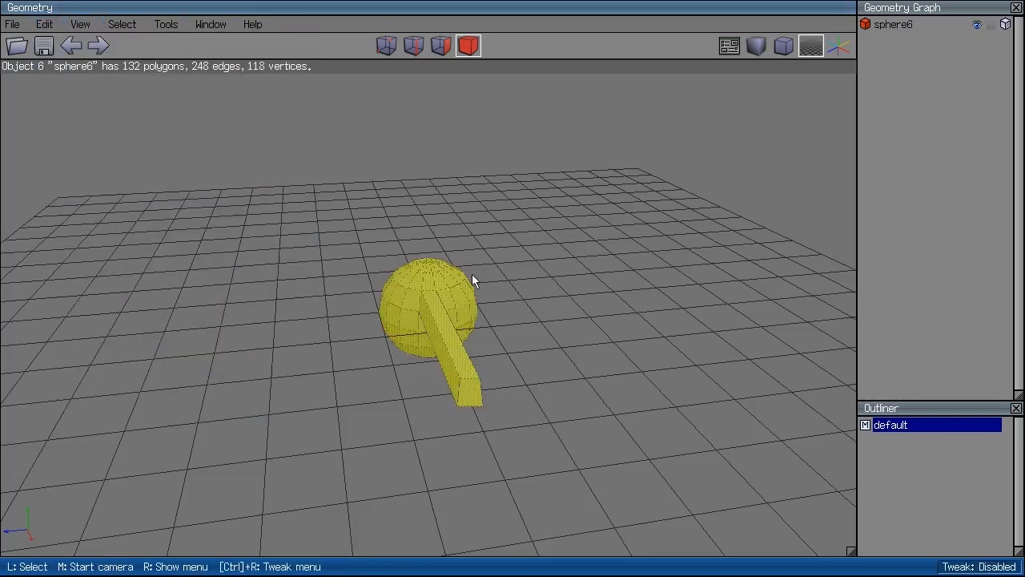
{"action": "key", "text": "Delete"}
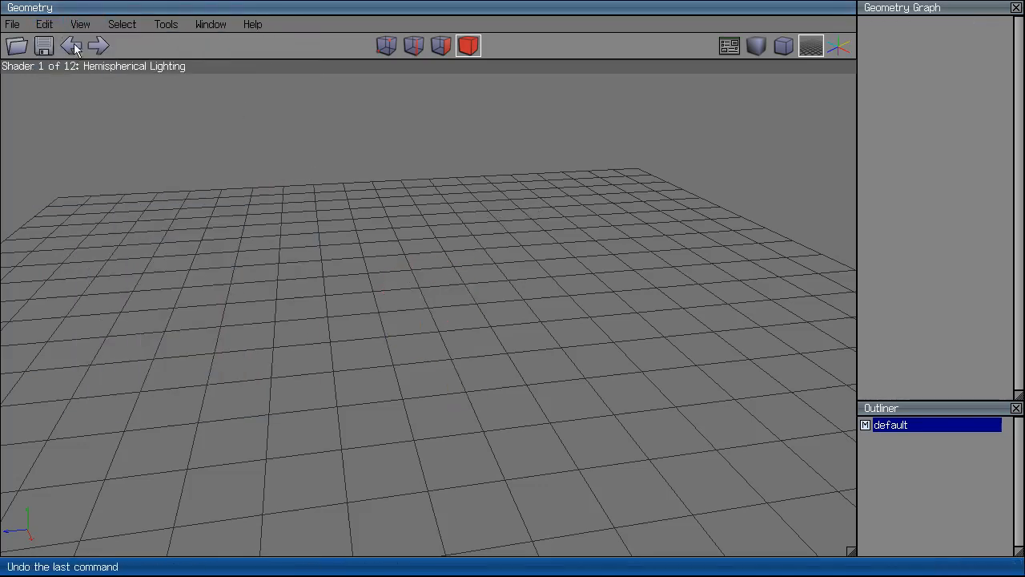
Browse the Edit menu's Themes options.
{"action": "left_click", "coordinate": [55, 26]}
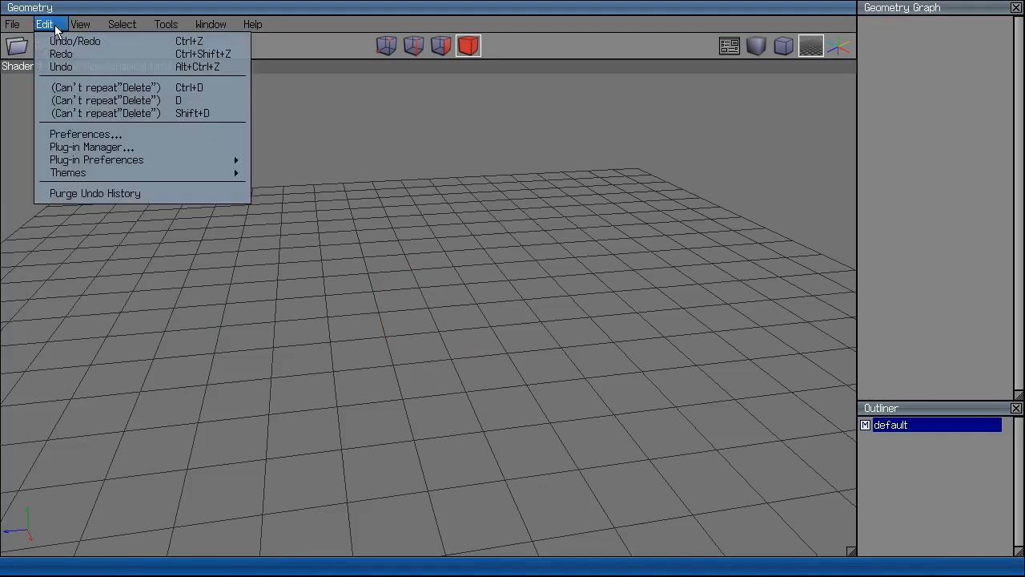
{"action": "mouse_move", "coordinate": [151, 177]}
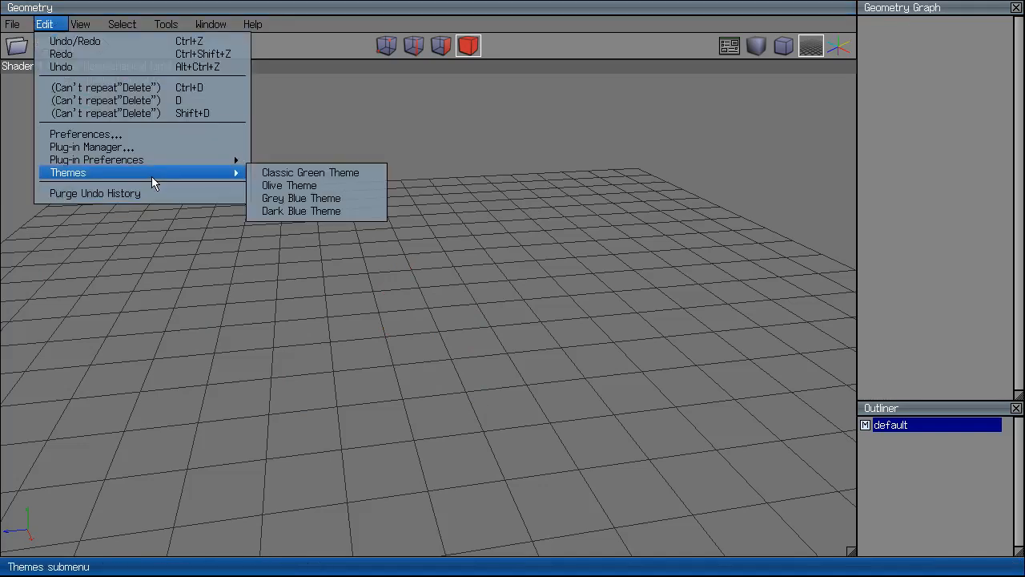
{"action": "mouse_move", "coordinate": [86, 30]}
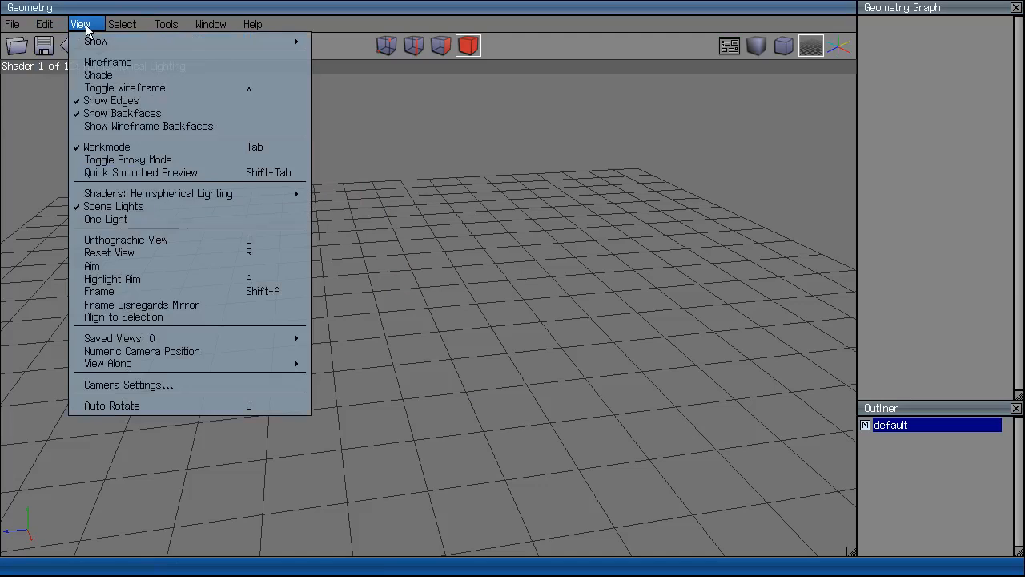
{"action": "mouse_move", "coordinate": [105, 46]}
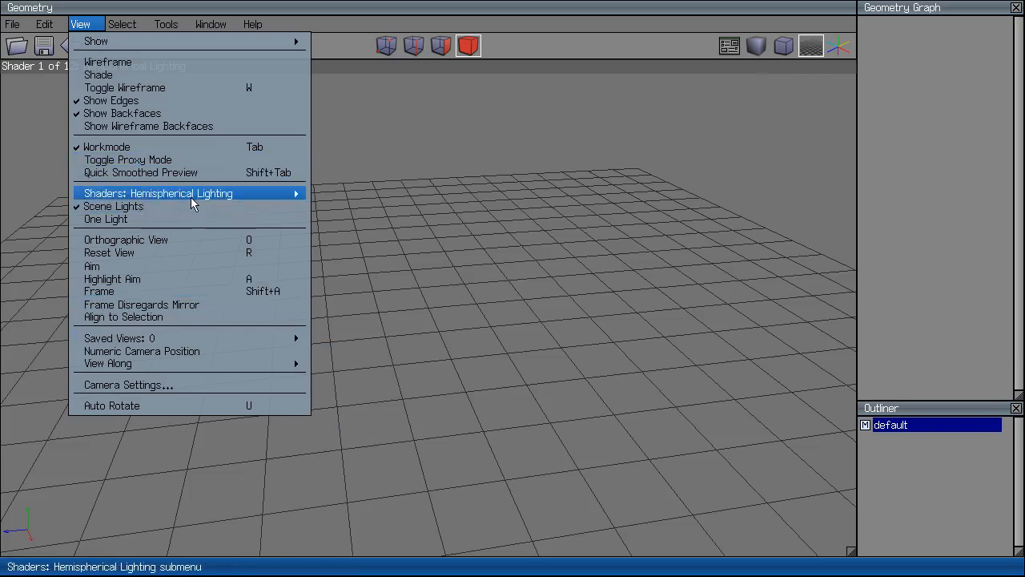
Add a torus to the scene, then delete it again.
{"action": "left_click", "coordinate": [595, 267]}
{"action": "right_click", "coordinate": [596, 267]}
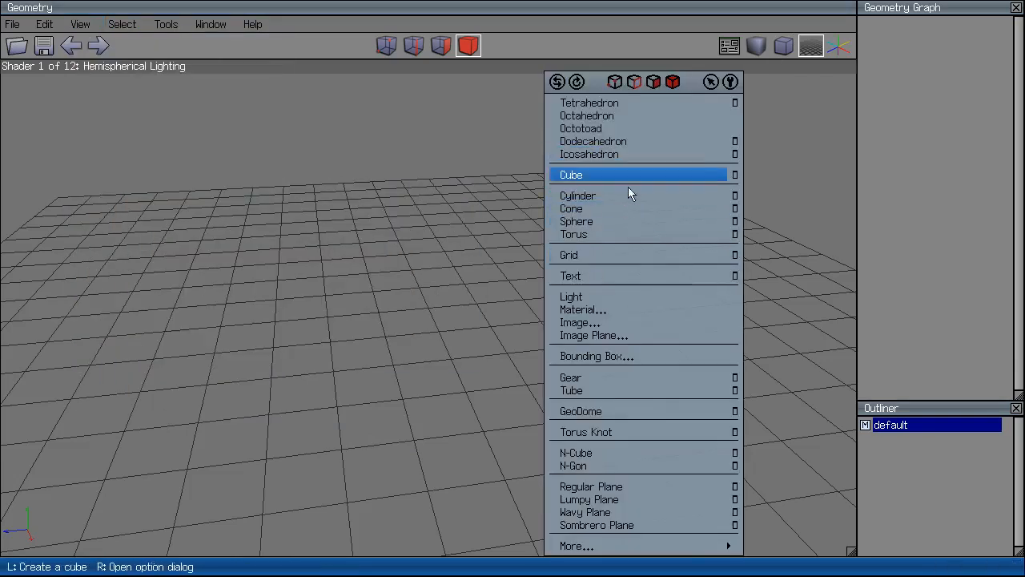
{"action": "left_click", "coordinate": [629, 234]}
{"action": "scroll", "coordinate": [593, 252], "scroll_direction": "up", "scroll_amount": 3}
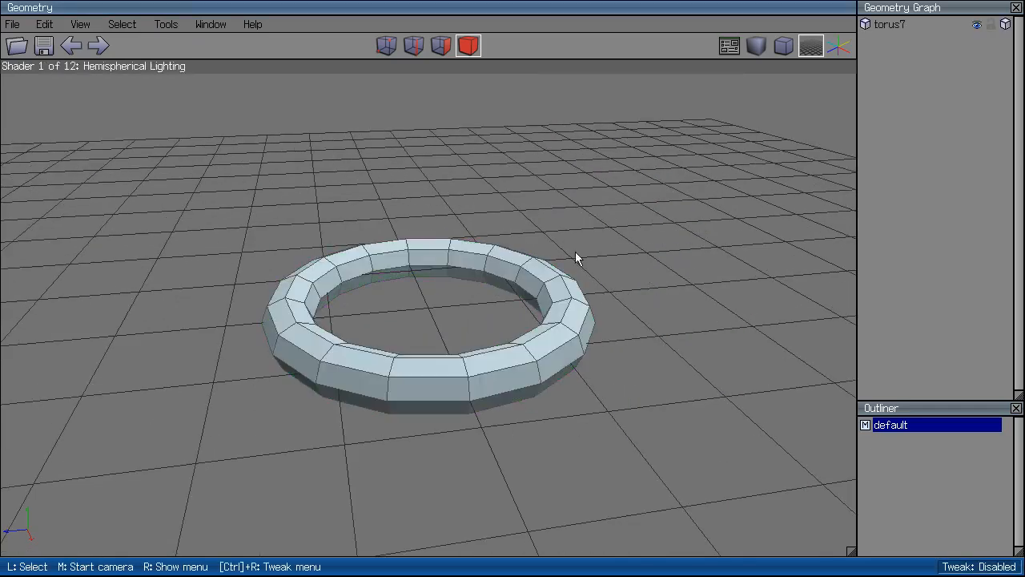
{"action": "key", "text": "Delete"}
Add a torus knot (knot7) as the scene's only object.
{"action": "right_click", "coordinate": [568, 286]}
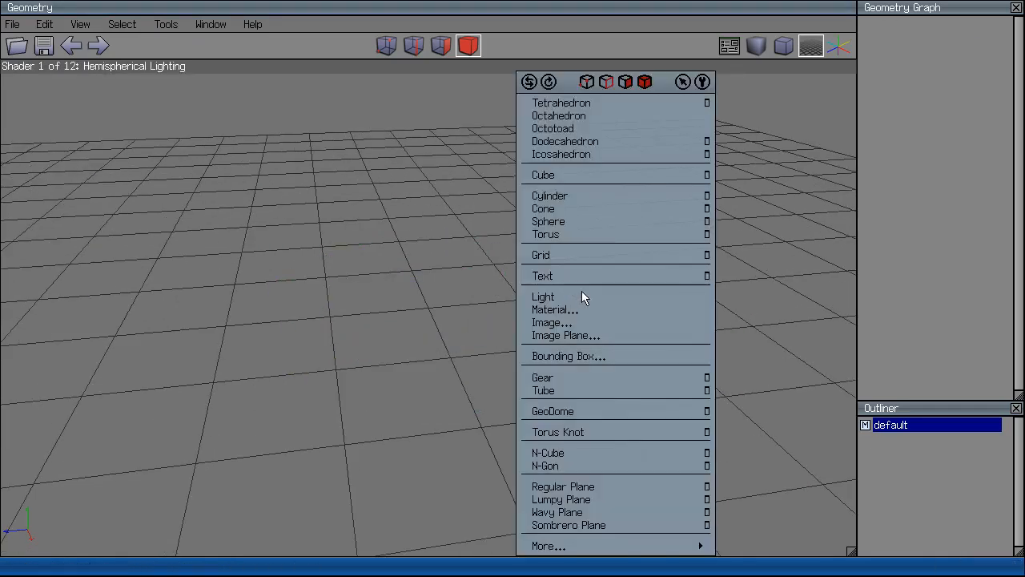
{"action": "left_click", "coordinate": [601, 432]}
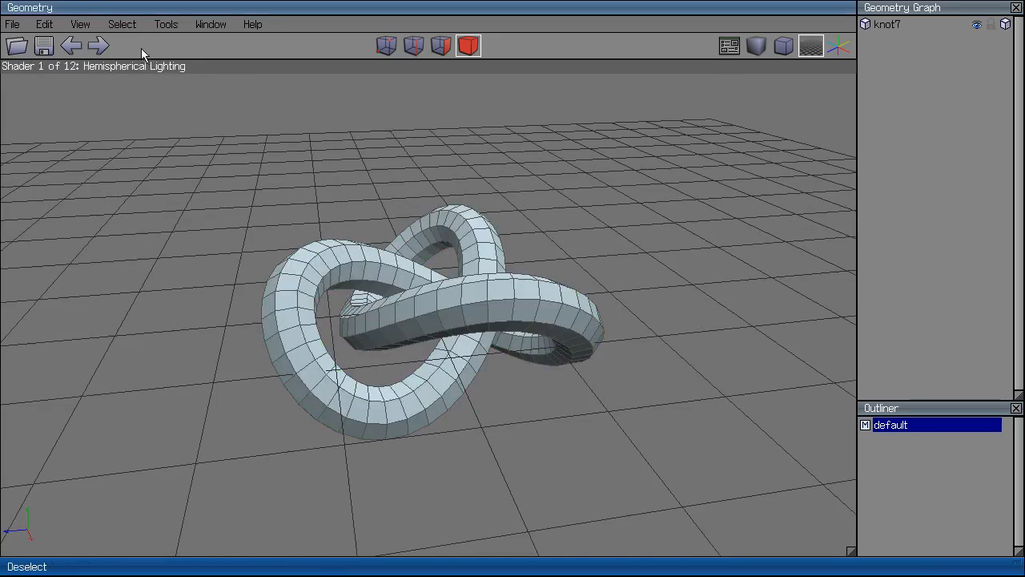
{"action": "left_click", "coordinate": [88, 25]}
Switch the viewport shader to Gooch Tone and show the knot smooth-shaded.
{"action": "mouse_move", "coordinate": [145, 195]}
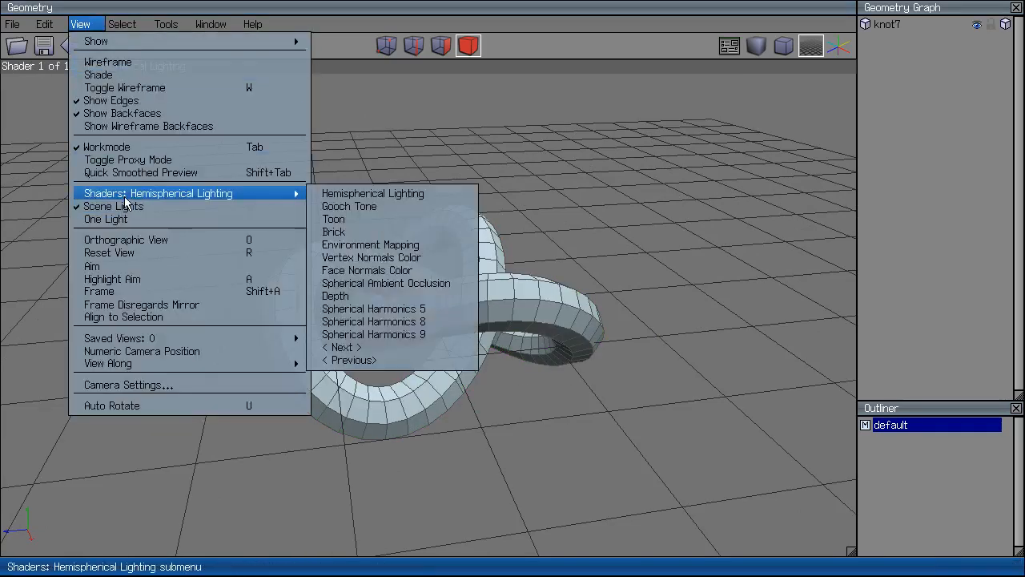
{"action": "left_click", "coordinate": [339, 207]}
{"action": "left_click", "coordinate": [756, 46]}
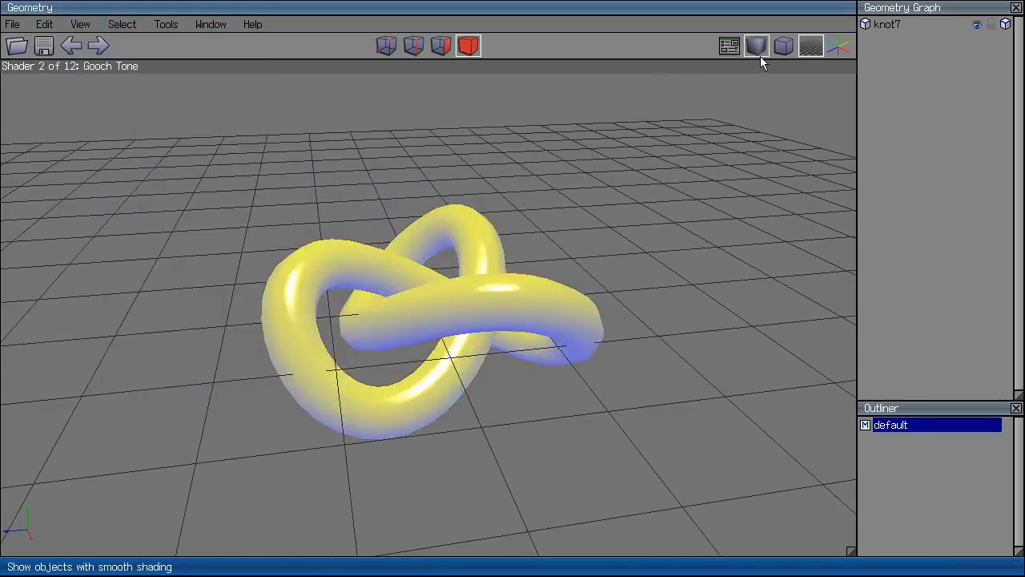
Switch the shader to Toon and orbit around the knot.
{"action": "left_click", "coordinate": [122, 24]}
{"action": "mouse_move", "coordinate": [80, 24]}
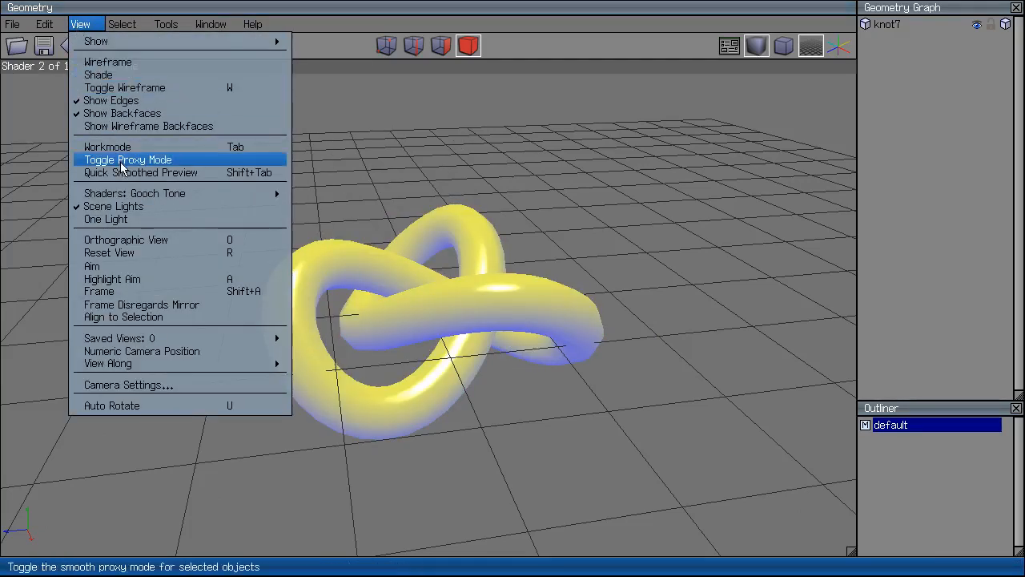
{"action": "mouse_move", "coordinate": [240, 193]}
{"action": "left_click", "coordinate": [356, 216]}
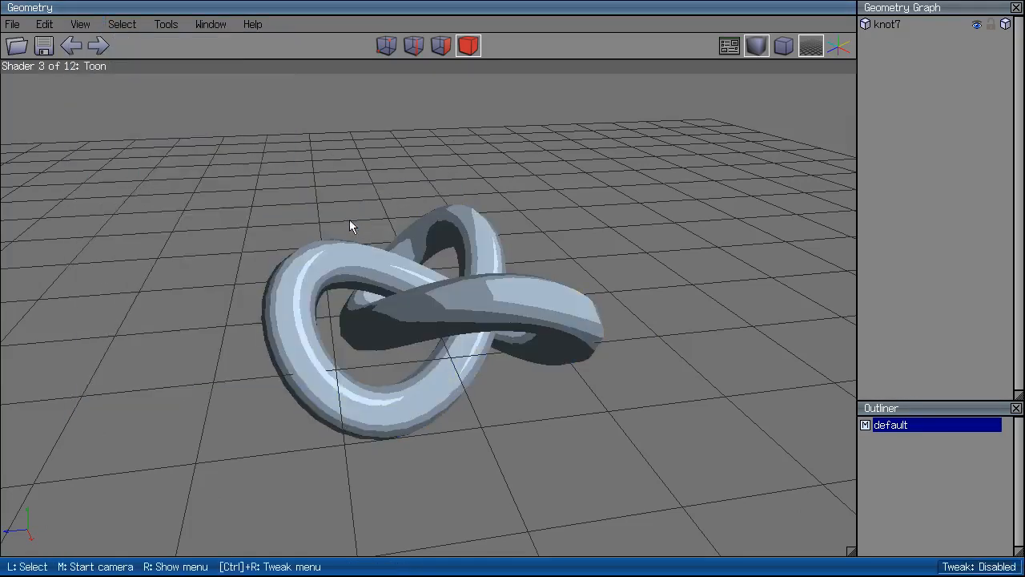
{"action": "middle_click", "coordinate": [381, 201]}
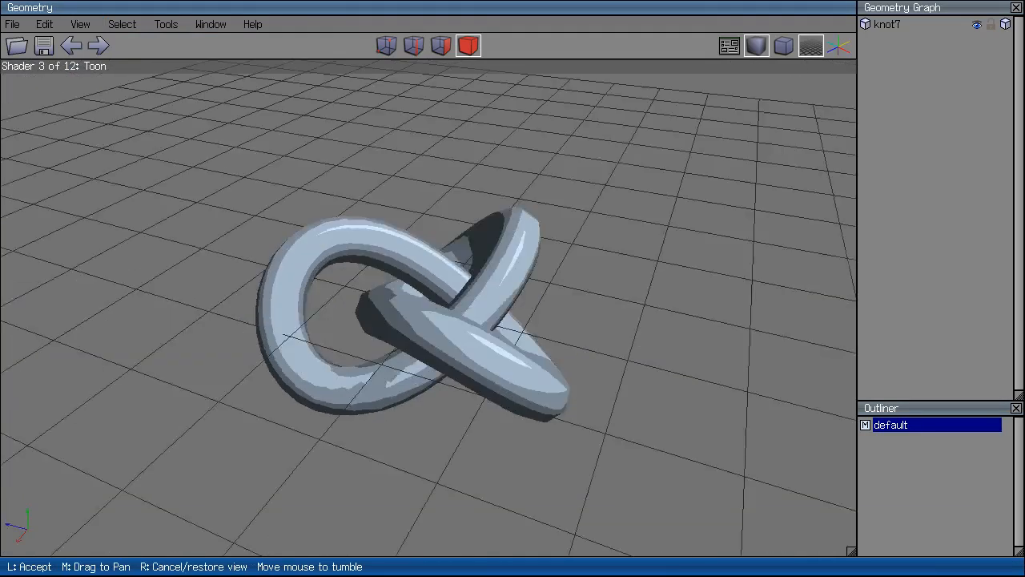
{"action": "left_click", "coordinate": [108, 60]}
Apply the Environment Mapping shader and view the knot from several orbit angles.
{"action": "left_click", "coordinate": [96, 25]}
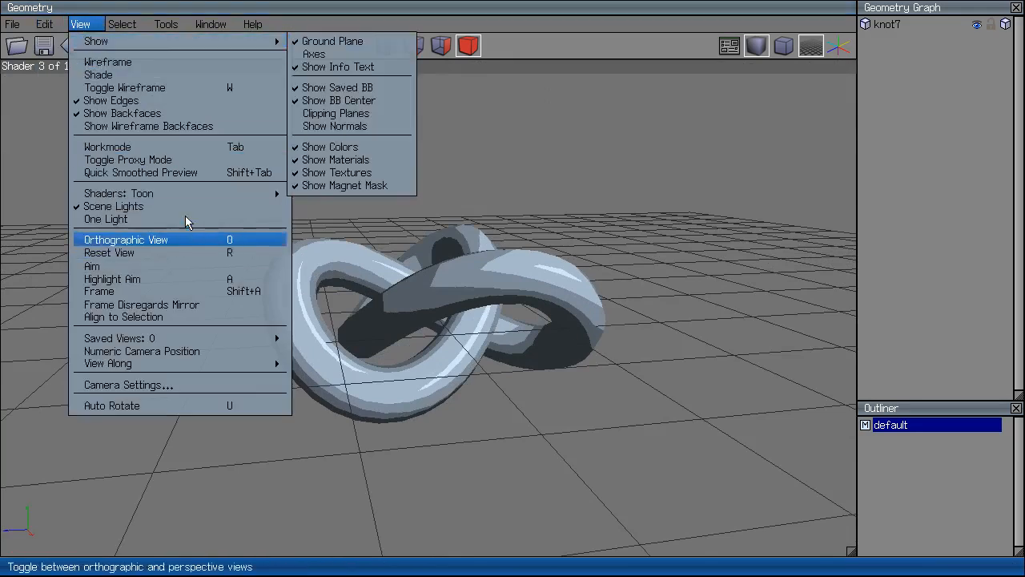
{"action": "mouse_move", "coordinate": [226, 196]}
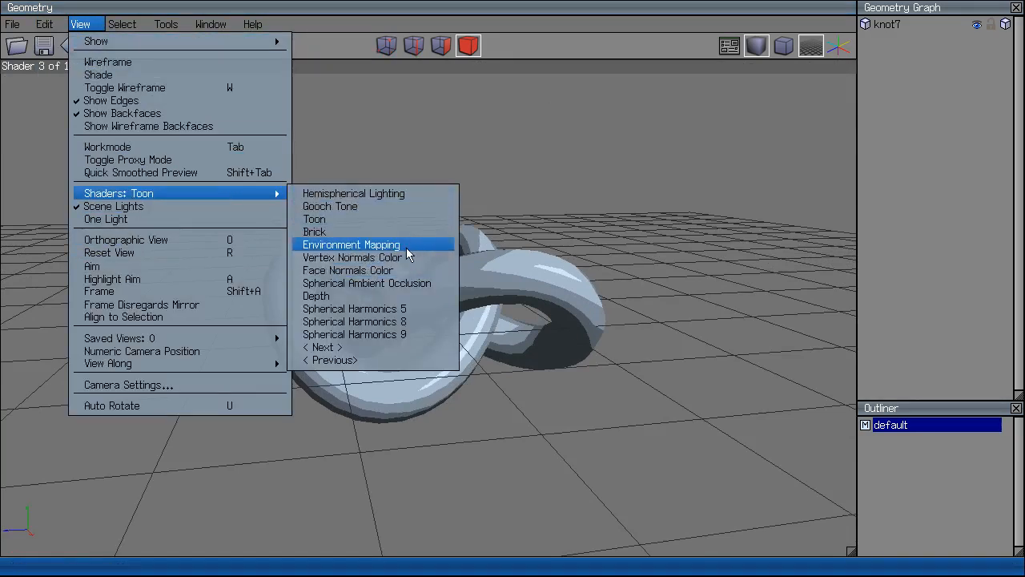
{"action": "left_click", "coordinate": [352, 244]}
{"action": "middle_click", "coordinate": [531, 366]}
{"action": "left_click", "coordinate": [674, 335]}
{"action": "middle_click", "coordinate": [674, 334]}
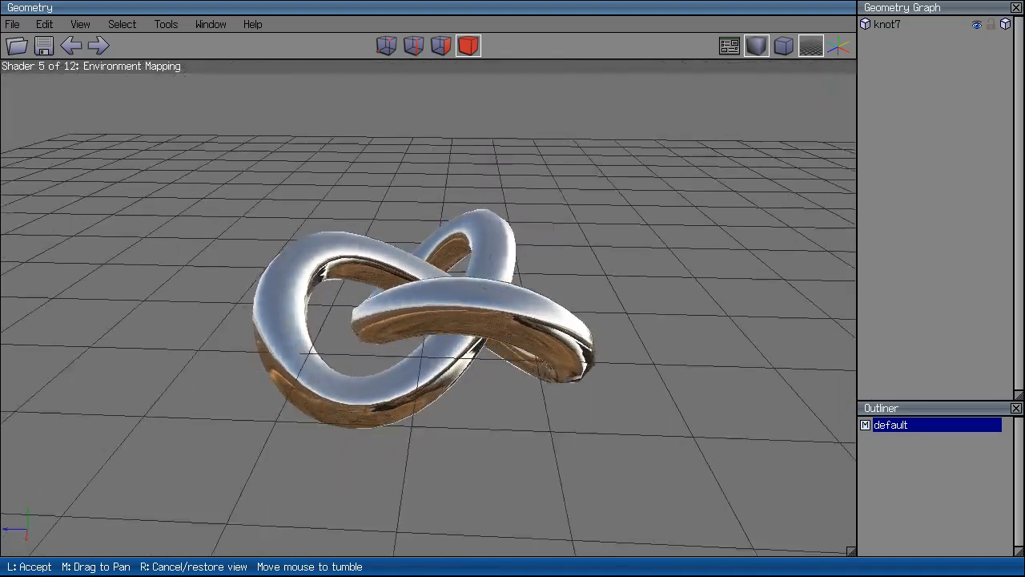
{"action": "left_click", "coordinate": [796, 272]}
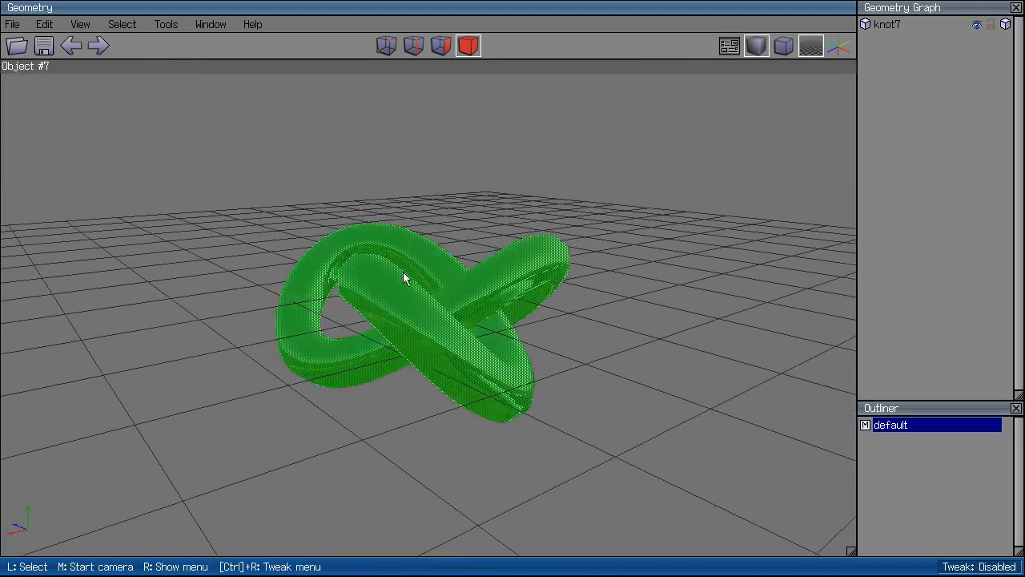
{"action": "middle_click", "coordinate": [744, 422]}
{"action": "left_click", "coordinate": [493, 414]}
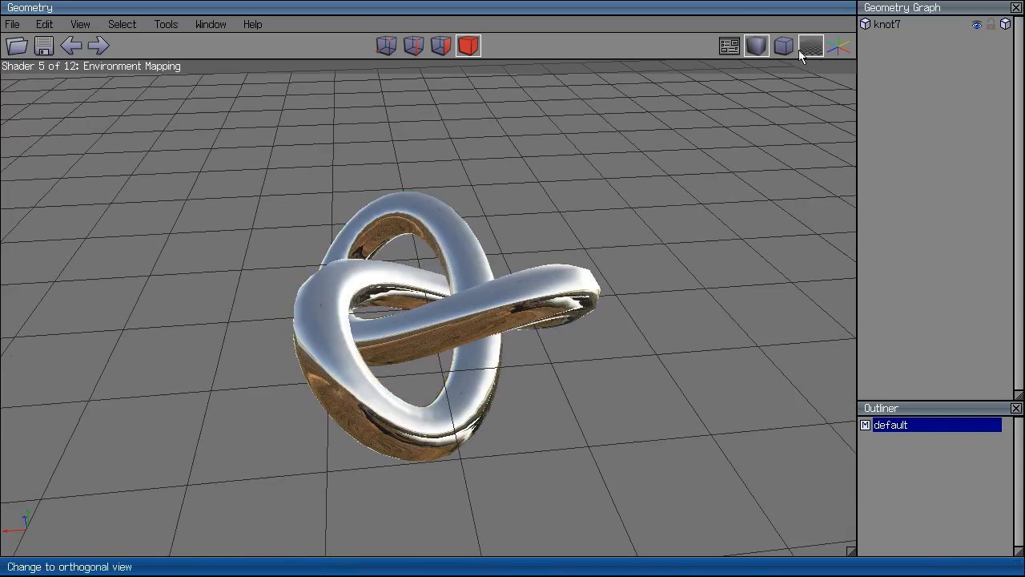
Toggle the knot between wireframe and shaded display, then select and delete it.
{"action": "left_click", "coordinate": [1006, 25]}
{"action": "left_click", "coordinate": [1006, 26]}
{"action": "left_click", "coordinate": [1006, 25]}
{"action": "left_click", "coordinate": [1006, 25]}
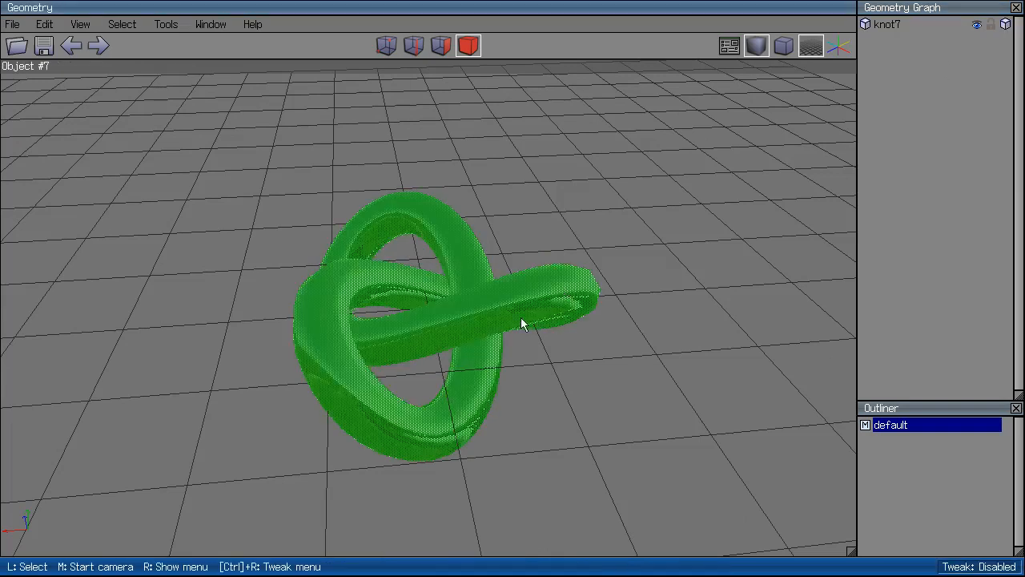
{"action": "left_click", "coordinate": [521, 323]}
{"action": "key", "text": "Delete"}
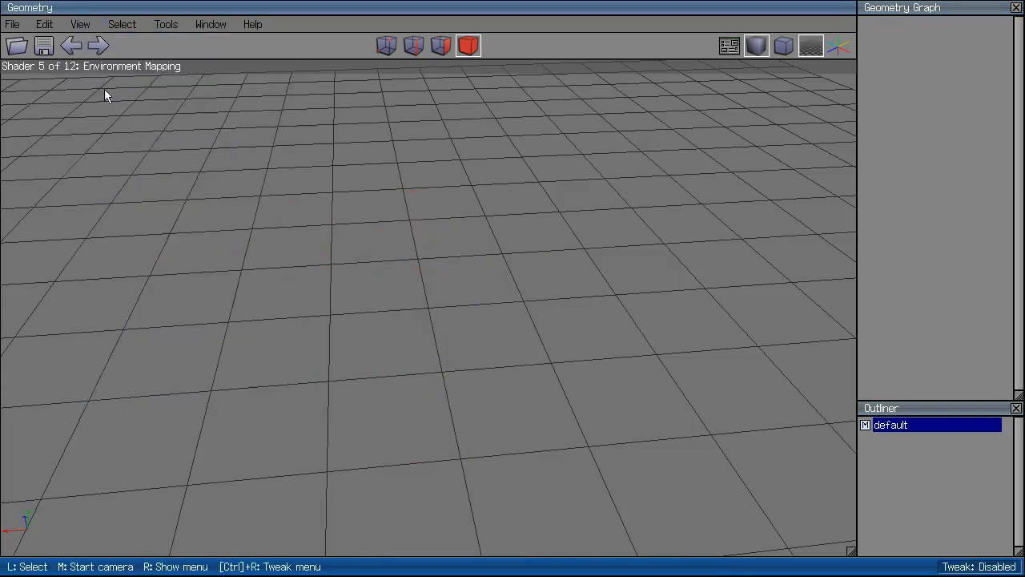
Set the viewport shader back to Hemispherical Lighting.
{"action": "left_click", "coordinate": [80, 24]}
{"action": "mouse_move", "coordinate": [296, 195]}
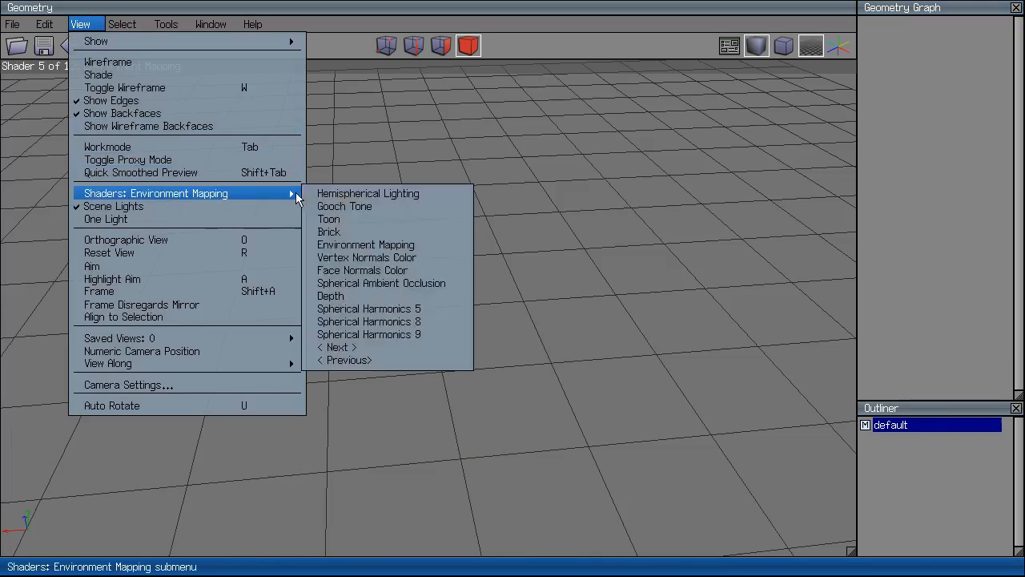
{"action": "left_click", "coordinate": [359, 194]}
{"action": "left_click", "coordinate": [130, 27]}
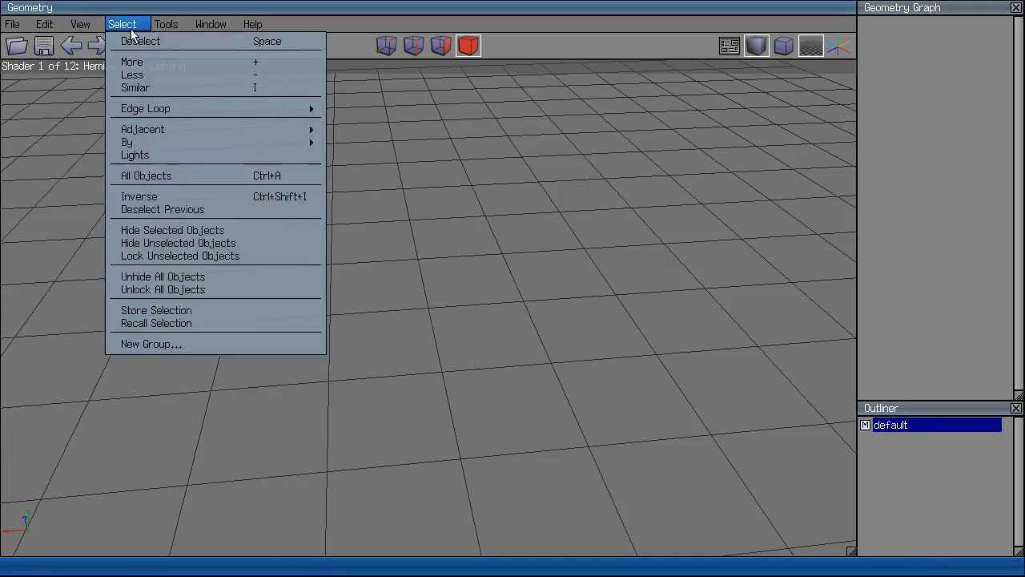
{"action": "mouse_move", "coordinate": [292, 130]}
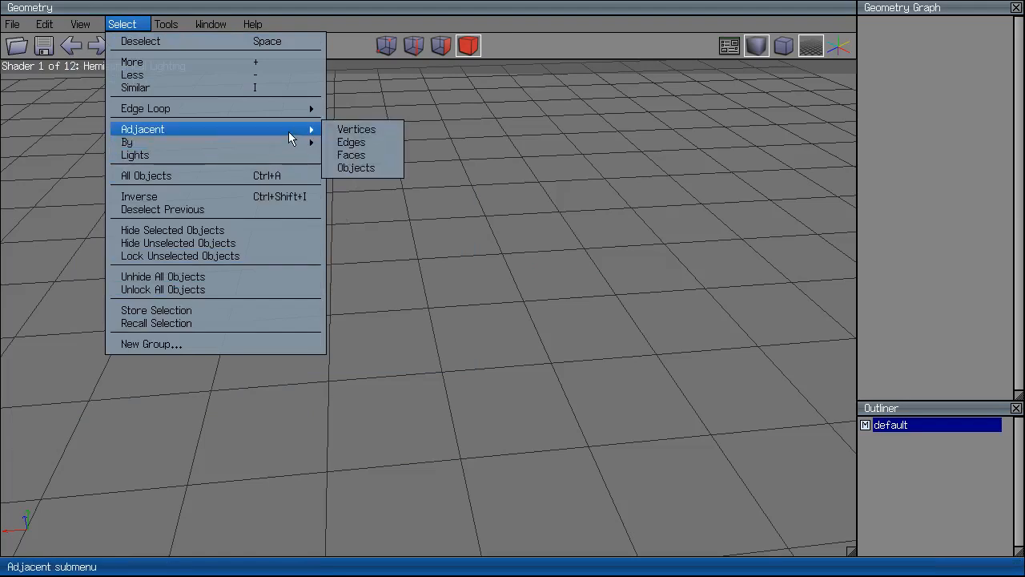
{"action": "right_click", "coordinate": [532, 273]}
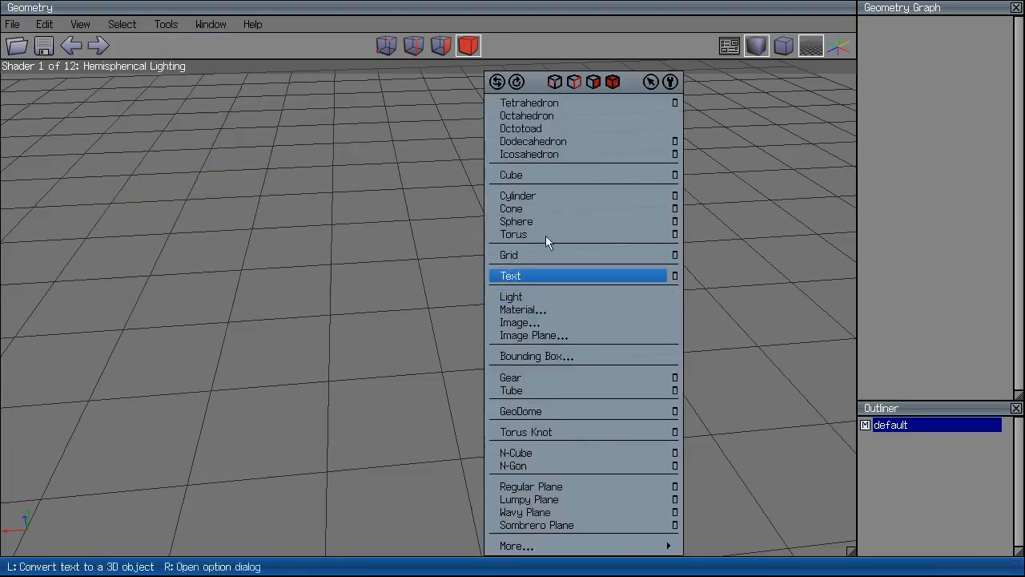
Add an octotoad, select a top vertex, and try Select > Adjacent > Edges before undoing it.
{"action": "left_click", "coordinate": [559, 128]}
{"action": "left_click", "coordinate": [386, 45]}
{"action": "left_click", "coordinate": [408, 208]}
{"action": "left_click", "coordinate": [119, 25]}
{"action": "mouse_move", "coordinate": [189, 129]}
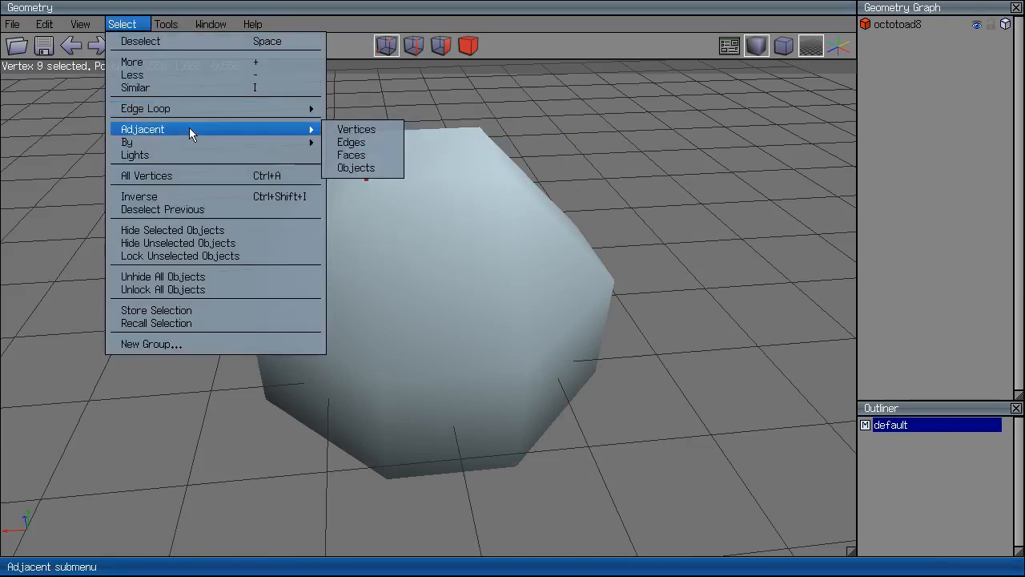
{"action": "left_click", "coordinate": [372, 139]}
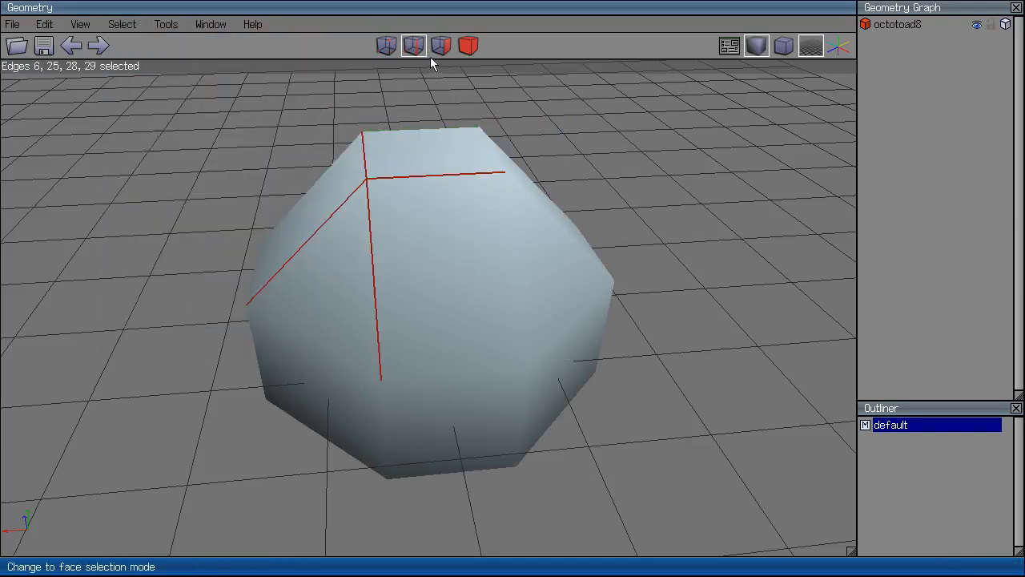
{"action": "key", "text": "ctrl+z"}
{"action": "key", "text": "ctrl+shift+z"}
{"action": "key", "text": "ctrl+z"}
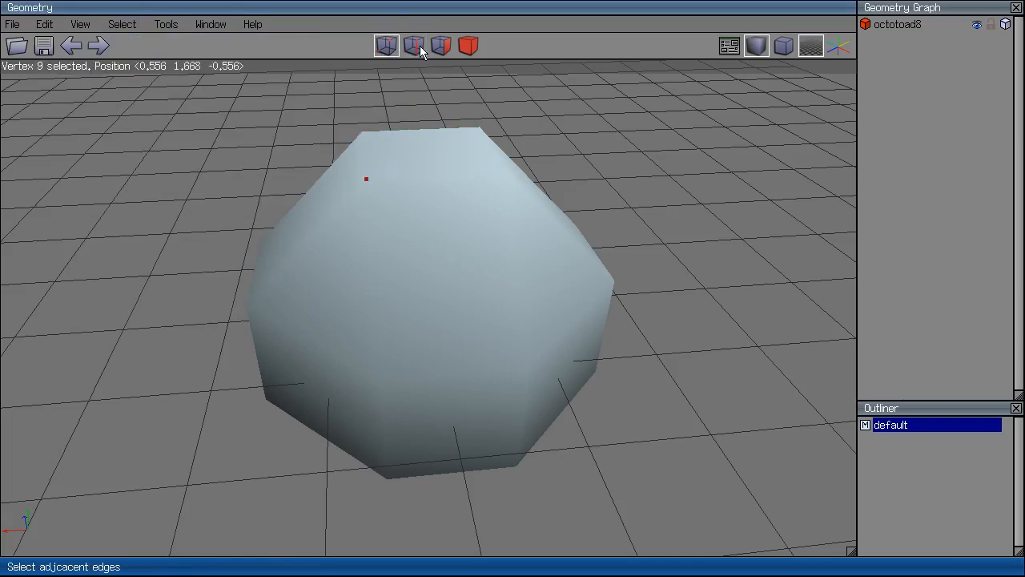
Show the octotoad flat-shaded, briefly converting the selection to faces and undoing.
{"action": "left_click", "coordinate": [751, 46]}
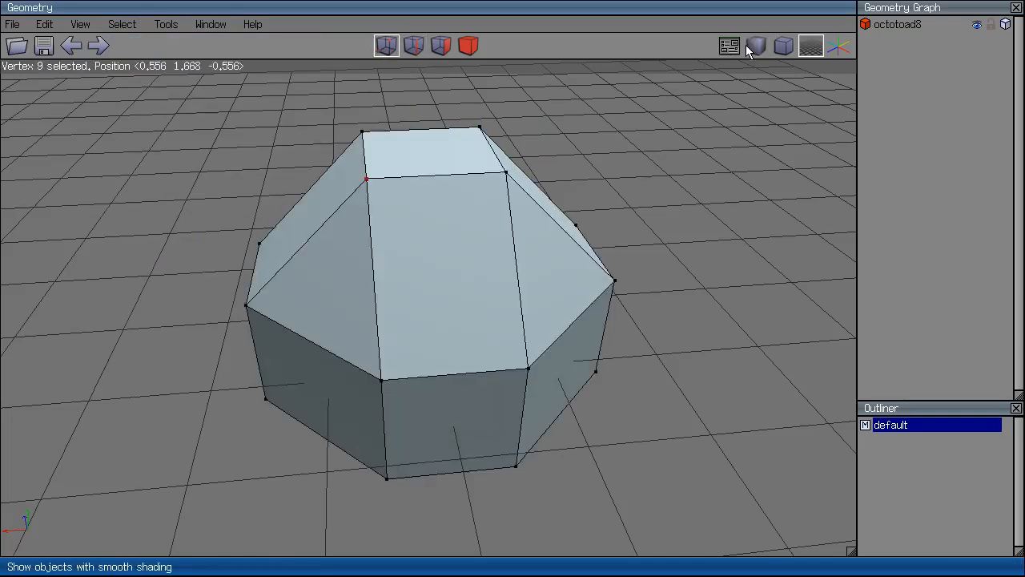
{"action": "left_click", "coordinate": [442, 44]}
{"action": "key", "text": "ctrl+z"}
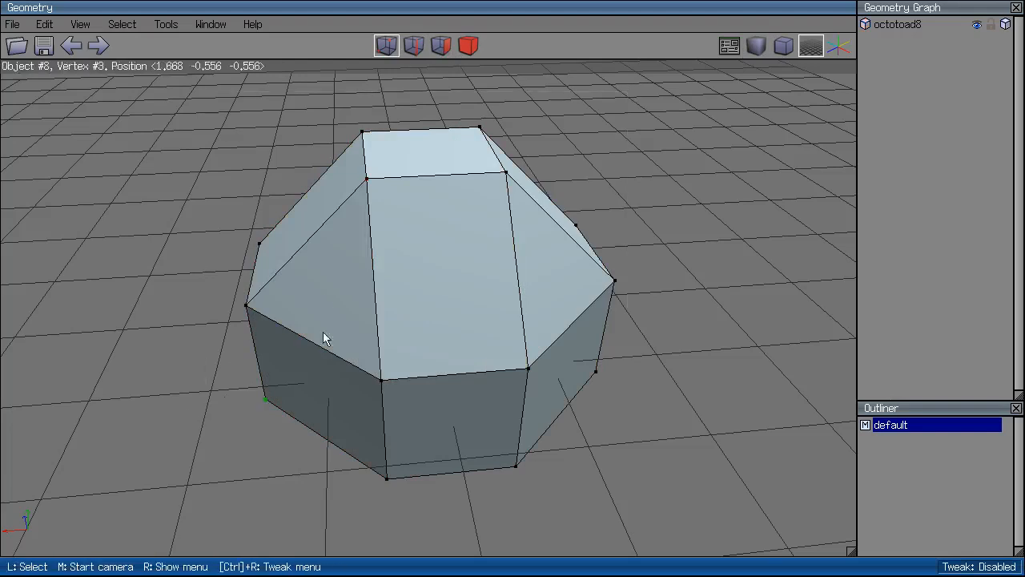
{"action": "left_click", "coordinate": [181, 24]}
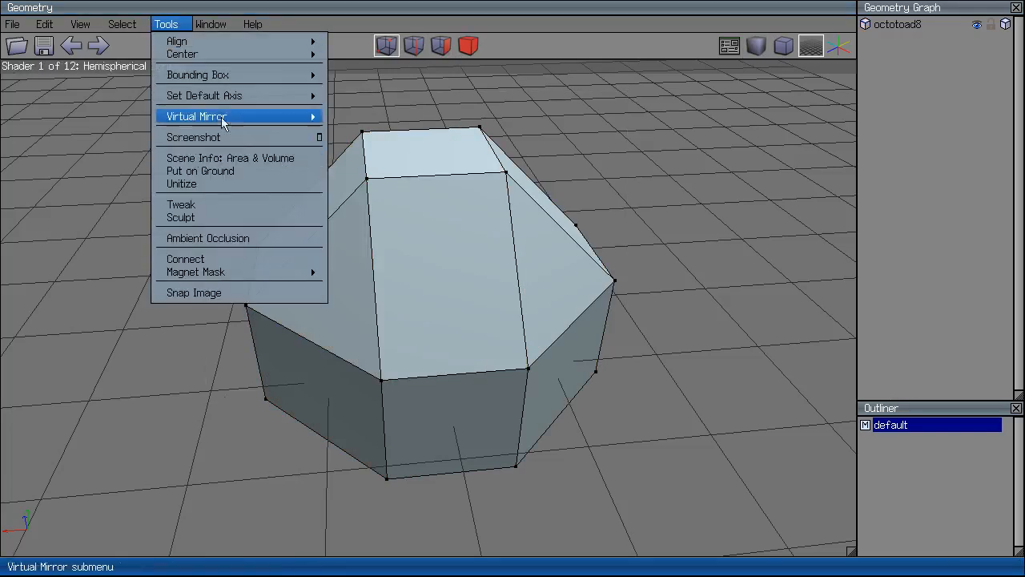
{"action": "mouse_move", "coordinate": [232, 114]}
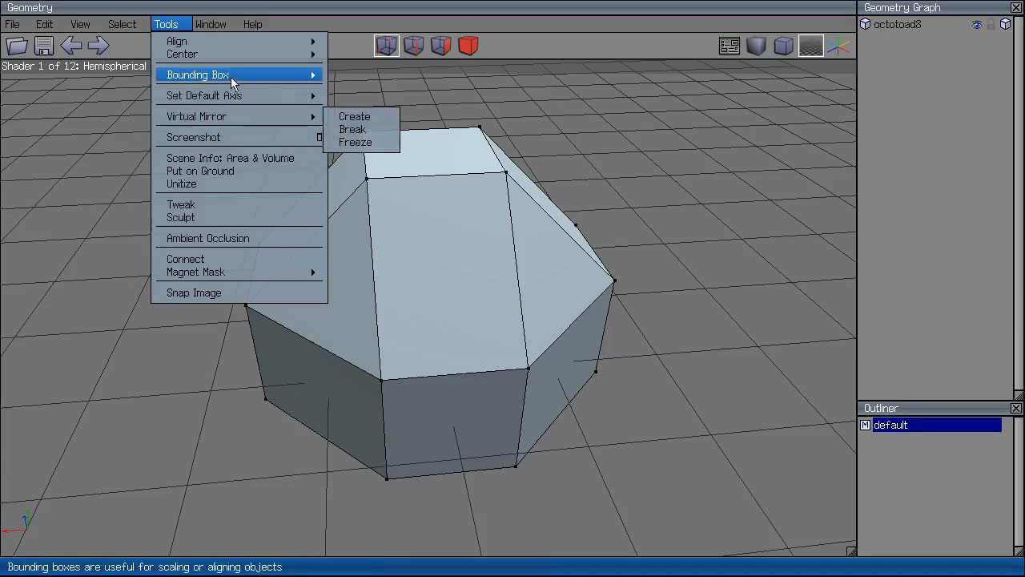
{"action": "mouse_move", "coordinate": [230, 75]}
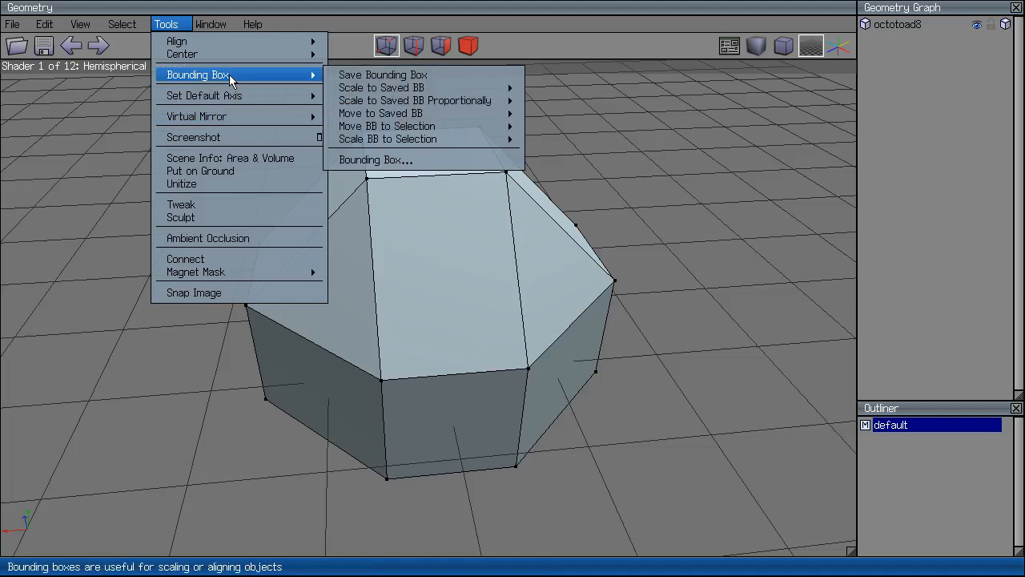
{"action": "mouse_move", "coordinate": [252, 98]}
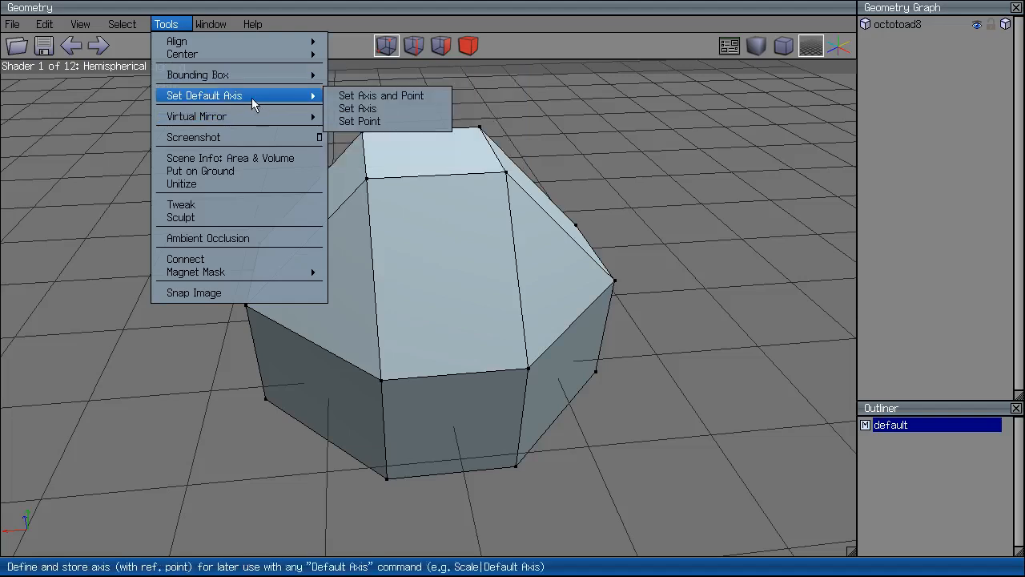
{"action": "left_click", "coordinate": [615, 133]}
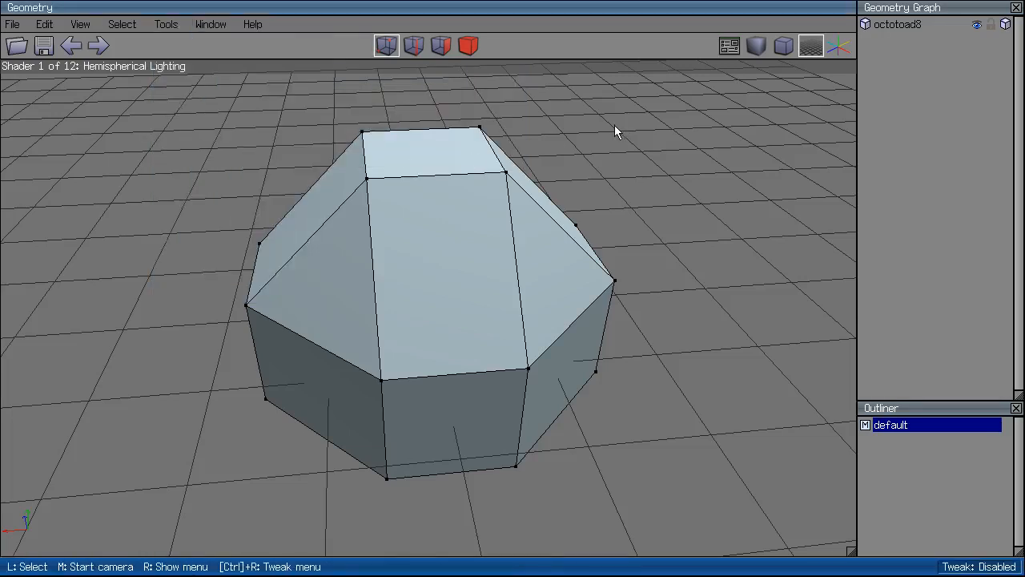
{"action": "middle_click", "coordinate": [670, 140]}
Use Tools > Set Default Axis to define the axis from two picked octotoad8 vertices.
{"action": "left_click", "coordinate": [501, 167]}
{"action": "left_click", "coordinate": [375, 200]}
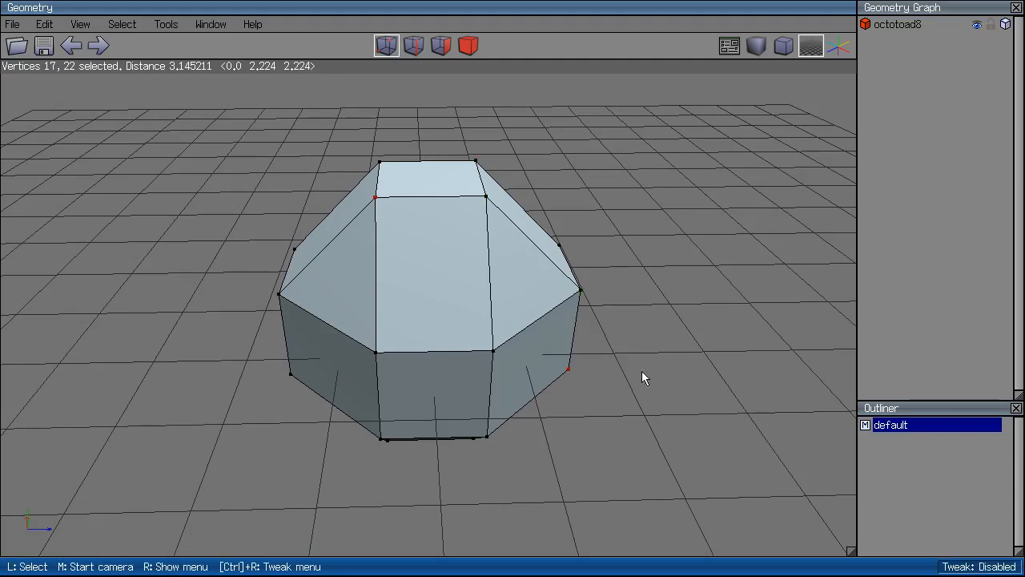
{"action": "left_click", "coordinate": [164, 24]}
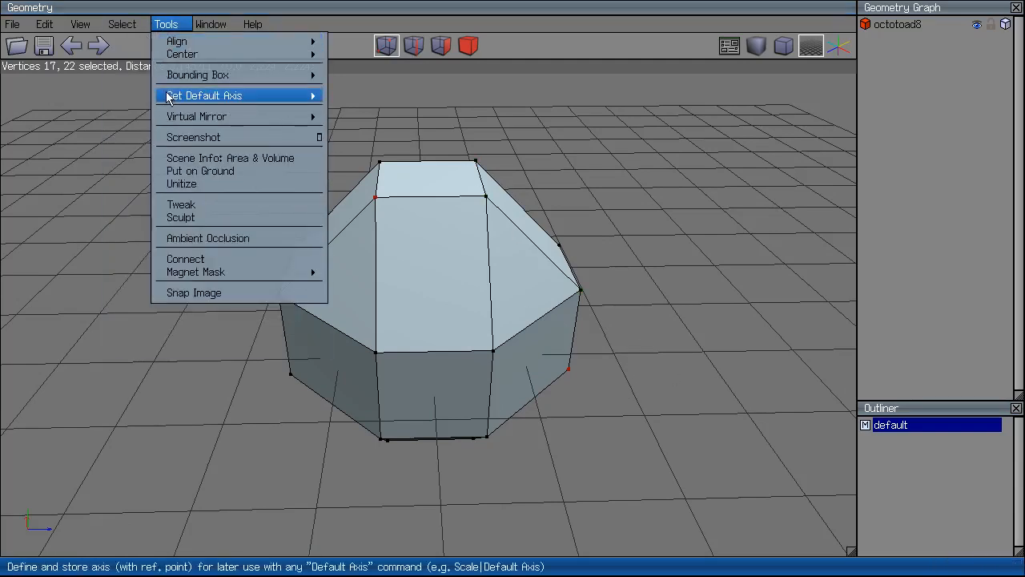
{"action": "mouse_move", "coordinate": [204, 95]}
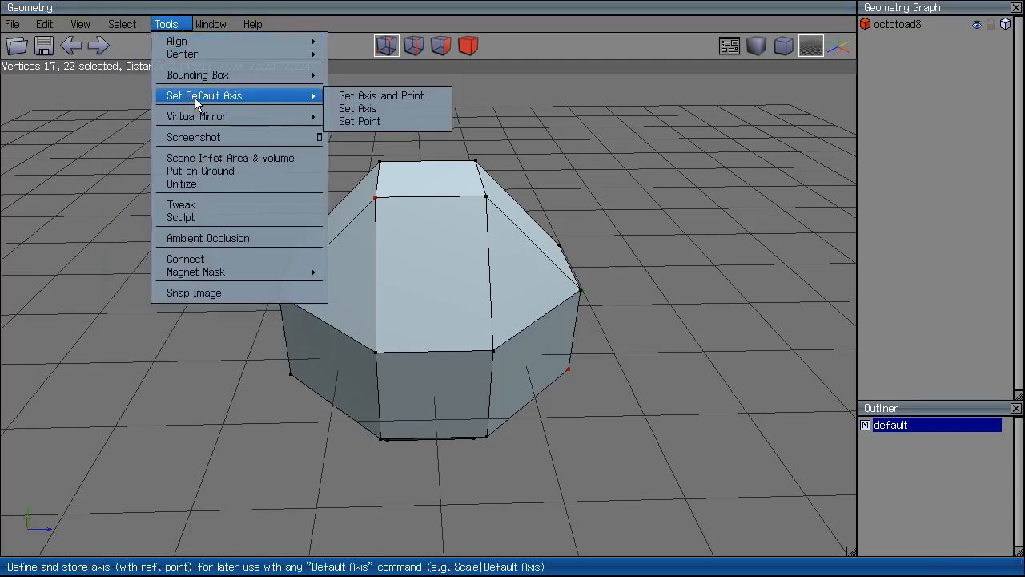
{"action": "left_click", "coordinate": [379, 112]}
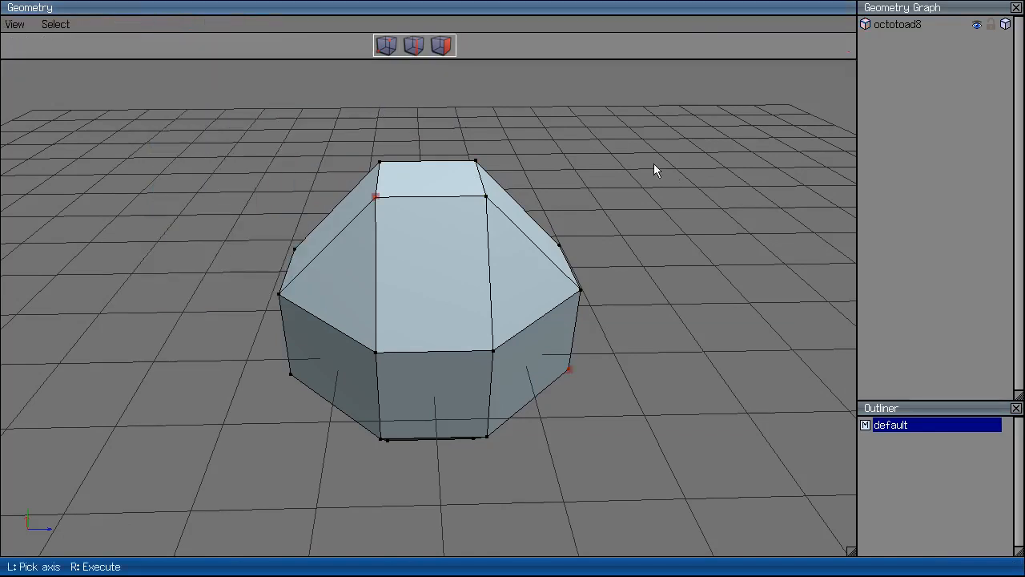
{"action": "left_click", "coordinate": [394, 213]}
{"action": "left_click", "coordinate": [568, 367]}
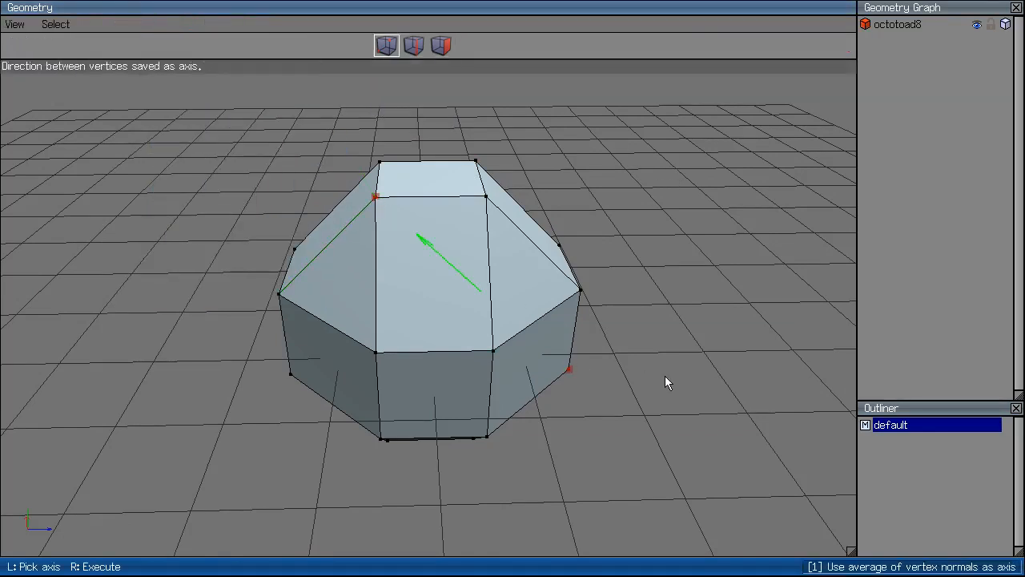
{"action": "right_click", "coordinate": [675, 295]}
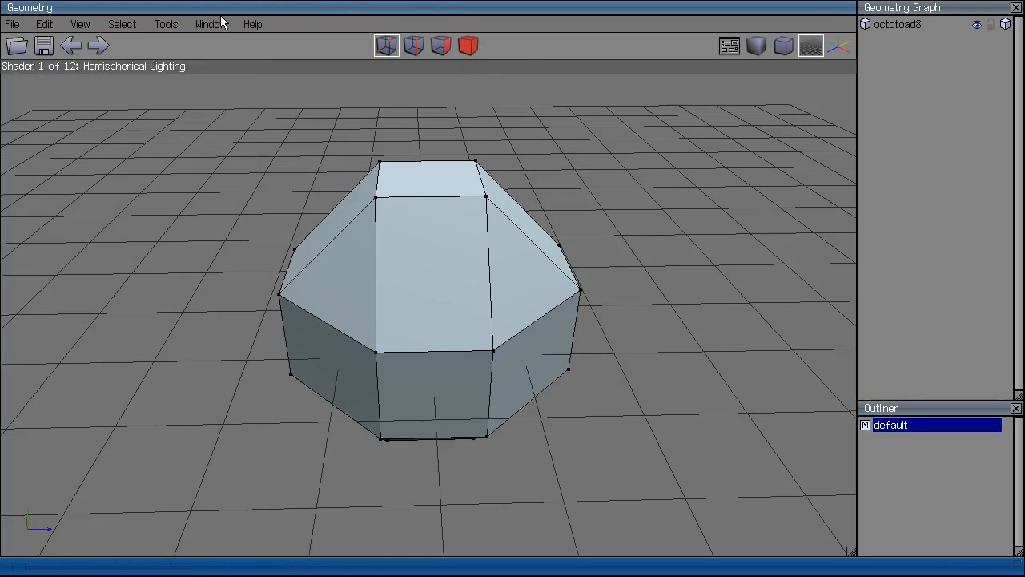
Browse the Window and Help menus without making changes.
{"action": "left_click", "coordinate": [167, 24]}
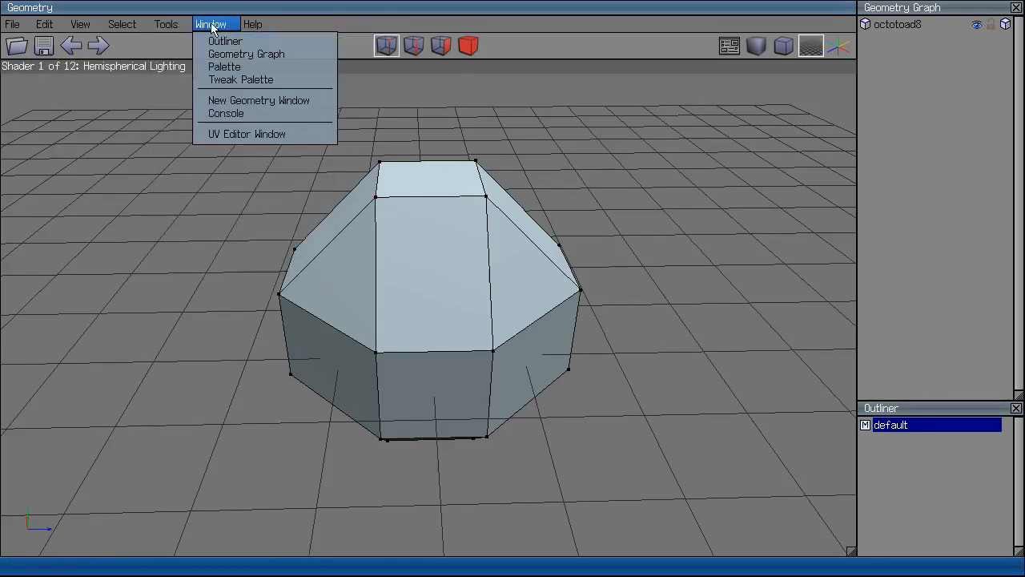
{"action": "mouse_move", "coordinate": [251, 28]}
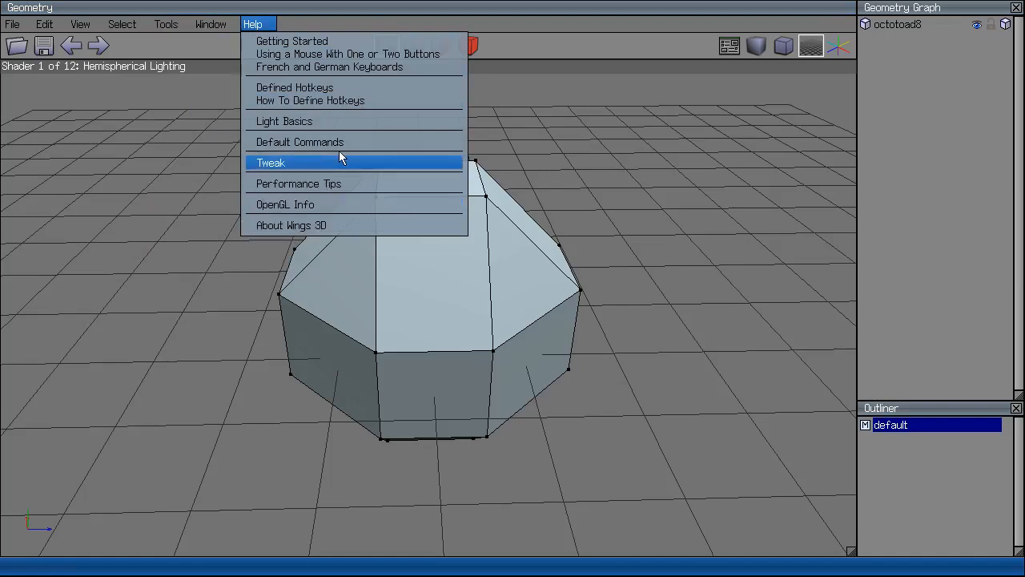
{"action": "left_click", "coordinate": [618, 184]}
{"action": "scroll", "coordinate": [625, 164], "scroll_direction": "down", "scroll_amount": 5}
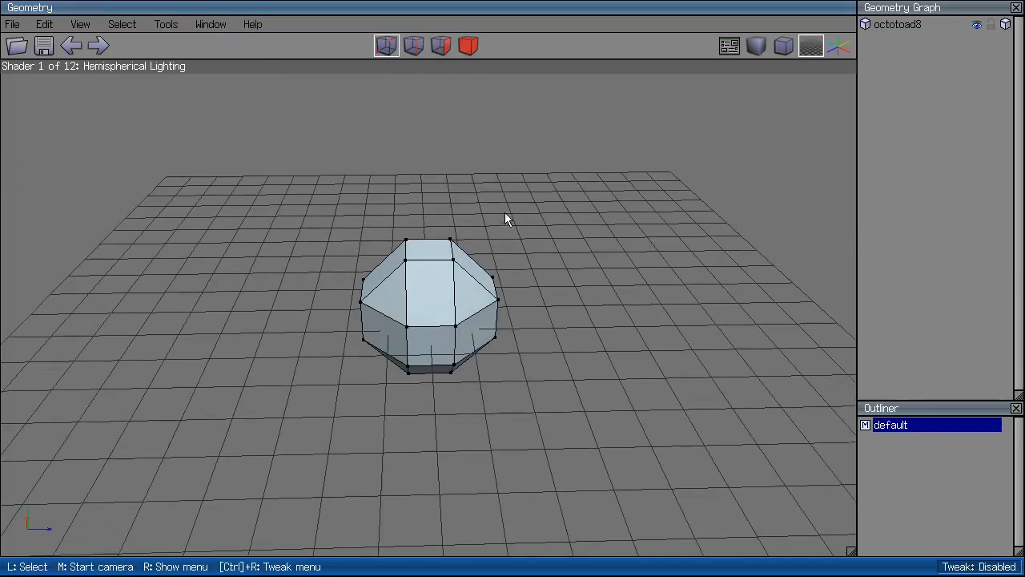
{"action": "scroll", "coordinate": [505, 220], "scroll_direction": "up", "scroll_amount": 3}
Select the whole octotoad in body mode and delete it.
{"action": "left_click", "coordinate": [468, 46]}
{"action": "left_click", "coordinate": [414, 269]}
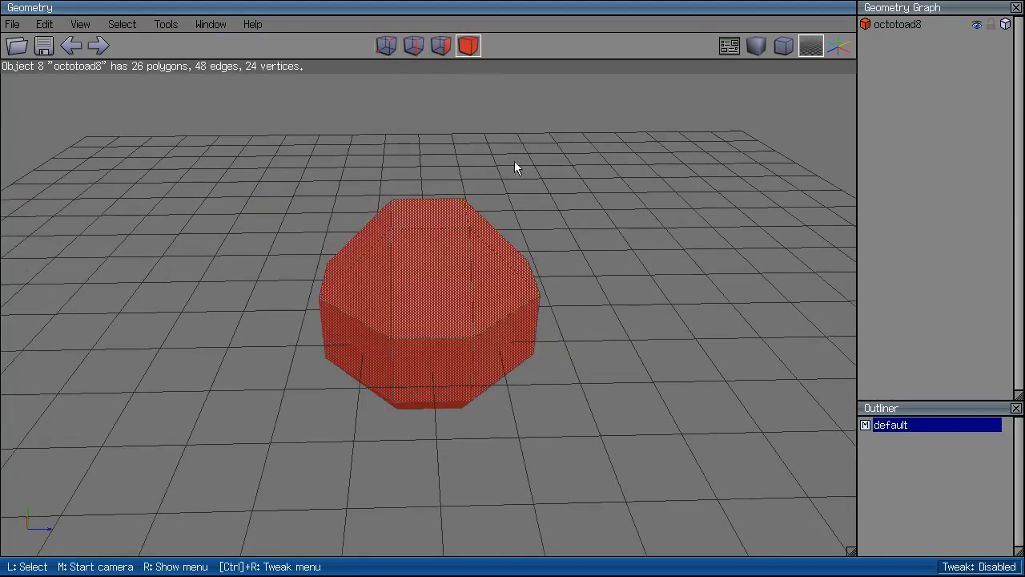
{"action": "key", "text": "Delete"}
{"action": "right_click", "coordinate": [584, 320]}
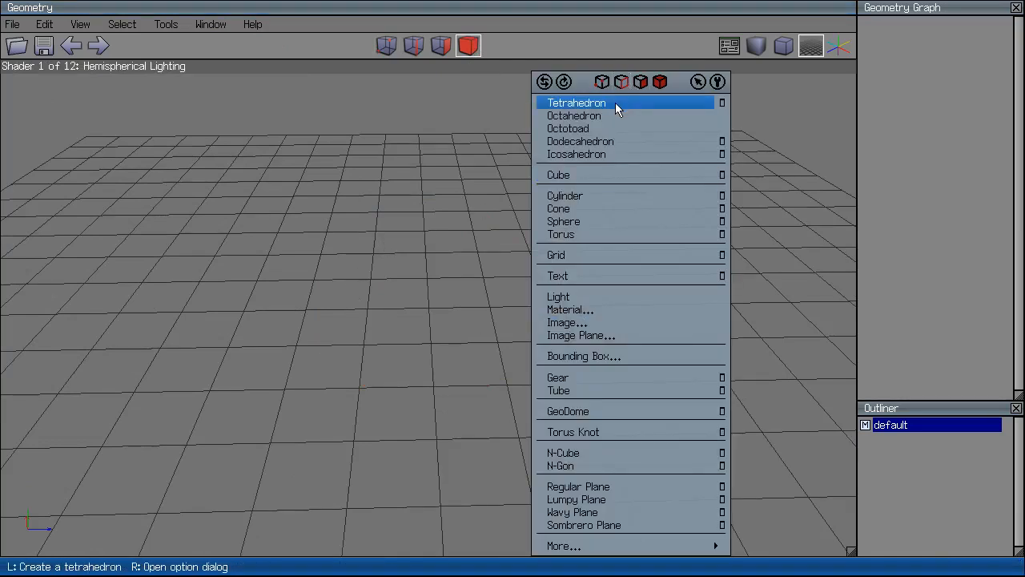
Add a cube (cube9) and a cylinder (cylinder10) to the scene.
{"action": "left_click", "coordinate": [610, 176]}
{"action": "middle_click", "coordinate": [594, 184]}
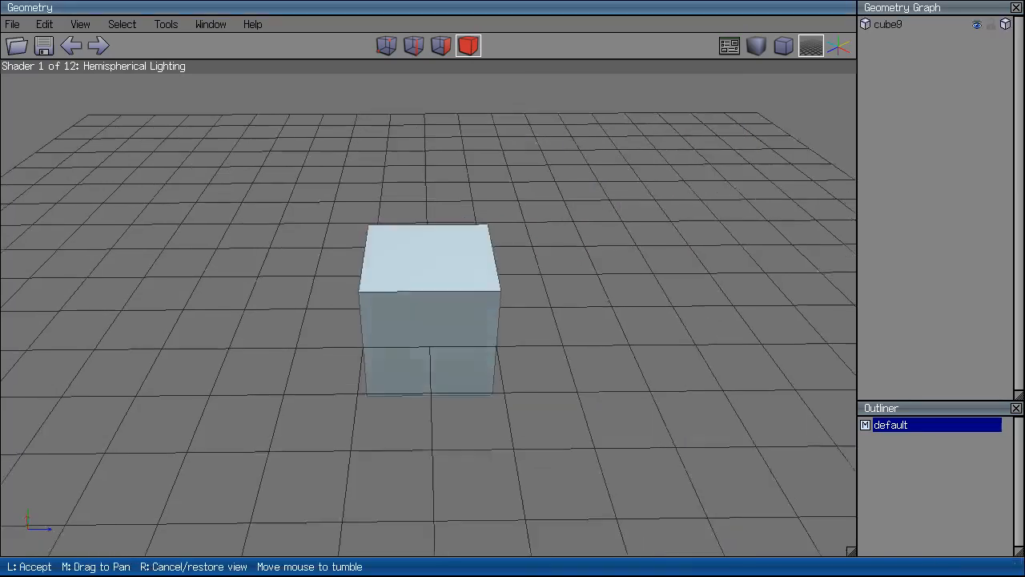
{"action": "left_click", "coordinate": [560, 241]}
{"action": "right_click", "coordinate": [560, 243]}
{"action": "left_click", "coordinate": [609, 193]}
{"action": "left_click", "coordinate": [451, 268]}
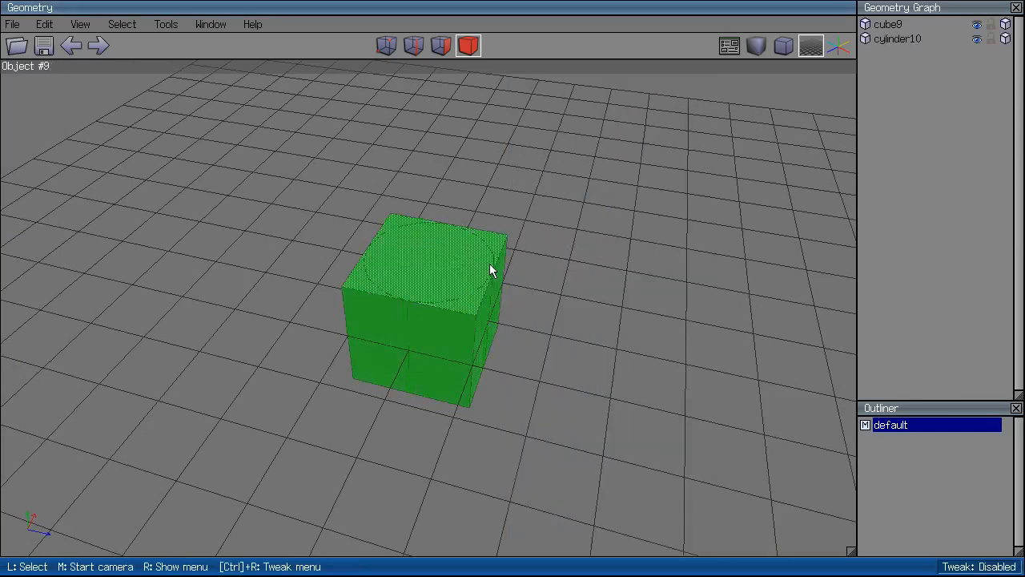
Move the cylinder up 2 along Y onto the cube's top, then orbit to inspect the stack.
{"action": "left_click", "coordinate": [489, 263]}
{"action": "right_click", "coordinate": [520, 265]}
{"action": "left_click", "coordinate": [572, 136]}
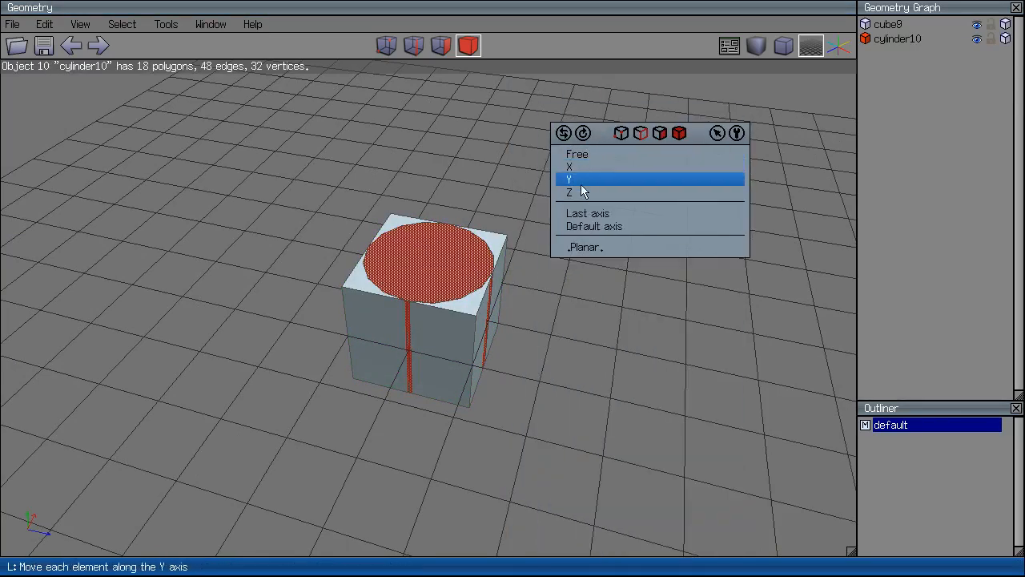
{"action": "left_click", "coordinate": [578, 181]}
{"action": "left_click", "coordinate": [581, 184]}
{"action": "left_click", "coordinate": [738, 234]}
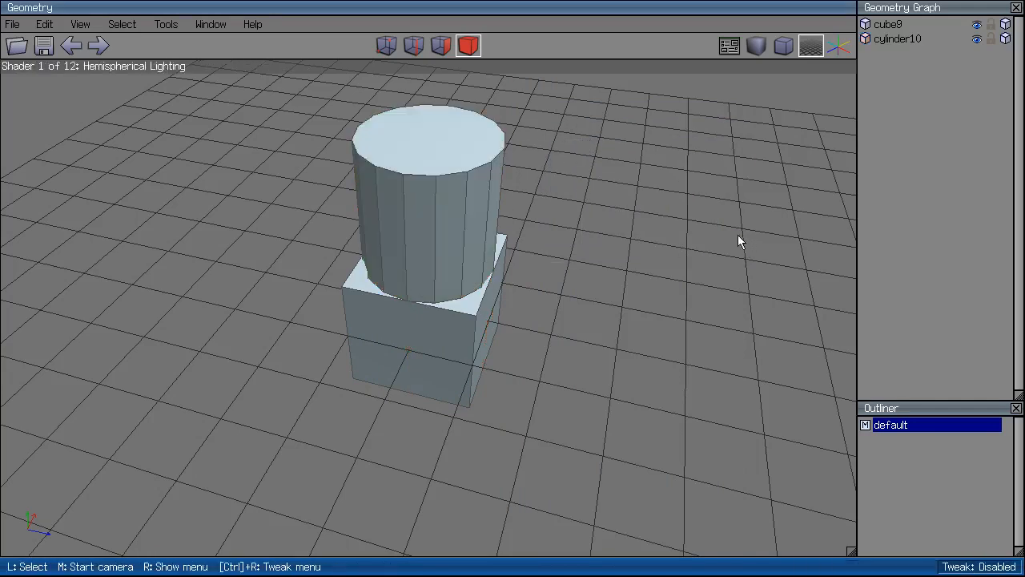
{"action": "middle_click", "coordinate": [738, 234]}
{"action": "left_click", "coordinate": [603, 246]}
{"action": "middle_click", "coordinate": [603, 246]}
{"action": "left_click", "coordinate": [574, 215]}
{"action": "right_click", "coordinate": [570, 256]}
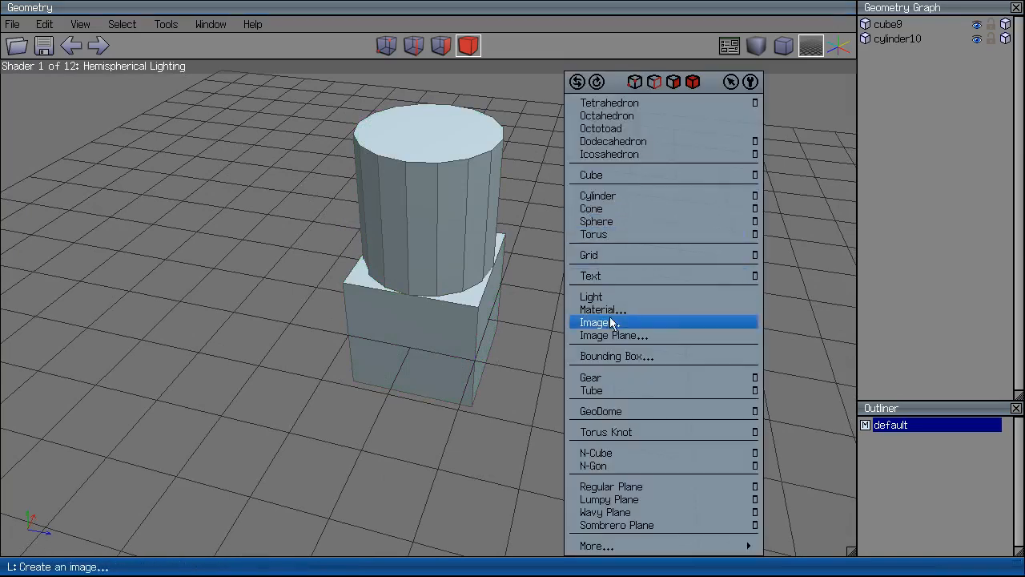
Add a 3D 'Wings' text object (text11), then undo it.
{"action": "left_click", "coordinate": [609, 275]}
{"action": "middle_click", "coordinate": [583, 128]}
{"action": "left_click", "coordinate": [584, 187]}
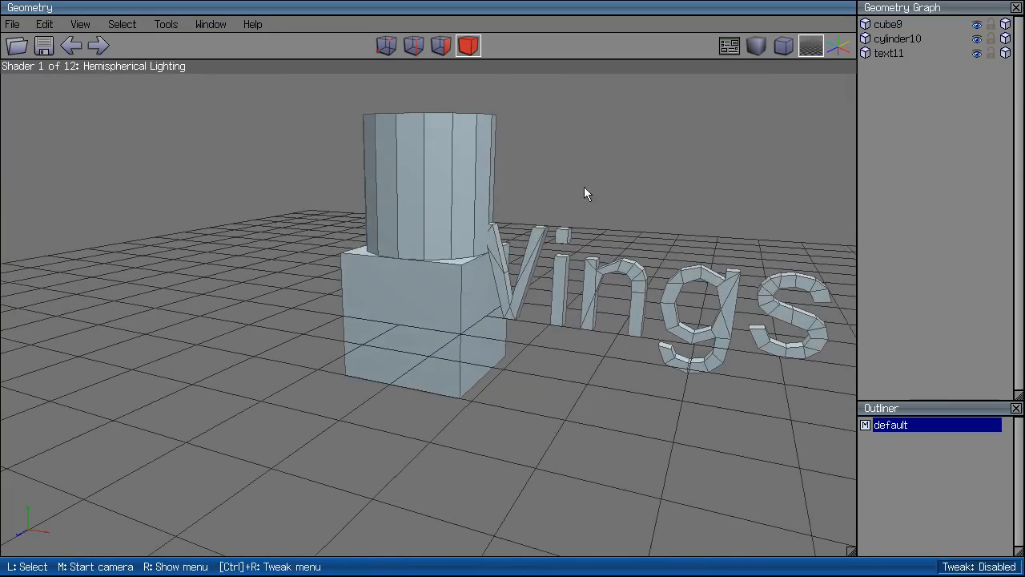
{"action": "scroll", "coordinate": [585, 192], "scroll_direction": "down", "scroll_amount": 5}
{"action": "key", "text": "ctrl+z"}
Browse the primitives list, then choose Image Plane to import one from a file.
{"action": "right_click", "coordinate": [589, 261]}
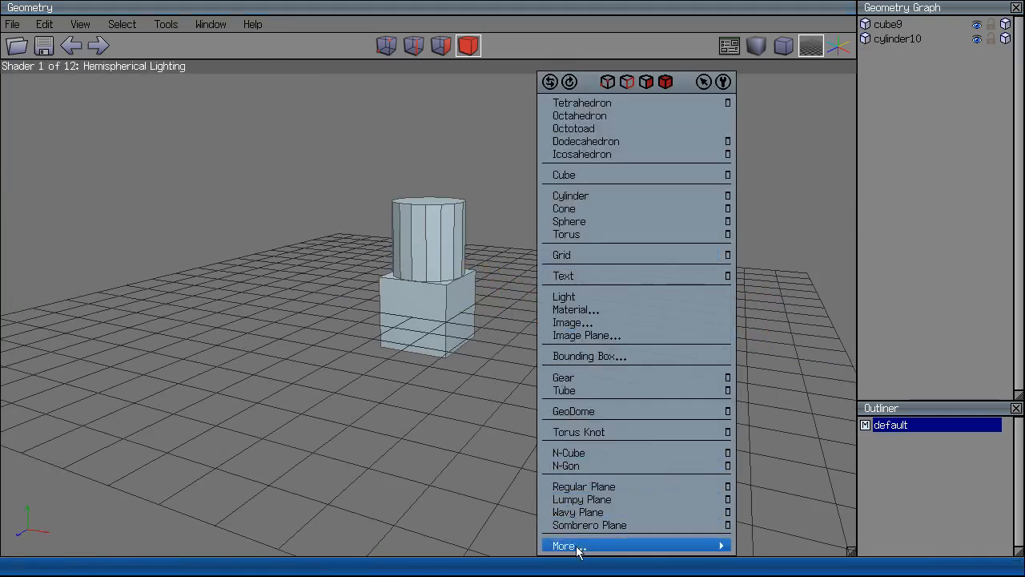
{"action": "mouse_move", "coordinate": [581, 548]}
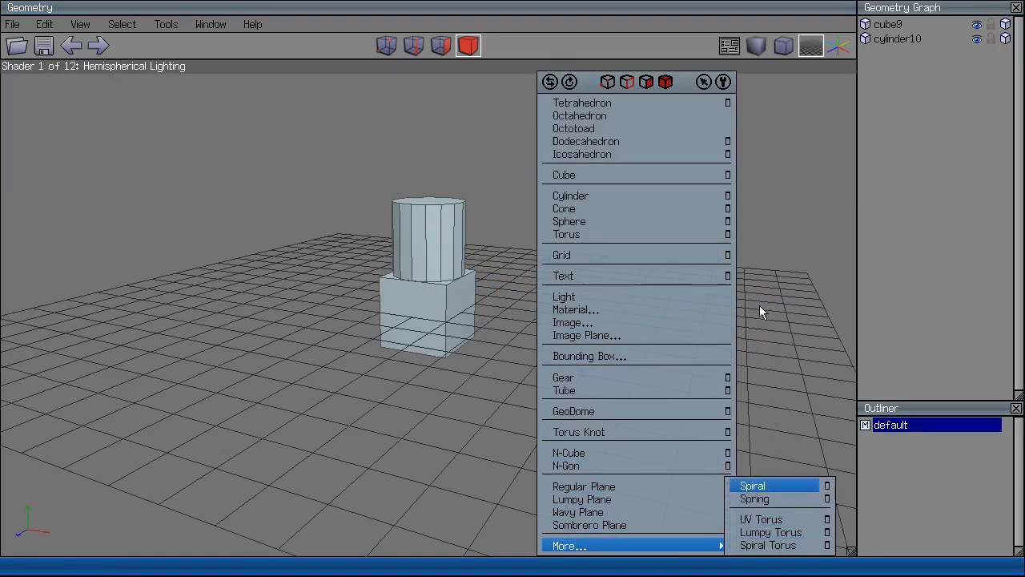
{"action": "left_click", "coordinate": [768, 267]}
{"action": "right_click", "coordinate": [619, 323]}
{"action": "left_click", "coordinate": [625, 333]}
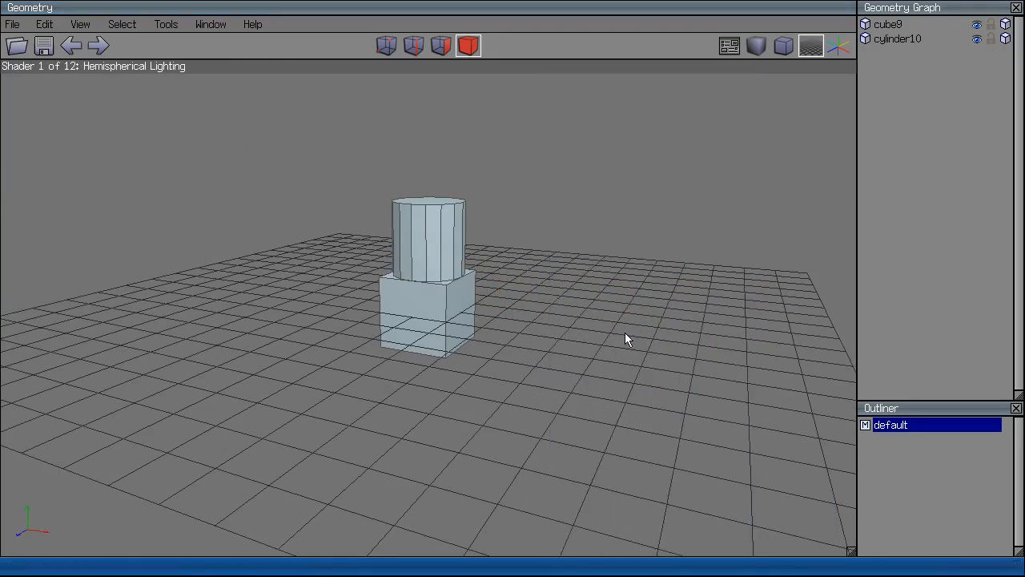
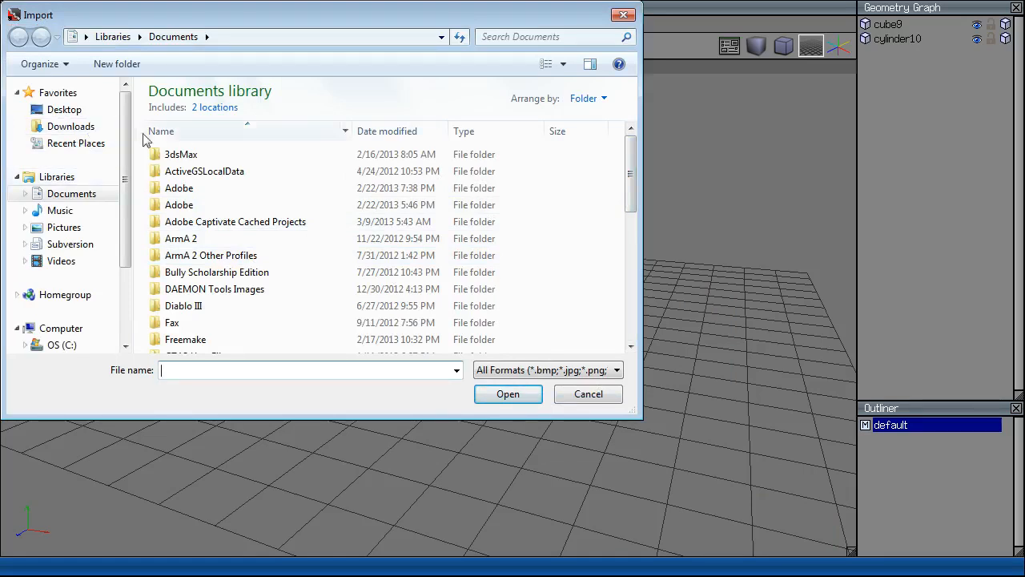
Import the tumblr sword picture from Desktop > Drawing as an image plane.
{"action": "left_click", "coordinate": [58, 112]}
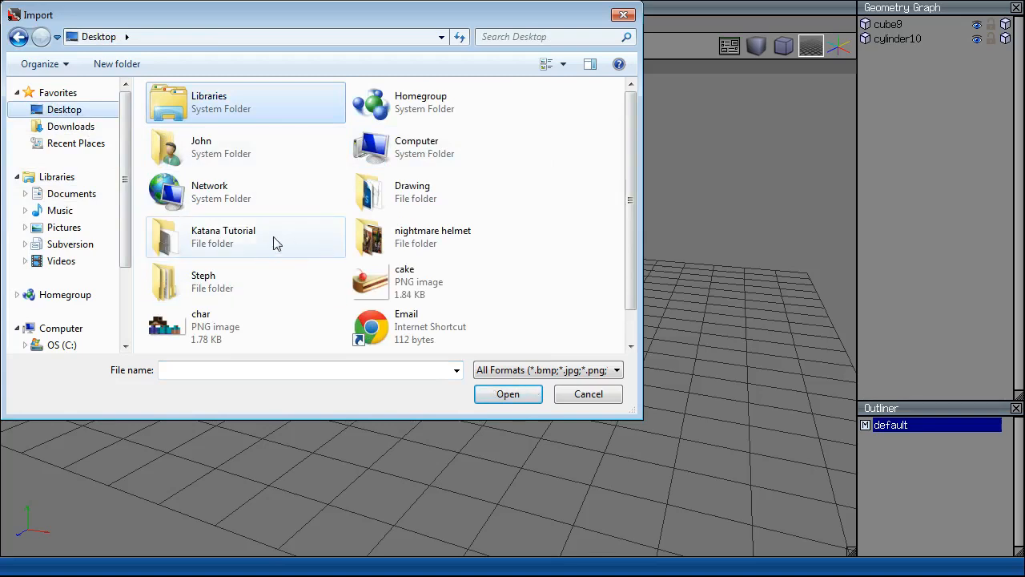
{"action": "left_click_drag", "start_coordinate": [633, 229], "coordinate": [638, 332]}
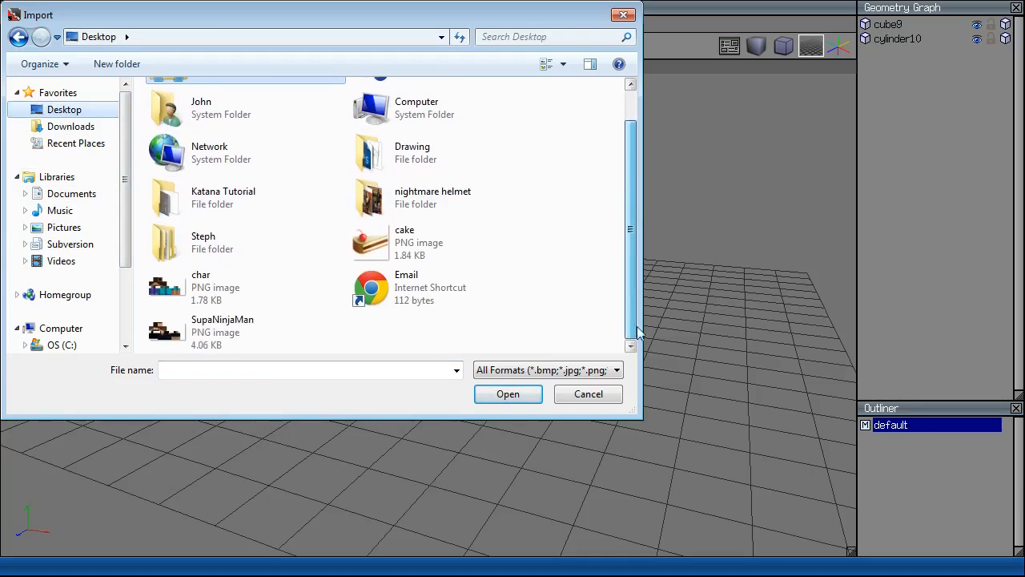
{"action": "scroll", "coordinate": [637, 337], "scroll_direction": "up", "scroll_amount": 2}
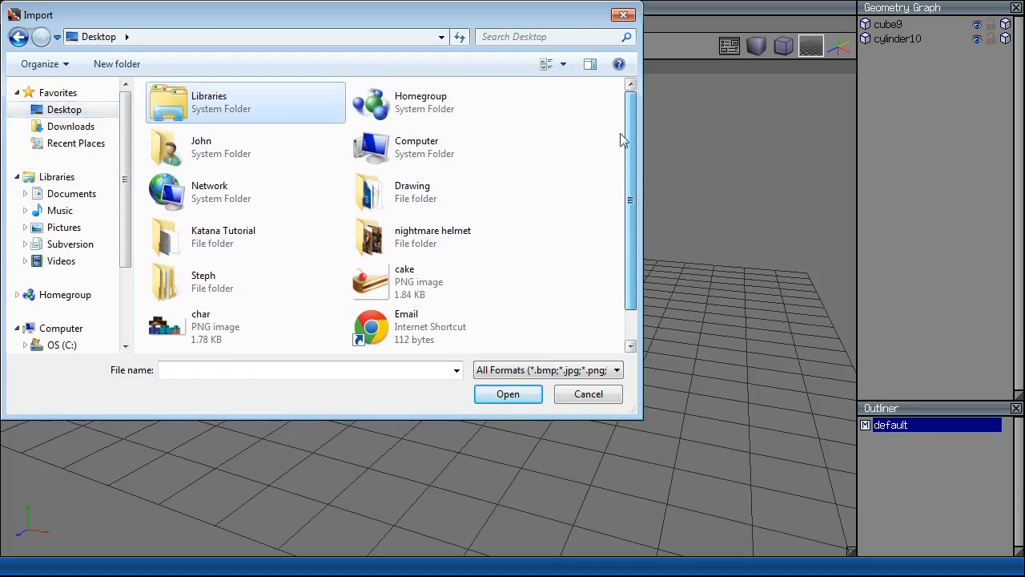
{"action": "double_click", "coordinate": [443, 195]}
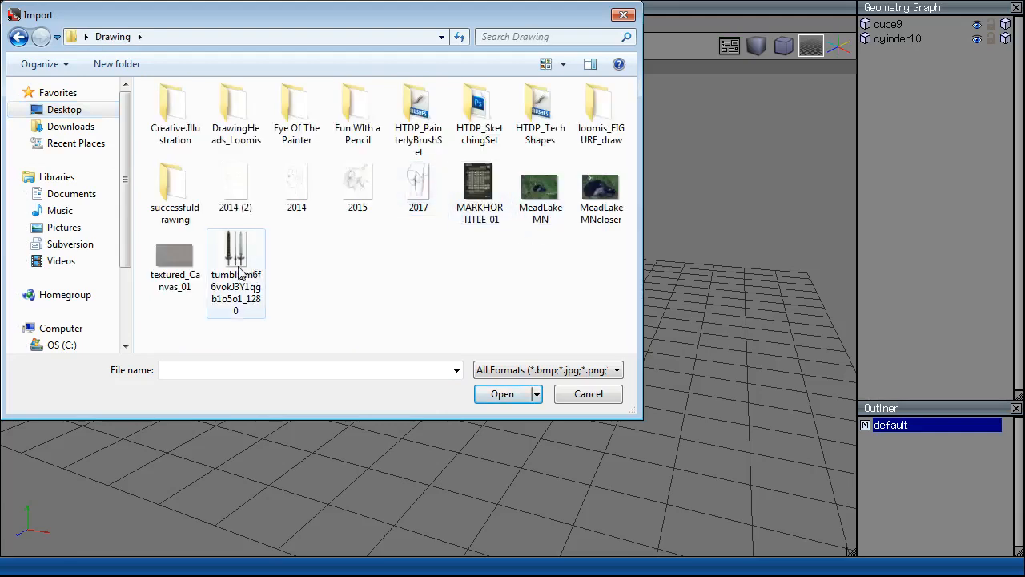
{"action": "double_click", "coordinate": [241, 272]}
Delete the old cube and cylinder so only the image plane remains.
{"action": "left_click", "coordinate": [458, 271]}
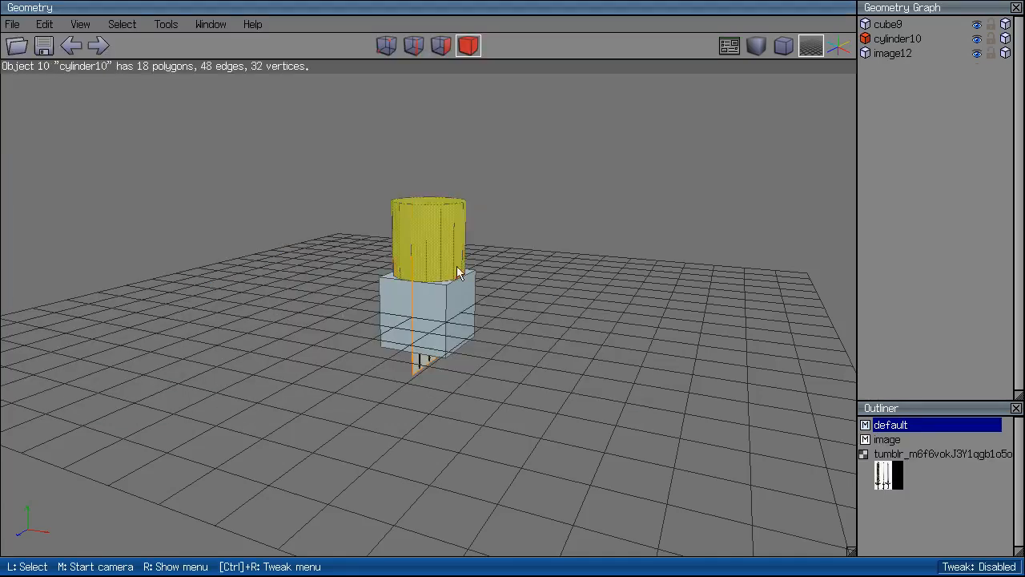
{"action": "left_click", "coordinate": [459, 302]}
{"action": "key", "text": "Delete"}
{"action": "scroll", "coordinate": [542, 286], "scroll_direction": "up", "scroll_amount": 5}
{"action": "middle_click", "coordinate": [545, 286]}
{"action": "left_click", "coordinate": [545, 287]}
Move the sword image plane along the X axis.
{"action": "left_click", "coordinate": [455, 302]}
{"action": "middle_click", "coordinate": [594, 313]}
{"action": "left_click", "coordinate": [594, 313]}
{"action": "right_click", "coordinate": [623, 220]}
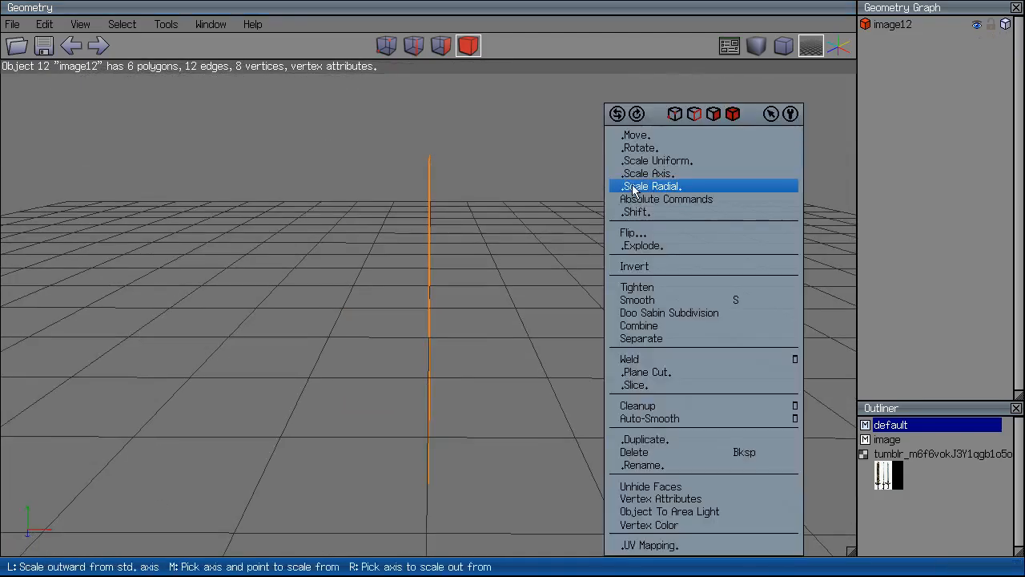
{"action": "left_click", "coordinate": [634, 135]}
{"action": "left_click", "coordinate": [633, 163]}
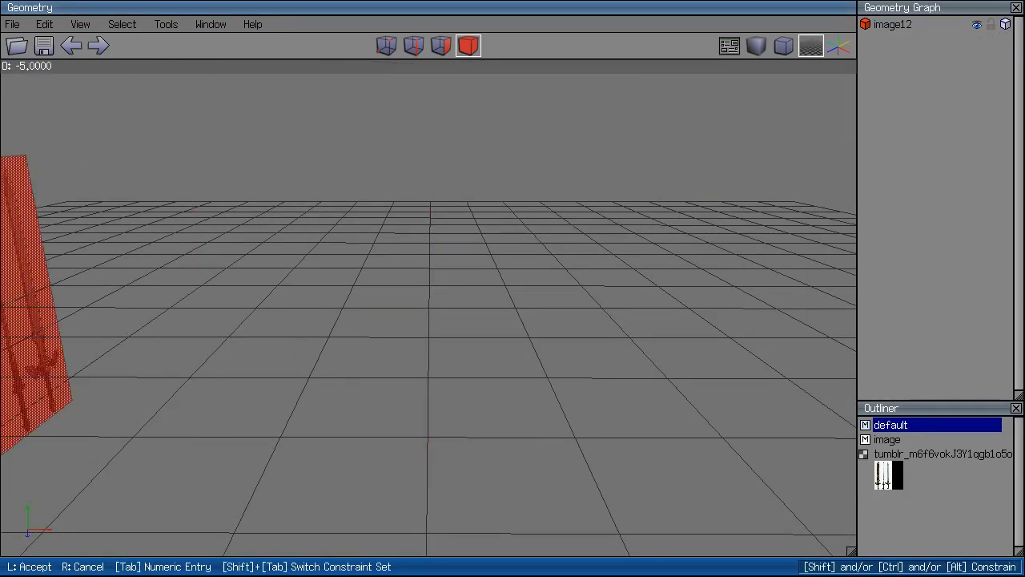
{"action": "left_click", "coordinate": [634, 163]}
{"action": "left_click", "coordinate": [69, 372]}
In the X-axis view, scale the image plane uniformly to about 500%.
{"action": "key", "text": "x"}
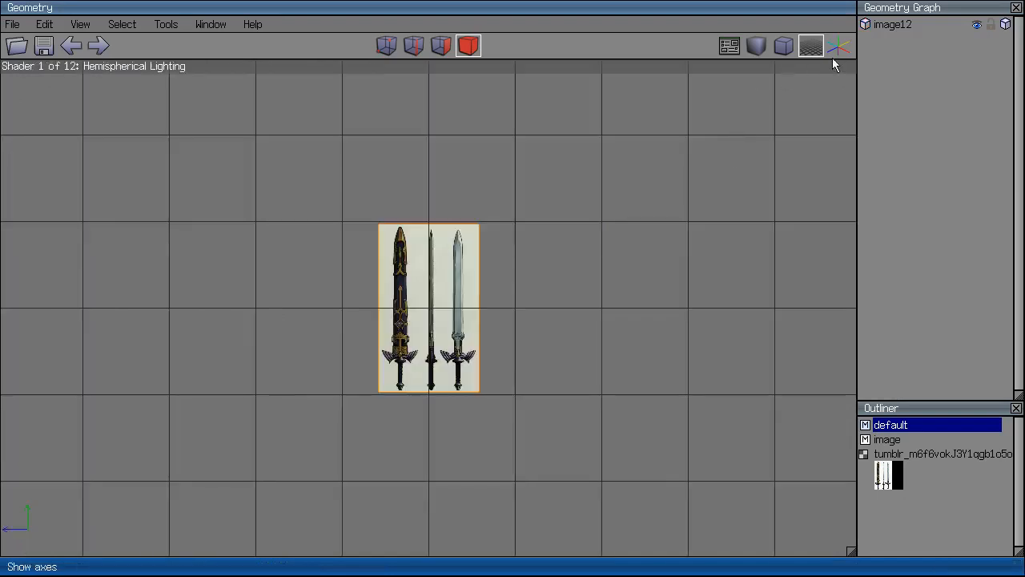
{"action": "left_click", "coordinate": [473, 270]}
{"action": "scroll", "coordinate": [511, 273], "scroll_direction": "down", "scroll_amount": 8}
{"action": "right_click", "coordinate": [505, 222]}
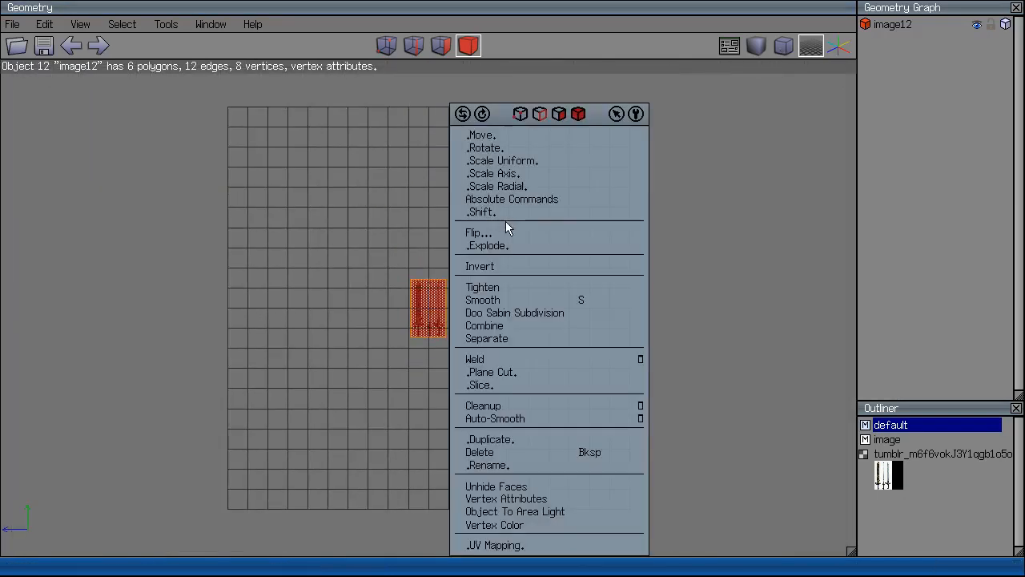
{"action": "left_click", "coordinate": [528, 160]}
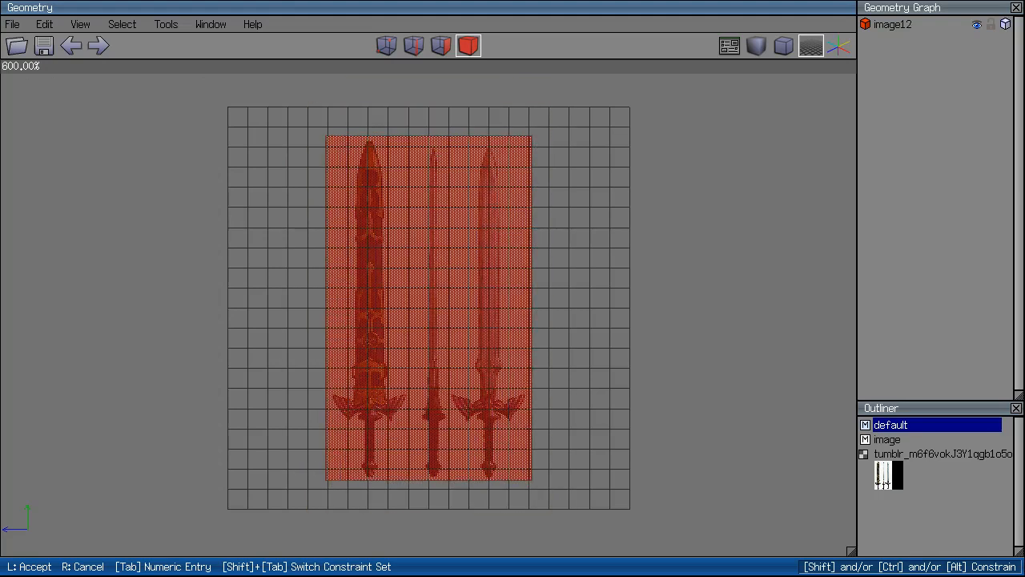
{"action": "left_click", "coordinate": [485, 185]}
Raise the image plane along Y above the grid and switch to orthographic view.
{"action": "right_click", "coordinate": [485, 185]}
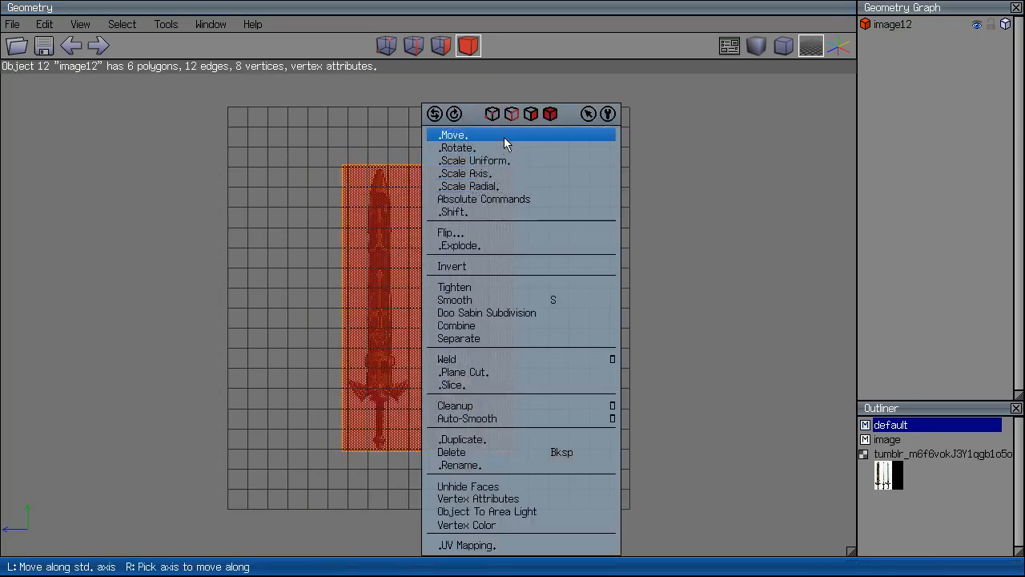
{"action": "left_click", "coordinate": [504, 137]}
{"action": "left_click", "coordinate": [489, 179]}
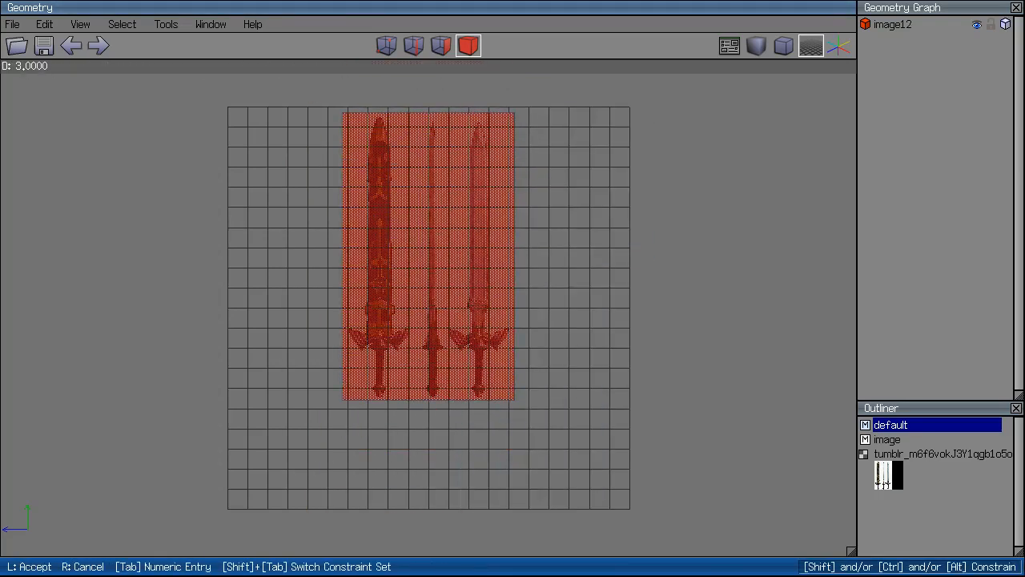
{"action": "left_click", "coordinate": [373, 184]}
{"action": "left_click", "coordinate": [431, 186]}
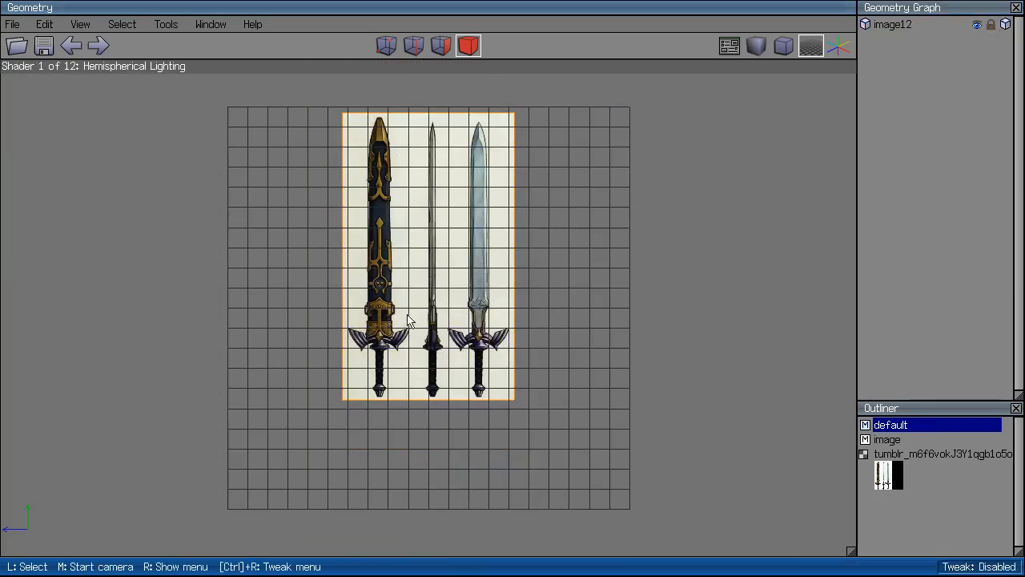
{"action": "left_click", "coordinate": [788, 52]}
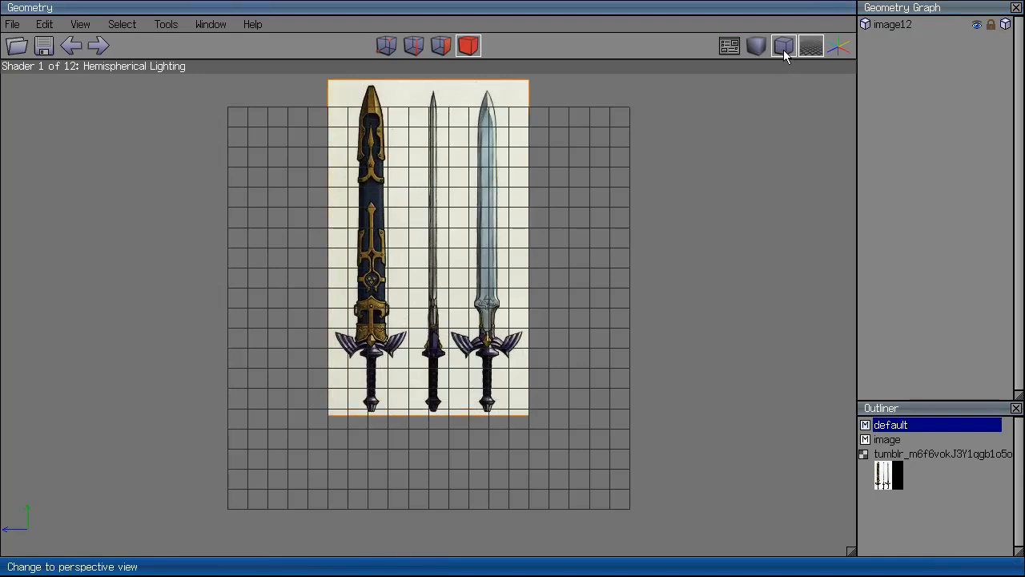
{"action": "scroll", "coordinate": [488, 281], "scroll_direction": "up", "scroll_amount": 3}
Add a cube (cube13) to the scene, undoing an accidentally added cone.
{"action": "right_click", "coordinate": [488, 282]}
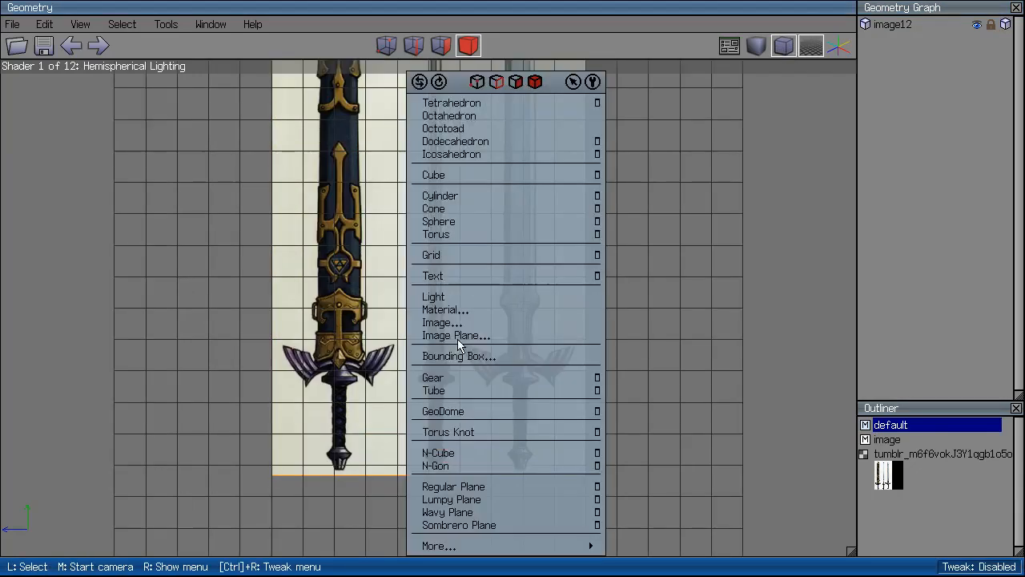
{"action": "left_click", "coordinate": [508, 206]}
{"action": "key", "text": "ctrl+z"}
{"action": "right_click", "coordinate": [656, 269]}
{"action": "left_click", "coordinate": [671, 173]}
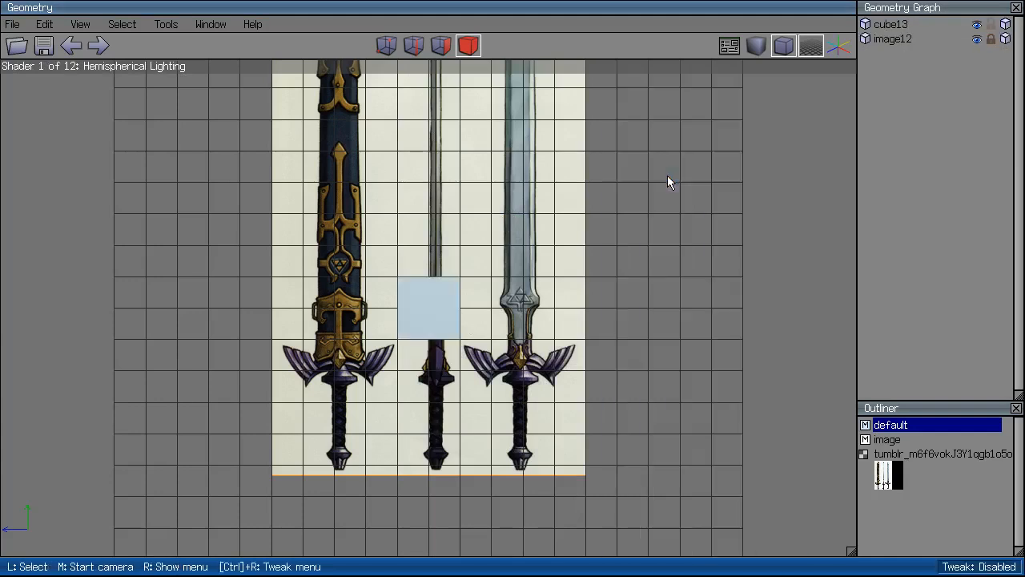
{"action": "middle_click", "coordinate": [669, 183]}
{"action": "left_click", "coordinate": [543, 350]}
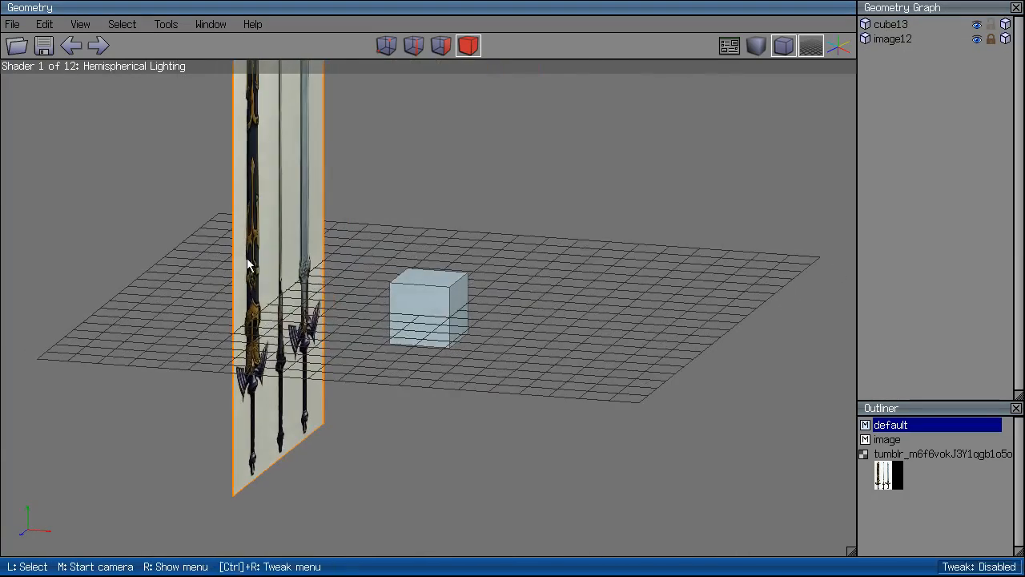
Move the cube along X to line it up with the right-hand sword.
{"action": "key", "text": "x"}
{"action": "scroll", "coordinate": [539, 253], "scroll_direction": "up", "scroll_amount": 3}
{"action": "right_click", "coordinate": [539, 253]}
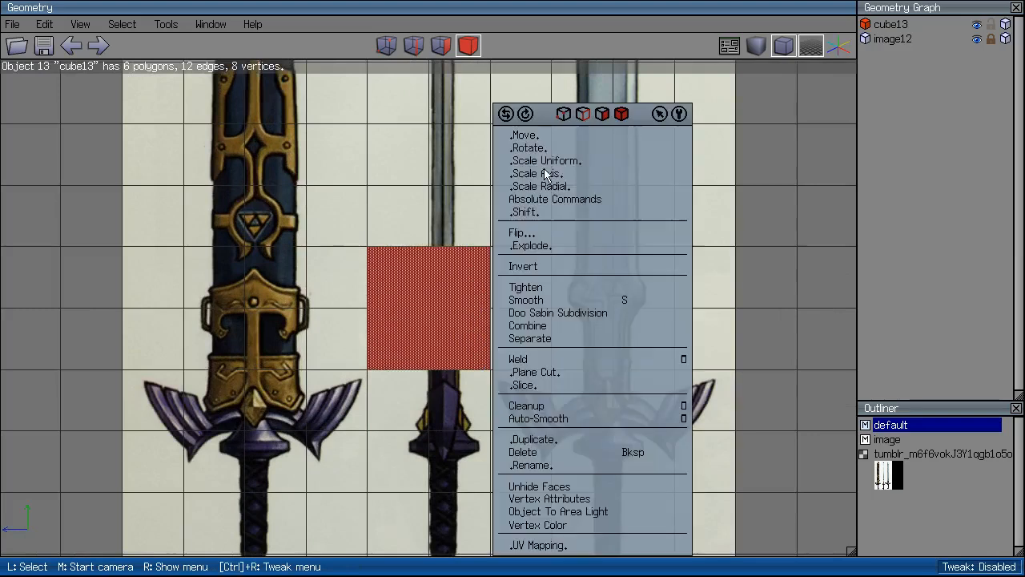
{"action": "left_click", "coordinate": [562, 133]}
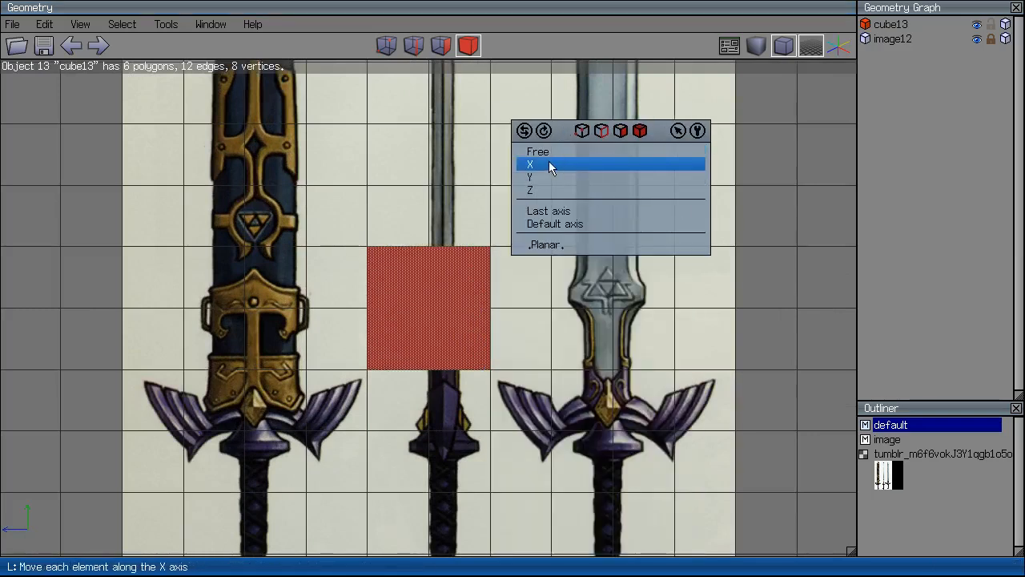
{"action": "left_click", "coordinate": [550, 170]}
{"action": "left_click", "coordinate": [550, 169]}
Move the cube along Z so it sits over the blade above the guard.
{"action": "right_click", "coordinate": [550, 169]}
{"action": "left_click", "coordinate": [549, 149]}
{"action": "left_click", "coordinate": [542, 192]}
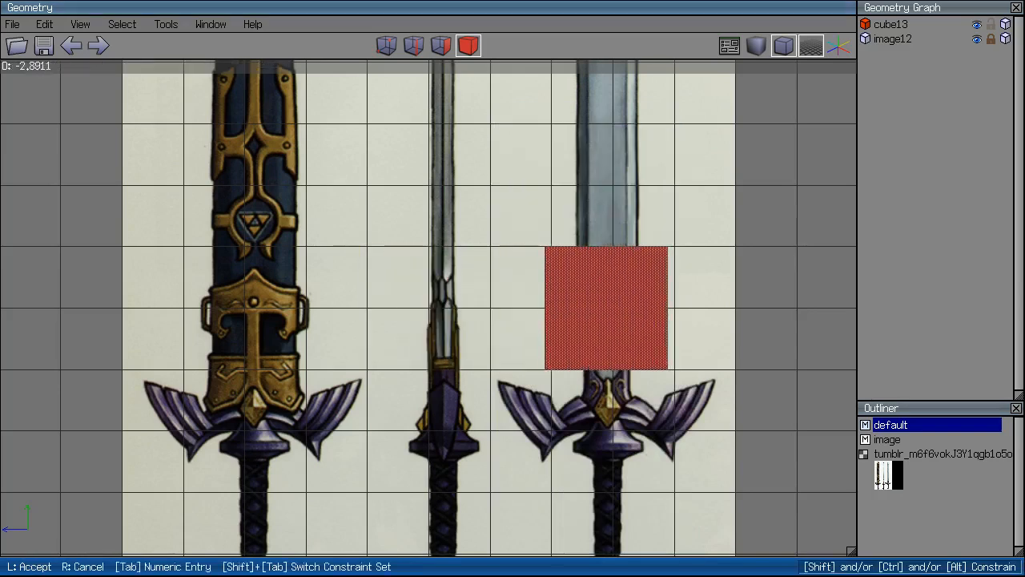
{"action": "left_click", "coordinate": [607, 284]}
{"action": "left_click", "coordinate": [441, 45]}
Push the cube's two opposite faces inward along their normals to the blade's width.
{"action": "right_click", "coordinate": [676, 177]}
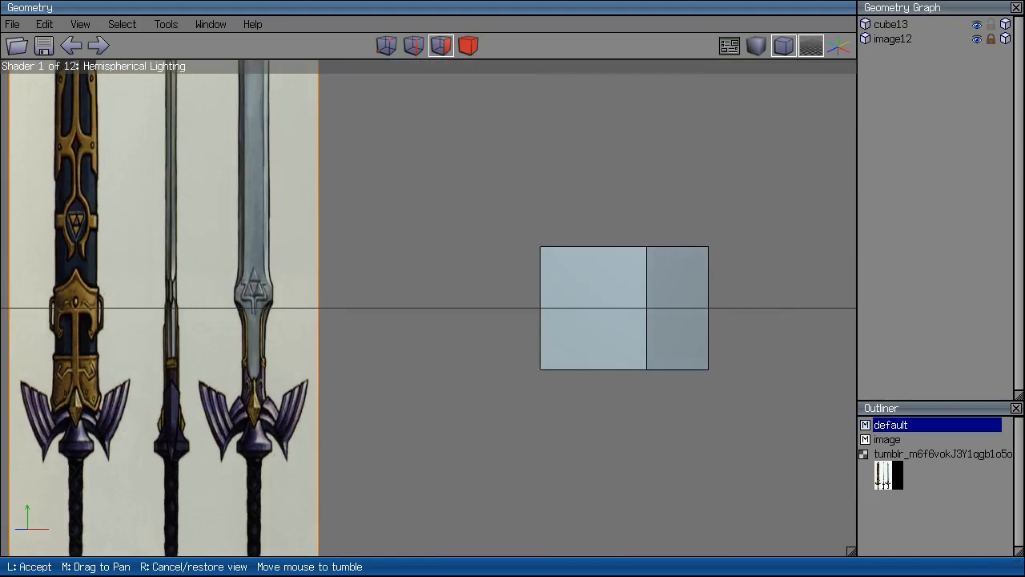
{"action": "left_click", "coordinate": [622, 284]}
{"action": "left_click", "coordinate": [622, 284]}
{"action": "middle_click", "coordinate": [622, 285]}
{"action": "left_click", "coordinate": [547, 268]}
{"action": "left_click", "coordinate": [497, 376]}
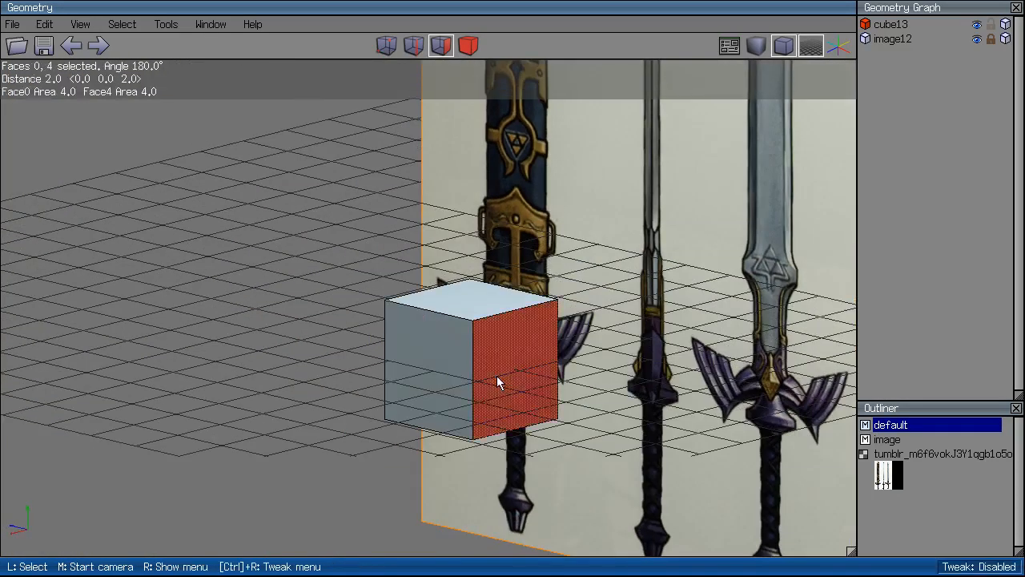
{"action": "key", "text": "z"}
{"action": "right_click", "coordinate": [658, 167]}
{"action": "left_click", "coordinate": [674, 93]}
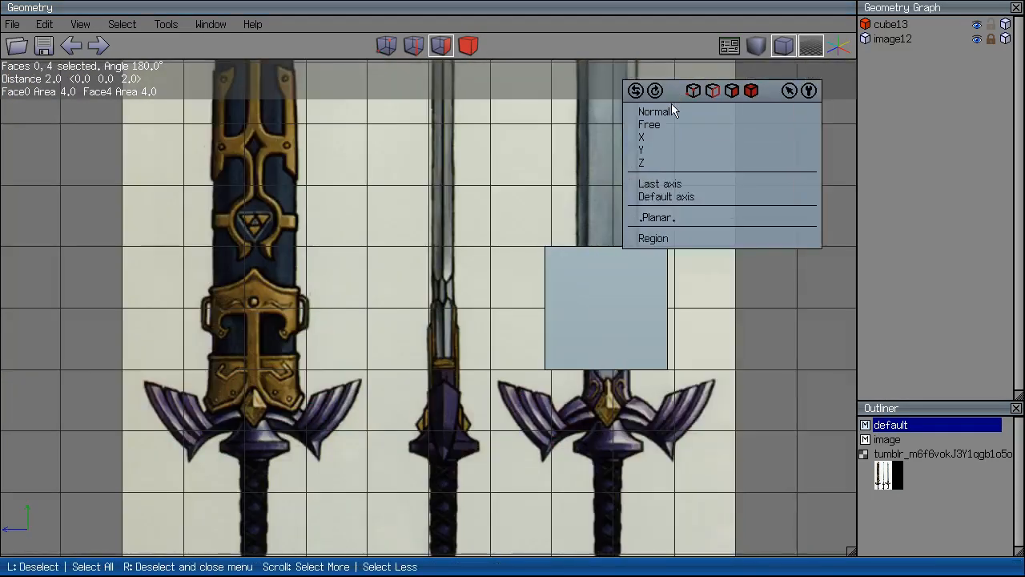
{"action": "left_click", "coordinate": [672, 112]}
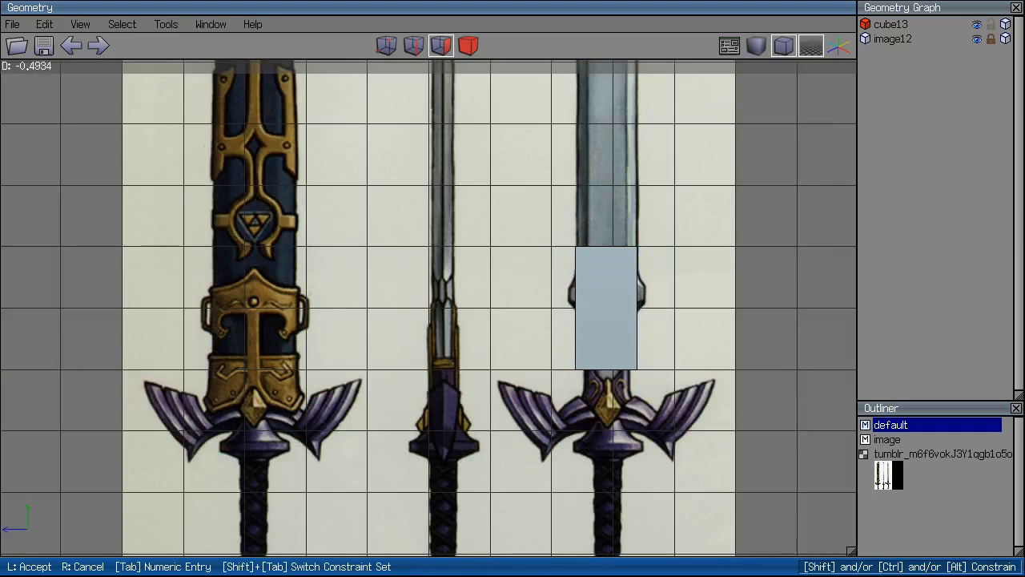
{"action": "left_click", "coordinate": [708, 145]}
Move the cube's front face along its normal.
{"action": "left_click_drag", "start_coordinate": [675, 169], "coordinate": [629, 403], "text": "ctrl"}
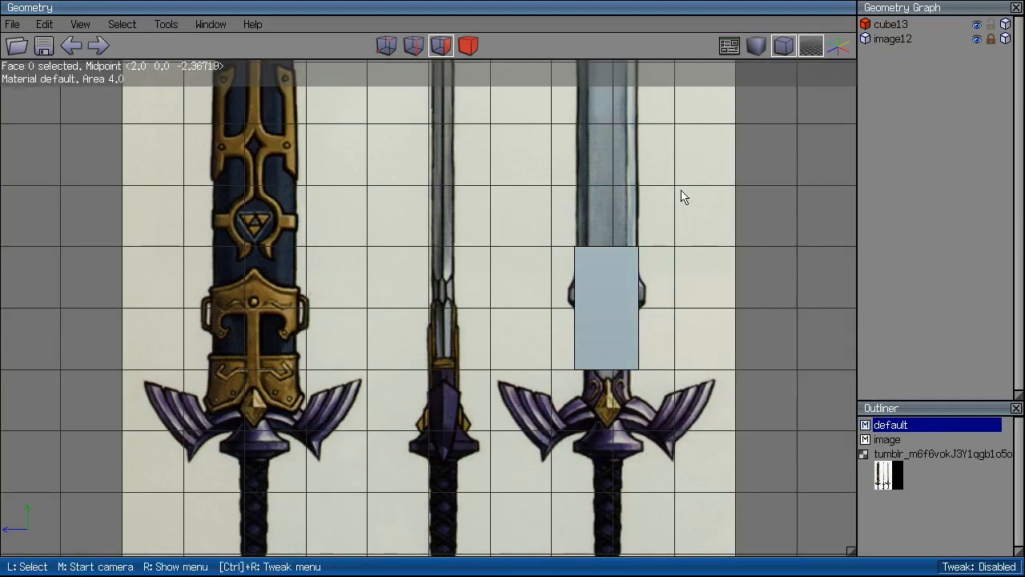
{"action": "right_click", "coordinate": [681, 191]}
{"action": "left_click", "coordinate": [704, 93]}
{"action": "left_click", "coordinate": [702, 102]}
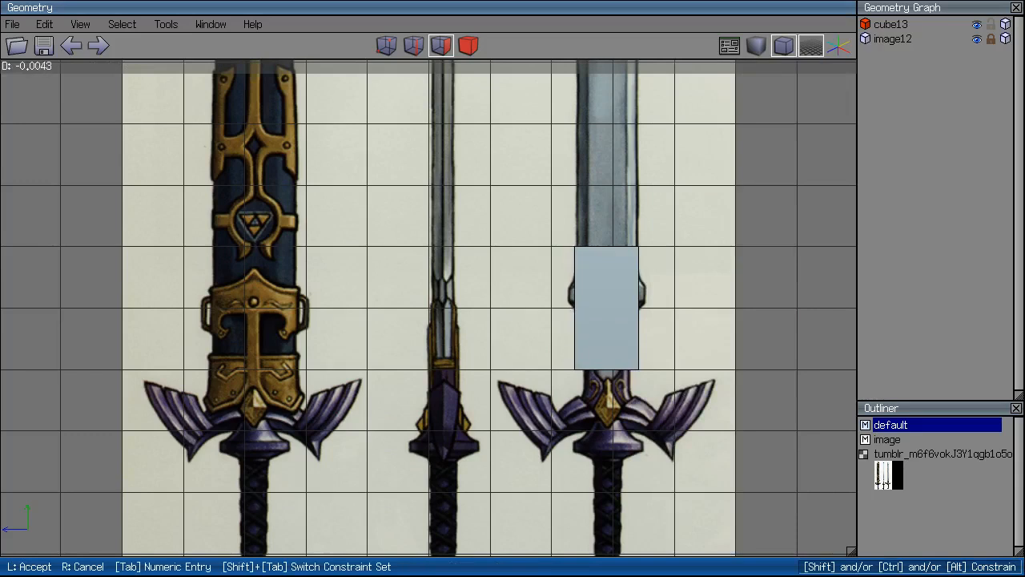
{"action": "left_click", "coordinate": [705, 142]}
{"action": "left_click_drag", "start_coordinate": [705, 141], "coordinate": [525, 493], "text": "ctrl+alt"}
Move the whole cube up along Y onto the blade just above the guard.
{"action": "left_click", "coordinate": [468, 43]}
{"action": "left_click", "coordinate": [616, 276]}
{"action": "right_click", "coordinate": [693, 186]}
{"action": "left_click", "coordinate": [706, 137]}
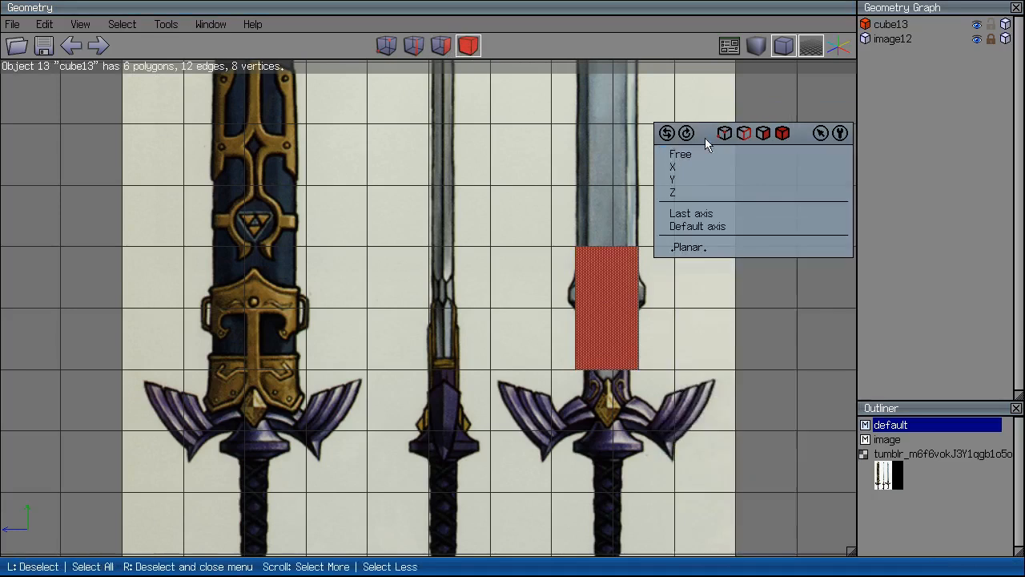
{"action": "left_click", "coordinate": [707, 179]}
{"action": "left_click", "coordinate": [615, 227]}
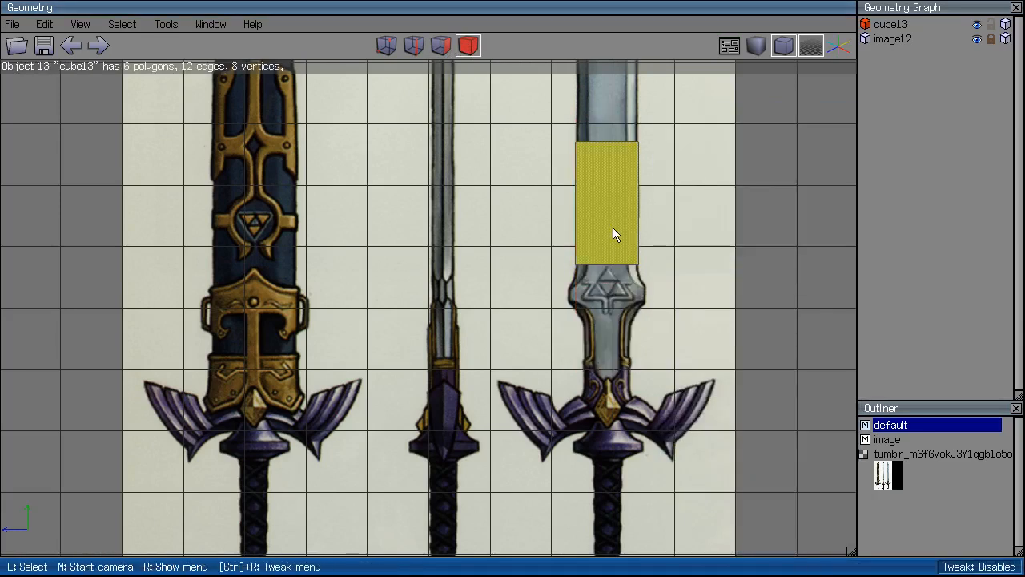
{"action": "left_click", "coordinate": [614, 227]}
{"action": "scroll", "coordinate": [614, 227], "scroll_direction": "down", "scroll_amount": 4}
{"action": "key", "text": "Up"}
{"action": "key", "text": "Up"}
{"action": "key", "text": "Up"}
{"action": "key", "text": "Up"}
{"action": "key", "text": "Up"}
{"action": "key", "text": "Up"}
{"action": "left_click", "coordinate": [448, 44]}
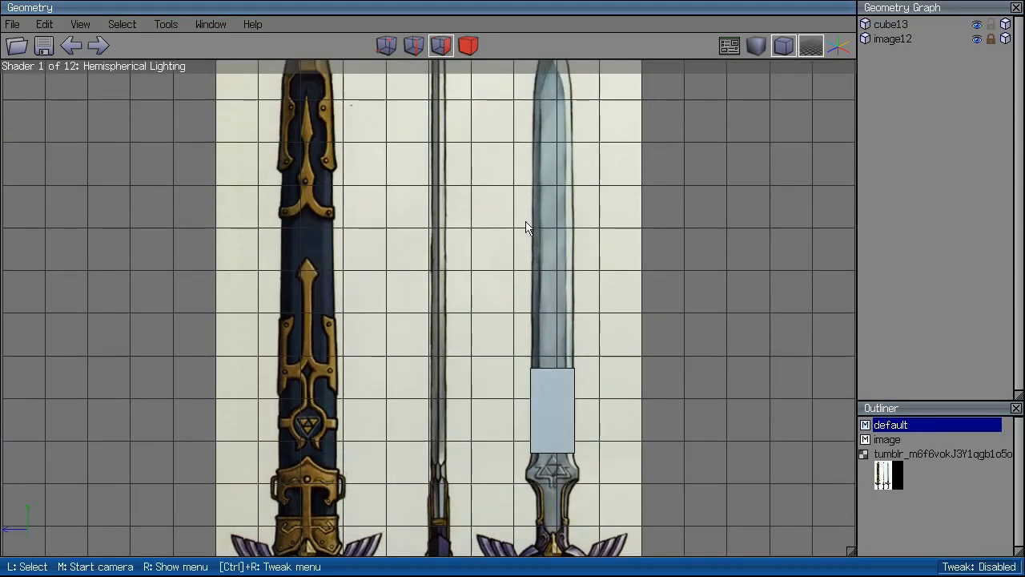
{"action": "middle_click", "coordinate": [544, 262]}
{"action": "left_click", "coordinate": [554, 401]}
{"action": "left_click", "coordinate": [554, 400]}
Pull the cube's top face up along its normal to the blade tip.
{"action": "left_click", "coordinate": [555, 391]}
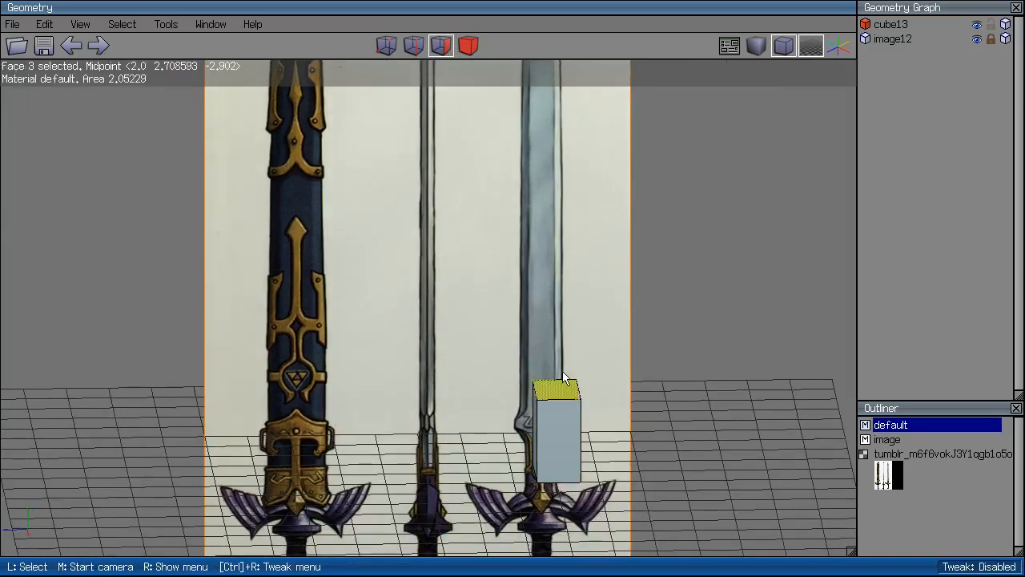
{"action": "key", "text": "x"}
{"action": "scroll", "coordinate": [583, 181], "scroll_direction": "down", "scroll_amount": 2}
{"action": "right_click", "coordinate": [583, 187]}
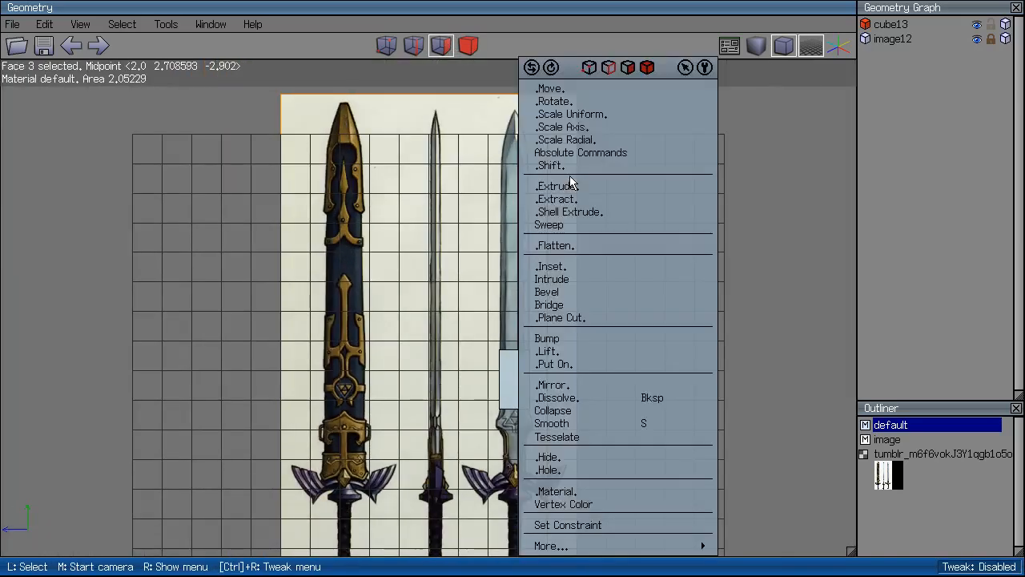
{"action": "left_click", "coordinate": [575, 90]}
{"action": "left_click", "coordinate": [561, 105]}
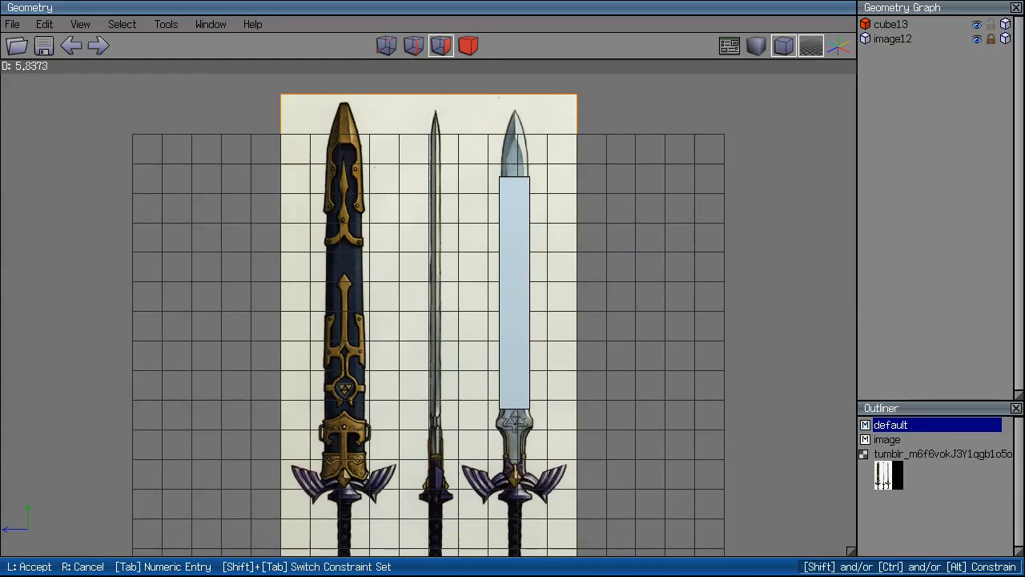
{"action": "left_click", "coordinate": [561, 112]}
{"action": "scroll", "coordinate": [586, 222], "scroll_direction": "up", "scroll_amount": 3}
Scale the top face along X twice to narrow it to the blade's width.
{"action": "right_click", "coordinate": [700, 186]}
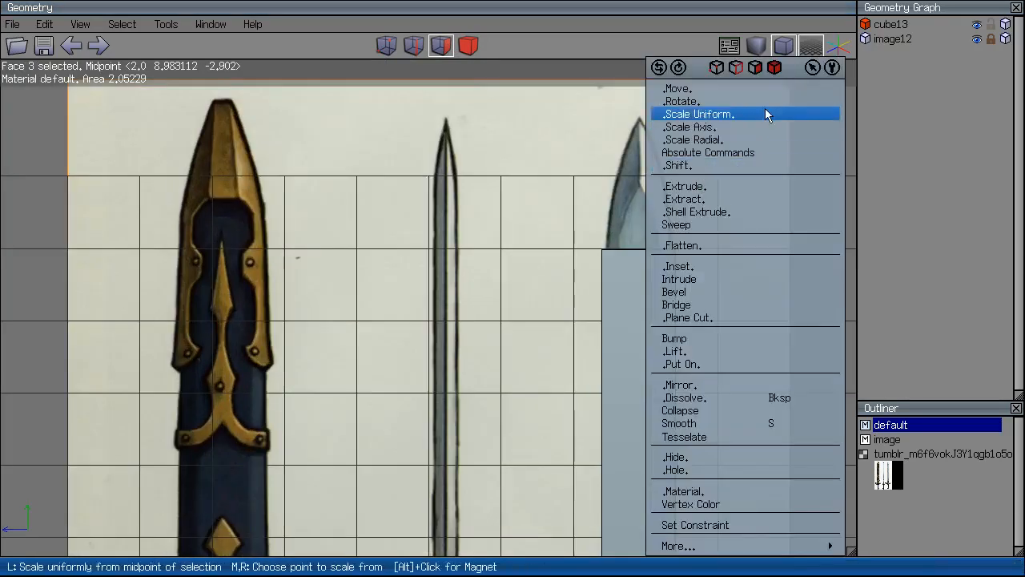
{"action": "left_click", "coordinate": [761, 129]}
{"action": "left_click", "coordinate": [755, 147]}
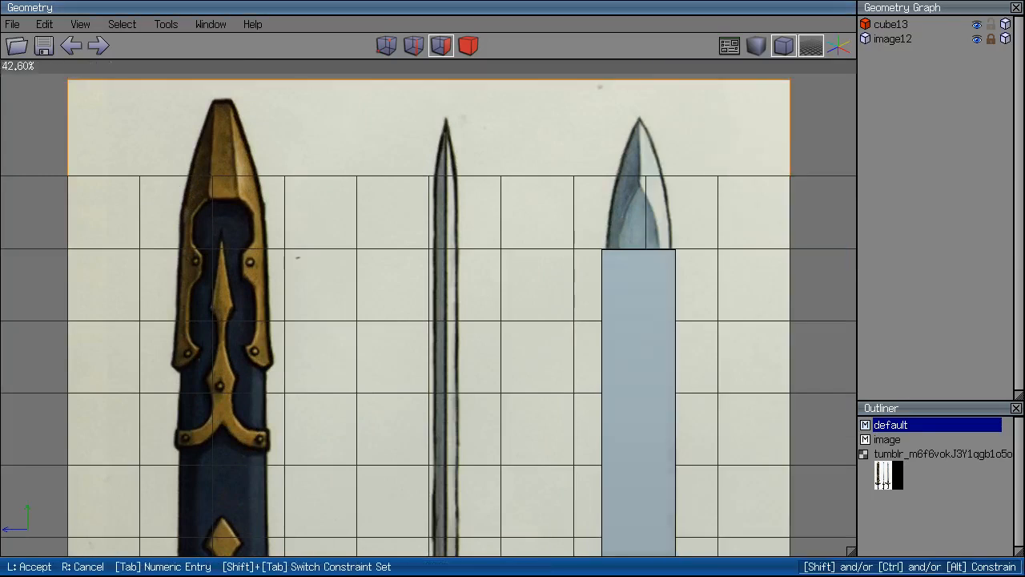
{"action": "left_click", "coordinate": [772, 137]}
{"action": "right_click", "coordinate": [771, 137]}
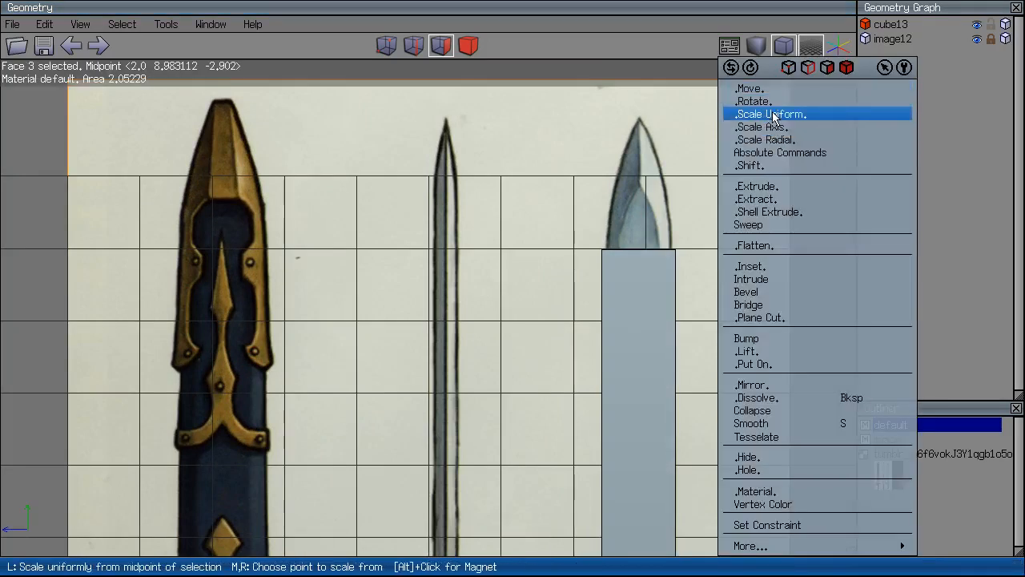
{"action": "left_click", "coordinate": [761, 127]}
{"action": "left_click", "coordinate": [781, 190]}
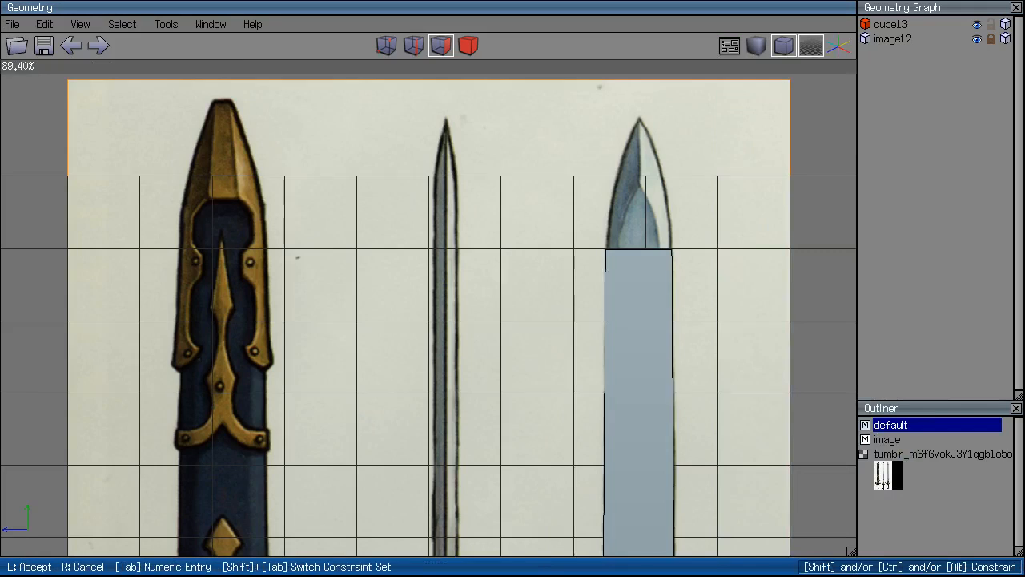
{"action": "left_click", "coordinate": [597, 306]}
{"action": "scroll", "coordinate": [596, 306], "scroll_direction": "down", "scroll_amount": 5}
{"action": "key", "text": "Right"}
{"action": "key", "text": "Right"}
{"action": "key", "text": "Right"}
{"action": "left_click_drag", "start_coordinate": [521, 222], "coordinate": [341, 338], "text": "ctrl"}
{"action": "scroll", "coordinate": [455, 211], "scroll_direction": "up", "scroll_amount": 8}
Convert the box's top edge to vertices and move them along Z to form a point.
{"action": "left_click", "coordinate": [414, 46]}
{"action": "left_click_drag", "start_coordinate": [446, 141], "coordinate": [494, 265]}
{"action": "key", "text": "v"}
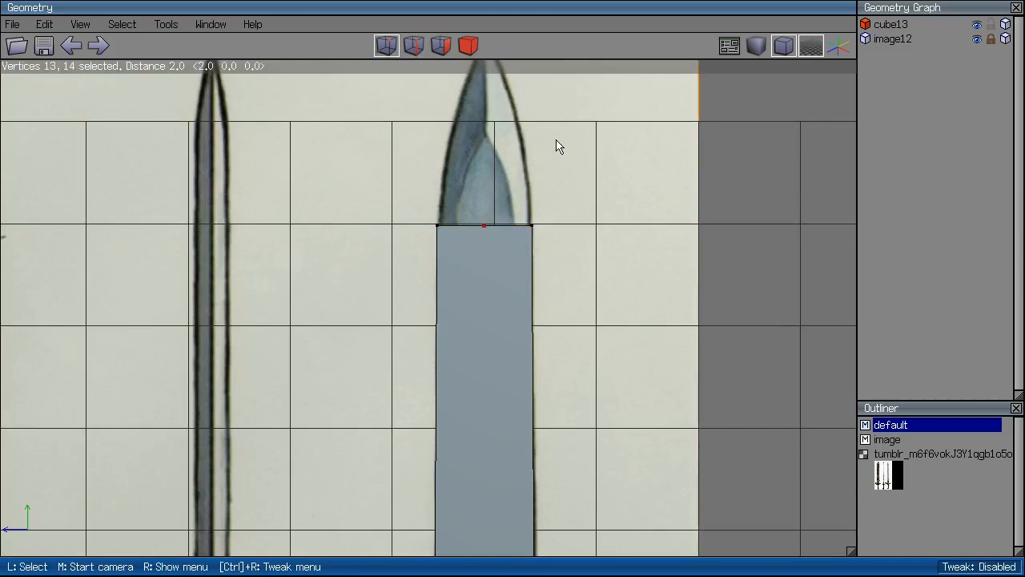
{"action": "right_click", "coordinate": [545, 138]}
{"action": "left_click", "coordinate": [546, 150]}
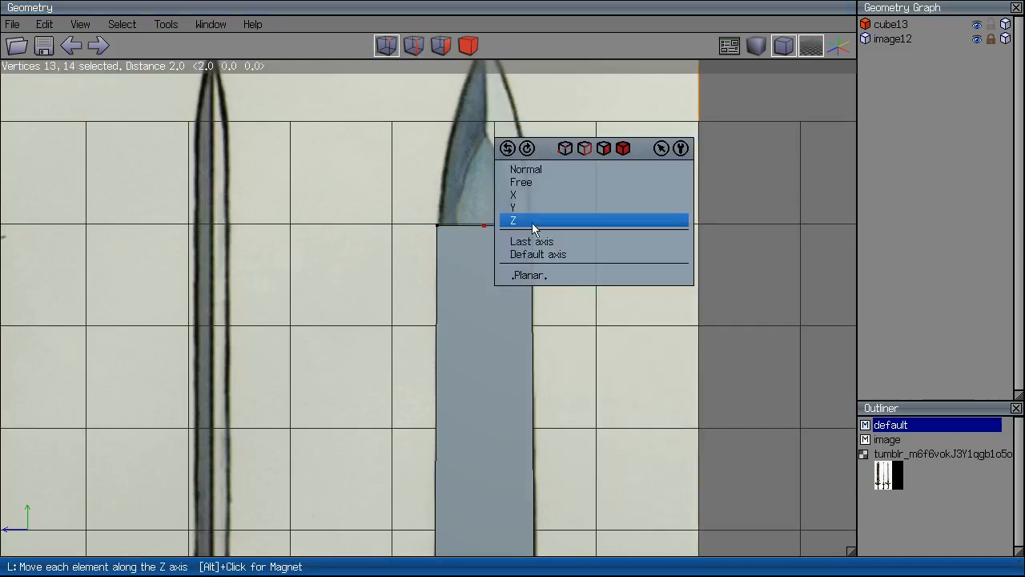
{"action": "left_click", "coordinate": [533, 224]}
{"action": "scroll", "coordinate": [428, 307], "scroll_direction": "down", "scroll_amount": 3}
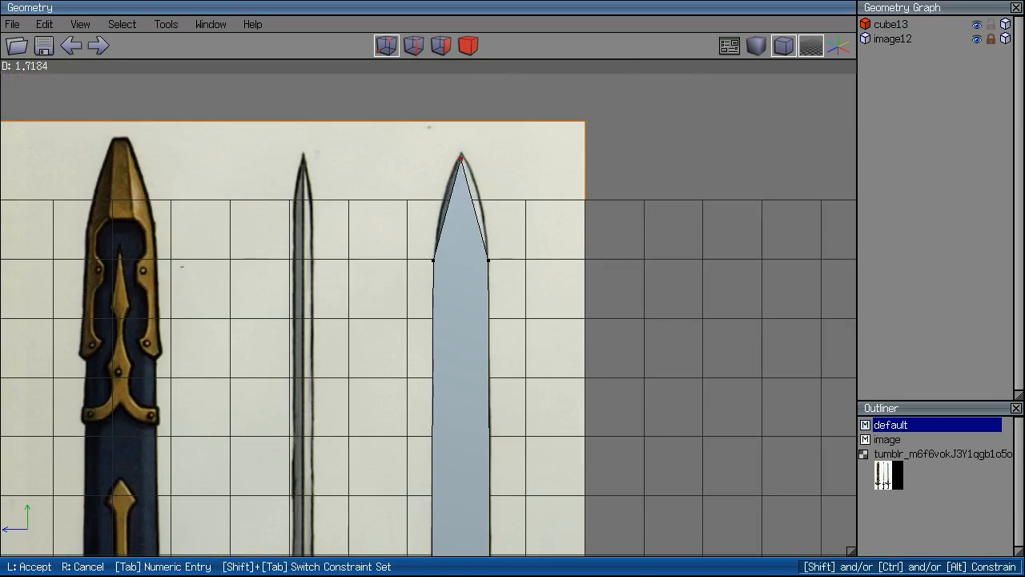
{"action": "left_click", "coordinate": [529, 215]}
{"action": "scroll", "coordinate": [462, 213], "scroll_direction": "down", "scroll_amount": 4}
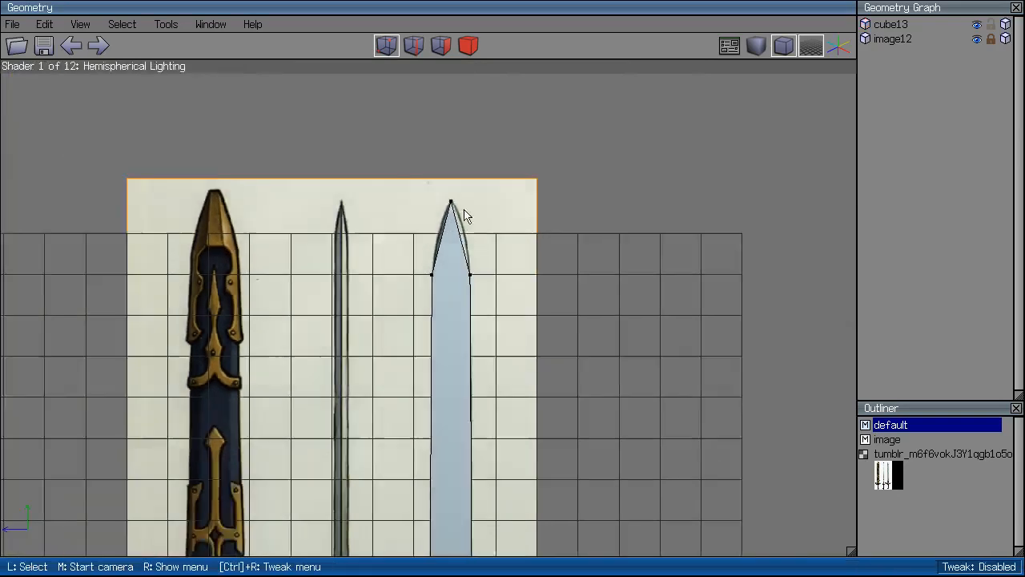
{"action": "key", "text": "Down"}
{"action": "key", "text": "Down"}
{"action": "key", "text": "Down"}
{"action": "key", "text": "Down"}
{"action": "key", "text": "Down"}
{"action": "key", "text": "Down"}
{"action": "key", "text": "Down"}
{"action": "key", "text": "Down"}
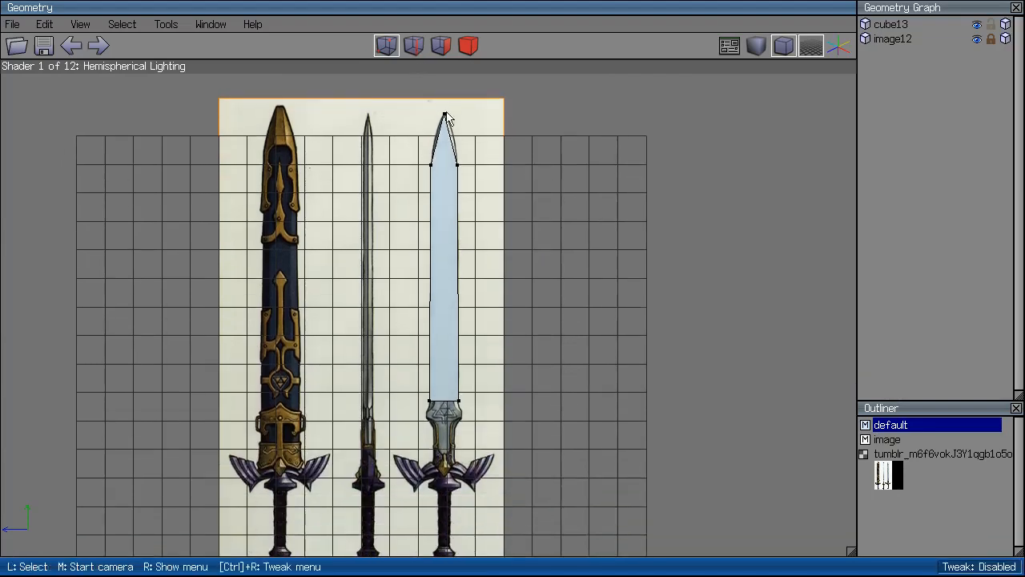
Scale the blade object along X to make it thinner.
{"action": "middle_click", "coordinate": [458, 140]}
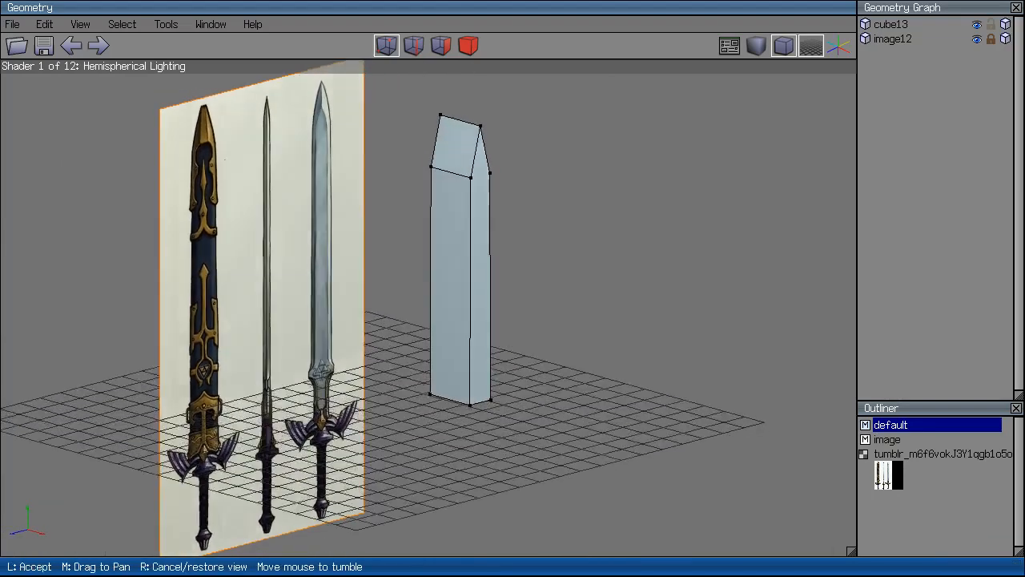
{"action": "left_click", "coordinate": [446, 46]}
{"action": "left_click", "coordinate": [469, 46]}
{"action": "left_click", "coordinate": [448, 194]}
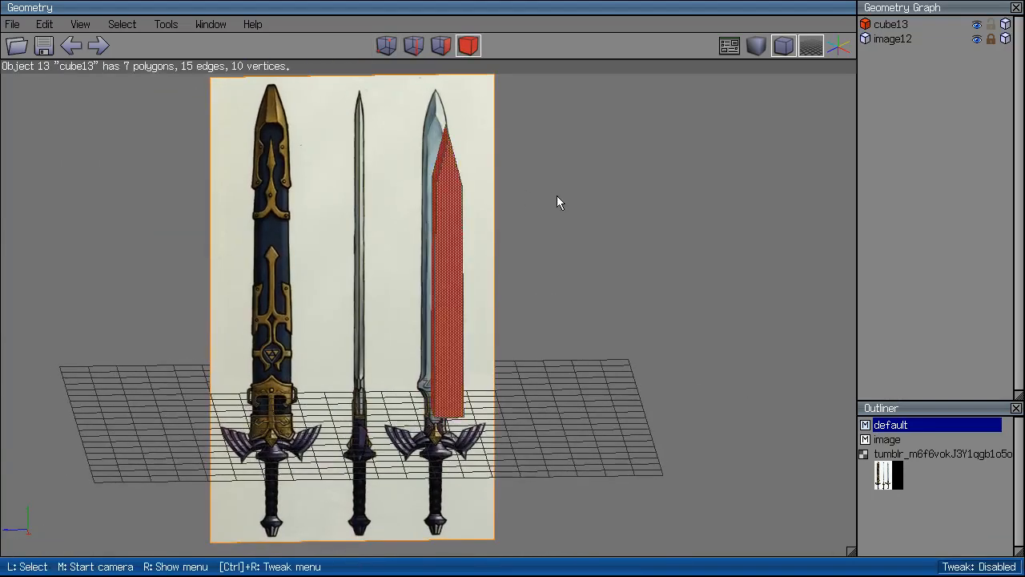
{"action": "middle_click_drag", "start_coordinate": [557, 196], "coordinate": [547, 179]}
{"action": "right_click", "coordinate": [547, 179]}
{"action": "left_click", "coordinate": [567, 176]}
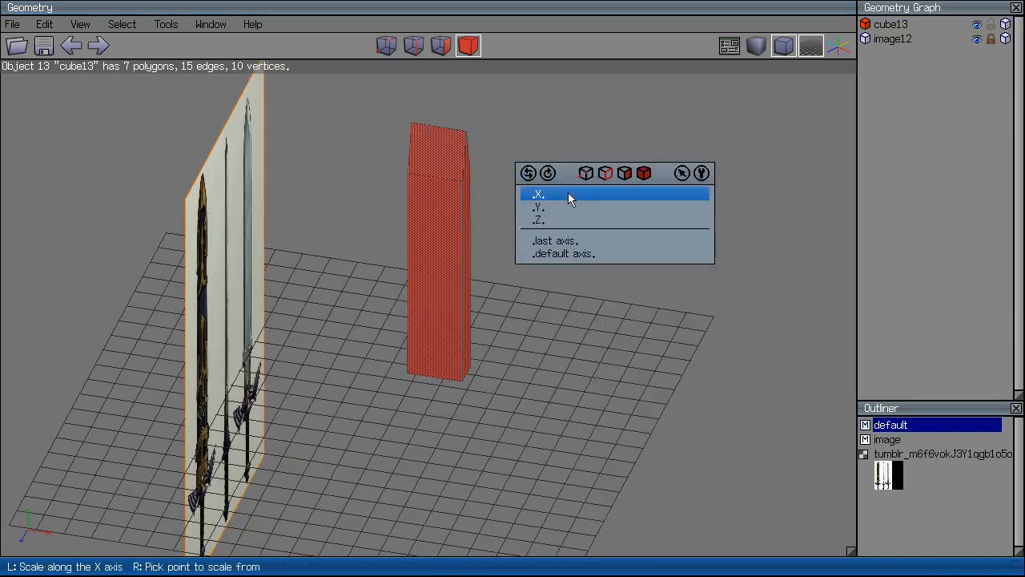
{"action": "key", "text": "Escape"}
{"action": "right_click", "coordinate": [573, 214]}
{"action": "left_click", "coordinate": [564, 173]}
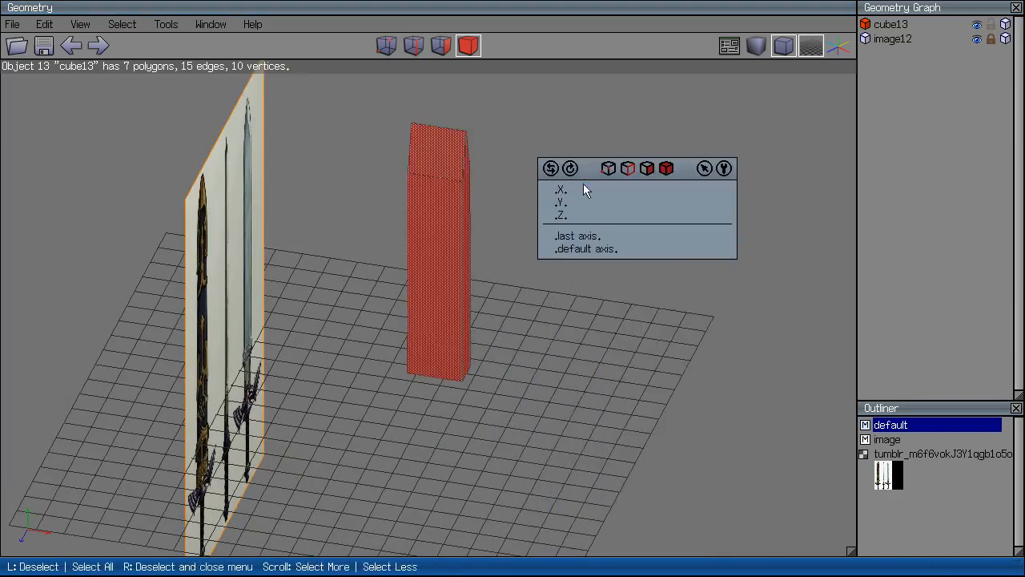
{"action": "left_click", "coordinate": [588, 194]}
{"action": "left_click", "coordinate": [520, 193]}
Check the blade against the sword image, then delete cube13.
{"action": "left_click", "coordinate": [443, 228]}
{"action": "middle_click", "coordinate": [443, 229]}
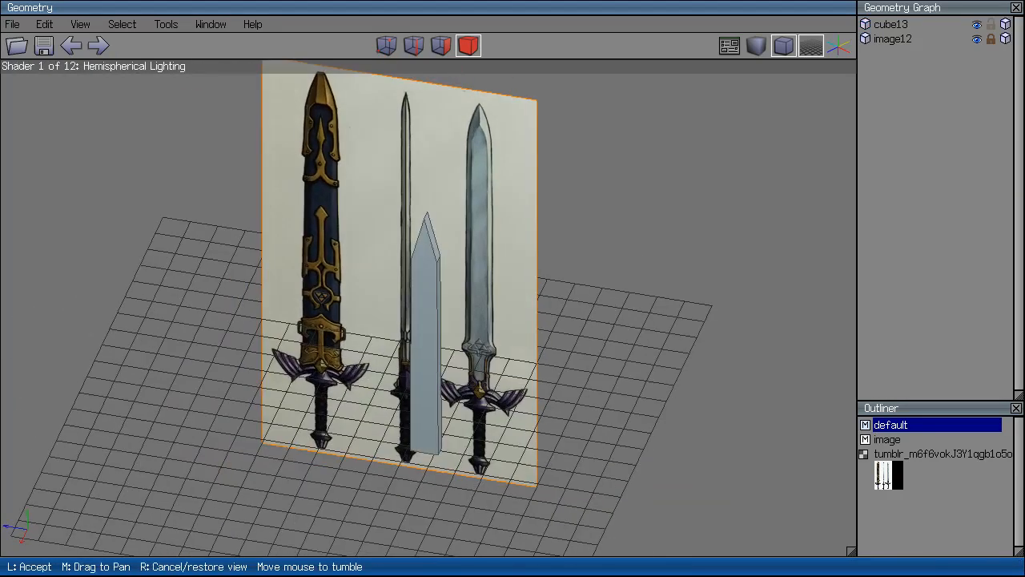
{"action": "left_click", "coordinate": [443, 228]}
{"action": "left_click", "coordinate": [1005, 38]}
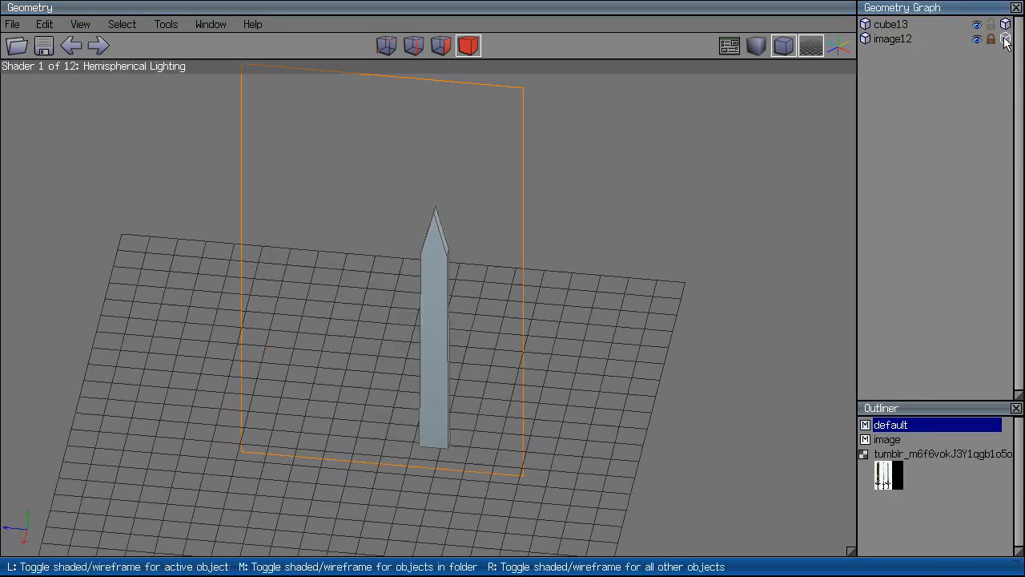
{"action": "left_click", "coordinate": [1005, 38]}
{"action": "left_click", "coordinate": [776, 60]}
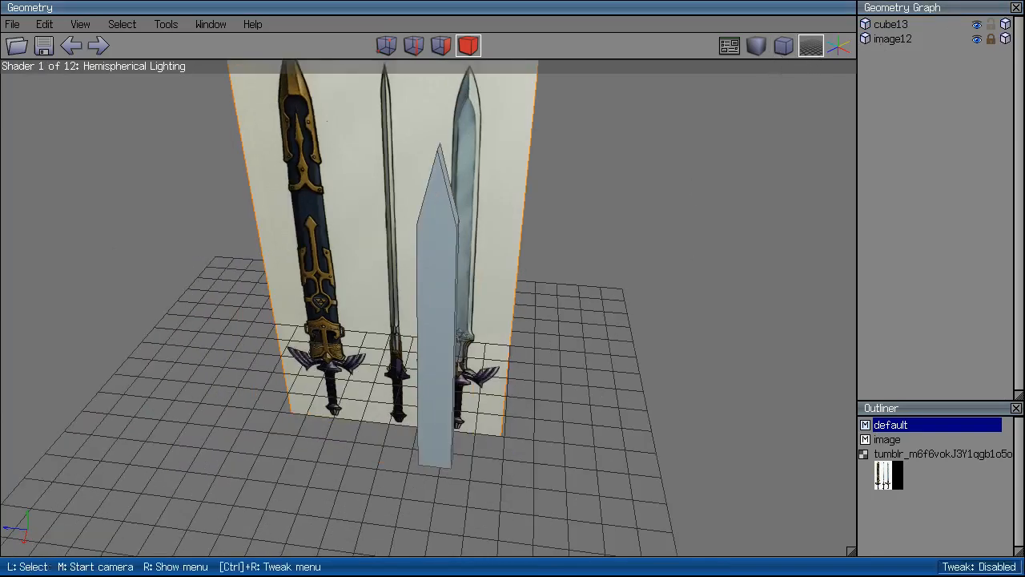
{"action": "middle_click", "coordinate": [561, 240]}
{"action": "left_click", "coordinate": [359, 281]}
{"action": "left_click", "coordinate": [380, 272]}
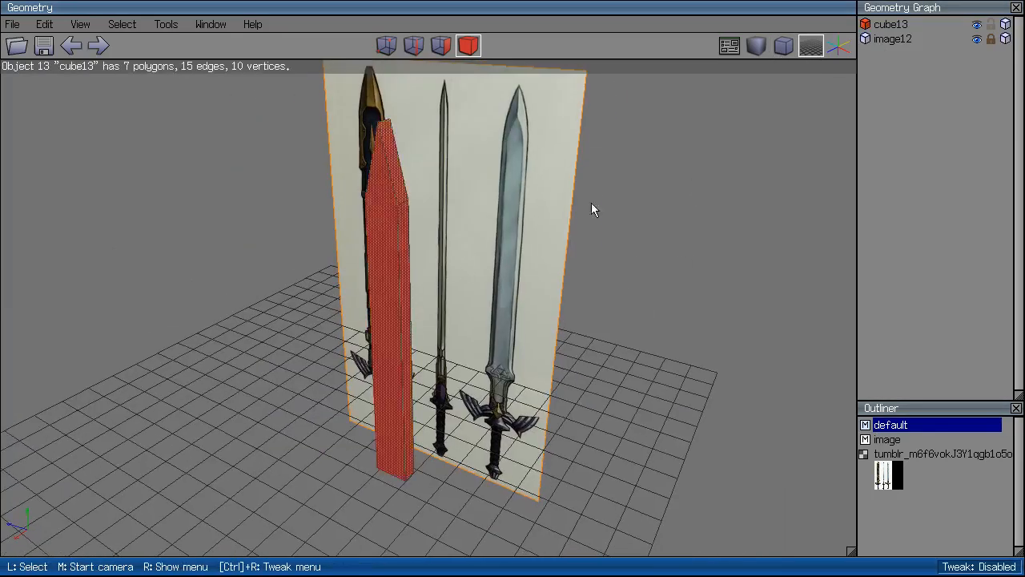
{"action": "key", "text": "Delete"}
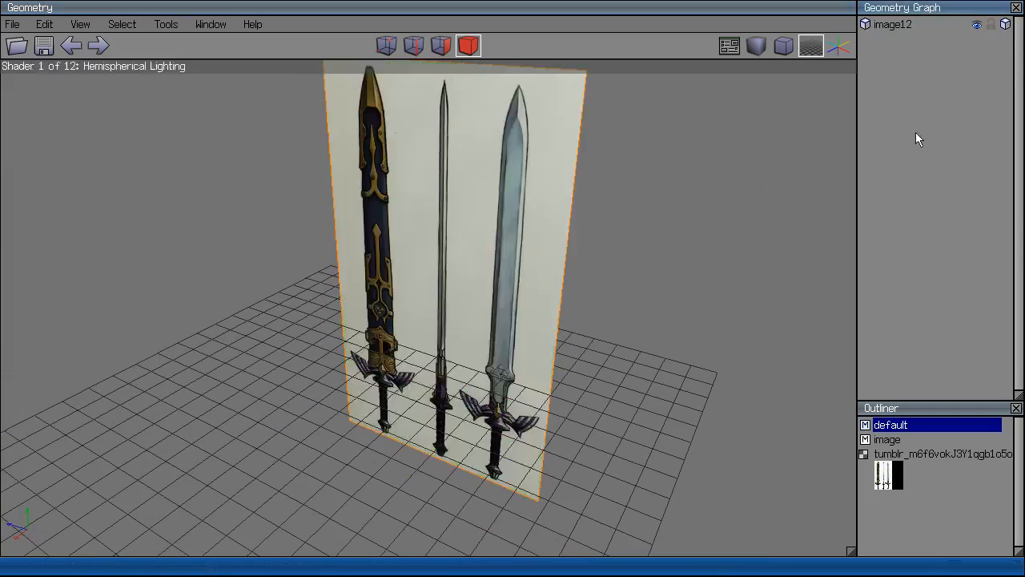
Delete the sword reference image plane from the scene.
{"action": "left_click", "coordinate": [409, 210]}
{"action": "key", "text": "Delete"}
{"action": "right_click", "coordinate": [385, 255]}
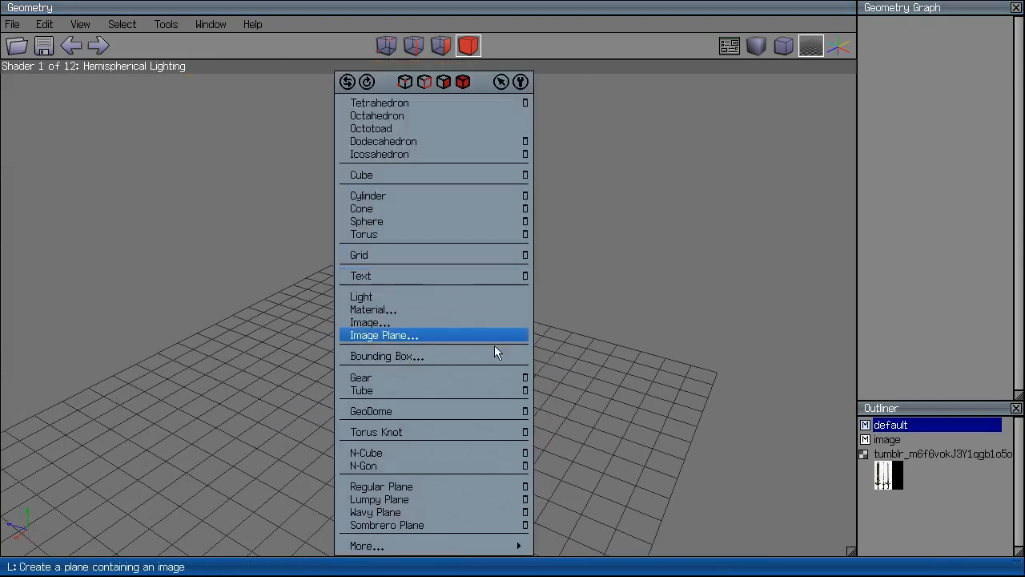
{"action": "left_click", "coordinate": [633, 333]}
Delete the image material in the Outliner, since it still uses the reference image.
{"action": "right_click", "coordinate": [884, 471]}
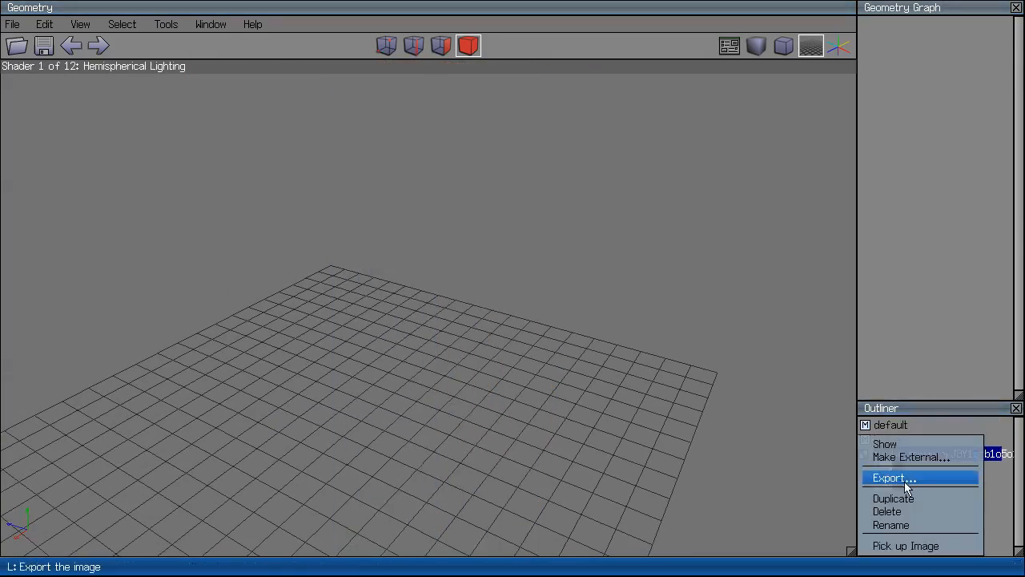
{"action": "left_click", "coordinate": [908, 509]}
{"action": "left_click", "coordinate": [849, 539]}
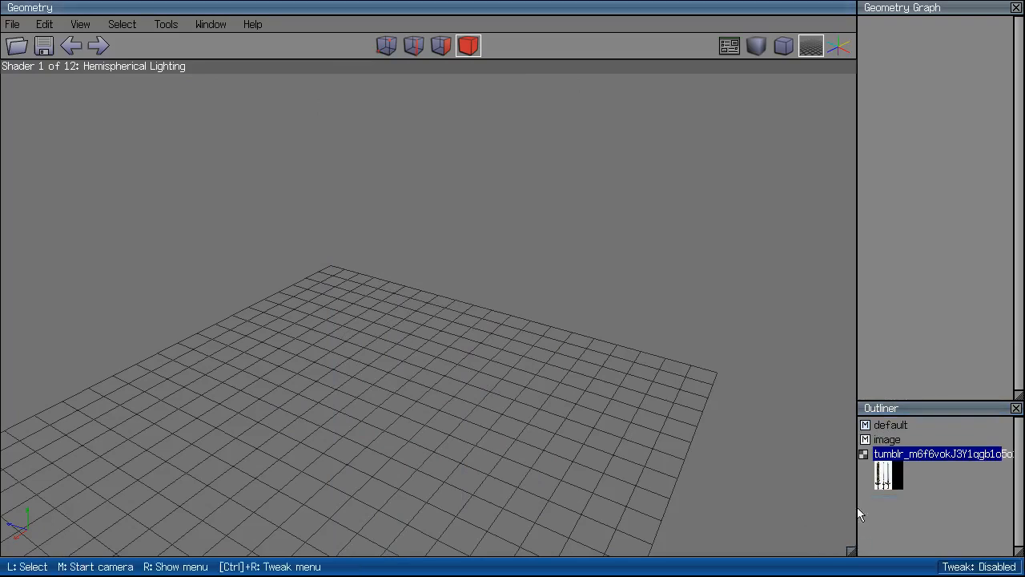
{"action": "left_click", "coordinate": [885, 440]}
{"action": "right_click", "coordinate": [886, 440]}
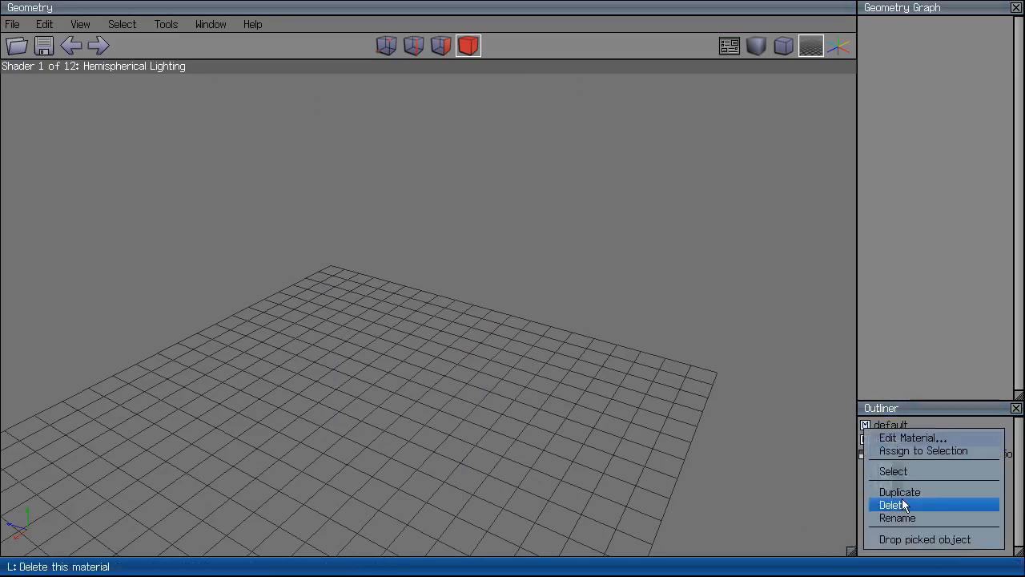
{"action": "left_click", "coordinate": [894, 505]}
Permanently delete the sword reference image, answering Yes to the confirmation.
{"action": "right_click", "coordinate": [890, 479]}
{"action": "left_click", "coordinate": [910, 511]}
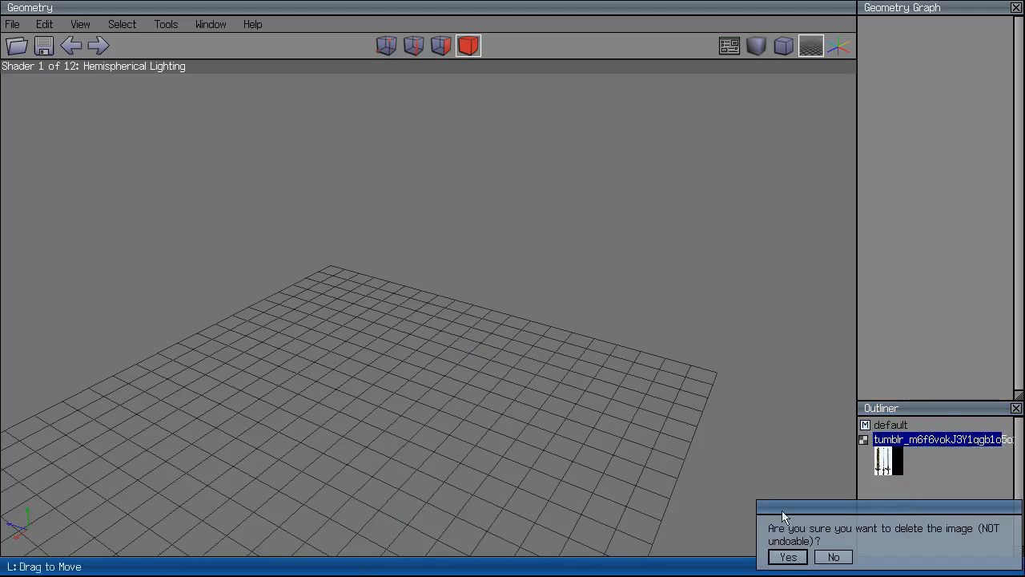
{"action": "left_click", "coordinate": [787, 555]}
{"action": "right_click", "coordinate": [502, 410]}
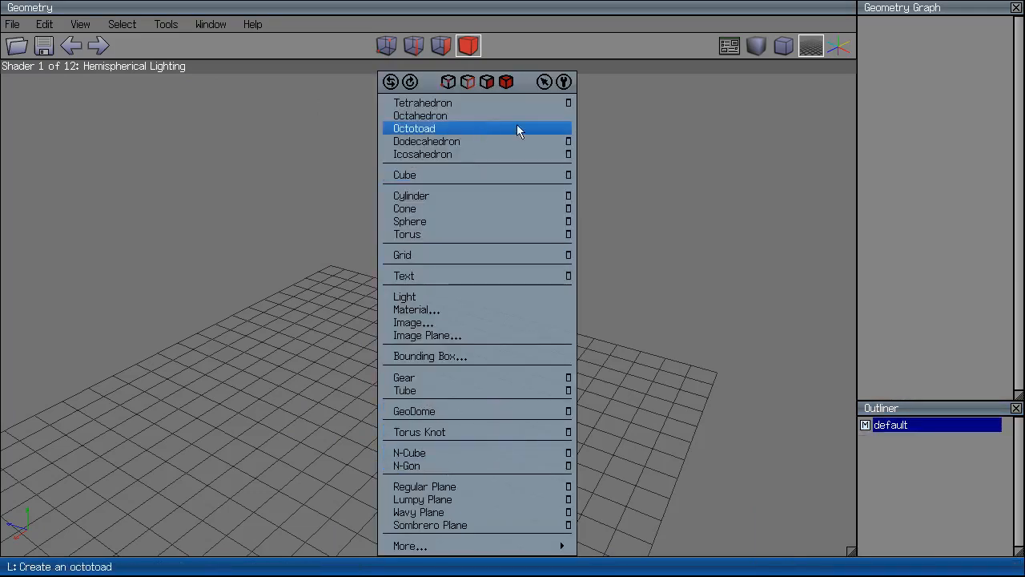
Add a default cylinder, orbit and zoom to look at it, then delete it.
{"action": "left_click", "coordinate": [524, 195]}
{"action": "scroll", "coordinate": [465, 352], "scroll_direction": "up", "scroll_amount": 5}
{"action": "middle_click", "coordinate": [423, 404]}
{"action": "scroll", "coordinate": [423, 404], "scroll_direction": "down", "scroll_amount": 4}
{"action": "scroll", "coordinate": [424, 404], "scroll_direction": "up", "scroll_amount": 6}
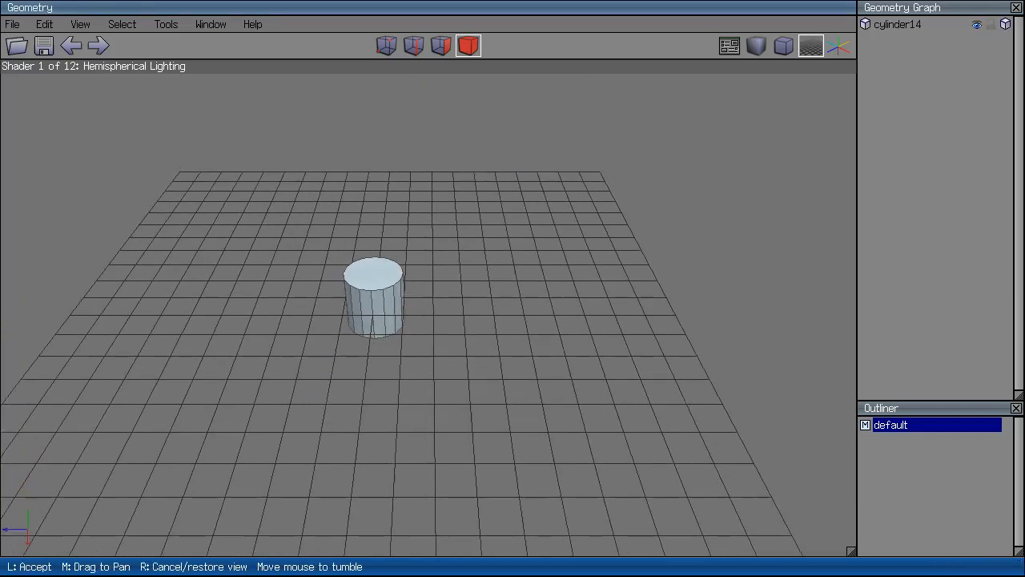
{"action": "left_click", "coordinate": [424, 405]}
{"action": "left_click", "coordinate": [480, 236]}
{"action": "key", "text": "Delete"}
Create a cylinder with Sections set to 5 from the Cylinder options.
{"action": "right_click", "coordinate": [478, 235]}
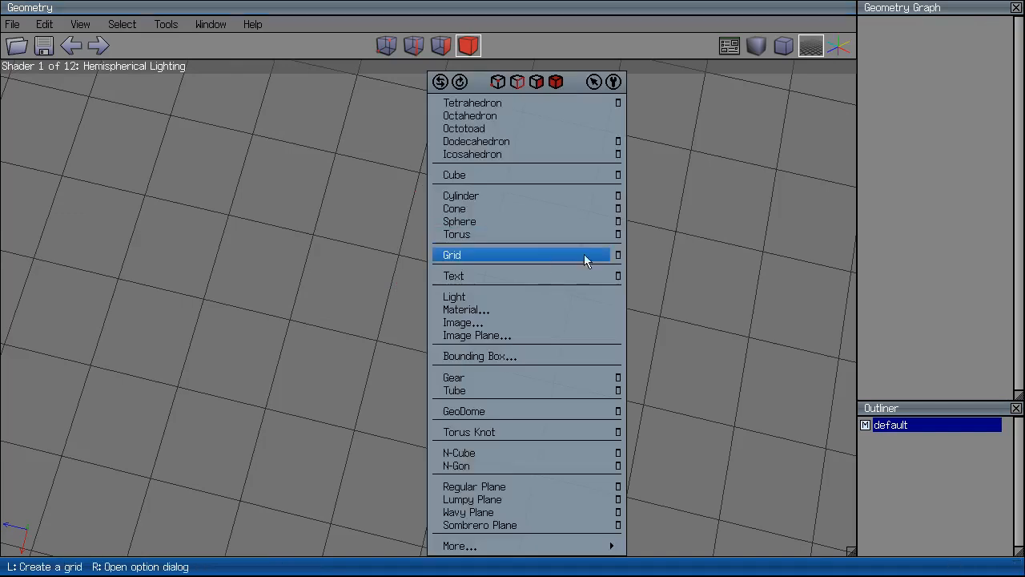
{"action": "right_click", "coordinate": [463, 200]}
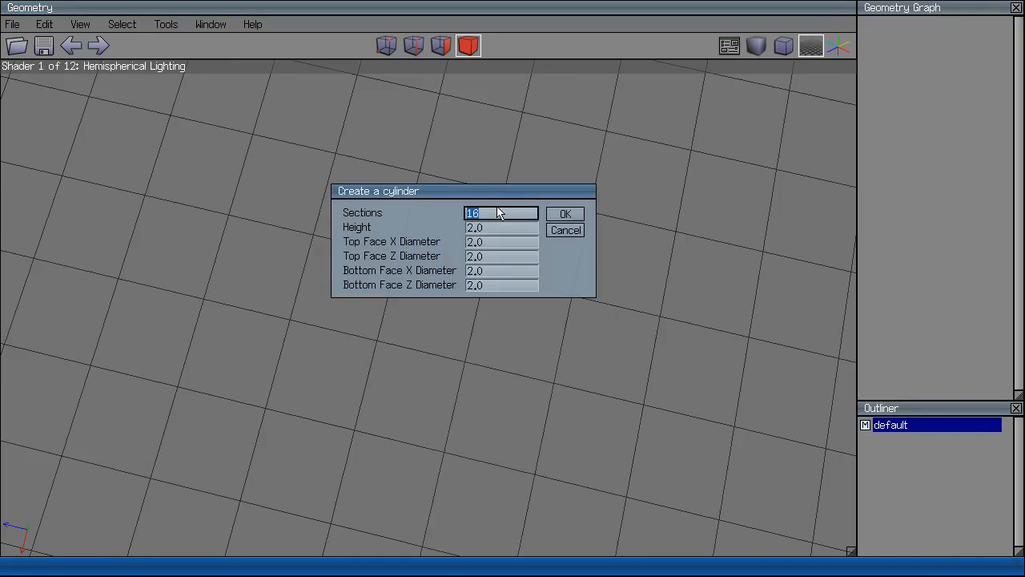
{"action": "left_click_drag", "start_coordinate": [488, 213], "coordinate": [461, 217]}
{"action": "type", "text": "85"}
{"action": "left_click_drag", "start_coordinate": [525, 216], "coordinate": [447, 208]}
{"action": "type", "text": "54"}
{"action": "key", "text": "Tab"}
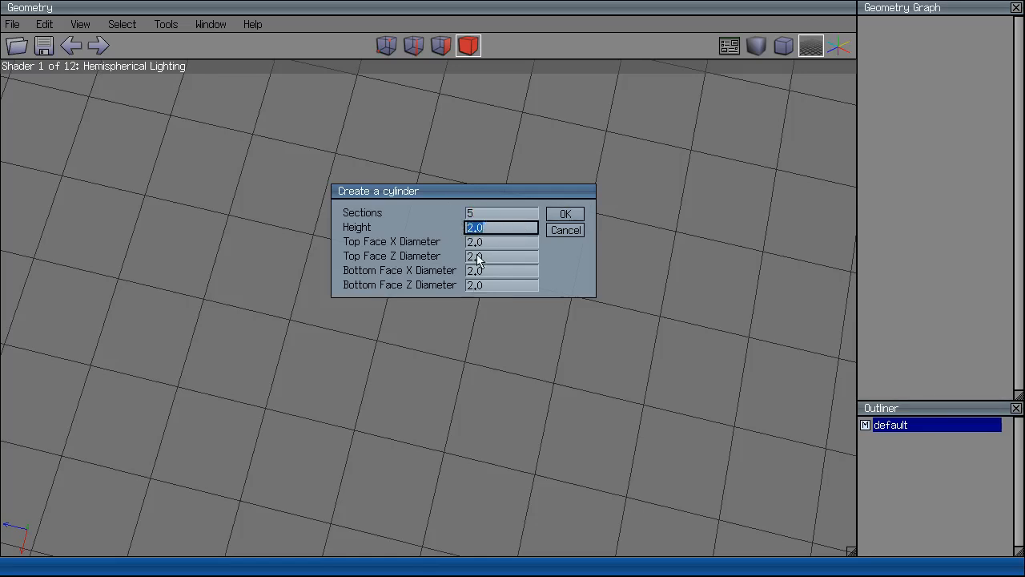
{"action": "left_click", "coordinate": [566, 213]}
{"action": "left_click", "coordinate": [568, 220]}
Move the five-sided cylinder along the Z axis.
{"action": "middle_click", "coordinate": [568, 219]}
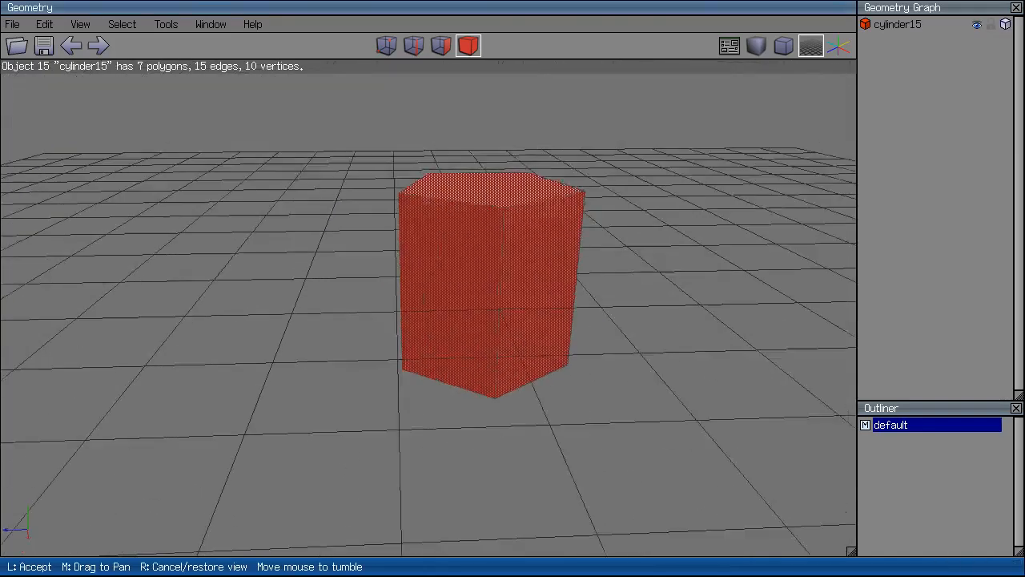
{"action": "left_click", "coordinate": [534, 218]}
{"action": "left_click", "coordinate": [532, 200]}
{"action": "left_click", "coordinate": [531, 193]}
{"action": "right_click", "coordinate": [658, 122]}
{"action": "left_click", "coordinate": [653, 133]}
{"action": "left_click", "coordinate": [661, 184]}
{"action": "left_click", "coordinate": [546, 195]}
Orbit the view to inspect the moved cylinder, then reselect it.
{"action": "left_click", "coordinate": [483, 318]}
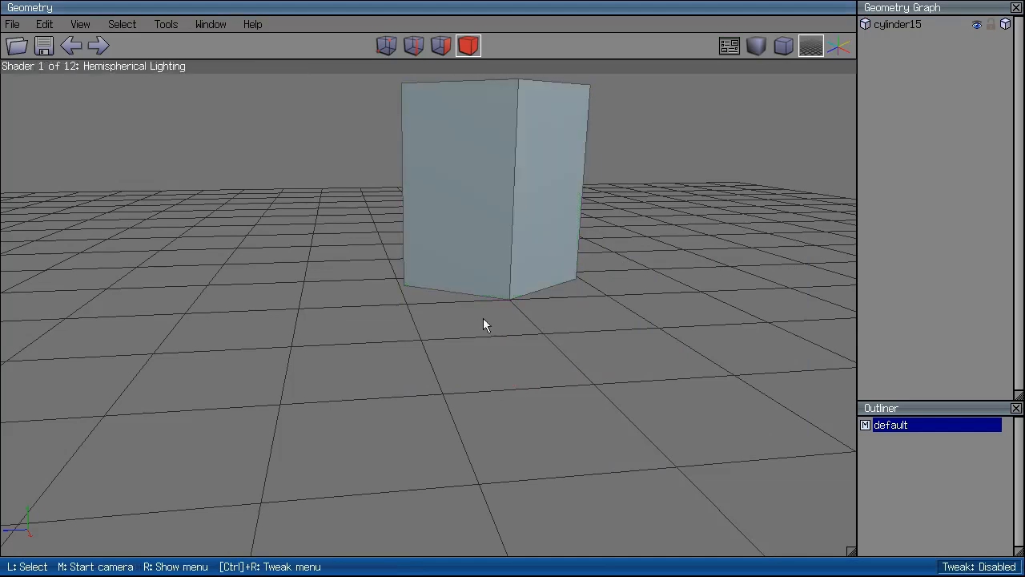
{"action": "middle_click", "coordinate": [483, 318]}
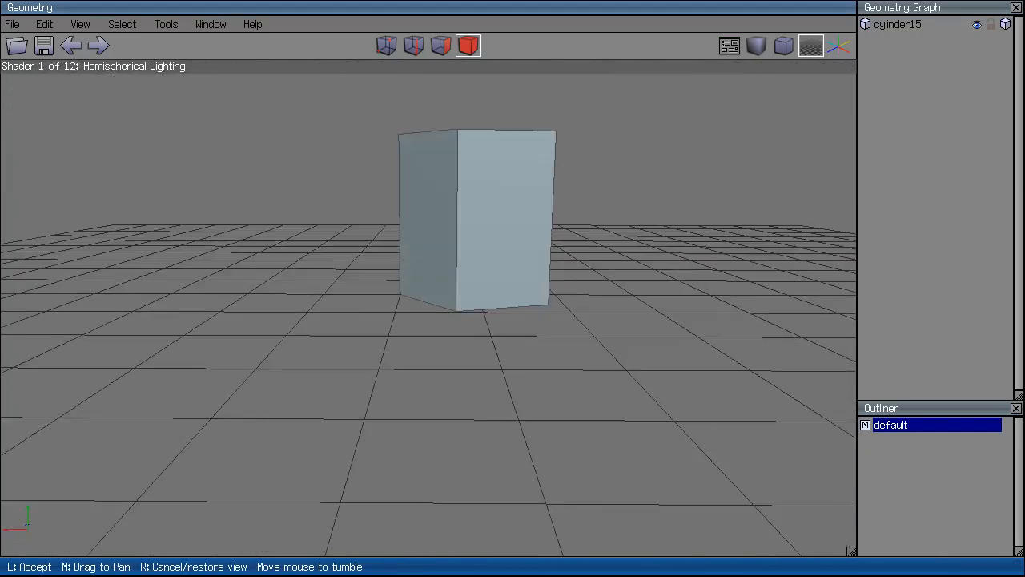
{"action": "left_click", "coordinate": [525, 279]}
{"action": "left_click", "coordinate": [525, 280]}
Delete the cylinder, then view and cancel the Dodecahedron, Tetrahedron and Cone options.
{"action": "key", "text": "Delete"}
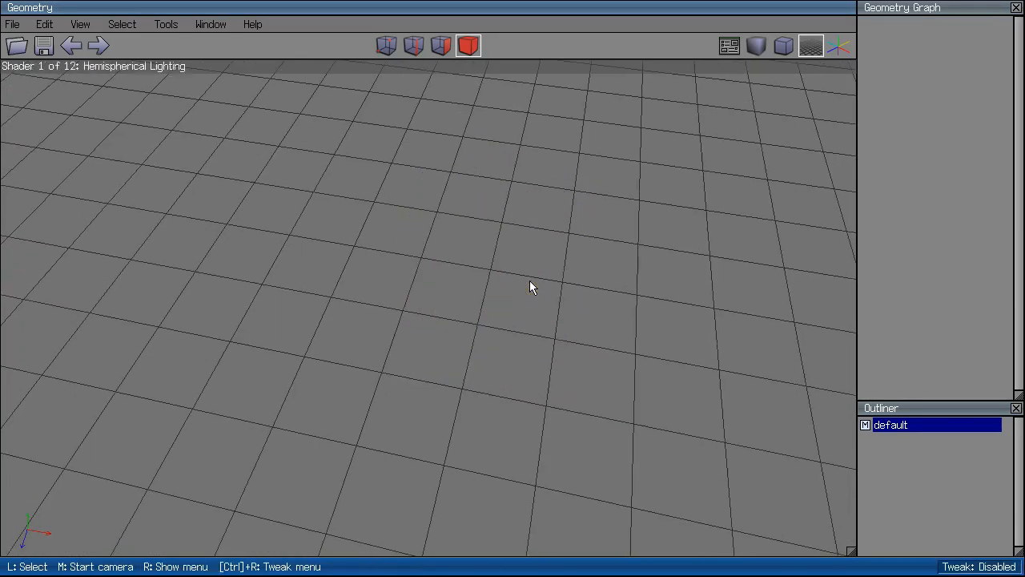
{"action": "right_click", "coordinate": [530, 280]}
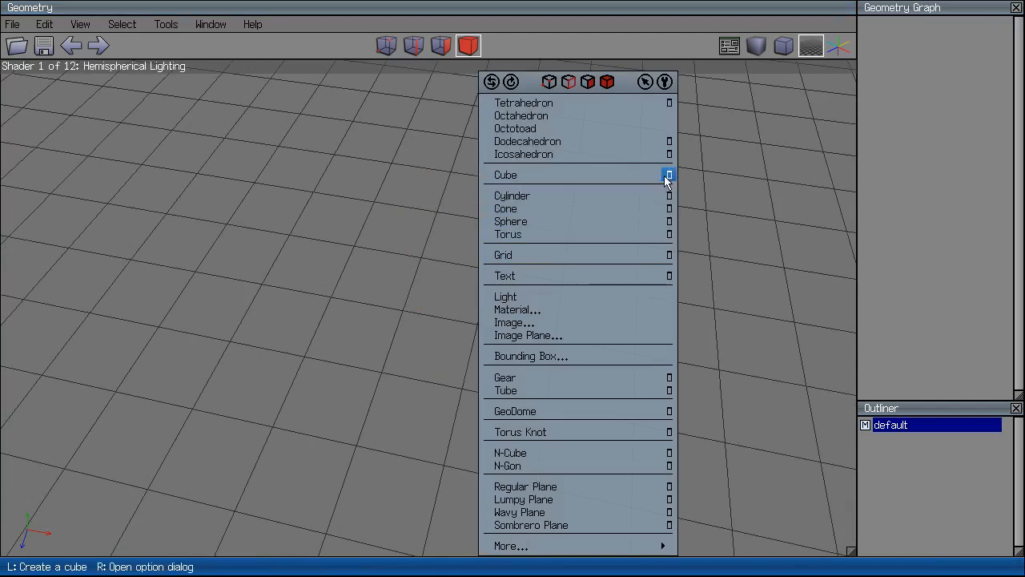
{"action": "left_click", "coordinate": [669, 141]}
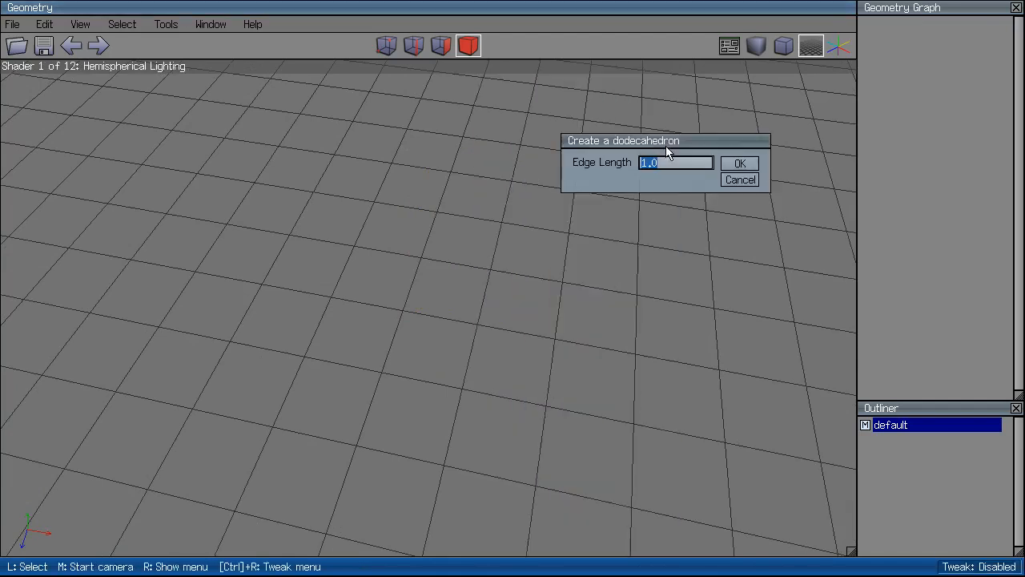
{"action": "left_click", "coordinate": [740, 179]}
{"action": "right_click", "coordinate": [615, 205]}
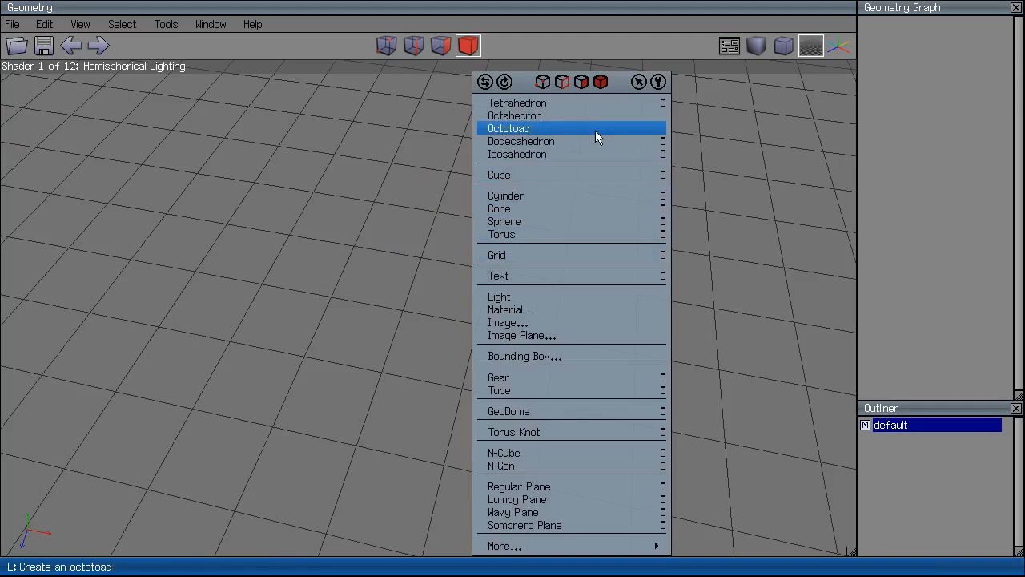
{"action": "left_click", "coordinate": [662, 102]}
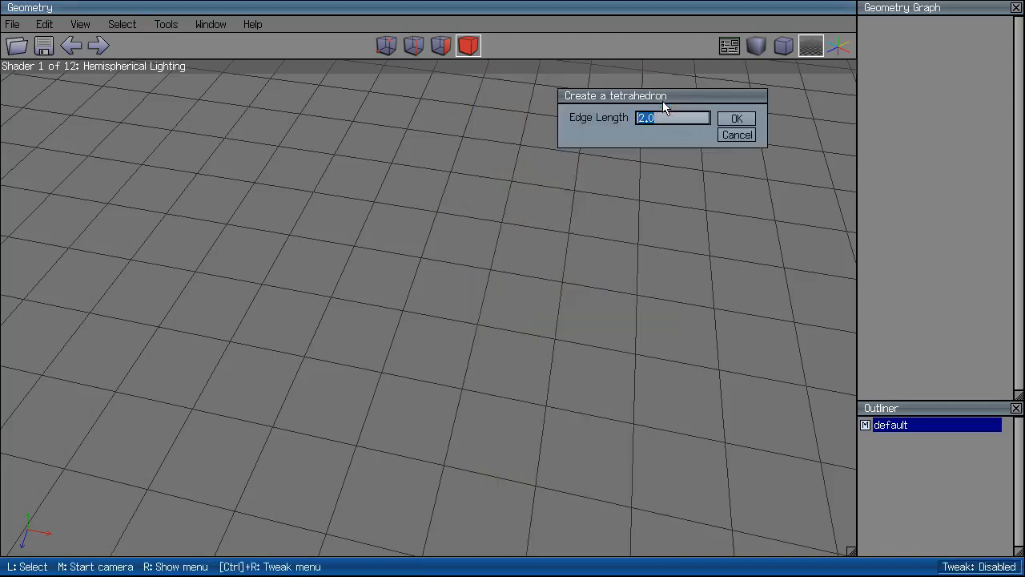
{"action": "left_click", "coordinate": [737, 135]}
{"action": "right_click", "coordinate": [643, 175]}
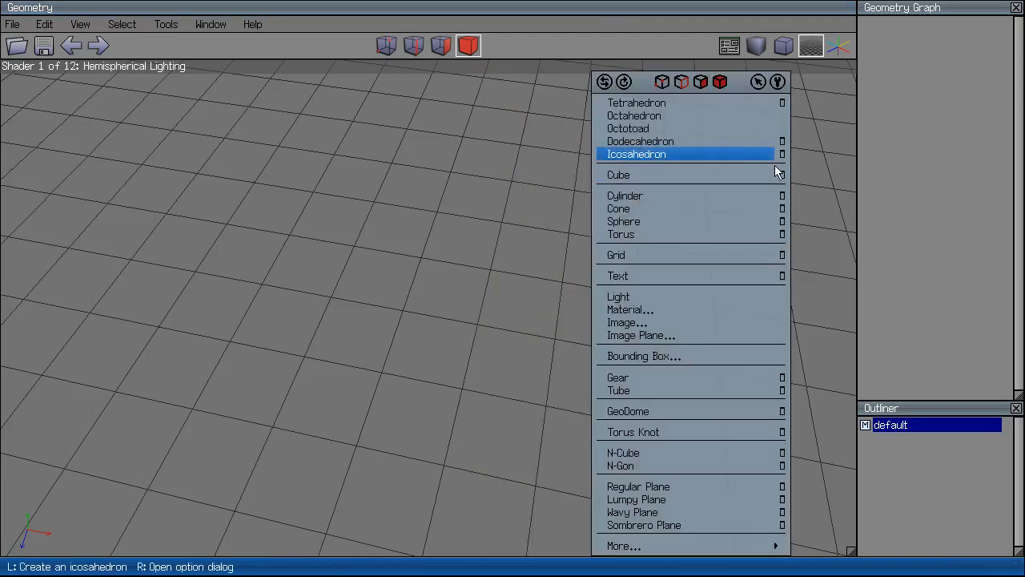
{"action": "left_click", "coordinate": [782, 209]}
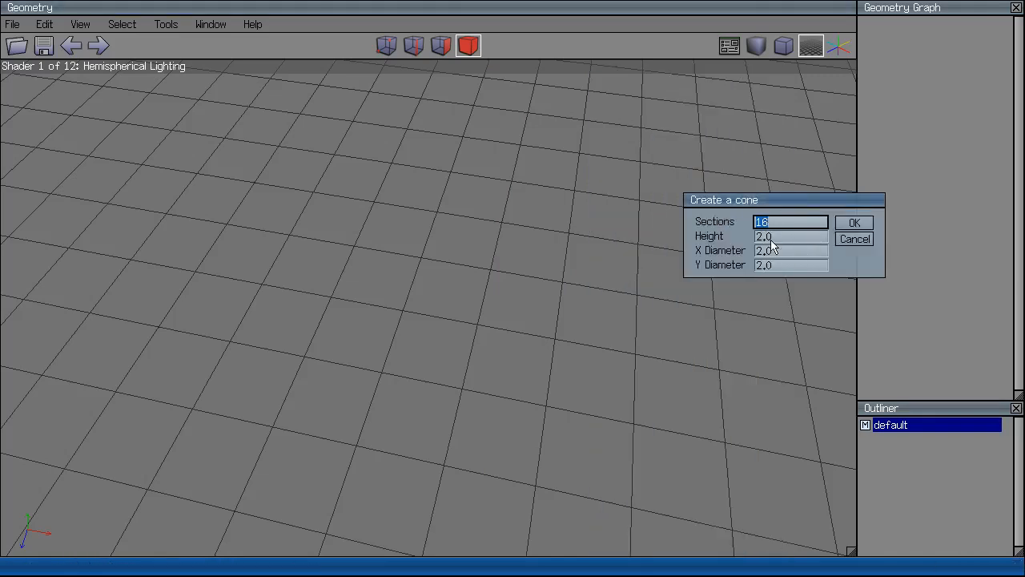
{"action": "left_click", "coordinate": [849, 238]}
Create a cylinder with Top Face X Diameter 21, flaring its top wide.
{"action": "right_click", "coordinate": [529, 289]}
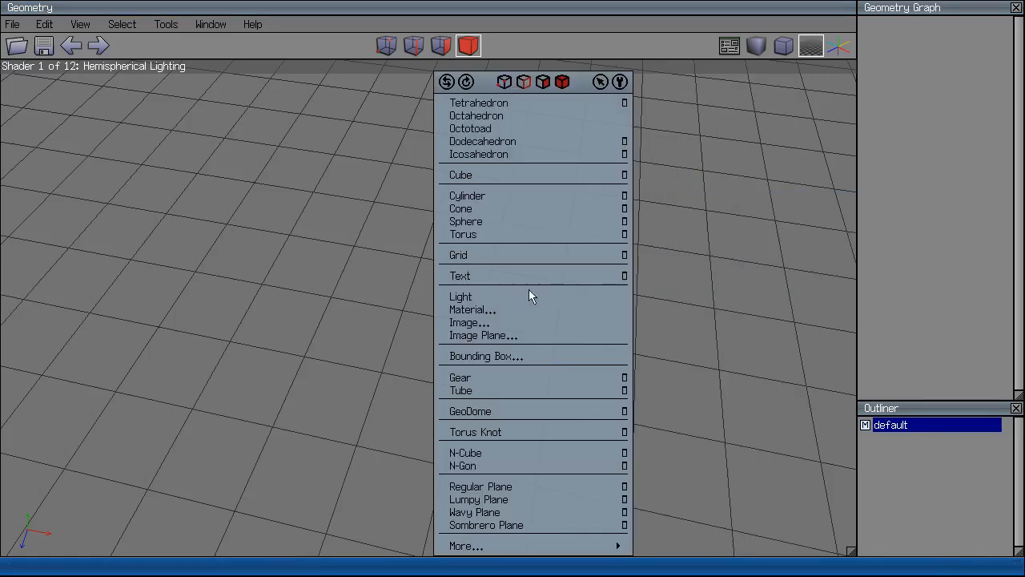
{"action": "left_click", "coordinate": [624, 196]}
{"action": "left_click", "coordinate": [657, 241]}
{"action": "type", "text": "2"}
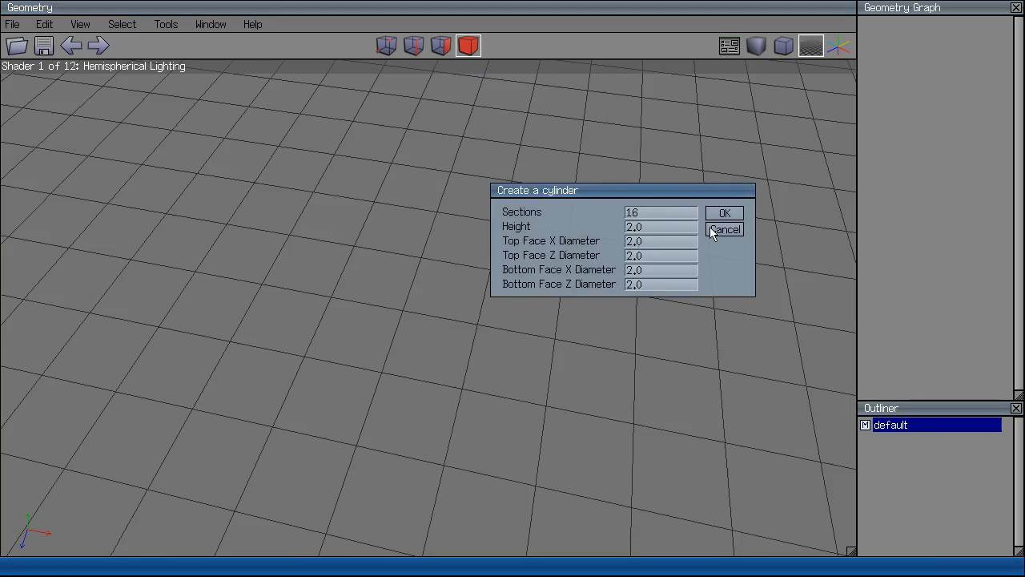
{"action": "type", "text": "1"}
{"action": "left_click", "coordinate": [725, 211]}
{"action": "middle_click", "coordinate": [657, 195]}
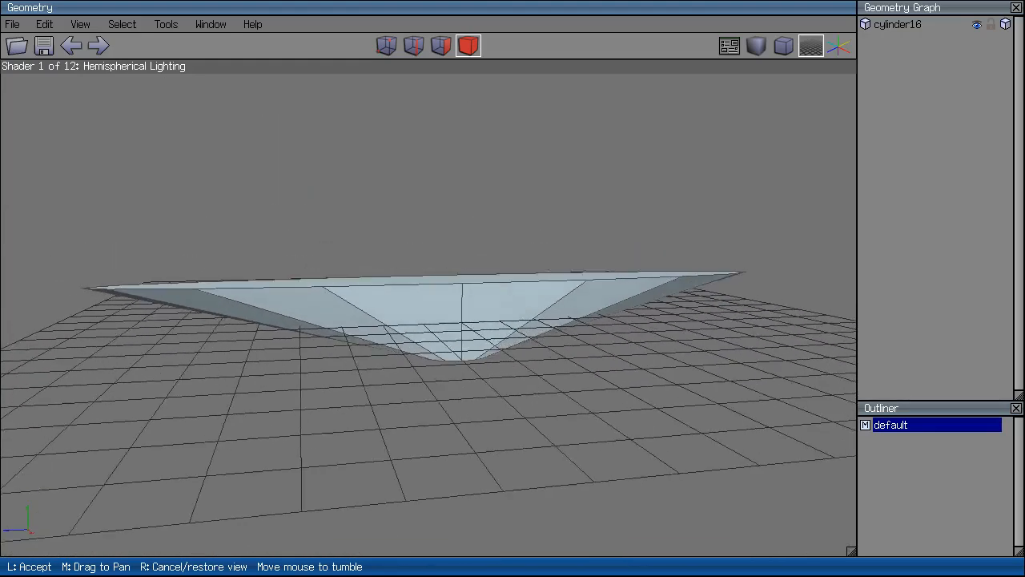
{"action": "left_click", "coordinate": [404, 315]}
Replace the flared cylinder with one having Bottom Face X and Z Diameters of 5.
{"action": "key", "text": "Delete"}
{"action": "right_click", "coordinate": [415, 341]}
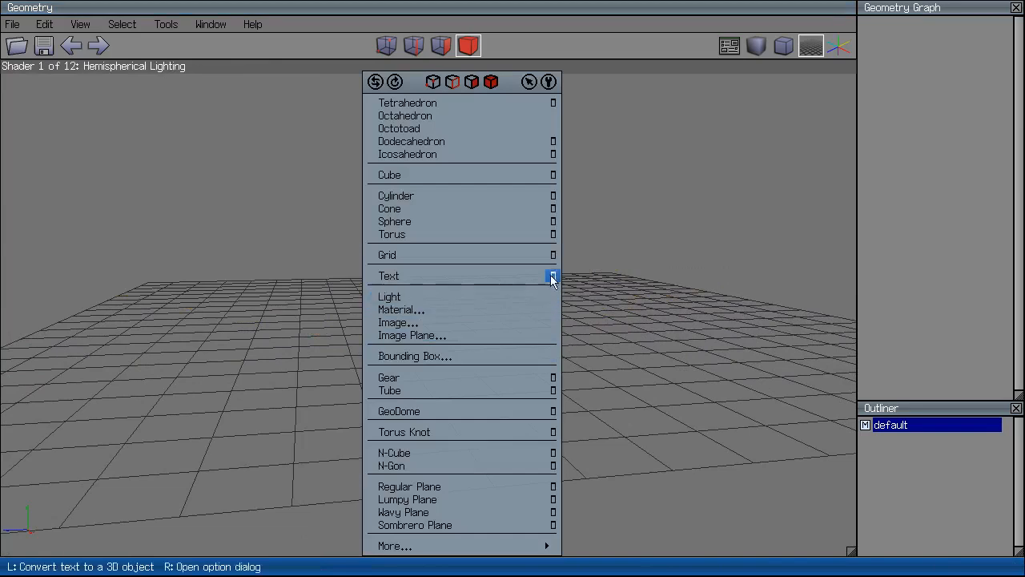
{"action": "left_click", "coordinate": [552, 195]}
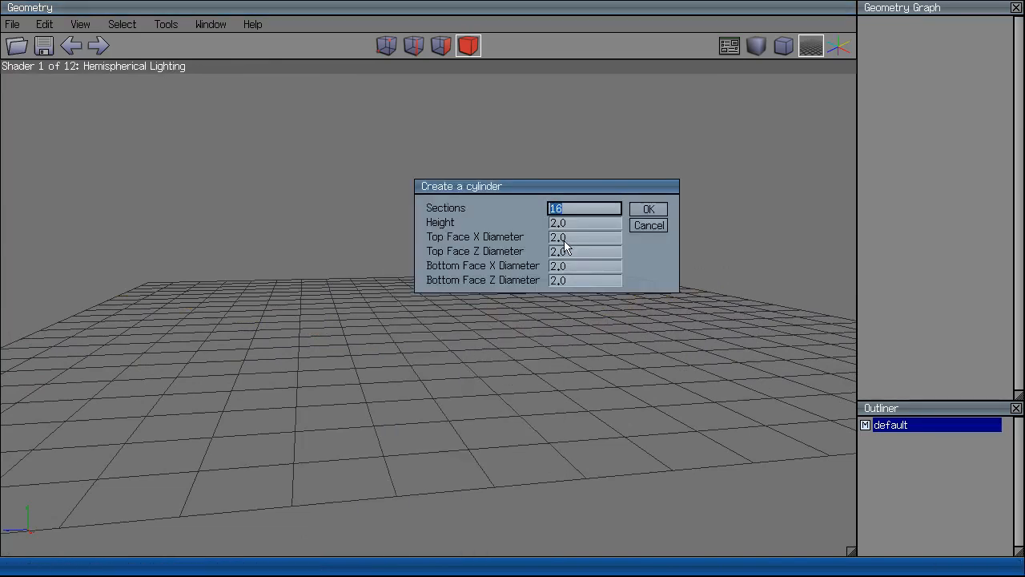
{"action": "left_click", "coordinate": [563, 240]}
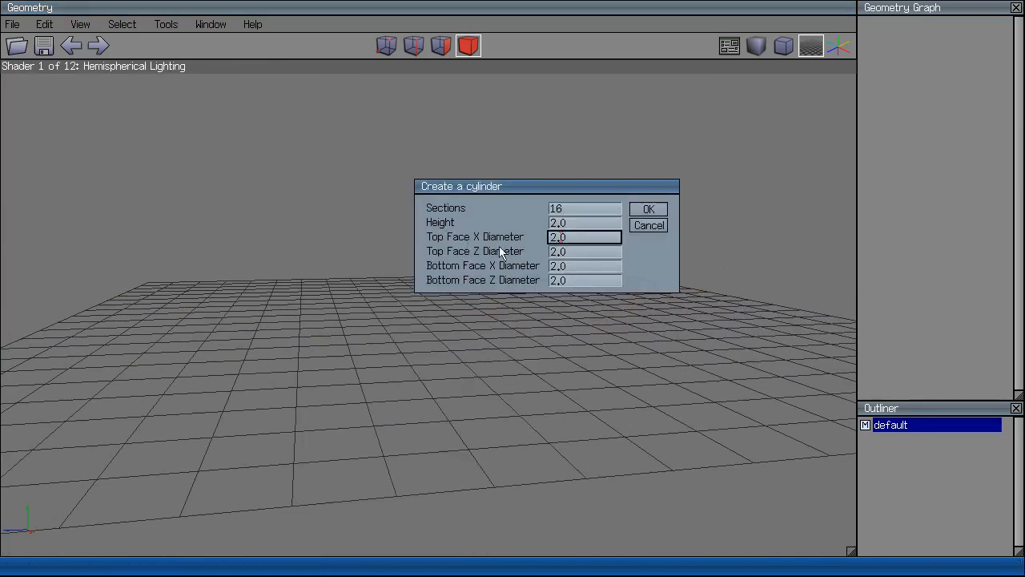
{"action": "left_click", "coordinate": [561, 268]}
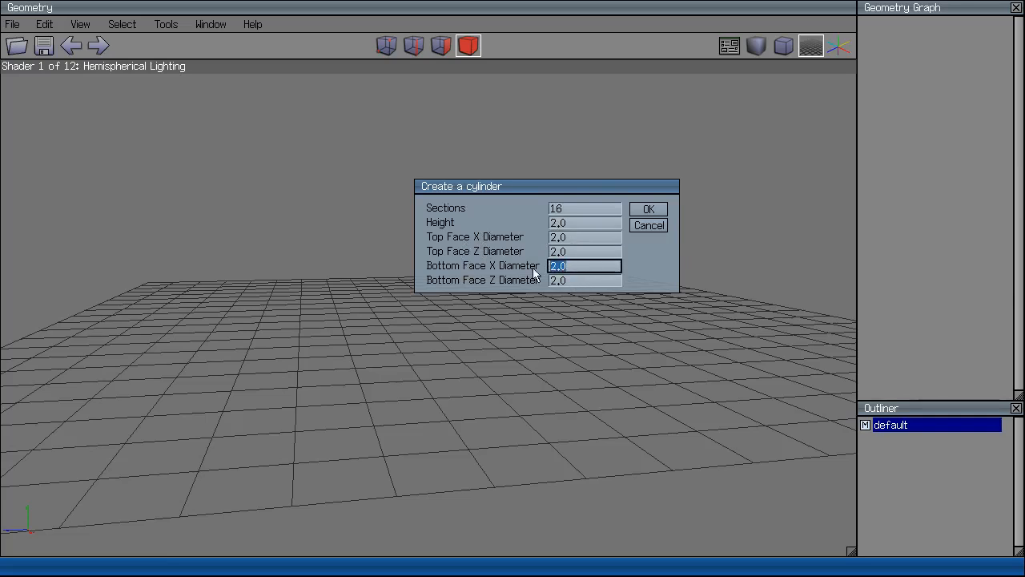
{"action": "left_click", "coordinate": [572, 267]}
{"action": "type", "text": "5"}
{"action": "left_click", "coordinate": [561, 281]}
{"action": "type", "text": "5"}
{"action": "left_click", "coordinate": [648, 210]}
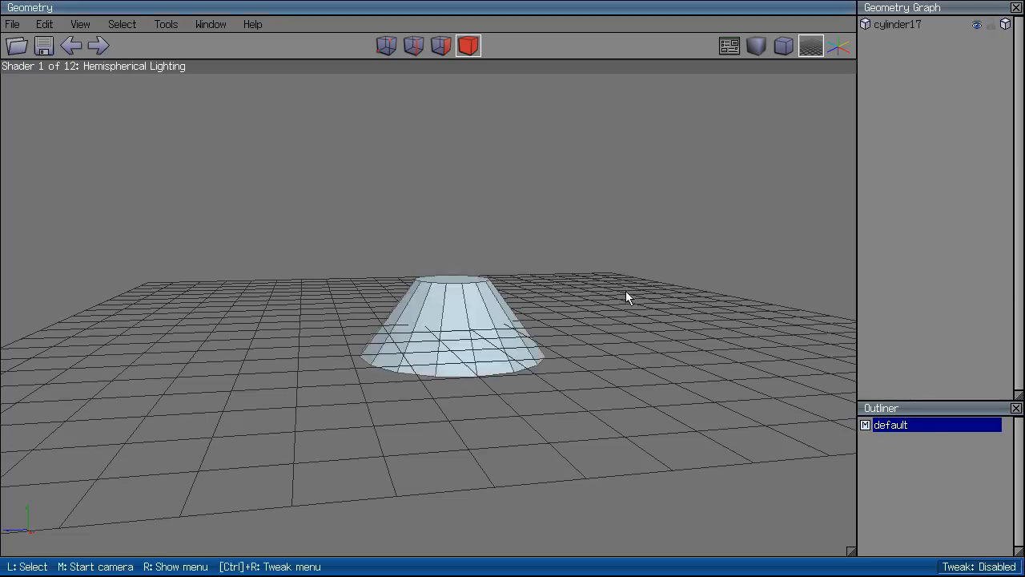
Inspect the tapered cylinder from above and the side, then delete it.
{"action": "middle_click", "coordinate": [662, 256]}
{"action": "left_click", "coordinate": [609, 373]}
{"action": "middle_click", "coordinate": [609, 373]}
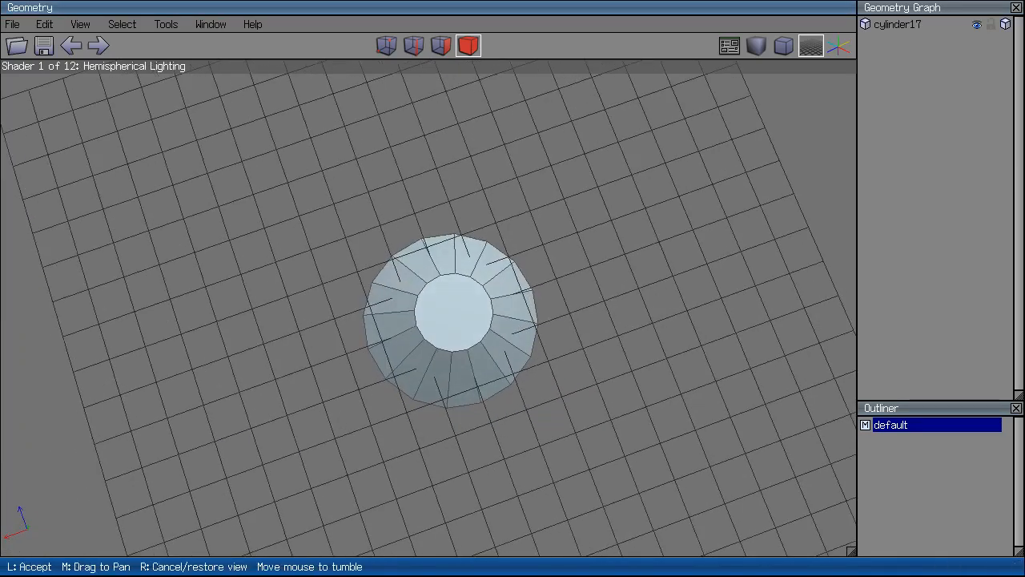
{"action": "scroll", "coordinate": [525, 334], "scroll_direction": "up", "scroll_amount": 5}
{"action": "left_click", "coordinate": [524, 334]}
{"action": "key", "text": "Delete"}
{"action": "right_click", "coordinate": [524, 341]}
{"action": "left_click", "coordinate": [324, 330]}
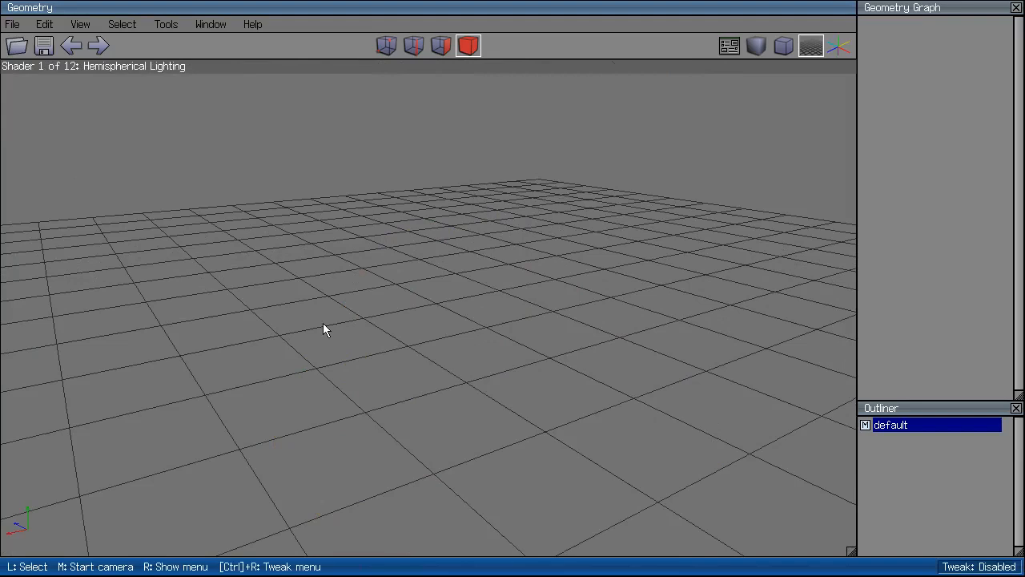
Open the Text creation options and enter the nickname as the text, moving to edge bisections.
{"action": "right_click", "coordinate": [536, 385]}
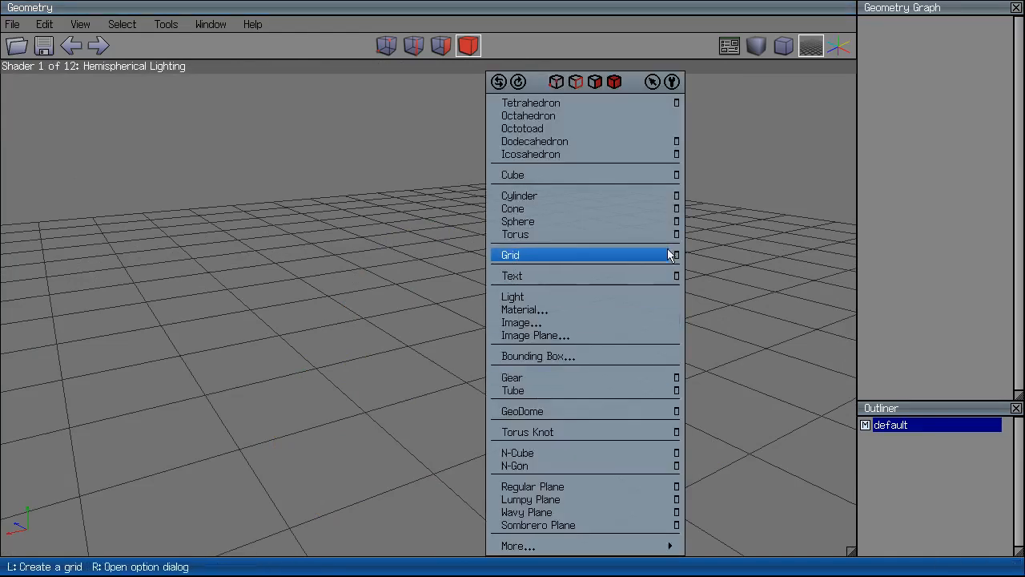
{"action": "left_click", "coordinate": [675, 276]}
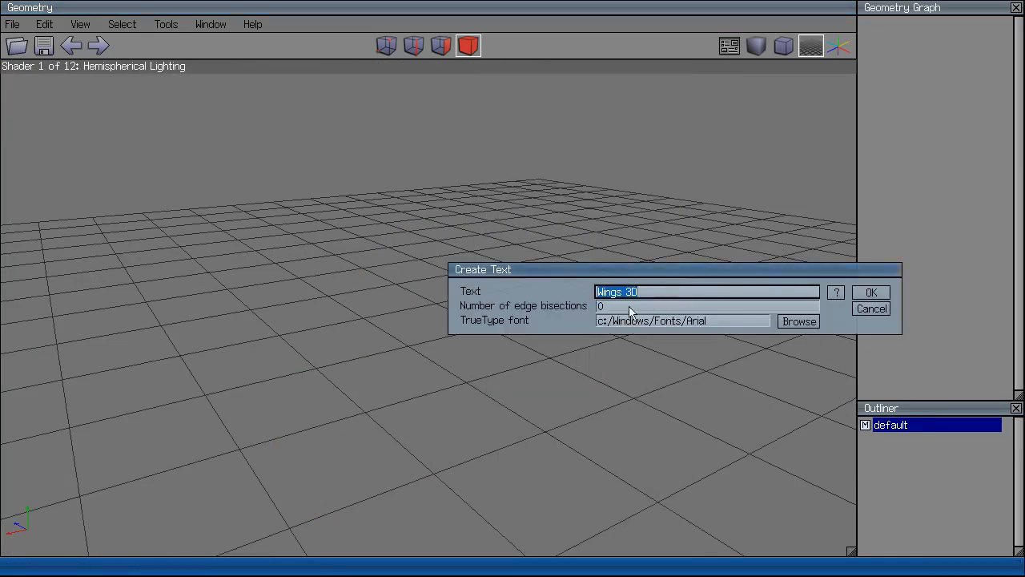
{"action": "type", "text": "SupaNinjaMan"}
{"action": "key", "text": "Tab"}
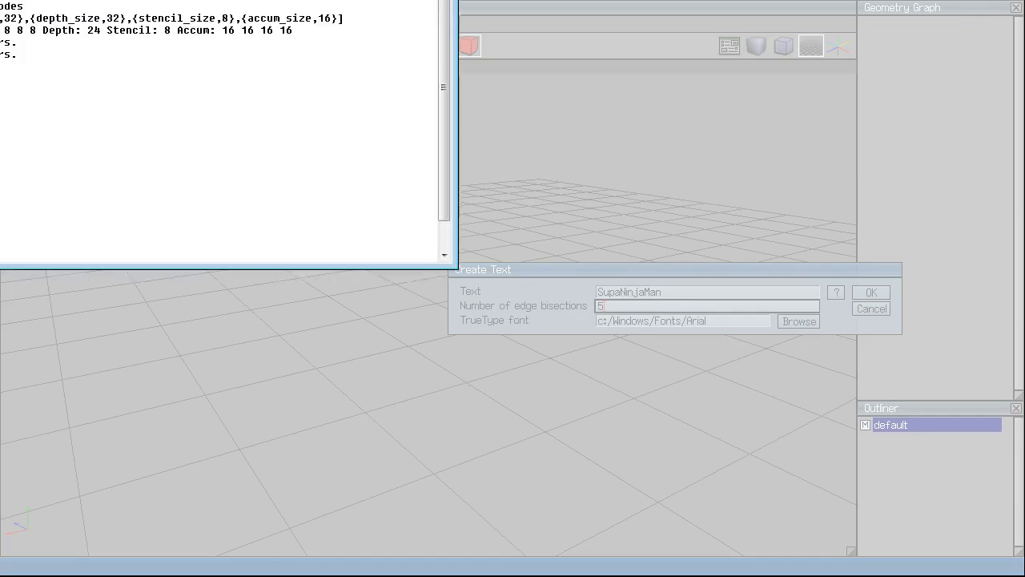
Bring the Erlang console into view, select its output and check the command history.
{"action": "left_click_drag", "start_coordinate": [360, 0], "coordinate": [564, 18]}
{"action": "left_click_drag", "start_coordinate": [180, 176], "coordinate": [152, 126]}
{"action": "left_click_drag", "start_coordinate": [238, 201], "coordinate": [165, 92]}
{"action": "left_click_drag", "start_coordinate": [276, 254], "coordinate": [135, 111]}
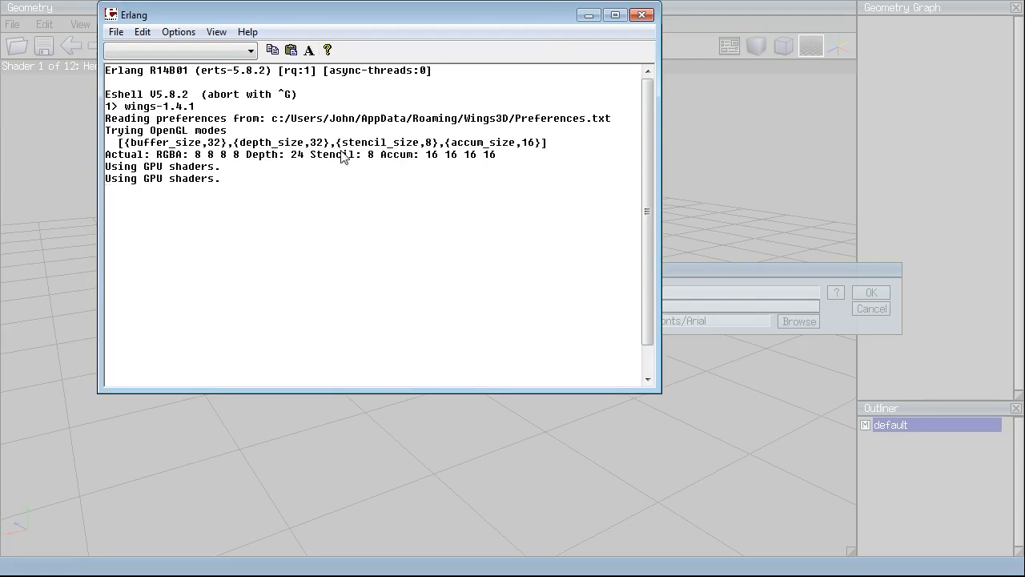
{"action": "left_click", "coordinate": [201, 53]}
{"action": "left_click", "coordinate": [244, 52]}
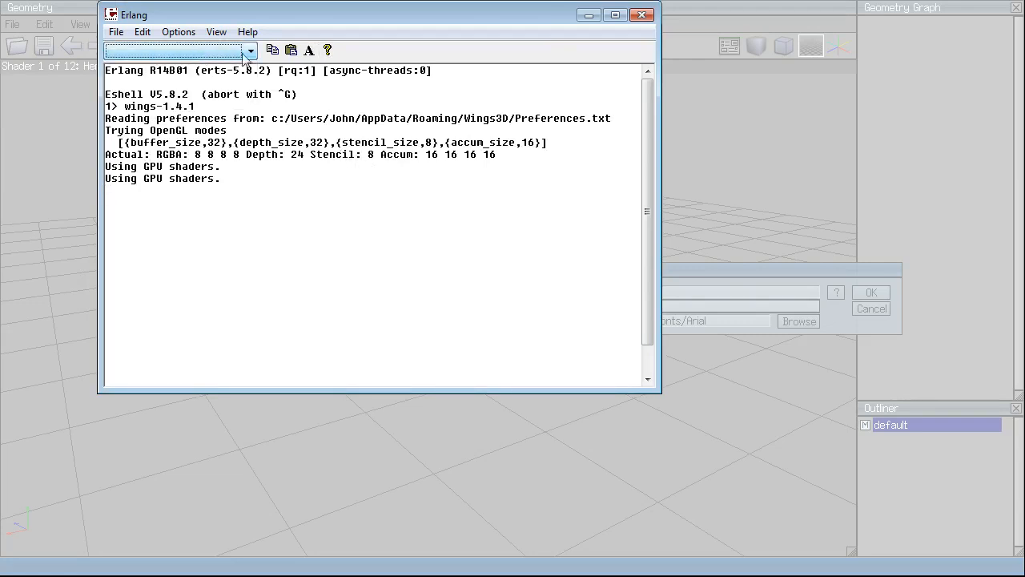
Browse the console's menus and history list, then close the Erlang console window.
{"action": "left_click", "coordinate": [216, 32]}
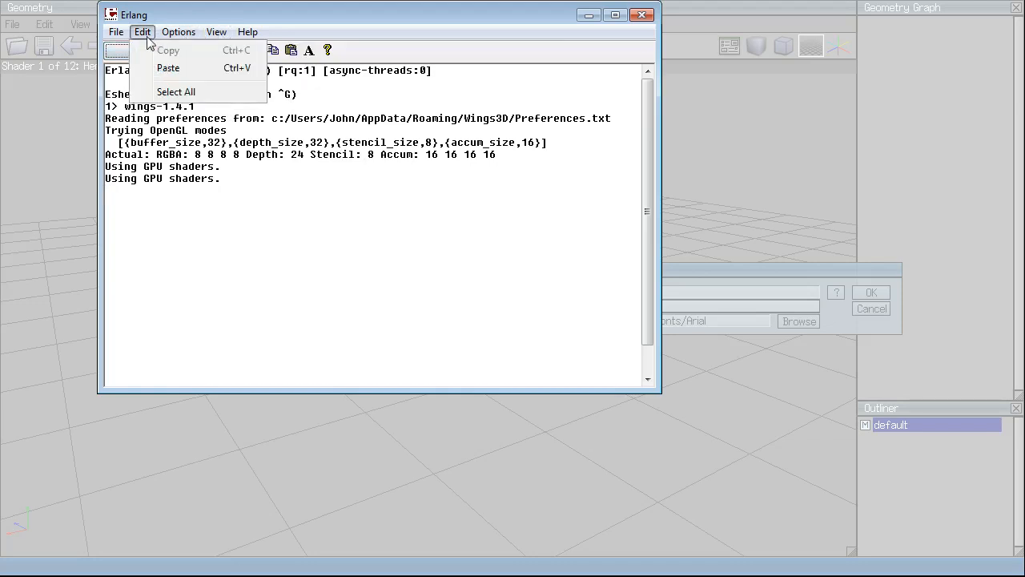
{"action": "mouse_move", "coordinate": [116, 36]}
{"action": "left_click", "coordinate": [327, 34]}
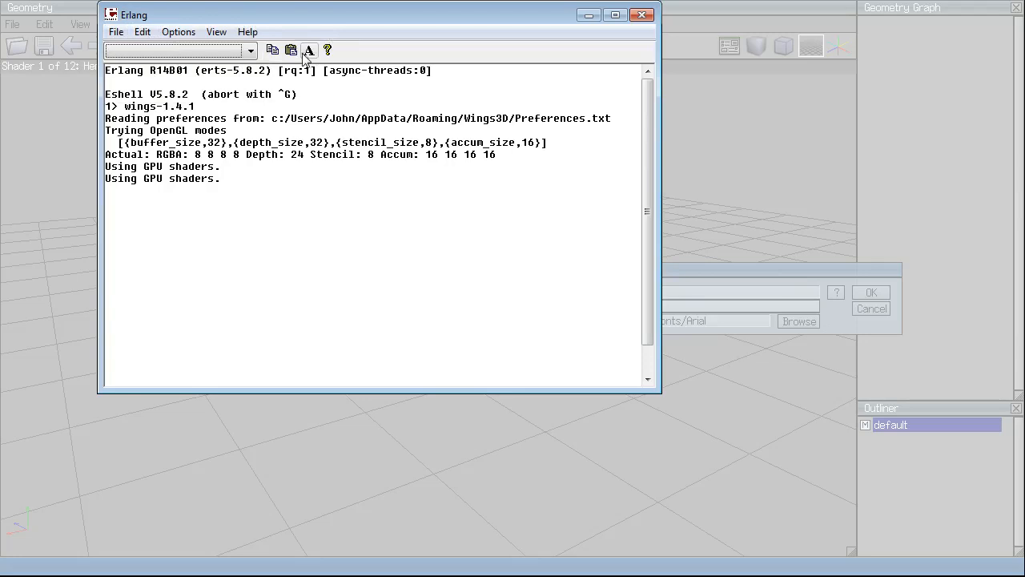
{"action": "left_click", "coordinate": [254, 53]}
{"action": "left_click", "coordinate": [254, 53]}
{"action": "left_click", "coordinate": [366, 121]}
{"action": "left_click", "coordinate": [641, 15]}
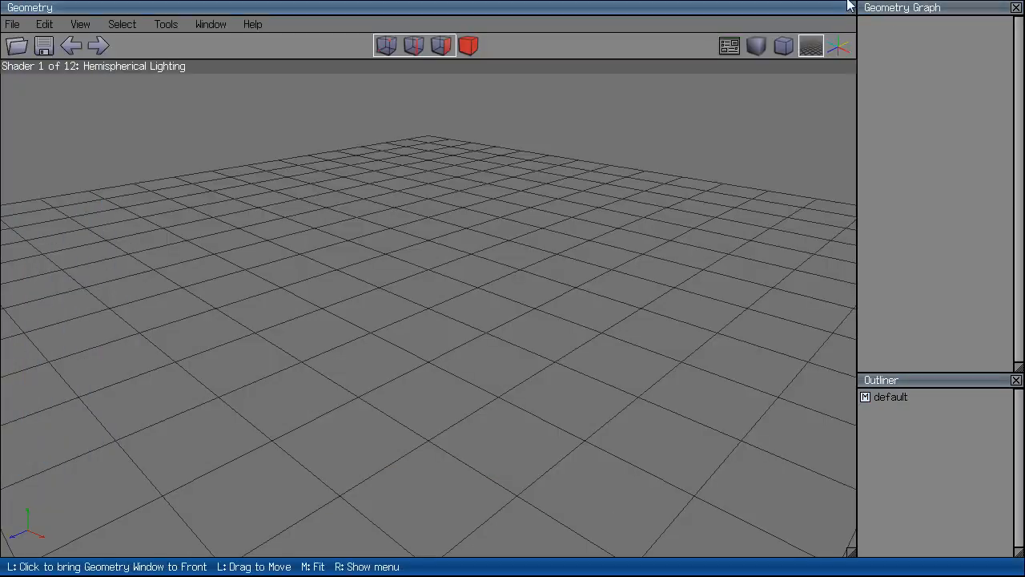
Create a tube primitive, zoom in on it, then delete it.
{"action": "middle_click", "coordinate": [501, 312]}
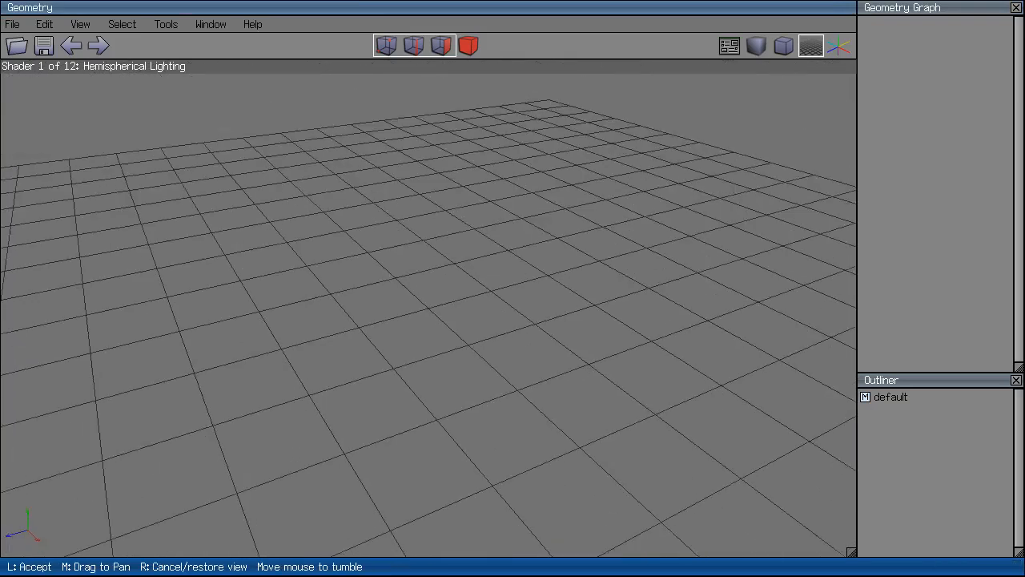
{"action": "left_click", "coordinate": [501, 312]}
{"action": "right_click", "coordinate": [502, 311]}
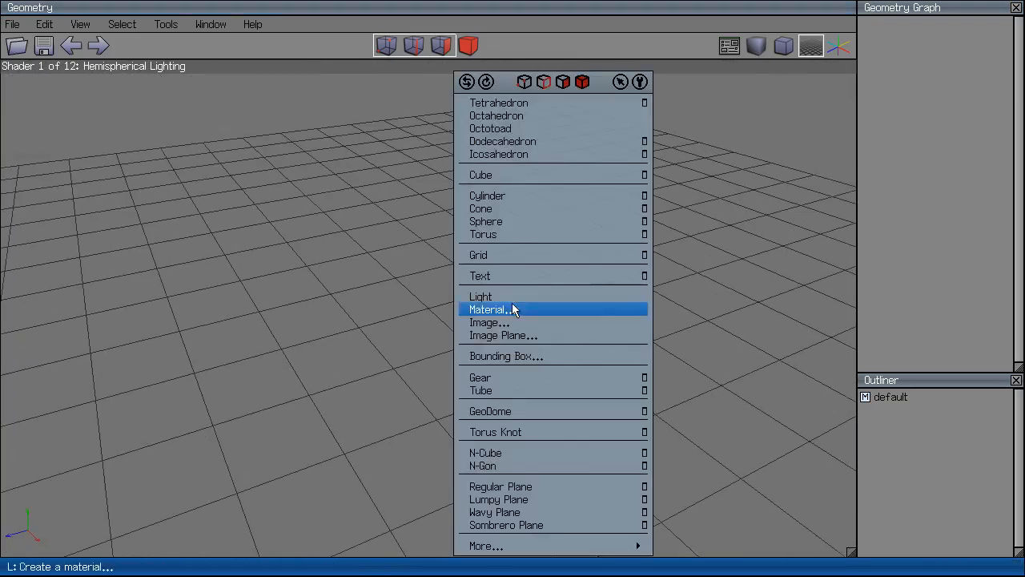
{"action": "left_click", "coordinate": [565, 392]}
{"action": "middle_click", "coordinate": [569, 383]}
{"action": "scroll", "coordinate": [553, 313], "scroll_direction": "up", "scroll_amount": 3}
{"action": "left_click", "coordinate": [554, 313]}
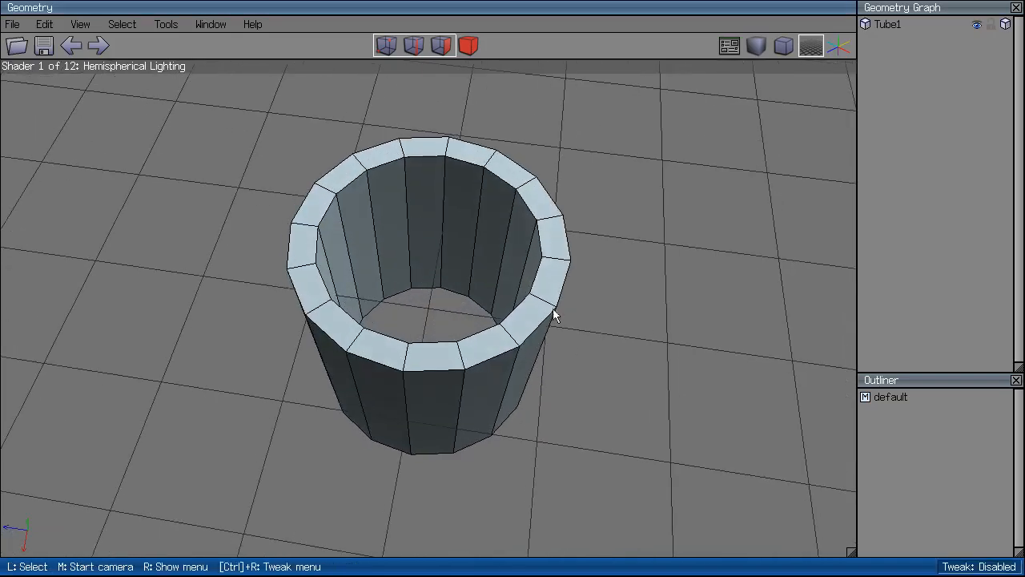
{"action": "key", "text": "Delete"}
Create a new cube, cube2, and reselect it from a higher view angle.
{"action": "right_click", "coordinate": [547, 232]}
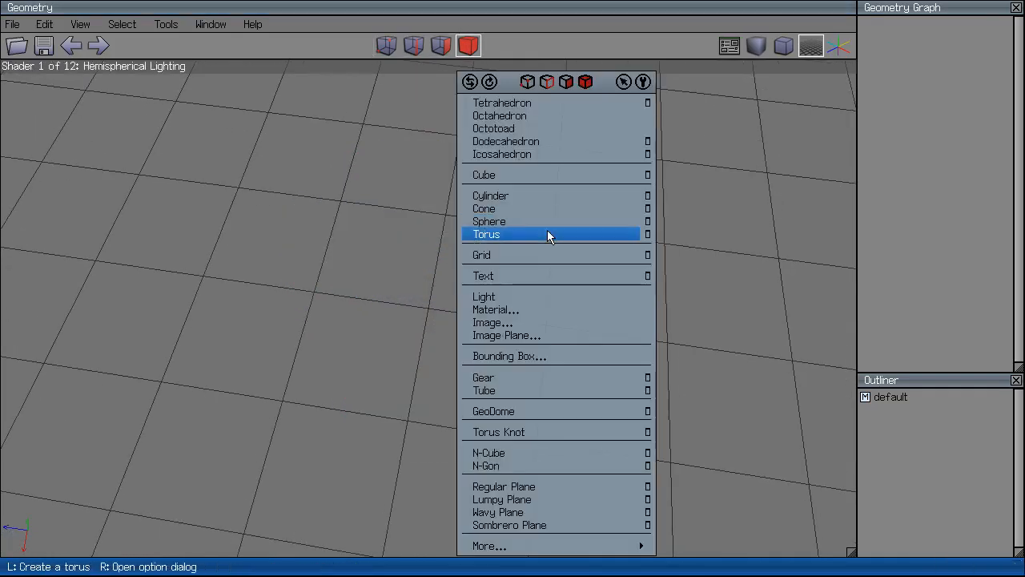
{"action": "left_click", "coordinate": [547, 175]}
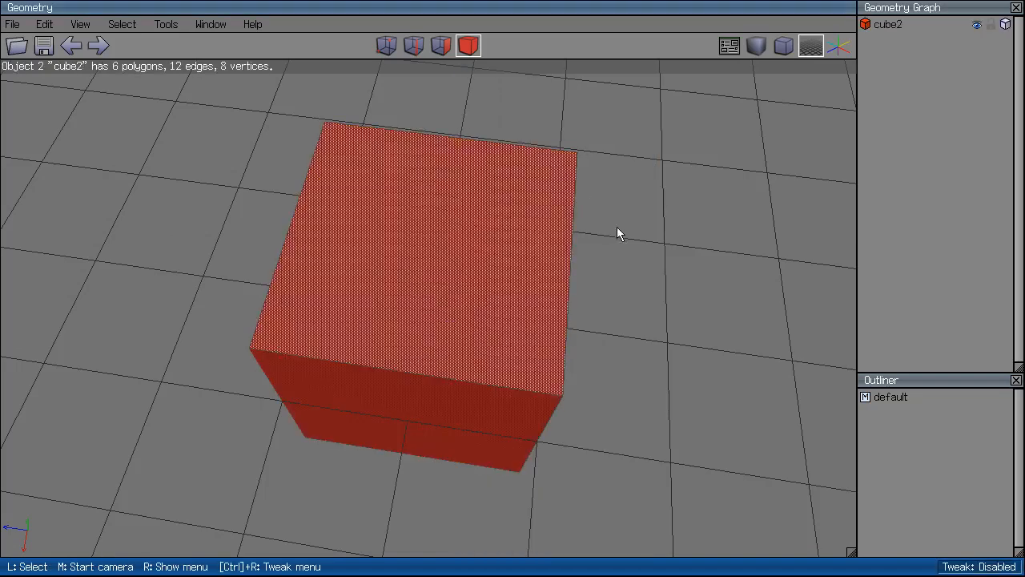
{"action": "left_click", "coordinate": [607, 225]}
{"action": "middle_click", "coordinate": [708, 198]}
{"action": "left_click", "coordinate": [569, 167]}
{"action": "left_click", "coordinate": [540, 217]}
Try moving the cube along Z and scaling it along an axis, cancelling both.
{"action": "right_click", "coordinate": [729, 128]}
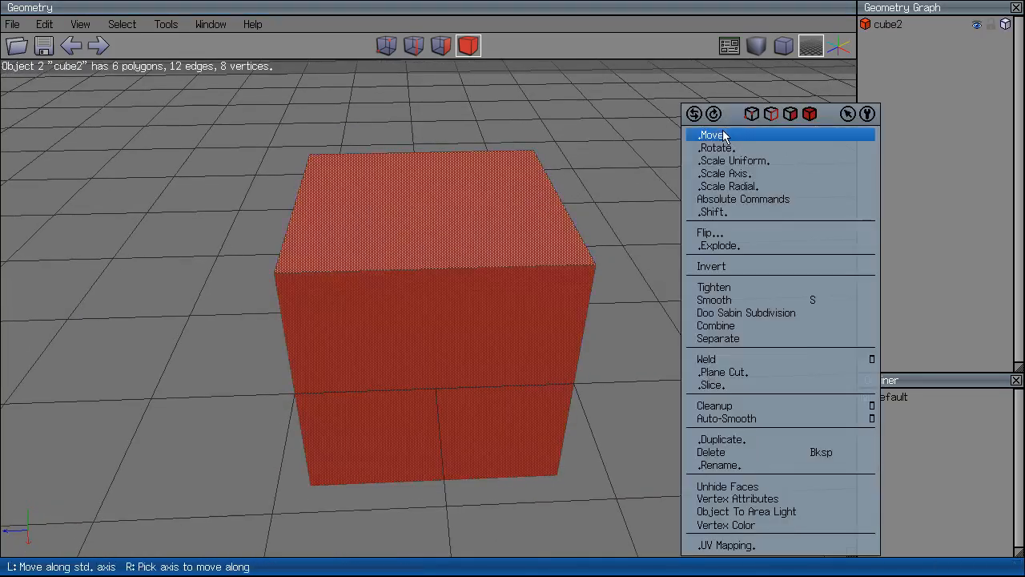
{"action": "left_click", "coordinate": [724, 132]}
{"action": "left_click", "coordinate": [730, 176]}
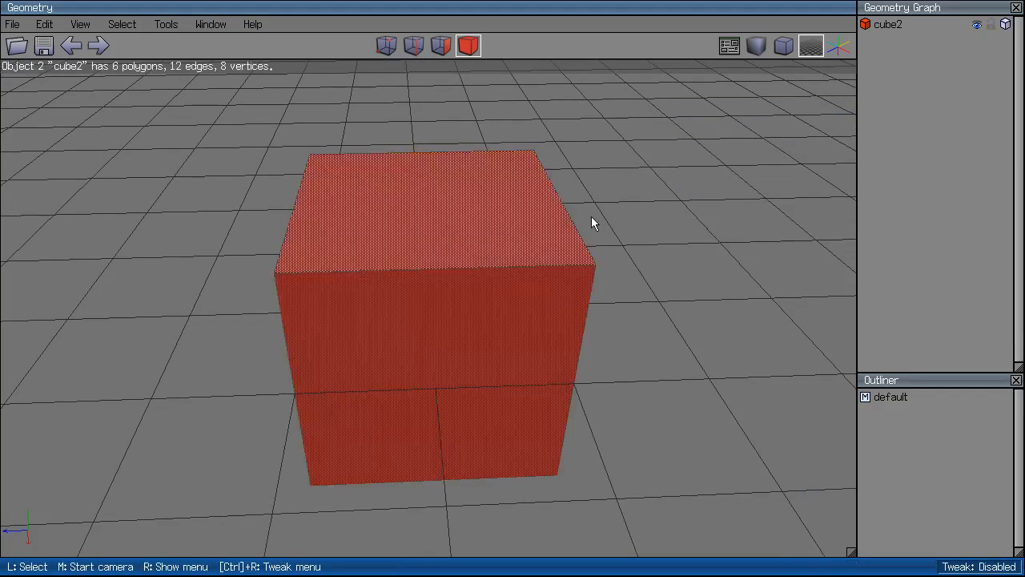
{"action": "right_click", "coordinate": [591, 216]}
{"action": "left_click", "coordinate": [628, 136]}
{"action": "left_click", "coordinate": [583, 194]}
{"action": "right_click", "coordinate": [583, 195]}
{"action": "left_click", "coordinate": [537, 260]}
{"action": "right_click", "coordinate": [595, 189]}
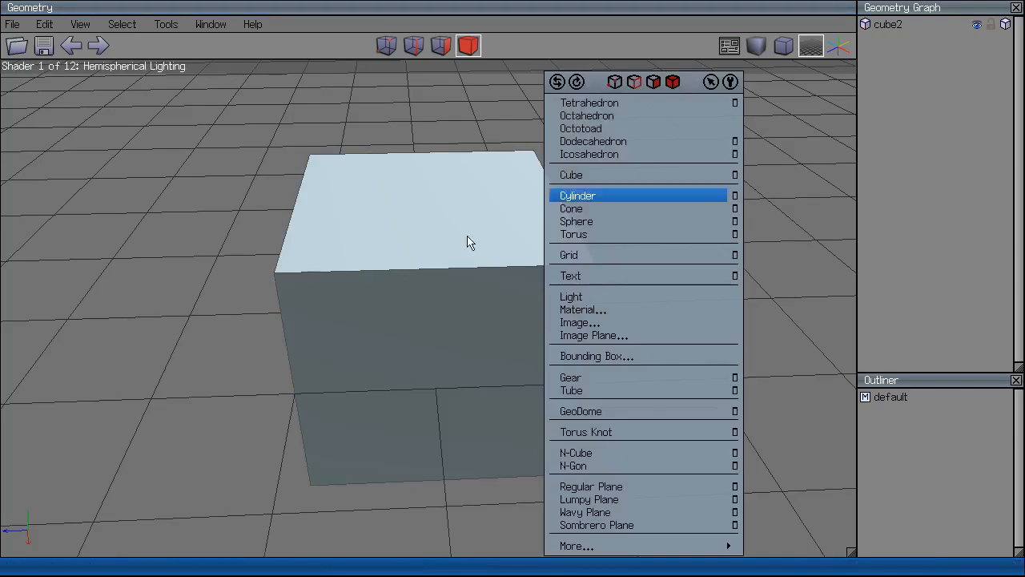
{"action": "left_click", "coordinate": [480, 237]}
{"action": "right_click", "coordinate": [574, 222]}
{"action": "left_click", "coordinate": [633, 185]}
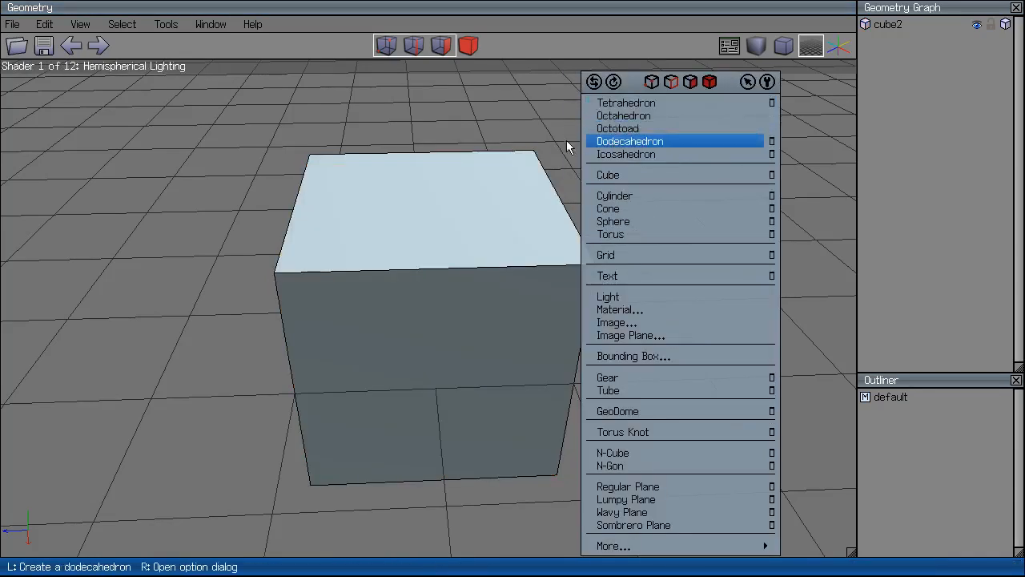
{"action": "left_click", "coordinate": [487, 239]}
Select cube2 as an object and move it 2 units up along Y.
{"action": "left_click", "coordinate": [469, 45]}
{"action": "right_click", "coordinate": [558, 186]}
{"action": "left_click", "coordinate": [563, 149]}
{"action": "left_click", "coordinate": [556, 170]}
{"action": "left_click", "coordinate": [531, 227]}
Orbit and zoom the view to inspect the raised cube.
{"action": "scroll", "coordinate": [531, 227], "scroll_direction": "down", "scroll_amount": 5}
{"action": "left_click", "coordinate": [452, 218]}
{"action": "middle_click", "coordinate": [574, 216]}
{"action": "scroll", "coordinate": [575, 216], "scroll_direction": "down", "scroll_amount": 4}
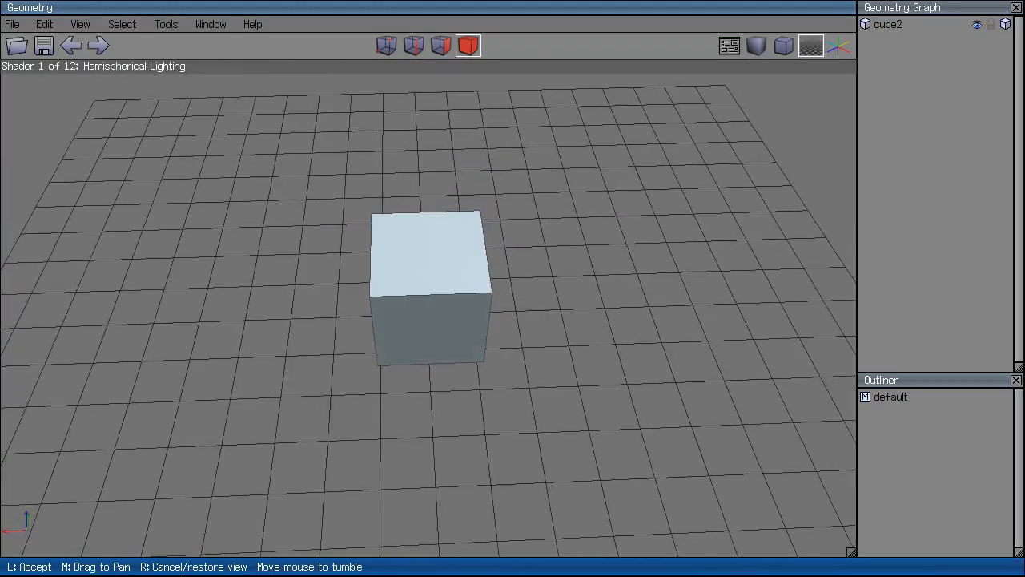
{"action": "left_click", "coordinate": [673, 245]}
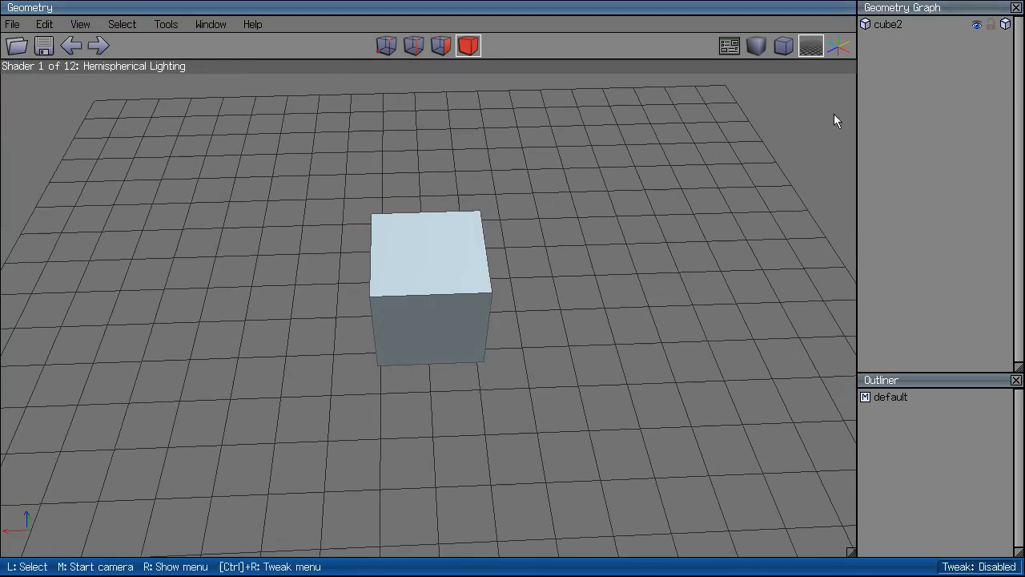
{"action": "scroll", "coordinate": [834, 114], "scroll_direction": "up", "scroll_amount": 3}
Show cube2 as a wireframe and orbit to inspect it from two angles.
{"action": "left_click", "coordinate": [1006, 25]}
{"action": "left_click", "coordinate": [1006, 26]}
{"action": "left_click", "coordinate": [1006, 25]}
{"action": "middle_click", "coordinate": [720, 176]}
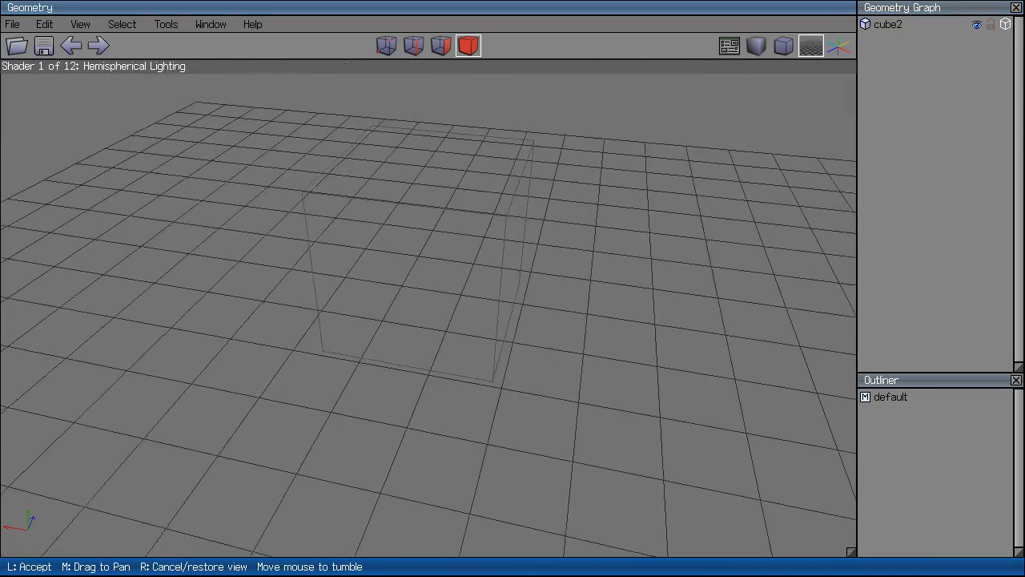
{"action": "left_click", "coordinate": [609, 431]}
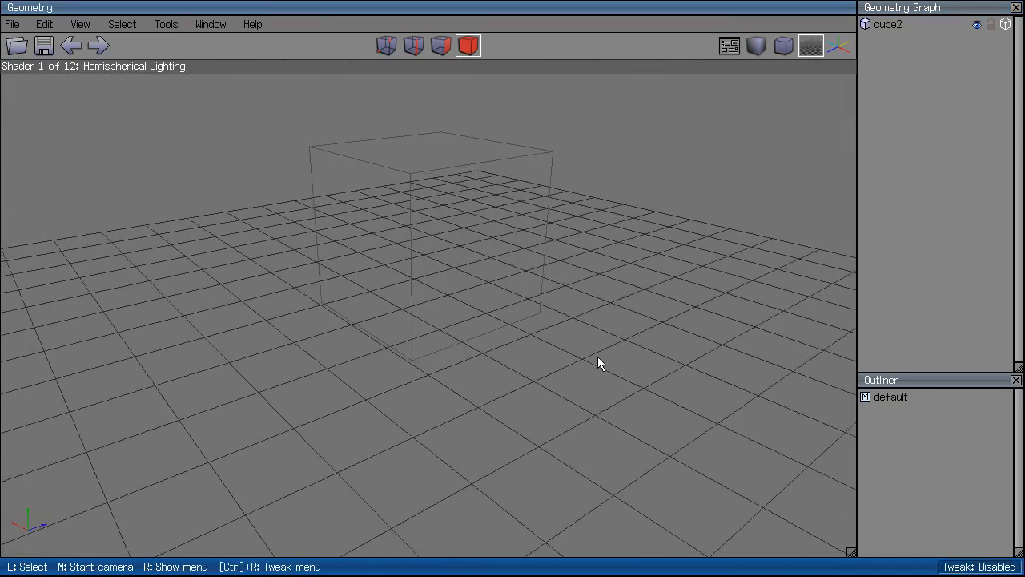
{"action": "middle_click", "coordinate": [757, 93]}
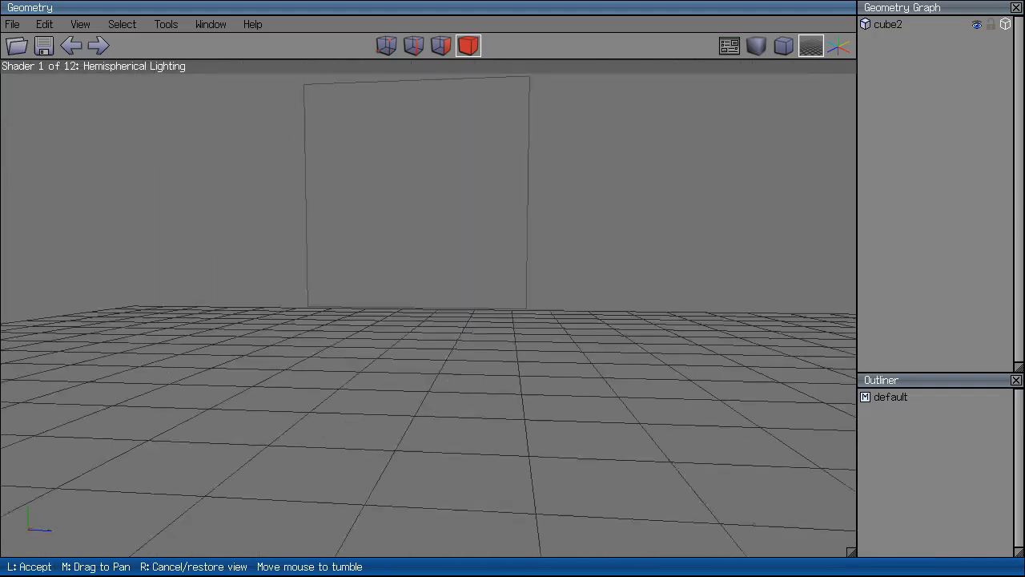
{"action": "left_click", "coordinate": [738, 150]}
Toggle smooth shading on and off several times, leaving it on.
{"action": "left_click", "coordinate": [762, 46]}
{"action": "left_click", "coordinate": [762, 46]}
{"action": "left_click", "coordinate": [762, 47]}
{"action": "left_click", "coordinate": [762, 47]}
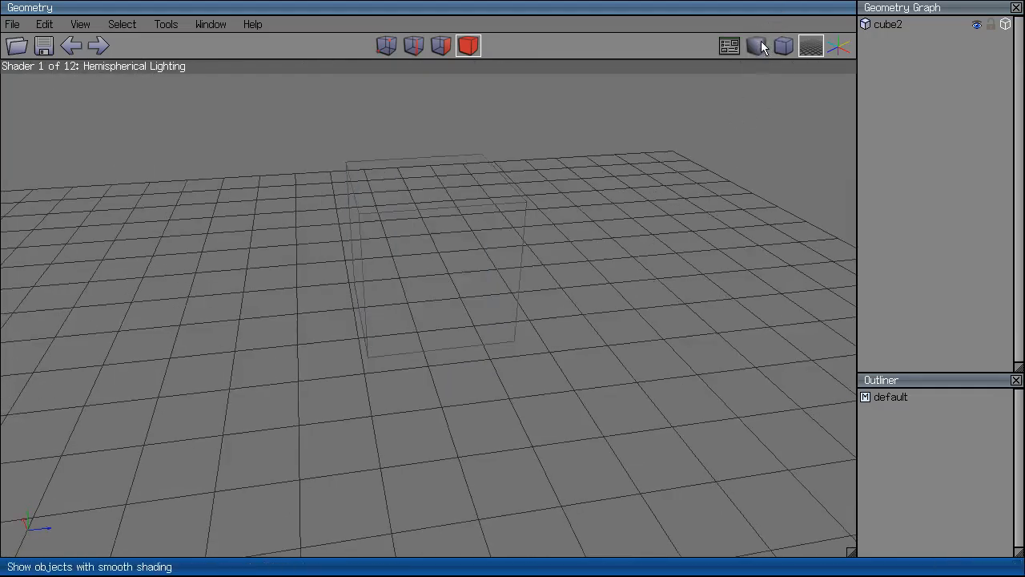
{"action": "left_click", "coordinate": [762, 47]}
Turn off cube2's wireframe overlay and switch the cube to flat shading.
{"action": "middle_click", "coordinate": [705, 196]}
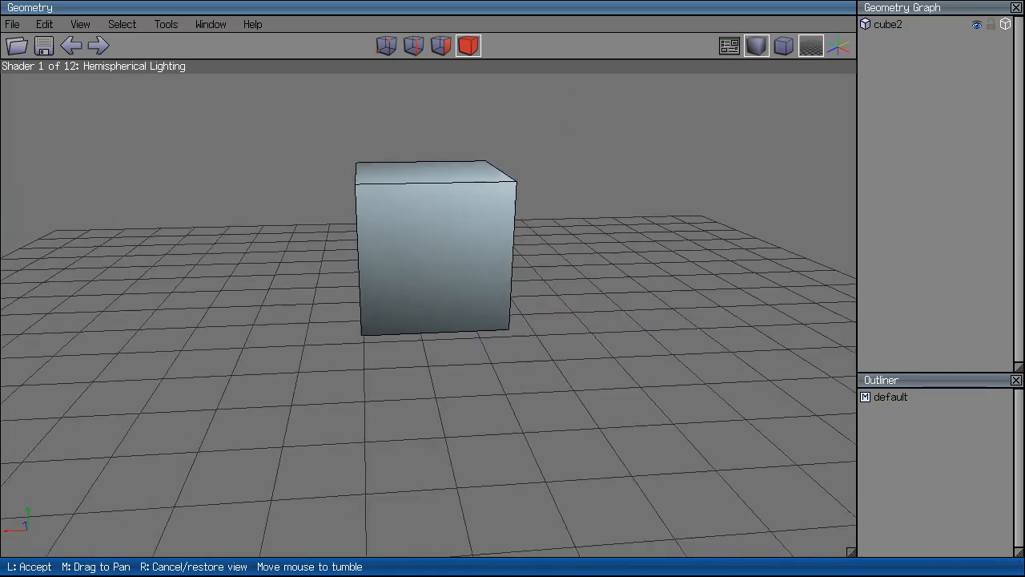
{"action": "left_click", "coordinate": [693, 152]}
{"action": "left_click", "coordinate": [1007, 25]}
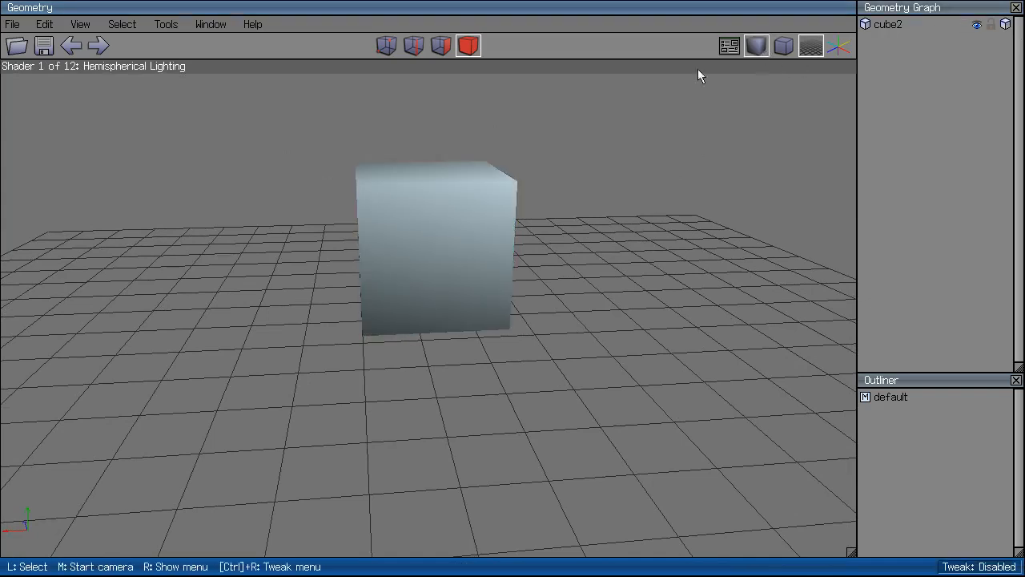
{"action": "left_click", "coordinate": [753, 50]}
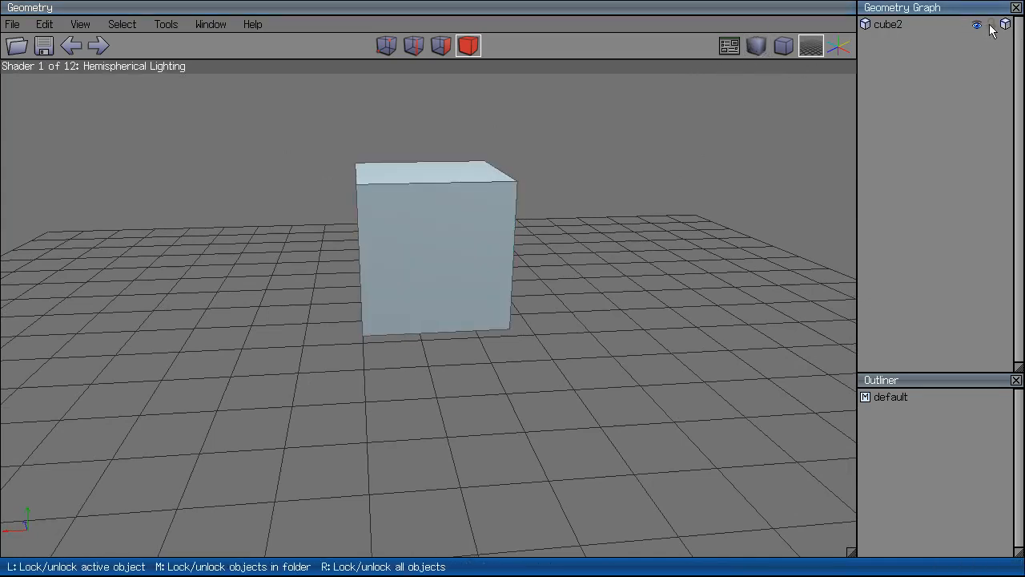
{"action": "right_click", "coordinate": [518, 254]}
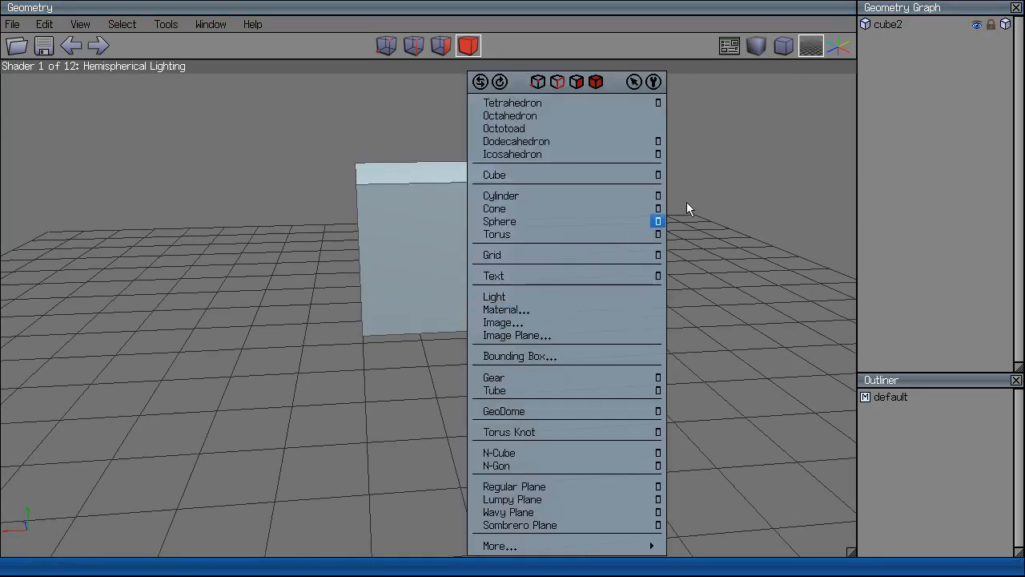
Create cube3, switch to vertex mode, and clear the vertex selection from a front view.
{"action": "left_click", "coordinate": [631, 175]}
{"action": "left_click", "coordinate": [482, 346]}
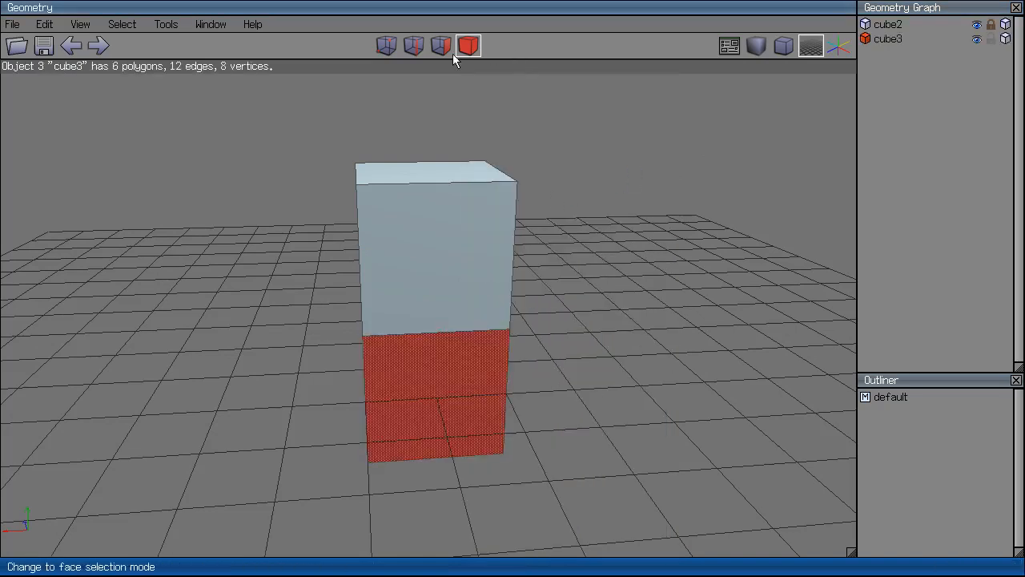
{"action": "left_click", "coordinate": [398, 49]}
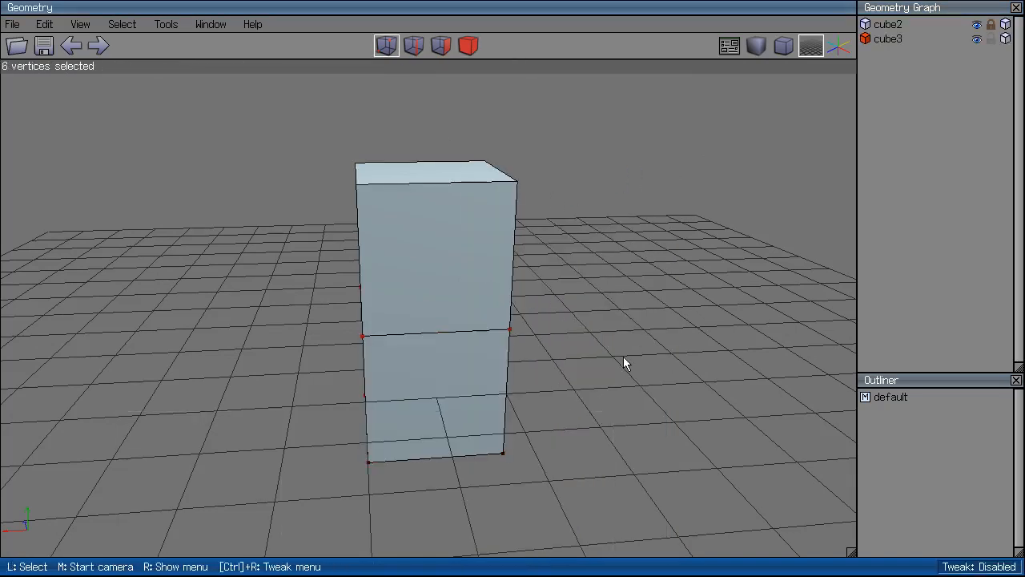
{"action": "middle_click", "coordinate": [624, 357]}
{"action": "left_click", "coordinate": [624, 357]}
{"action": "left_click_drag", "start_coordinate": [553, 362], "coordinate": [316, 489], "text": "ctrl"}
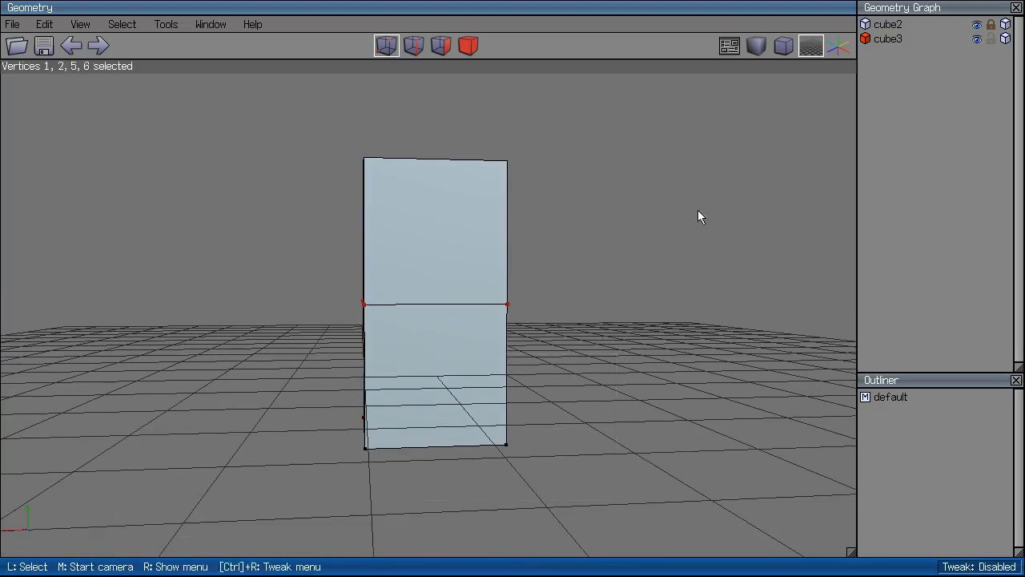
{"action": "right_click", "coordinate": [693, 158]}
{"action": "left_click", "coordinate": [693, 158]}
Select cube3's four middle-ring vertices and move them along Y.
{"action": "left_click", "coordinate": [586, 253]}
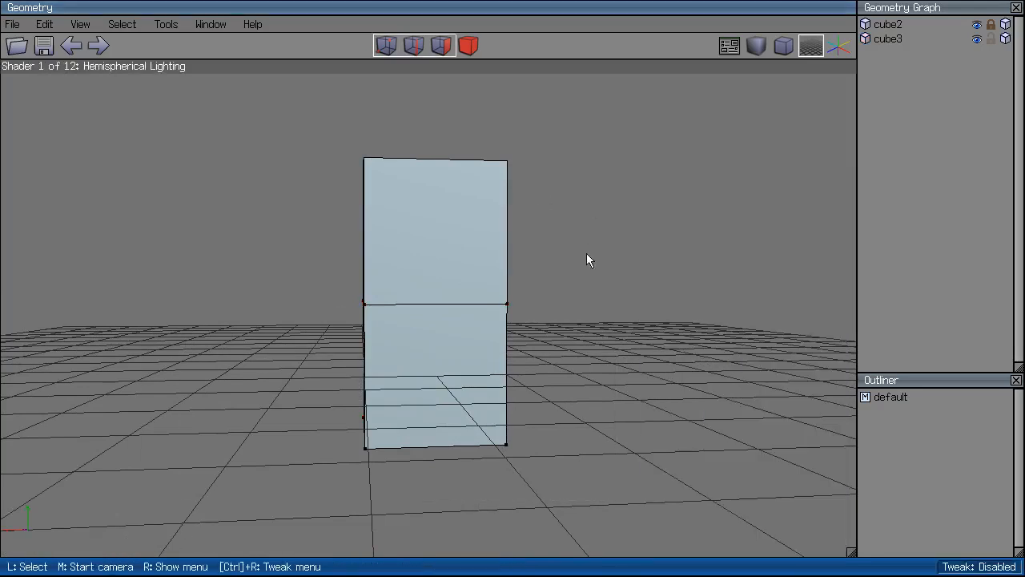
{"action": "left_click_drag", "start_coordinate": [586, 254], "coordinate": [332, 376]}
{"action": "right_click", "coordinate": [691, 174]}
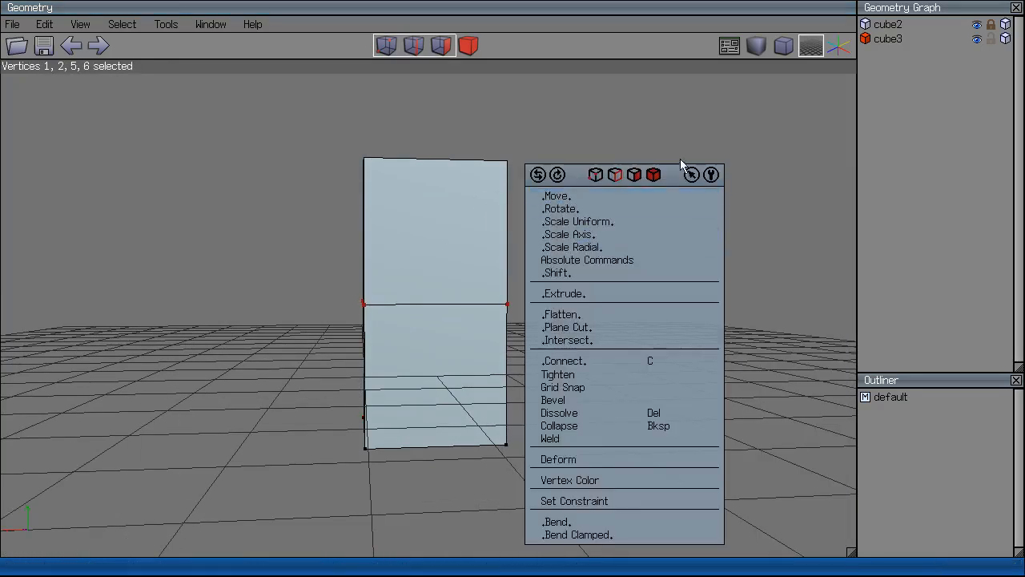
{"action": "left_click", "coordinate": [646, 194]}
{"action": "left_click", "coordinate": [641, 250]}
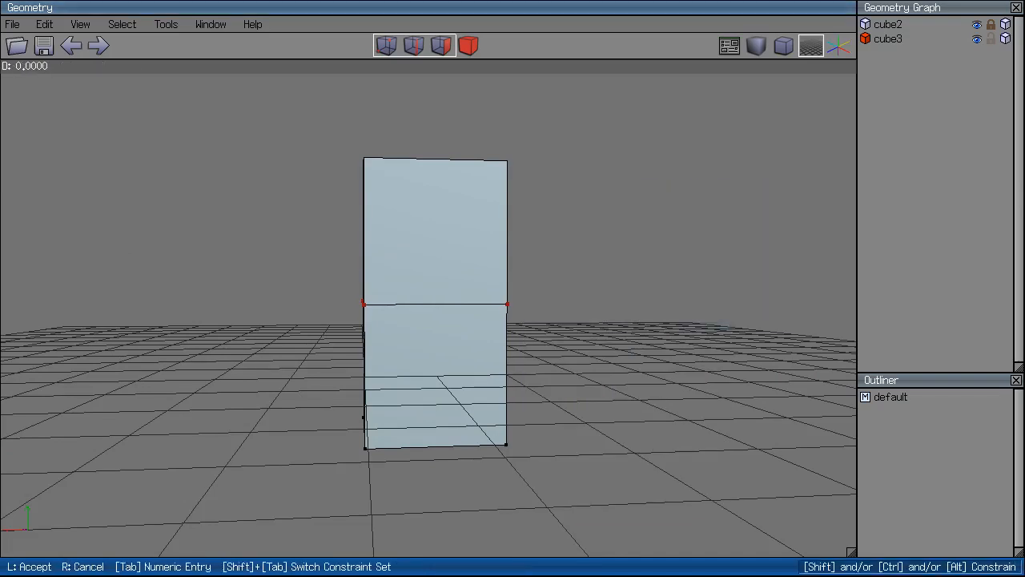
{"action": "left_click", "coordinate": [639, 248]}
From a new view, select the middle-ring vertices of both cubes.
{"action": "middle_click", "coordinate": [637, 246]}
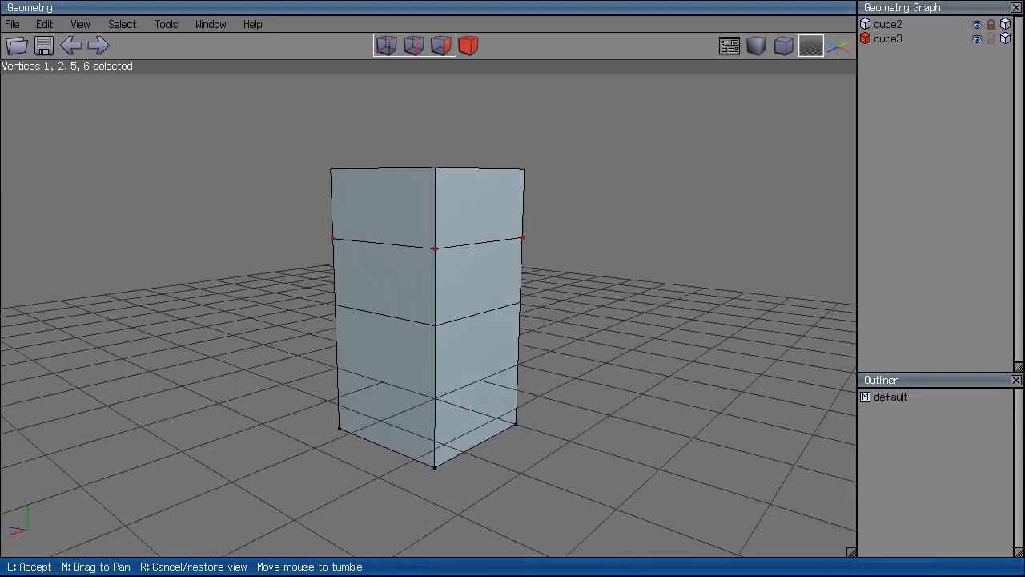
{"action": "left_click", "coordinate": [639, 221]}
{"action": "left_click", "coordinate": [580, 206]}
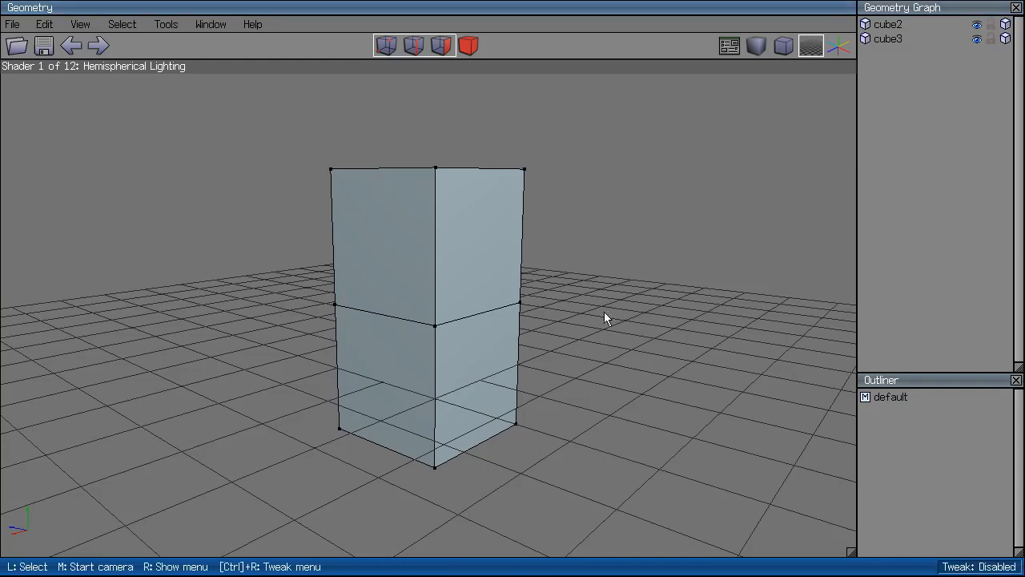
{"action": "left_click_drag", "start_coordinate": [328, 345], "coordinate": [313, 343]}
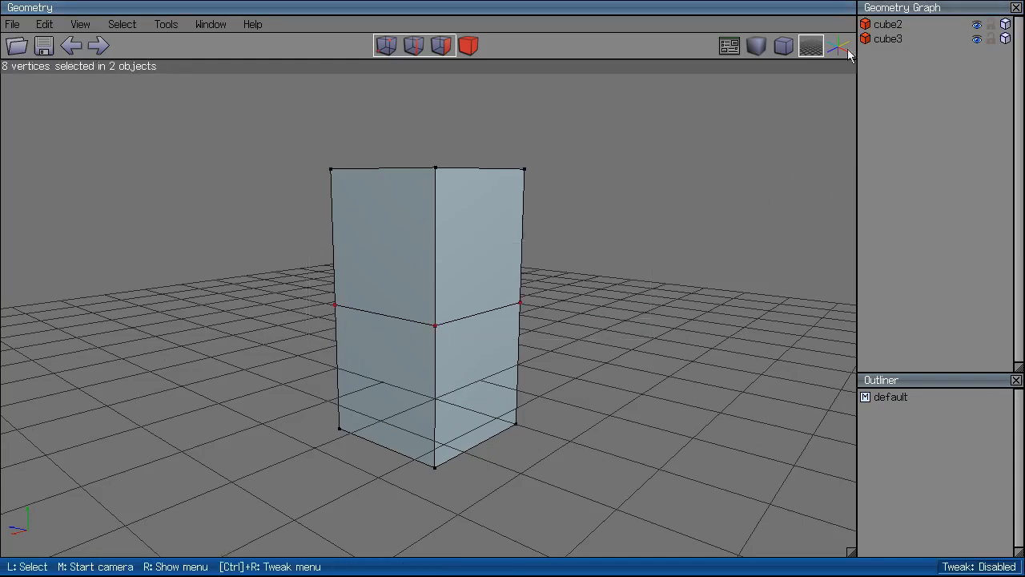
Lock cube2 and move the selected vertices down along Y.
{"action": "left_click", "coordinate": [991, 24]}
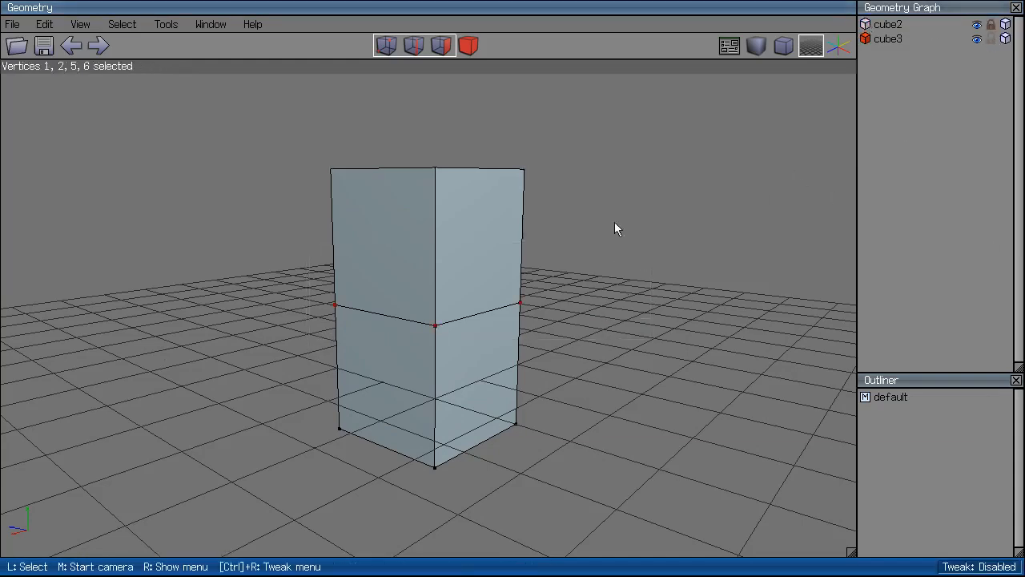
{"action": "right_click", "coordinate": [618, 186]}
{"action": "left_click", "coordinate": [625, 183]}
{"action": "left_click", "coordinate": [617, 236]}
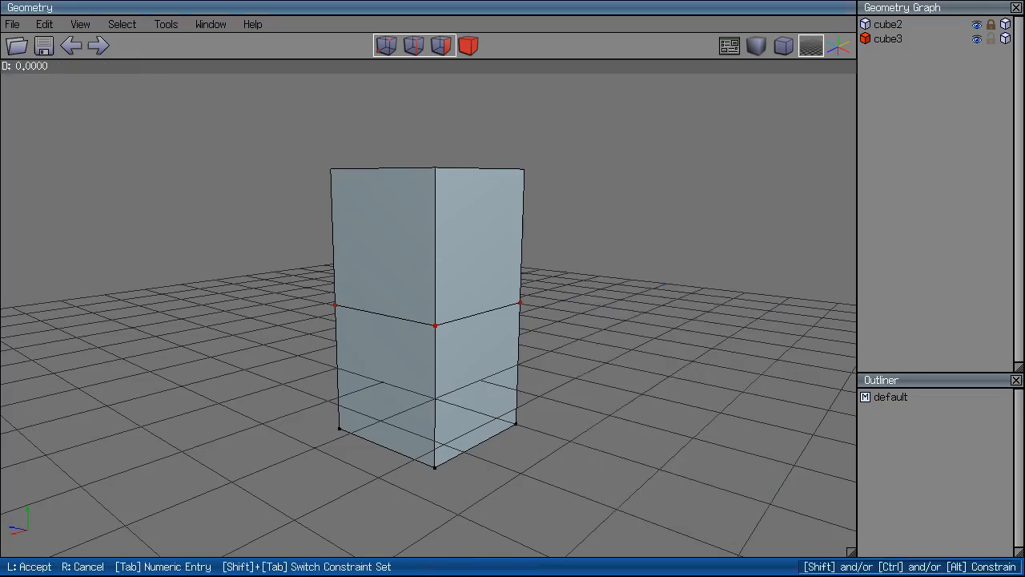
{"action": "left_click", "coordinate": [615, 242]}
{"action": "left_click", "coordinate": [321, 296]}
{"action": "middle_click", "coordinate": [320, 296]}
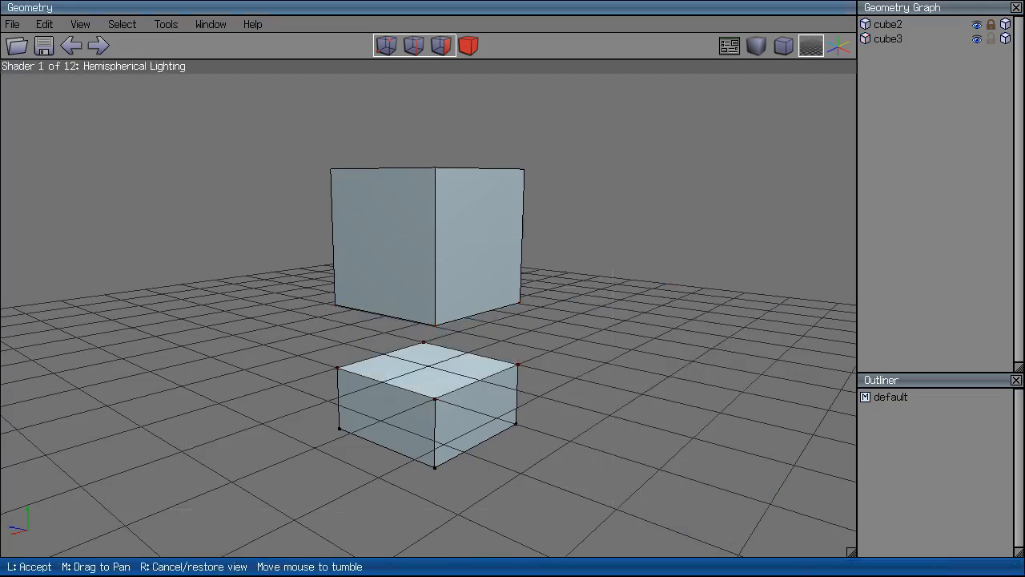
{"action": "left_click", "coordinate": [183, 305]}
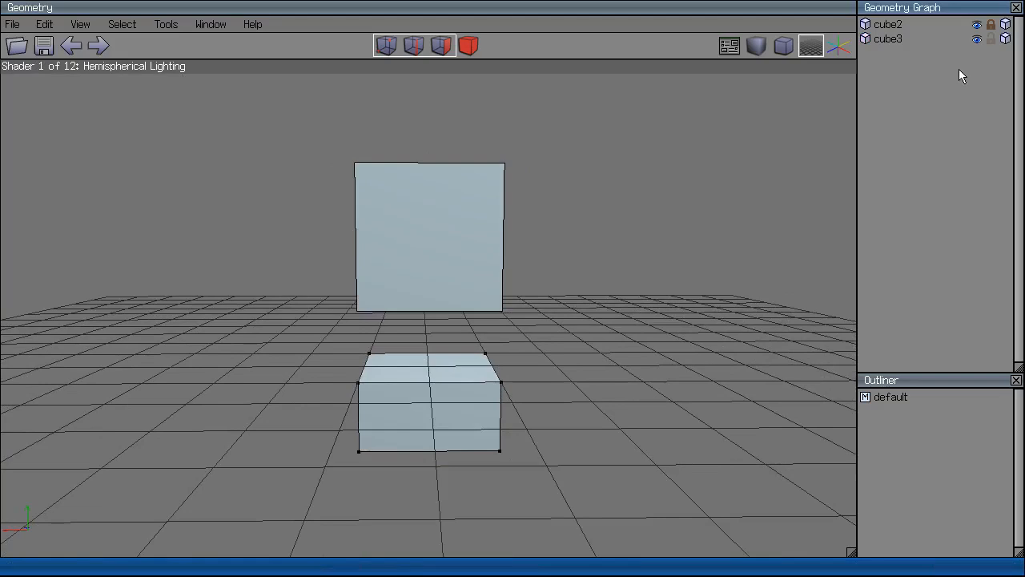
Unlock cube2, hide and reshow each cube, and marquee-select both cubes as objects.
{"action": "left_click", "coordinate": [991, 24]}
{"action": "left_click", "coordinate": [978, 24]}
{"action": "left_click", "coordinate": [977, 24]}
{"action": "left_click", "coordinate": [977, 39]}
{"action": "left_click", "coordinate": [976, 39]}
{"action": "left_click", "coordinate": [468, 45]}
{"action": "left_click_drag", "start_coordinate": [629, 149], "coordinate": [339, 433]}
Delete both cubes and create a new folder named 'Cubes'.
{"action": "key", "text": "Delete"}
{"action": "right_click", "coordinate": [1008, 96]}
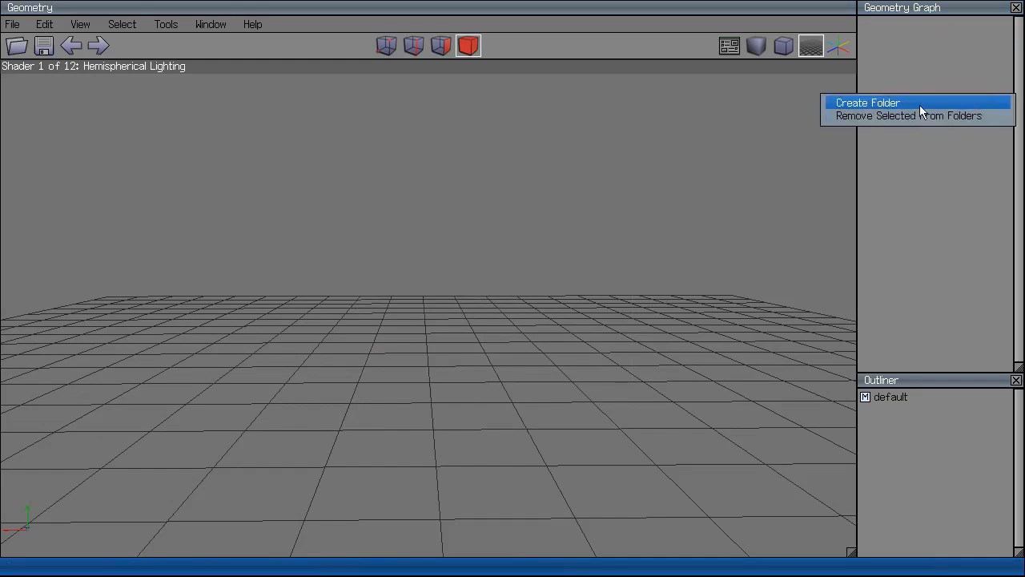
{"action": "left_click", "coordinate": [921, 104]}
{"action": "type", "text": "Cubes"}
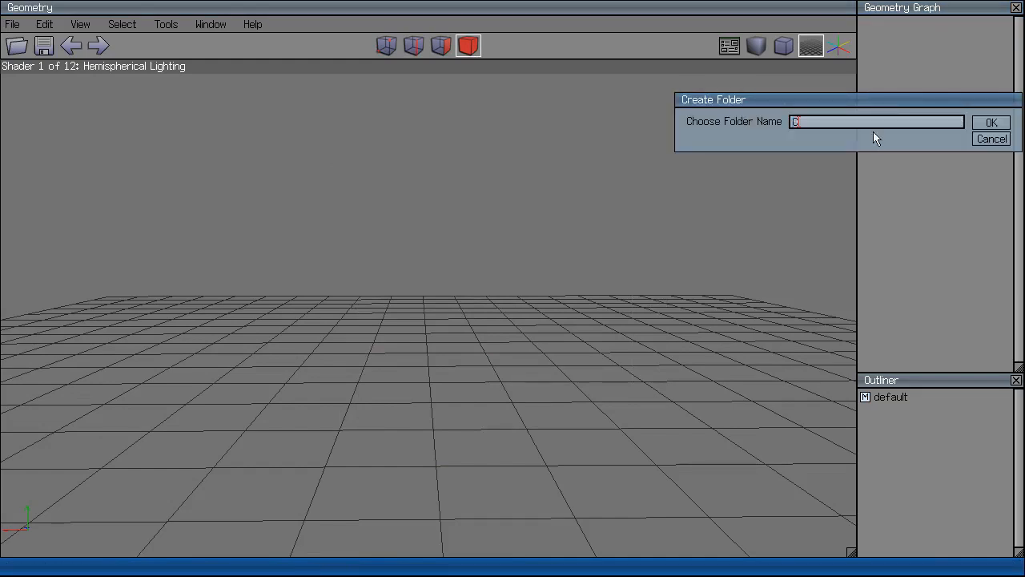
{"action": "key", "text": "Return"}
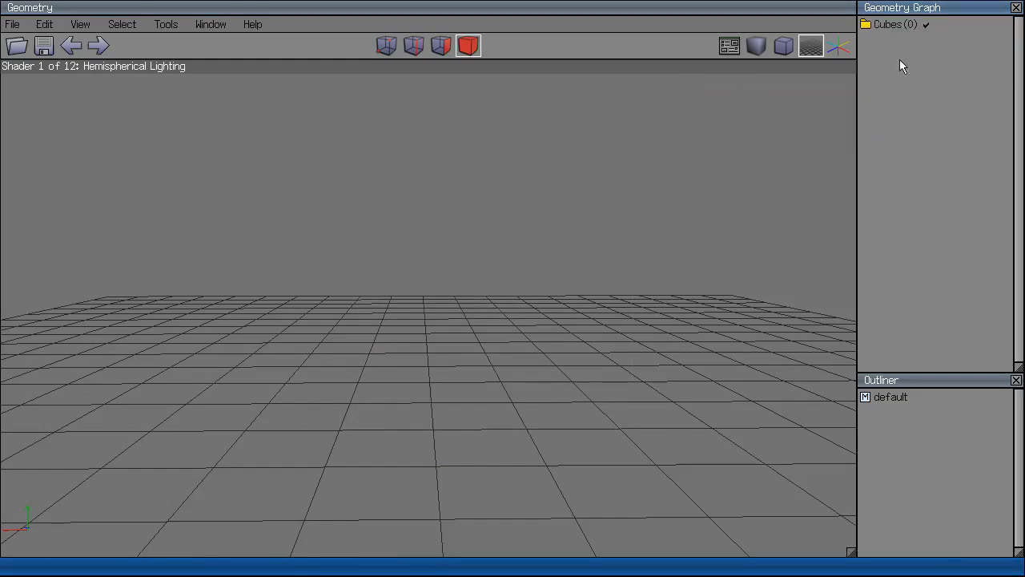
Add three cubes to the Cubes folder.
{"action": "right_click", "coordinate": [384, 367]}
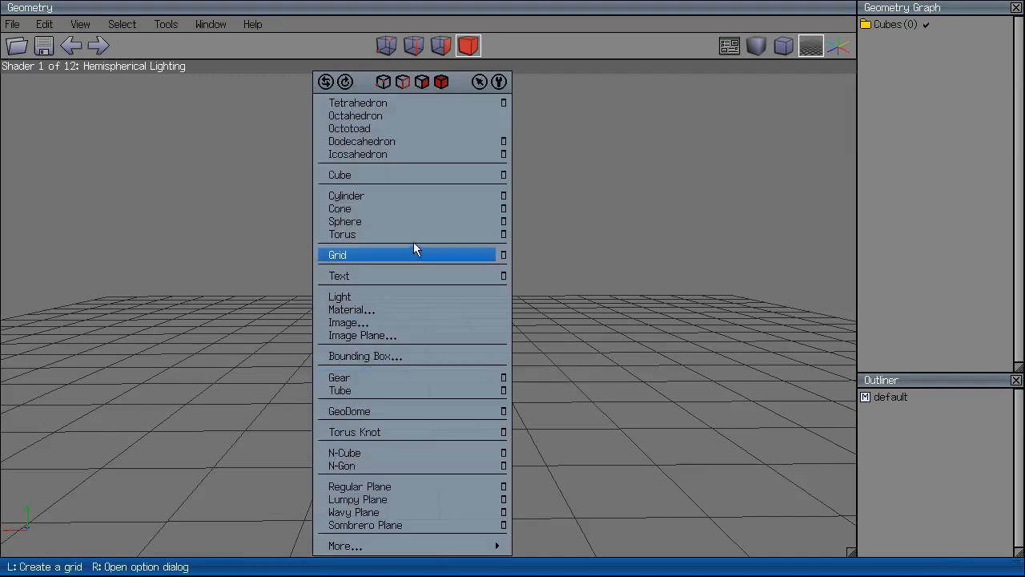
{"action": "left_click", "coordinate": [413, 173]}
{"action": "right_click", "coordinate": [422, 290]}
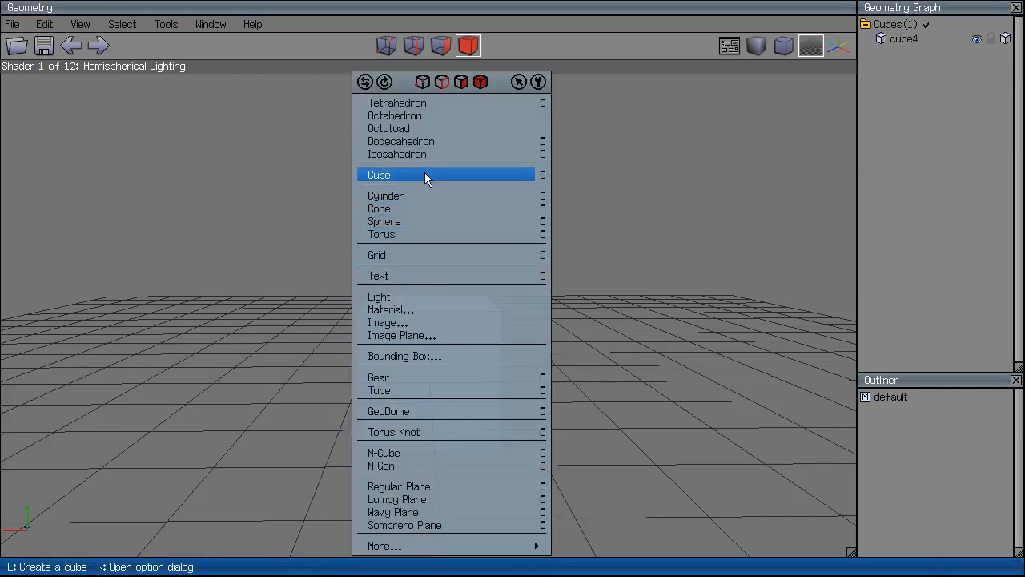
{"action": "left_click", "coordinate": [425, 175]}
{"action": "right_click", "coordinate": [517, 217]}
{"action": "left_click", "coordinate": [505, 178]}
Duplicate the three cubes freely to make six, then deselect them.
{"action": "left_click", "coordinate": [411, 341]}
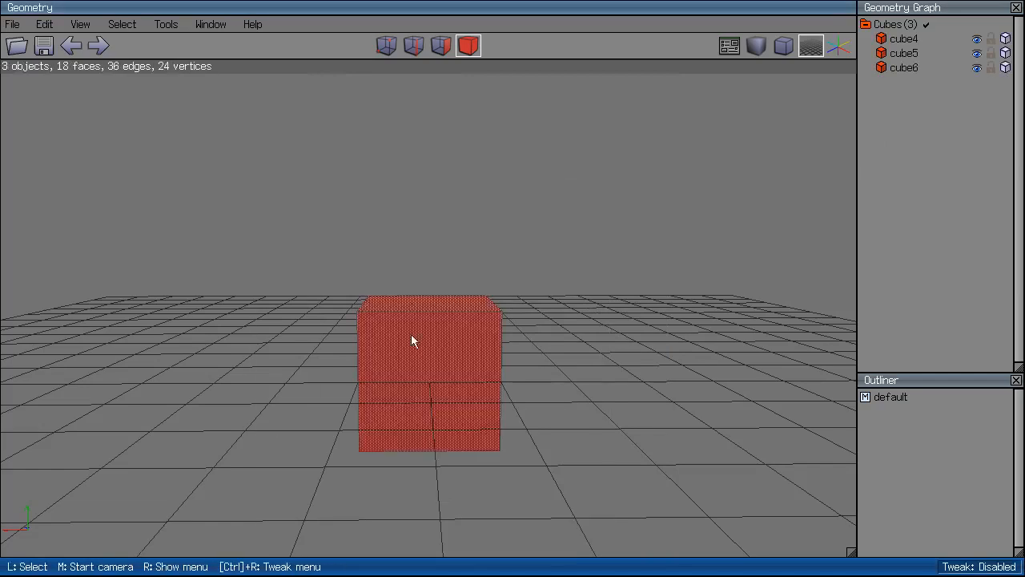
{"action": "right_click", "coordinate": [602, 264]}
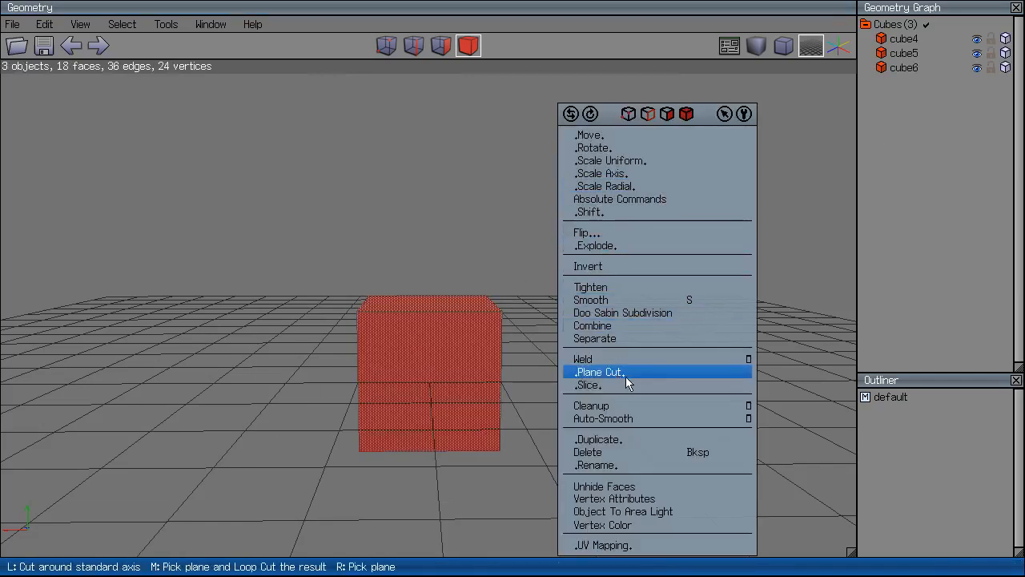
{"action": "left_click", "coordinate": [641, 439]}
{"action": "left_click", "coordinate": [633, 457]}
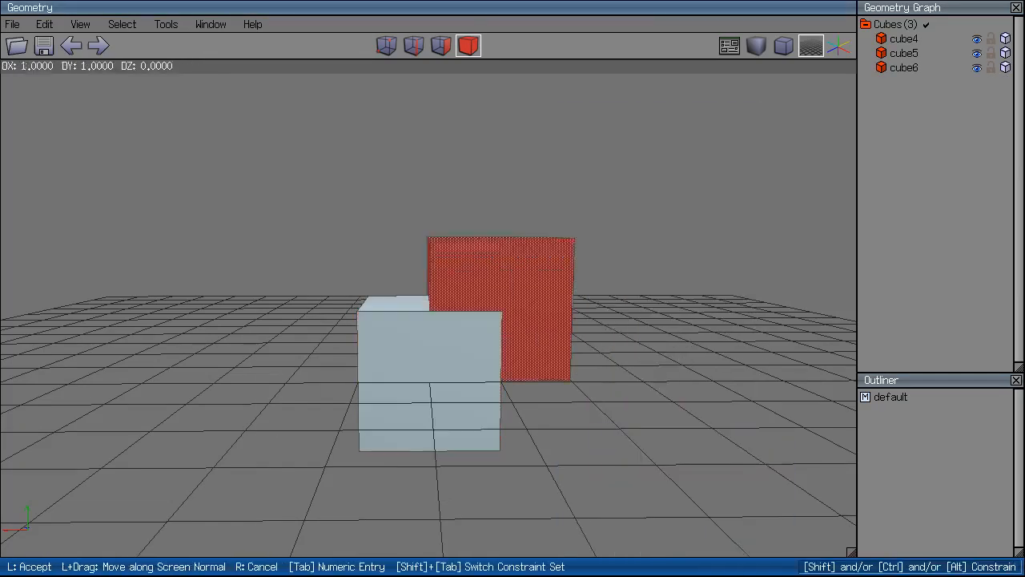
{"action": "left_click", "coordinate": [652, 476]}
{"action": "scroll", "coordinate": [675, 304], "scroll_direction": "down", "scroll_amount": 1}
{"action": "left_click_drag", "start_coordinate": [739, 94], "coordinate": [301, 421], "text": "ctrl"}
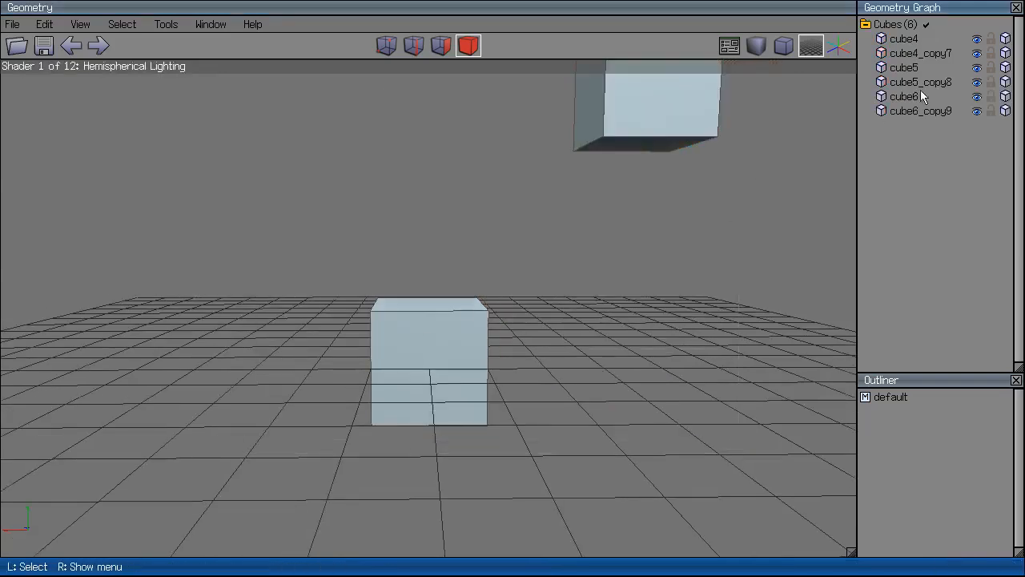
Collapse the Cubes folder and create a new folder named 'Cyl'.
{"action": "left_click", "coordinate": [879, 27]}
{"action": "right_click", "coordinate": [919, 142]}
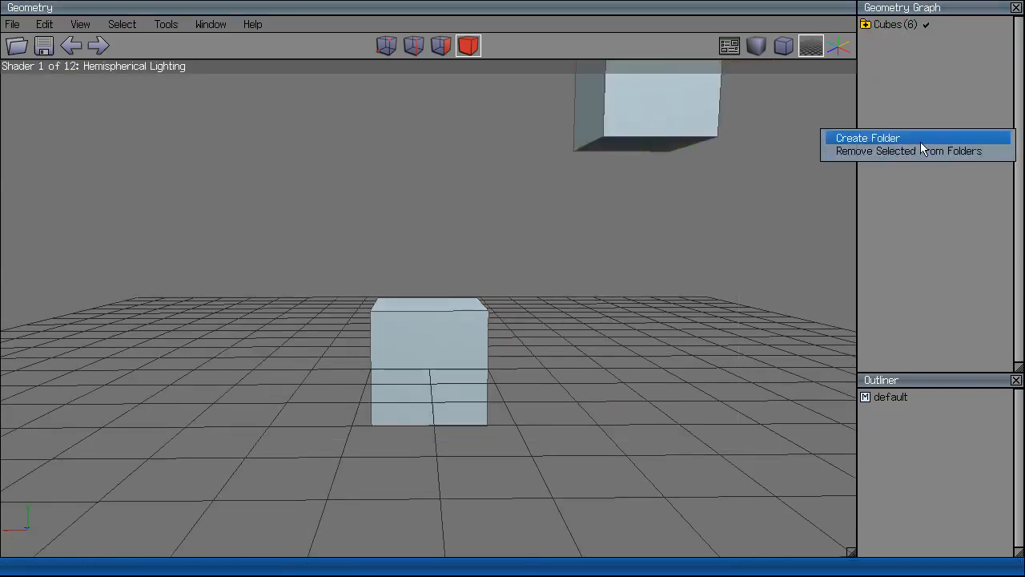
{"action": "left_click", "coordinate": [921, 143]}
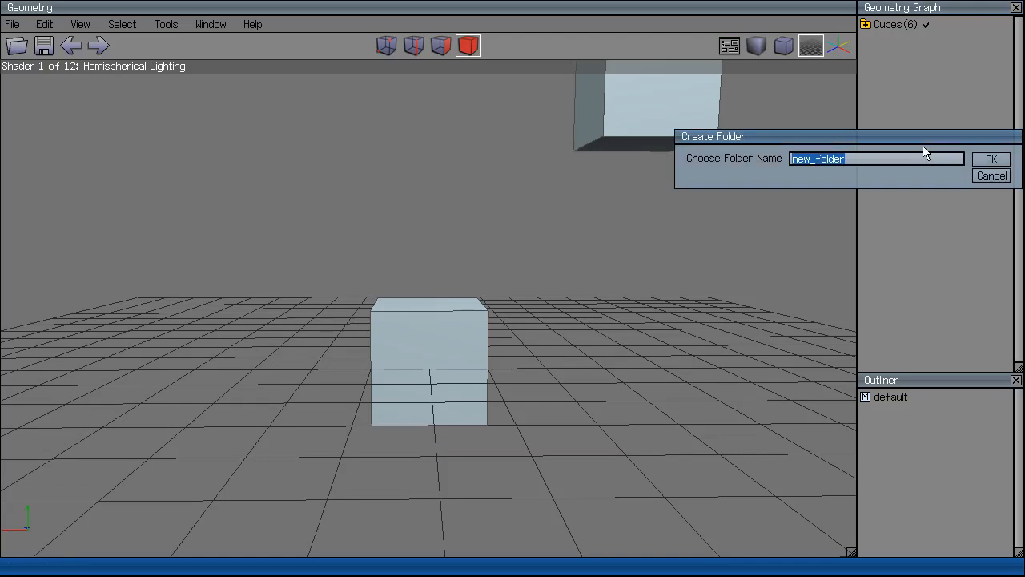
{"action": "key", "text": "Return"}
Add three cylinders to the Cyl folder.
{"action": "right_click", "coordinate": [670, 327]}
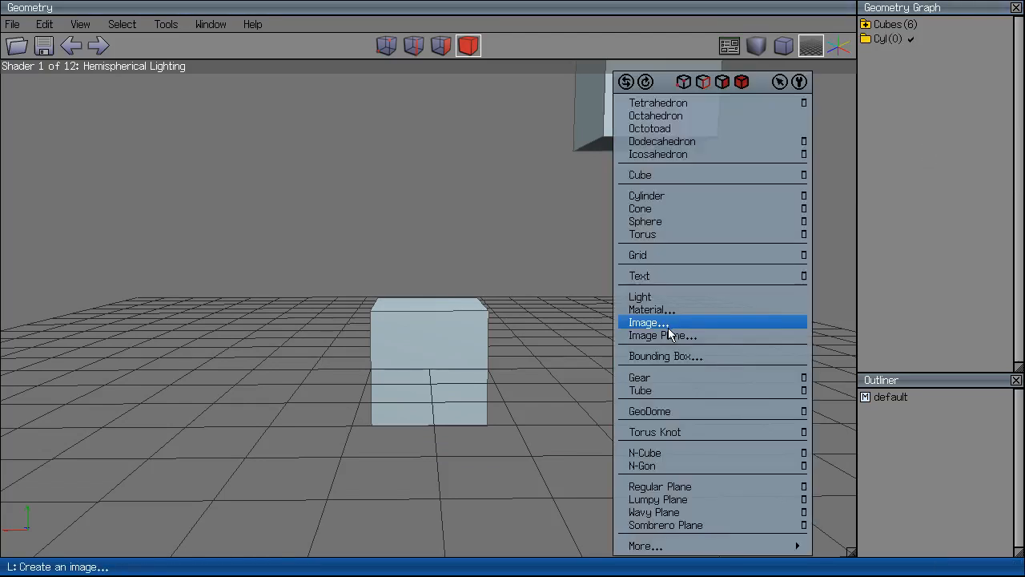
{"action": "left_click", "coordinate": [713, 199]}
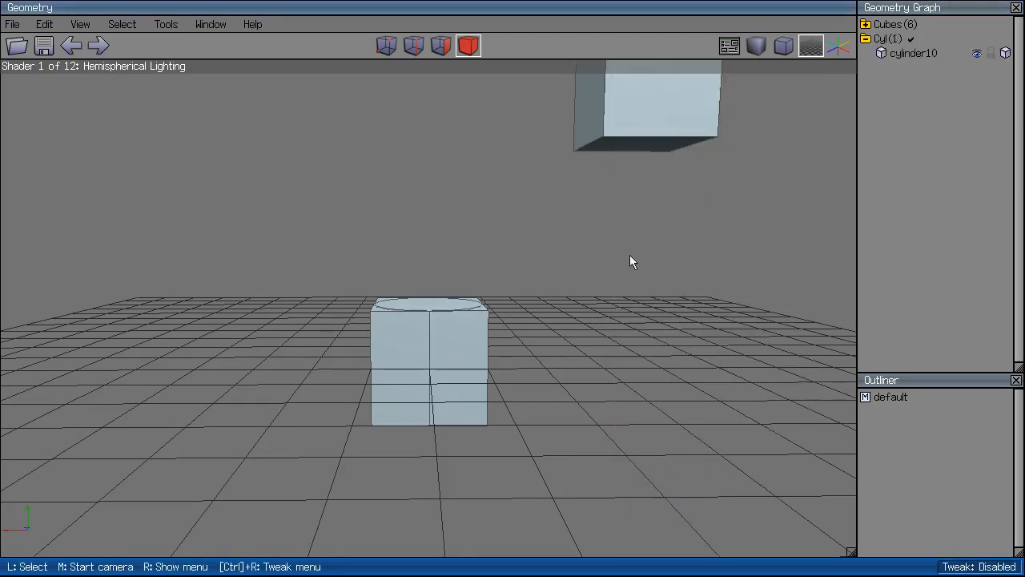
{"action": "right_click", "coordinate": [631, 257]}
{"action": "left_click", "coordinate": [644, 195]}
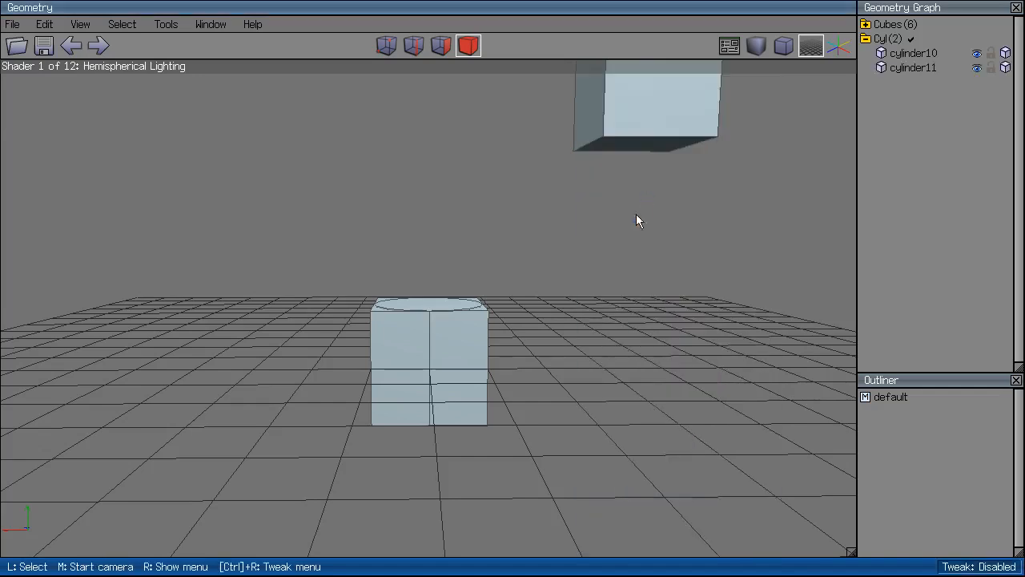
{"action": "right_click", "coordinate": [643, 259]}
{"action": "left_click", "coordinate": [626, 196]}
Make Cubes the active folder and collapse and re-expand the Cyl folder.
{"action": "left_click", "coordinate": [868, 37]}
{"action": "left_click", "coordinate": [905, 29]}
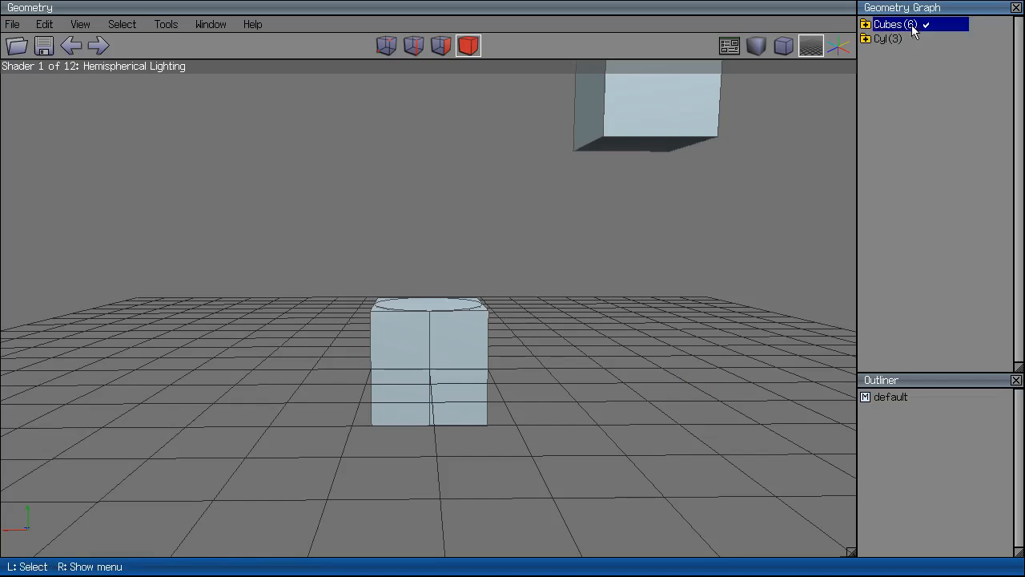
{"action": "right_click", "coordinate": [905, 31]}
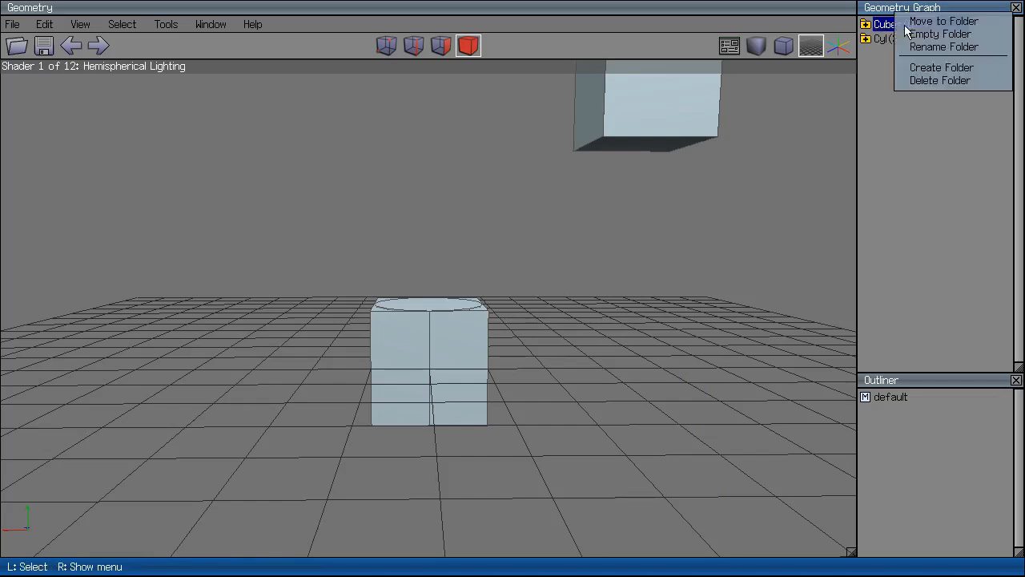
{"action": "left_click", "coordinate": [876, 109]}
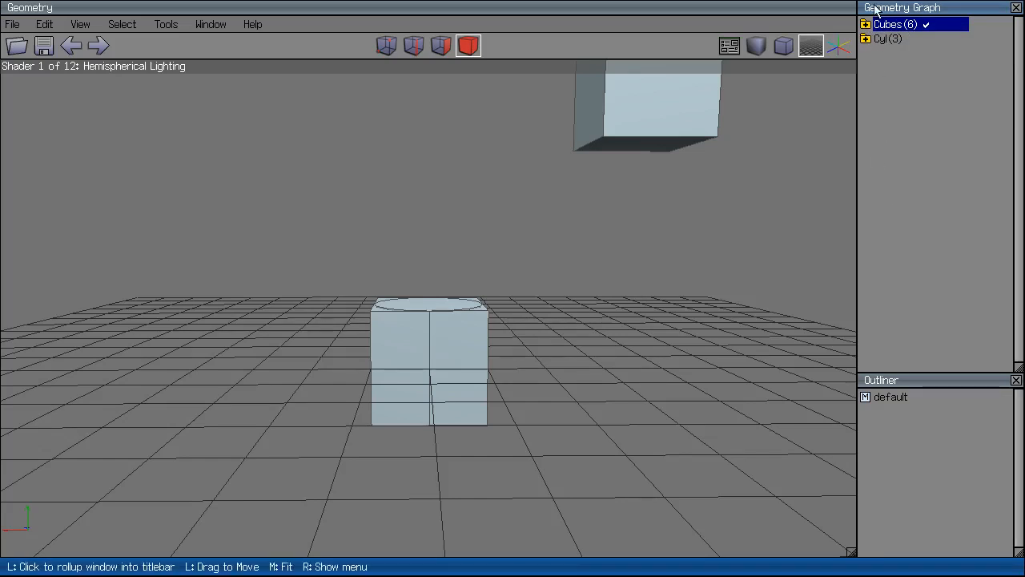
{"action": "left_click", "coordinate": [866, 39]}
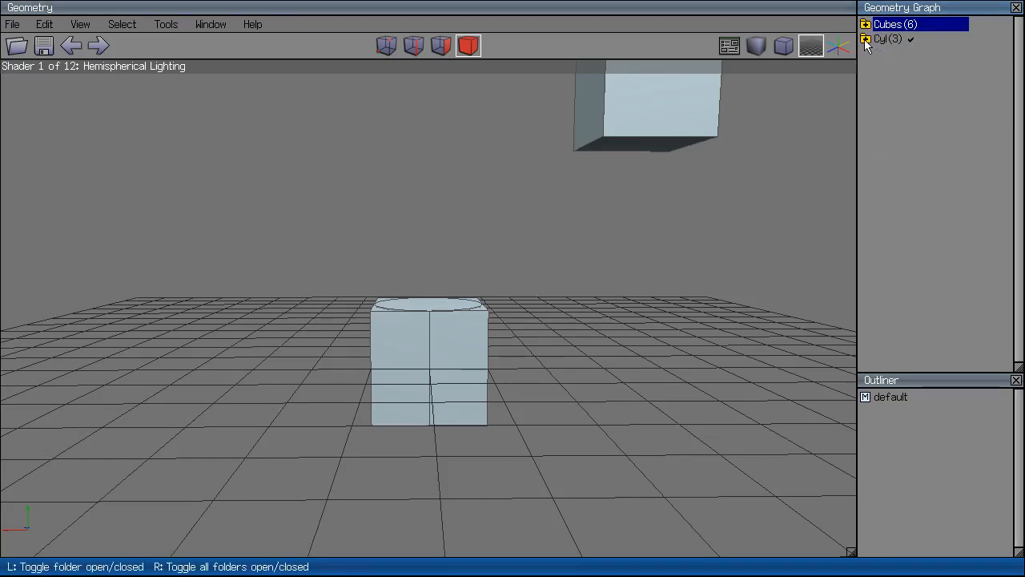
{"action": "left_click", "coordinate": [866, 39]}
{"action": "left_click", "coordinate": [866, 39]}
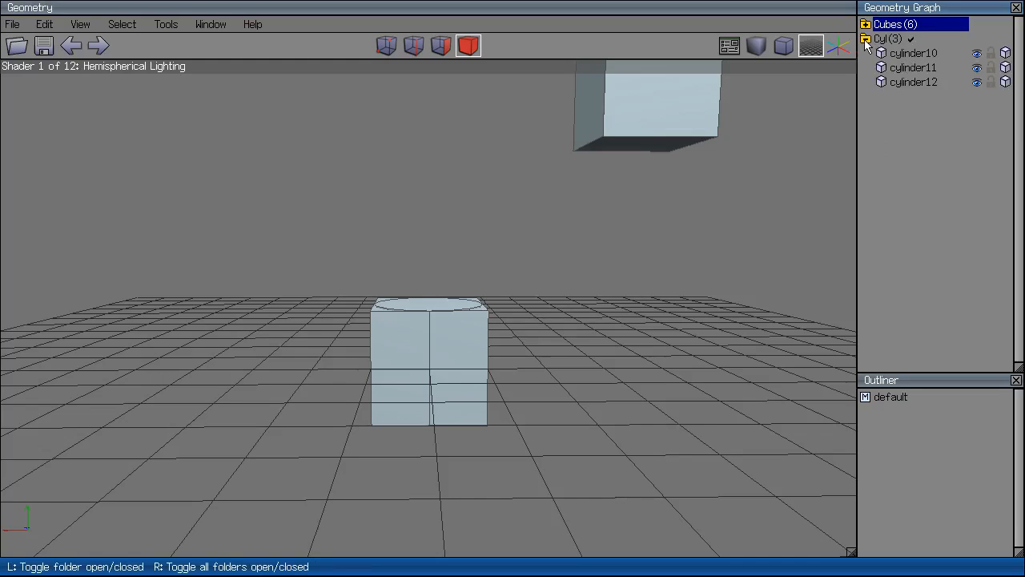
Toggle other objects to wireframe and back, expand the Cubes folder, and lock cube4.
{"action": "right_click", "coordinate": [977, 55]}
{"action": "right_click", "coordinate": [1006, 54]}
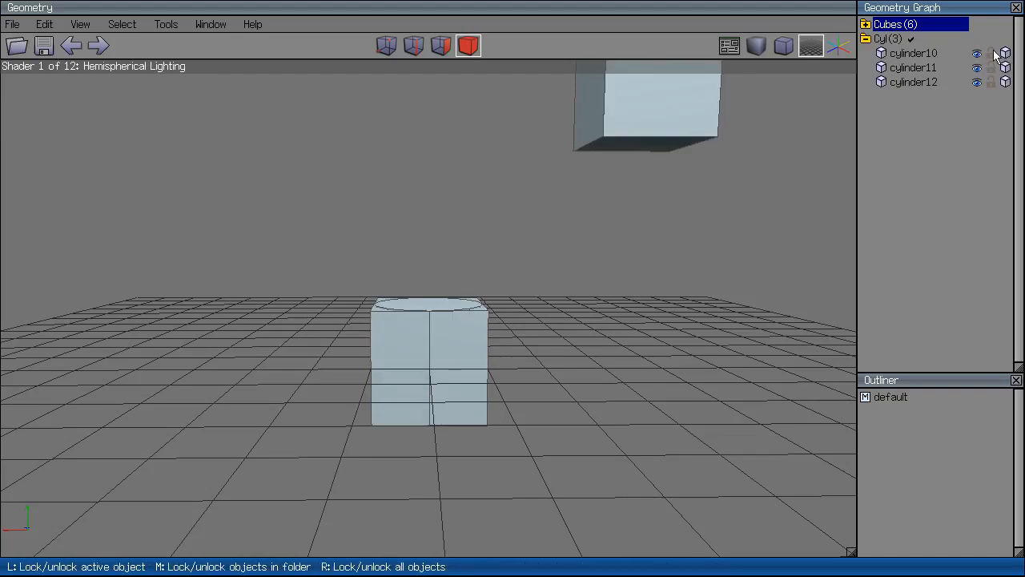
{"action": "left_click", "coordinate": [866, 25]}
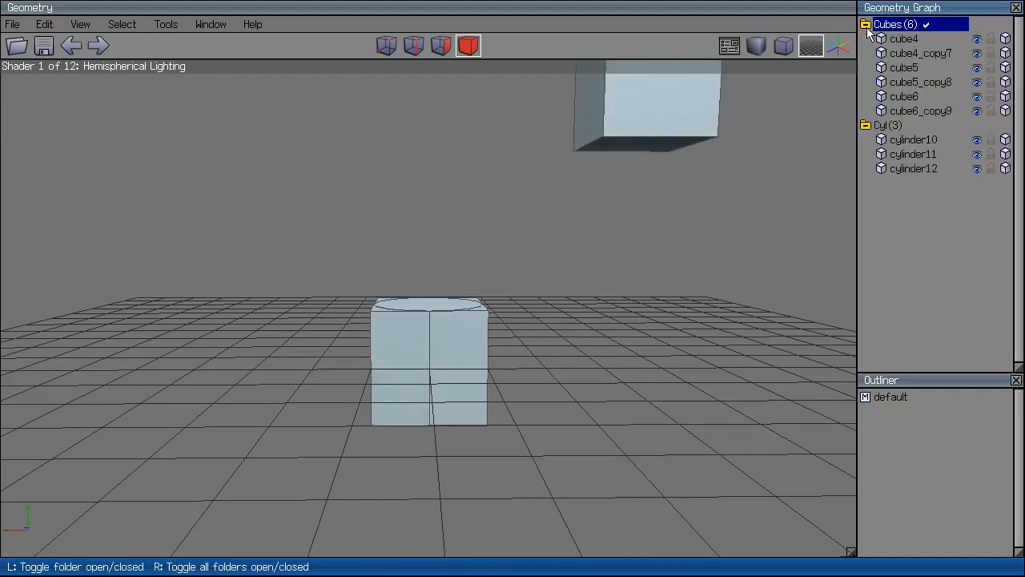
{"action": "right_click", "coordinate": [909, 30]}
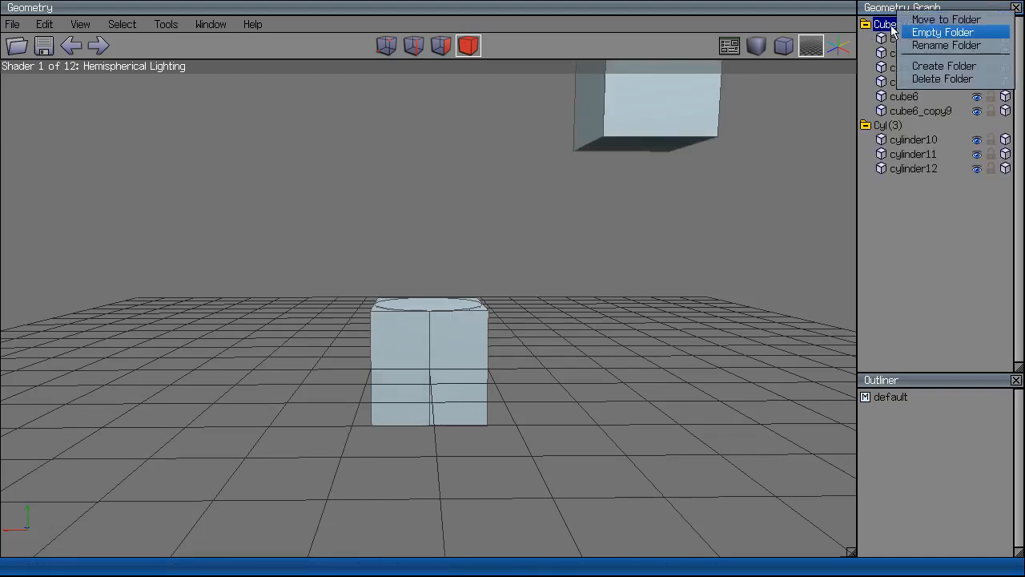
{"action": "left_click", "coordinate": [894, 30]}
{"action": "left_click", "coordinate": [992, 43]}
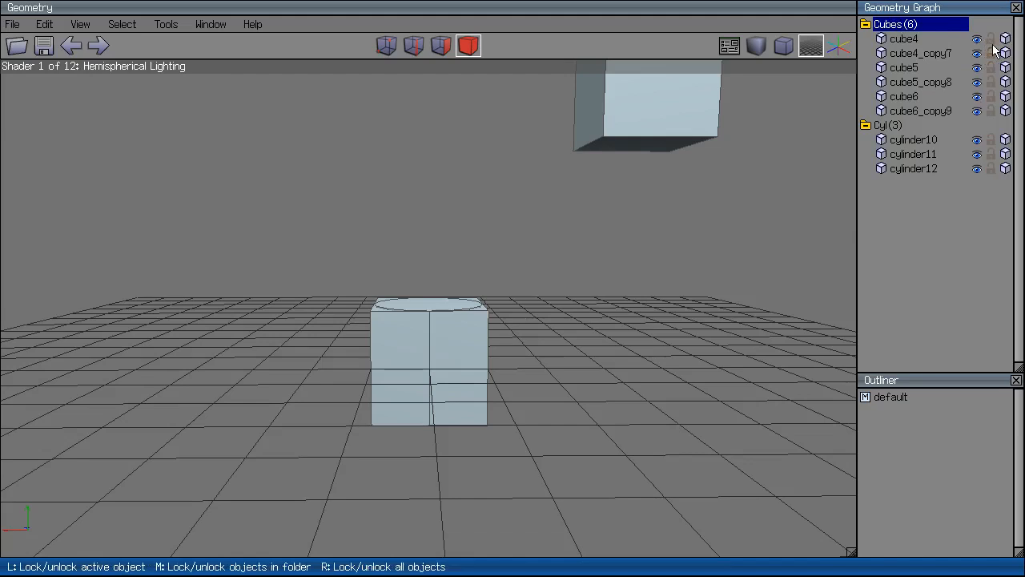
Unlock all other objects and toggle them between wireframe and shaded, ending shaded.
{"action": "right_click", "coordinate": [992, 43]}
{"action": "right_click", "coordinate": [1004, 41]}
{"action": "right_click", "coordinate": [1005, 40]}
{"action": "right_click", "coordinate": [1004, 41]}
{"action": "right_click", "coordinate": [1004, 41]}
{"action": "right_click", "coordinate": [1005, 40]}
{"action": "right_click", "coordinate": [1004, 41]}
{"action": "right_click", "coordinate": [1005, 41]}
{"action": "right_click", "coordinate": [1004, 41]}
{"action": "right_click", "coordinate": [1004, 41]}
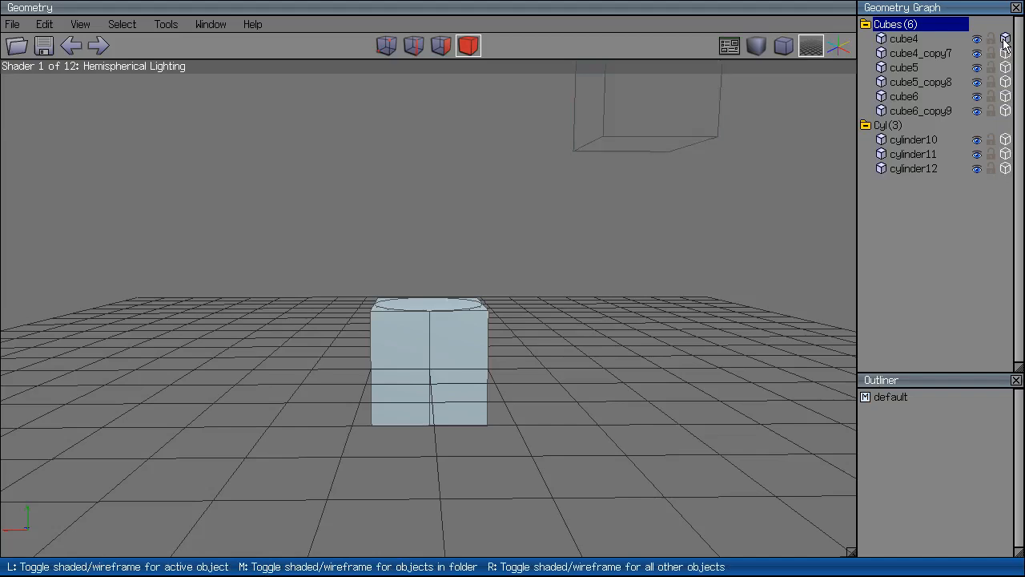
{"action": "right_click", "coordinate": [1004, 40]}
Repeatedly hide and reshow all objects except cube4, then except cylinder10.
{"action": "right_click", "coordinate": [977, 40]}
{"action": "right_click", "coordinate": [977, 40]}
{"action": "right_click", "coordinate": [977, 40]}
{"action": "right_click", "coordinate": [977, 40]}
{"action": "right_click", "coordinate": [980, 139]}
{"action": "right_click", "coordinate": [980, 139]}
{"action": "right_click", "coordinate": [981, 140]}
{"action": "right_click", "coordinate": [980, 140]}
{"action": "right_click", "coordinate": [979, 141]}
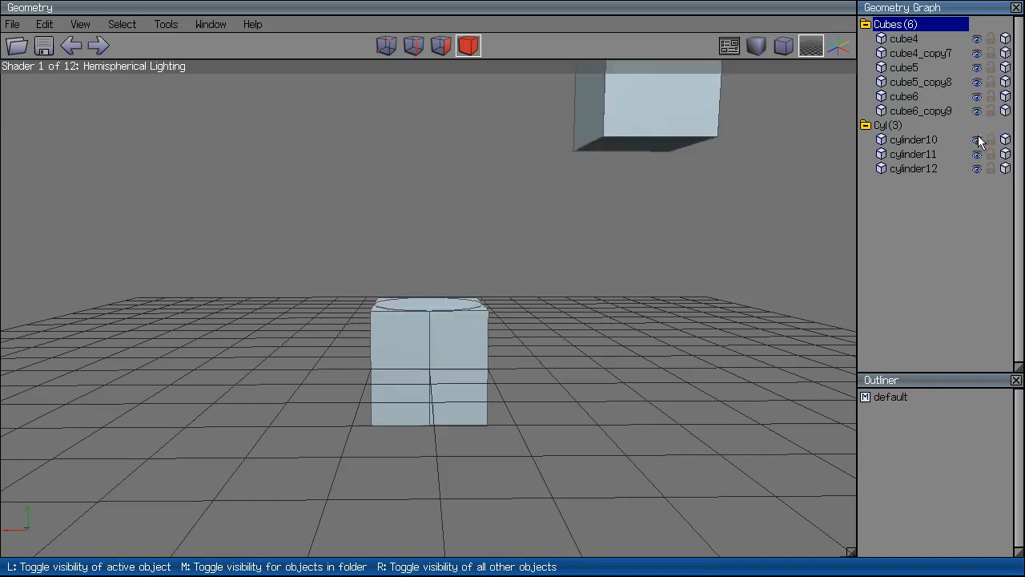
{"action": "right_click", "coordinate": [979, 141]}
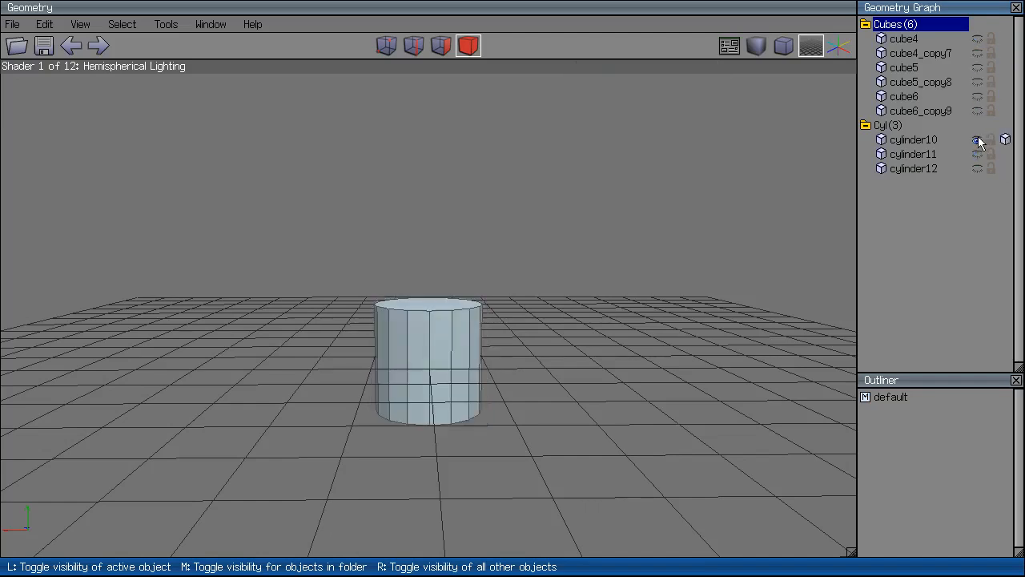
{"action": "right_click", "coordinate": [979, 141]}
{"action": "right_click", "coordinate": [979, 141]}
{"action": "right_click", "coordinate": [979, 141]}
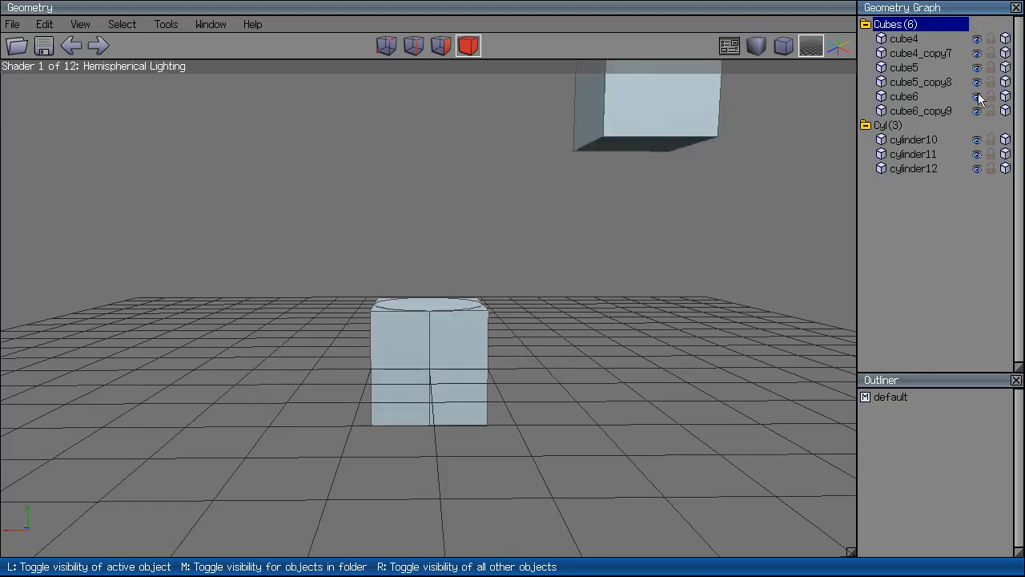
Isolate and toggle cylinders 10, 11 and 12, ending with every object shown.
{"action": "right_click", "coordinate": [977, 142]}
{"action": "left_click", "coordinate": [977, 142]}
{"action": "left_click", "coordinate": [977, 142]}
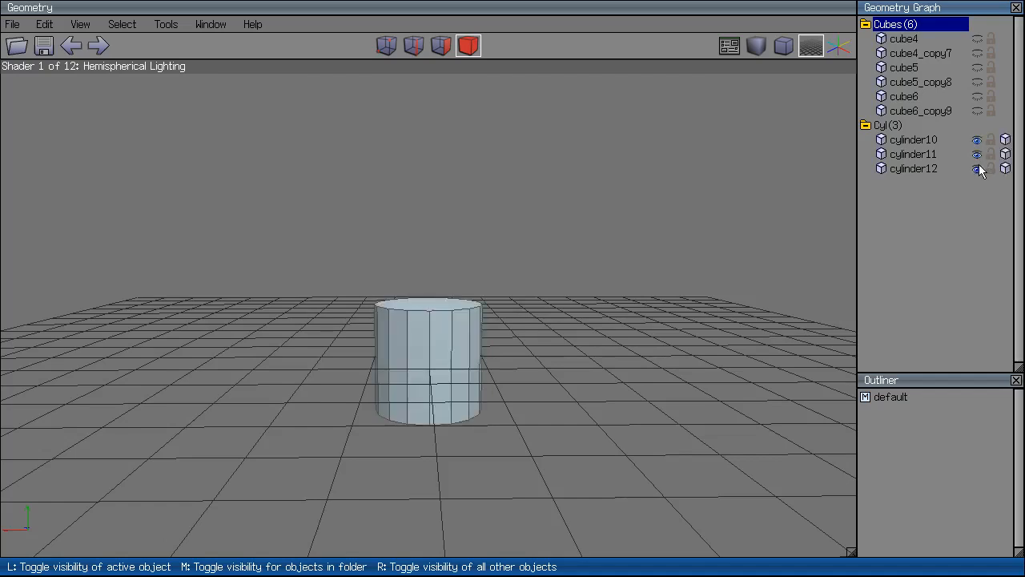
{"action": "right_click", "coordinate": [979, 169]}
{"action": "right_click", "coordinate": [979, 169]}
{"action": "right_click", "coordinate": [977, 168]}
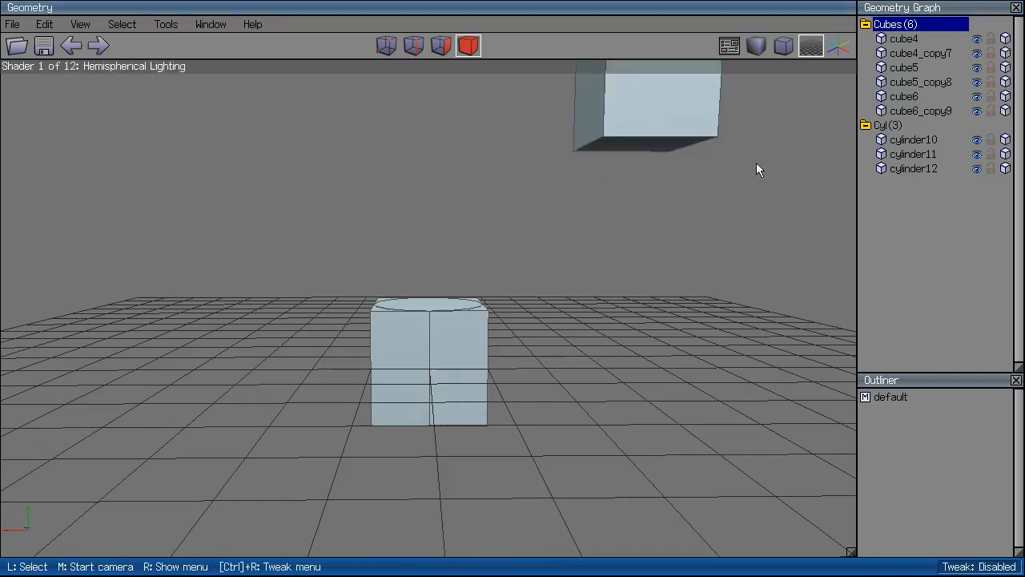
{"action": "left_click", "coordinate": [978, 155]}
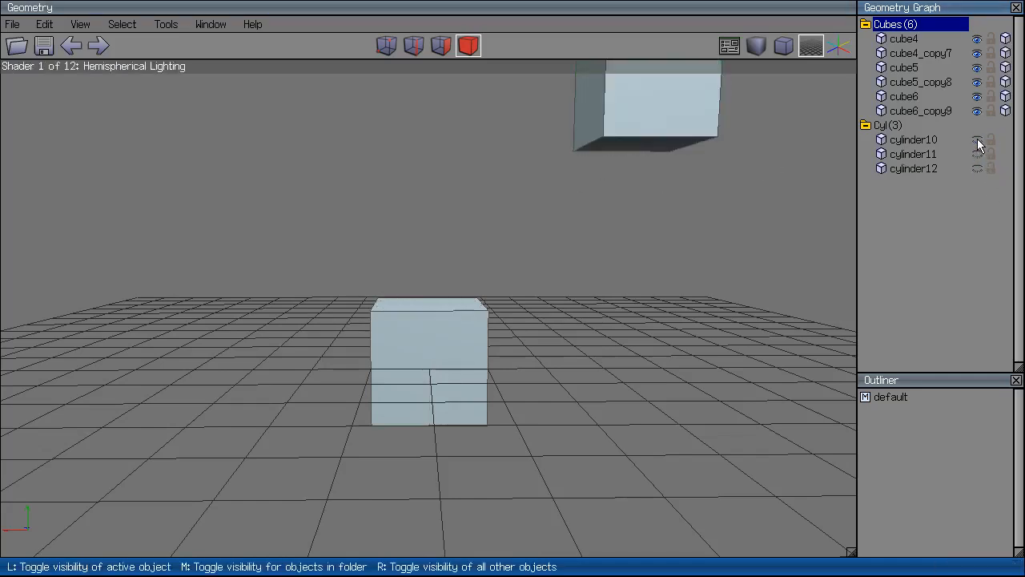
{"action": "left_click", "coordinate": [978, 168]}
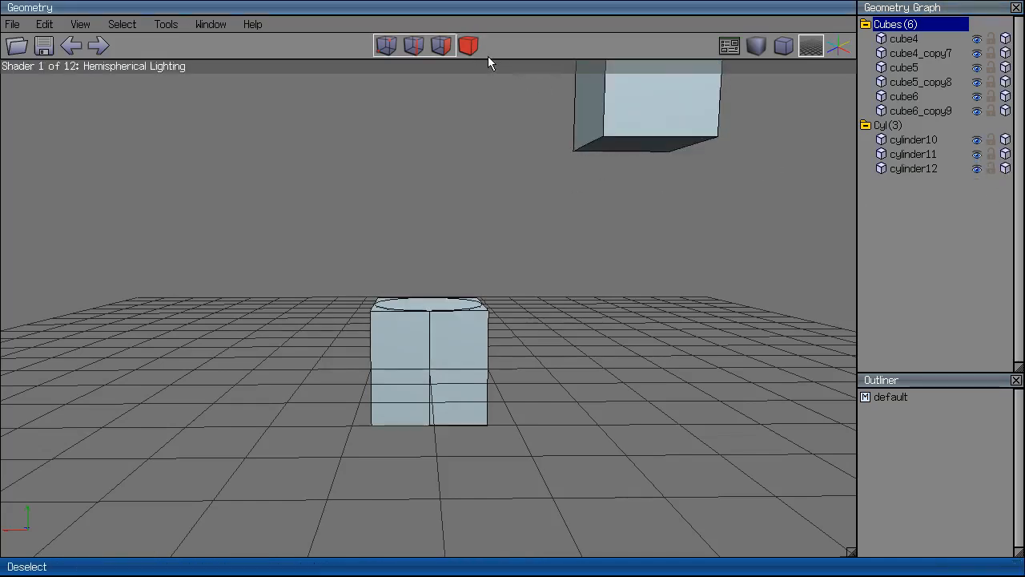
Marquee-select all nine cubes and cylinders and delete them.
{"action": "scroll", "coordinate": [548, 113], "scroll_direction": "down", "scroll_amount": 4}
{"action": "left_click_drag", "start_coordinate": [613, 117], "coordinate": [384, 389]}
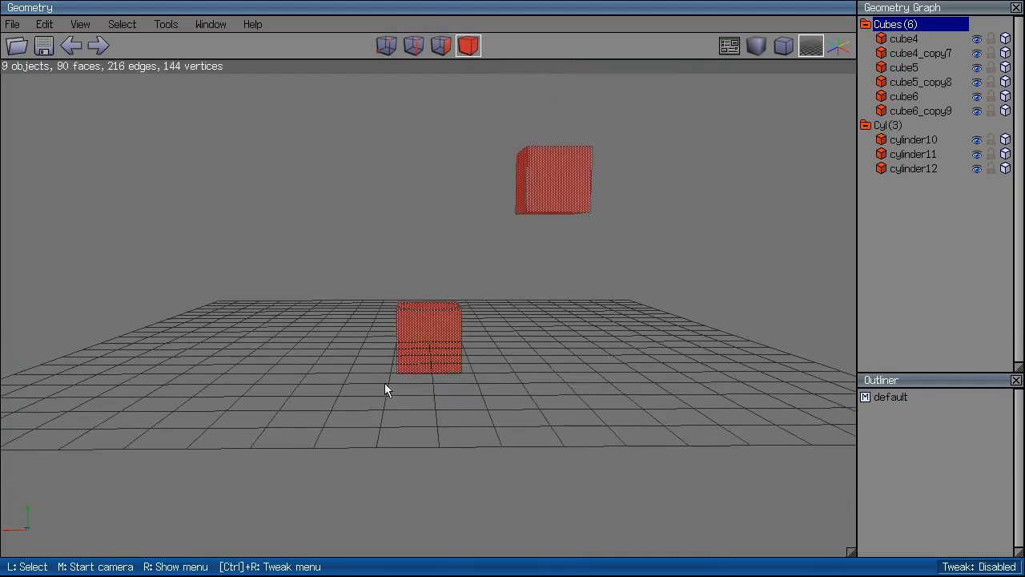
{"action": "key", "text": "Delete"}
{"action": "key", "text": "m"}
{"action": "left_click", "coordinate": [429, 313]}
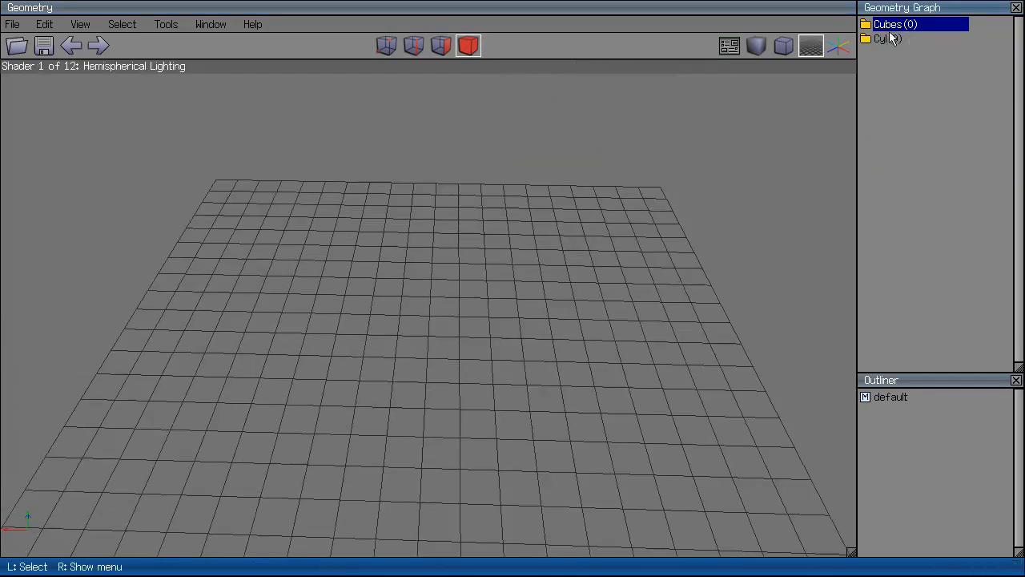
Delete the empty Cubes and Cyl folders.
{"action": "right_click", "coordinate": [894, 31]}
{"action": "left_click", "coordinate": [910, 81]}
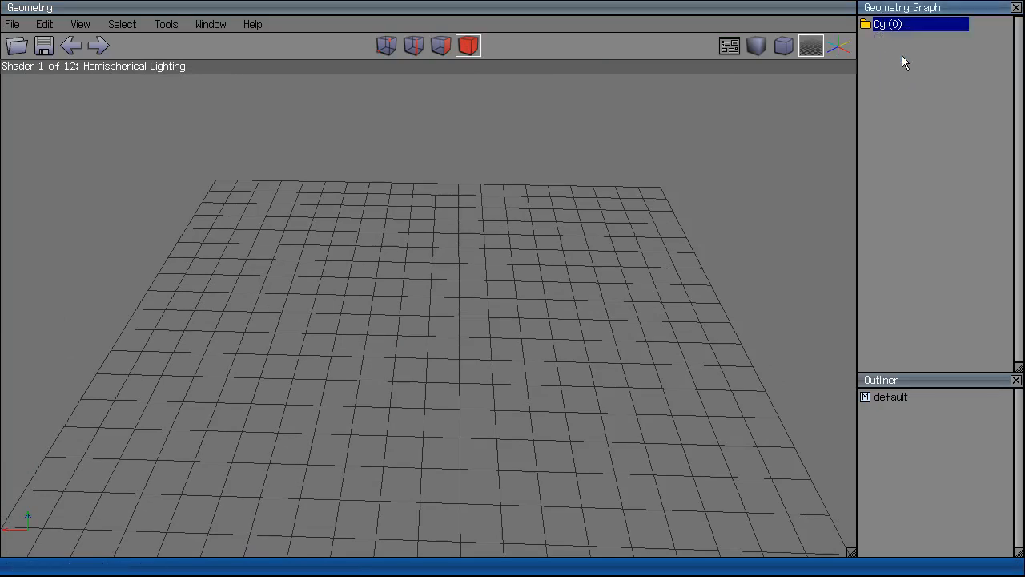
{"action": "right_click", "coordinate": [895, 31]}
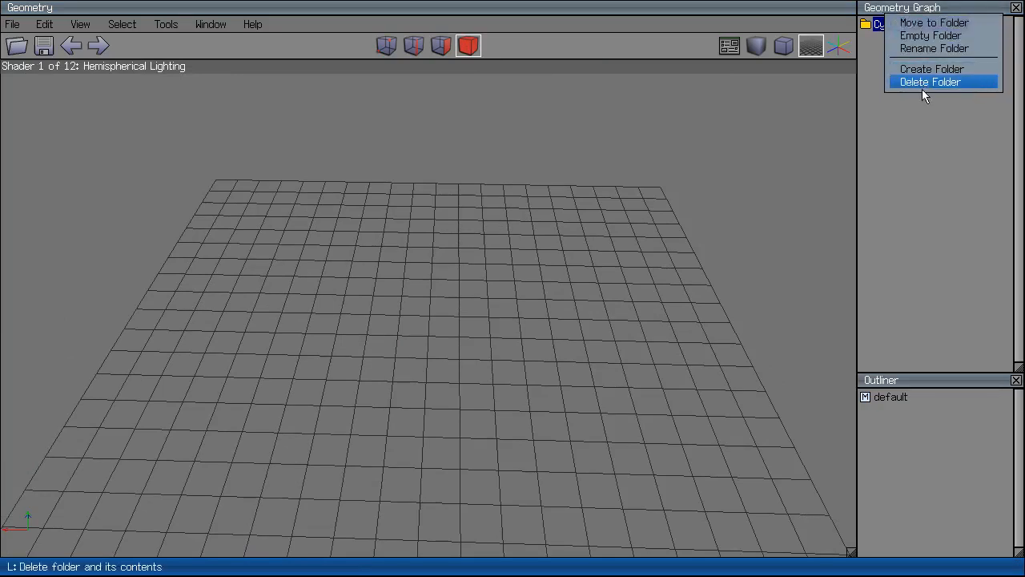
{"action": "left_click", "coordinate": [921, 86]}
Select the default material in the Outliner and open its options.
{"action": "right_click", "coordinate": [910, 453]}
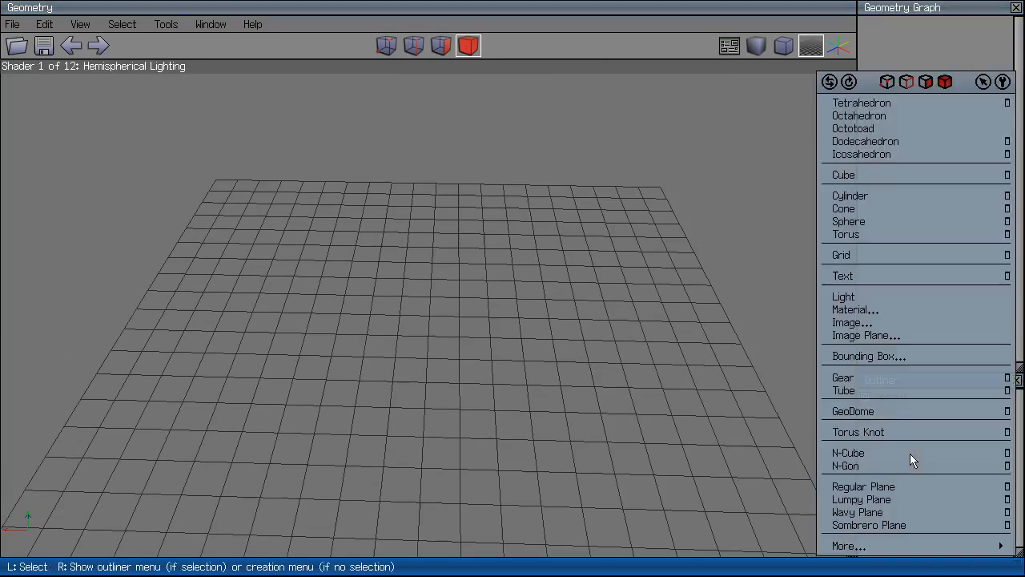
{"action": "left_click", "coordinate": [769, 272]}
{"action": "right_click", "coordinate": [959, 471]}
{"action": "left_click", "coordinate": [574, 436]}
{"action": "left_click", "coordinate": [887, 400]}
{"action": "right_click", "coordinate": [890, 405]}
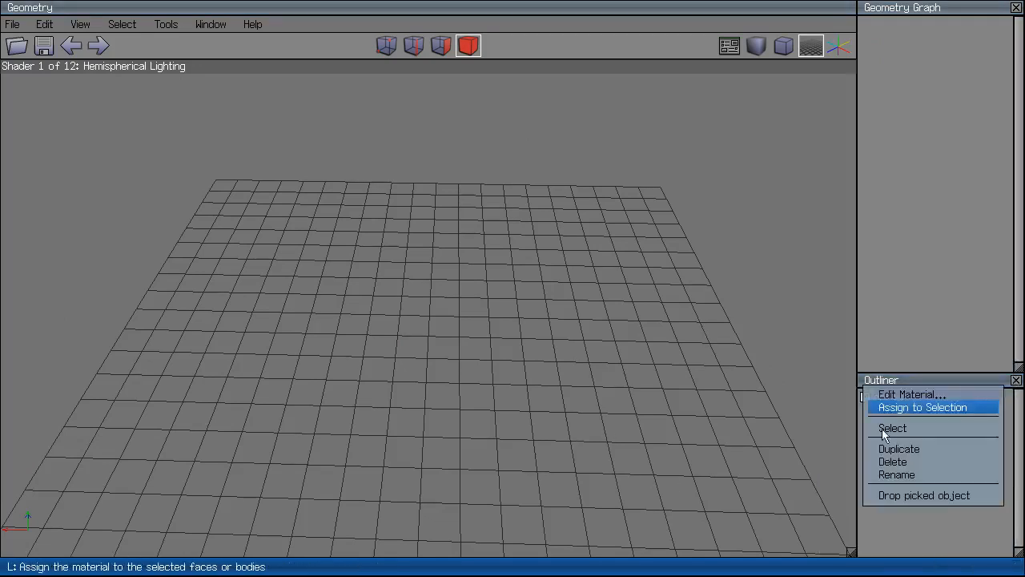
{"action": "left_click", "coordinate": [773, 458]}
{"action": "right_click", "coordinate": [889, 404]}
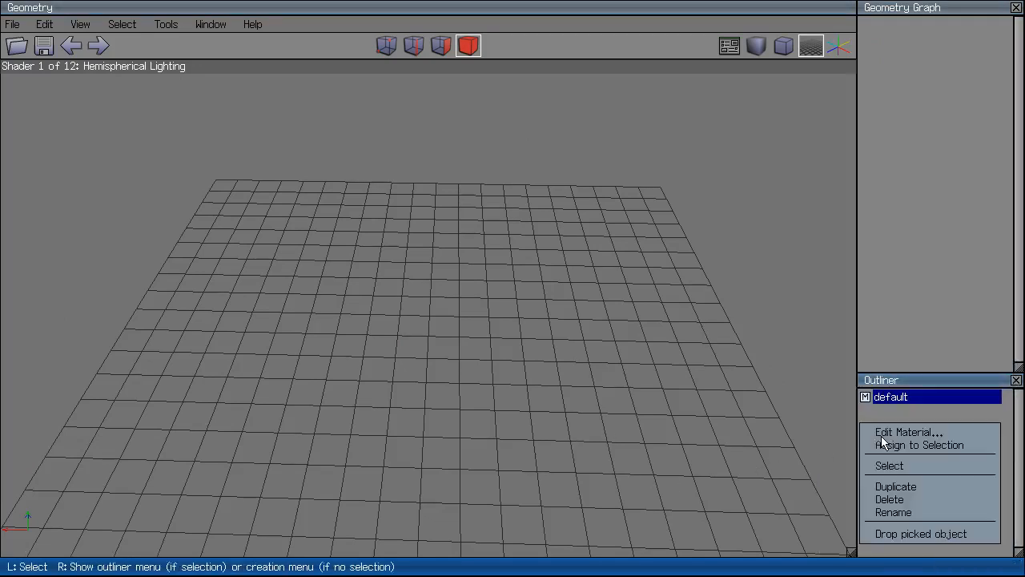
In the default material, raise Emission to grey, halve Ambient, lower Specular, and set Vertex Colors to Ignore.
{"action": "left_click", "coordinate": [921, 433]}
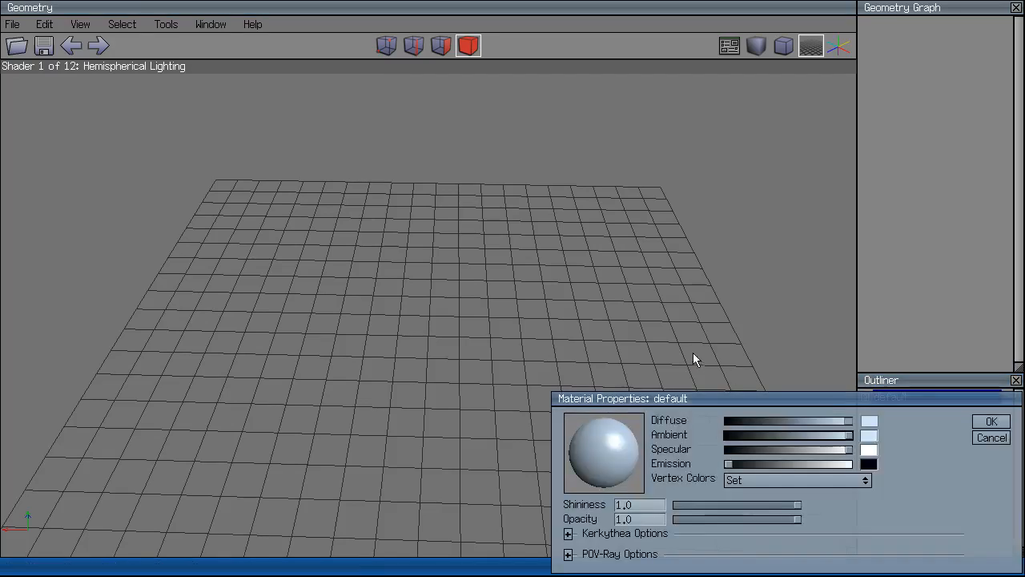
{"action": "left_click_drag", "start_coordinate": [751, 401], "coordinate": [504, 304]}
{"action": "left_click_drag", "start_coordinate": [481, 372], "coordinate": [515, 360]}
{"action": "left_click_drag", "start_coordinate": [601, 343], "coordinate": [522, 344]}
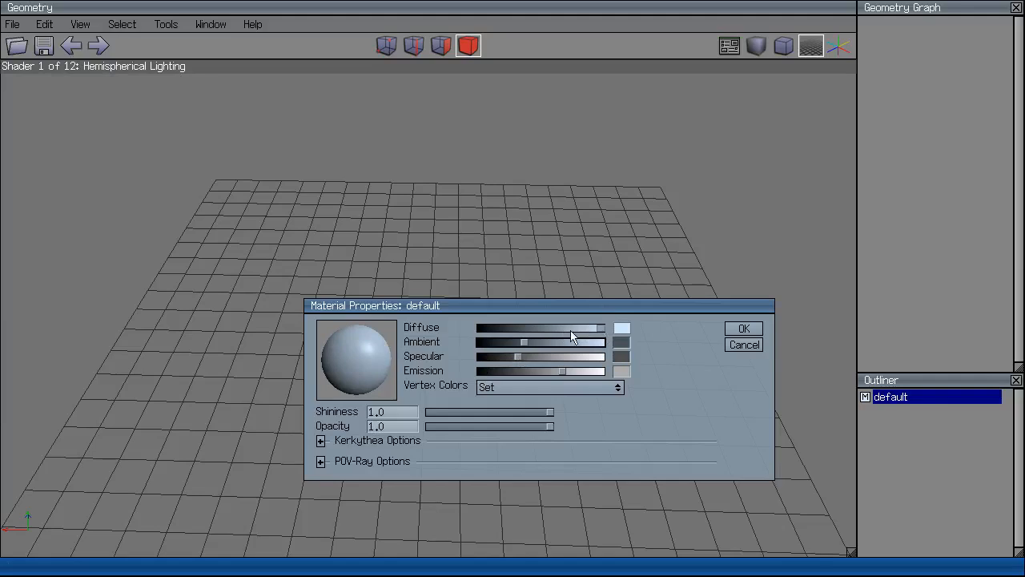
{"action": "left_click", "coordinate": [557, 392]}
{"action": "left_click", "coordinate": [557, 392]}
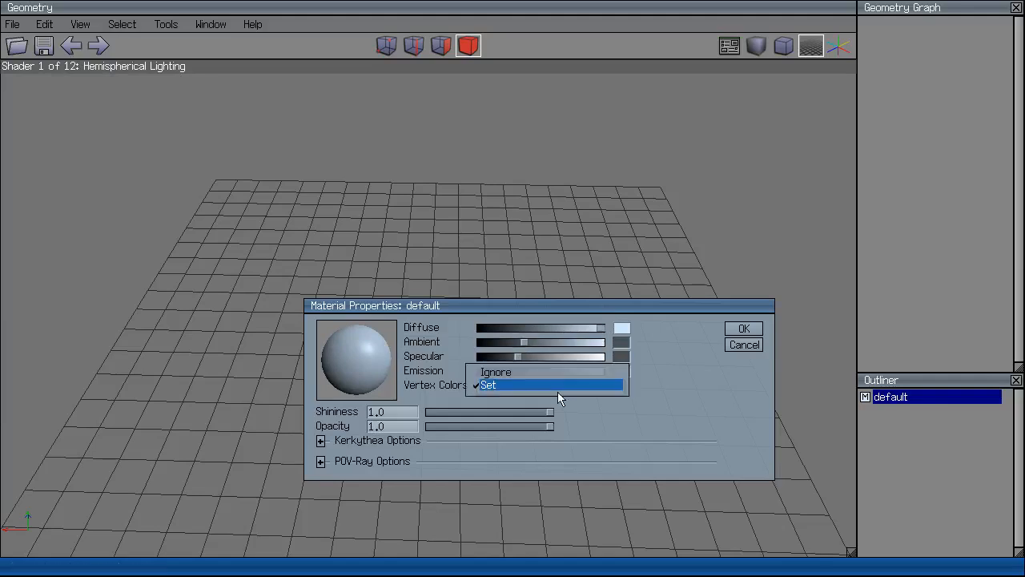
{"action": "left_click_drag", "start_coordinate": [540, 387], "coordinate": [525, 374]}
{"action": "left_click", "coordinate": [526, 374]}
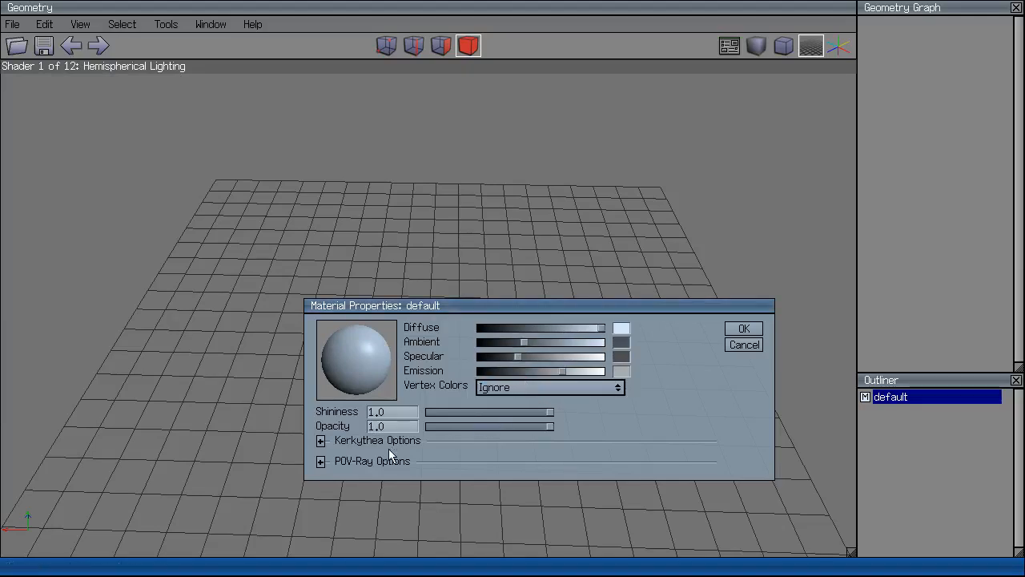
Accept the default material edits and add a new tube, Tube13, to the scene.
{"action": "left_click", "coordinate": [744, 329]}
{"action": "right_click", "coordinate": [572, 411]}
{"action": "left_click", "coordinate": [626, 390]}
{"action": "left_click", "coordinate": [449, 336]}
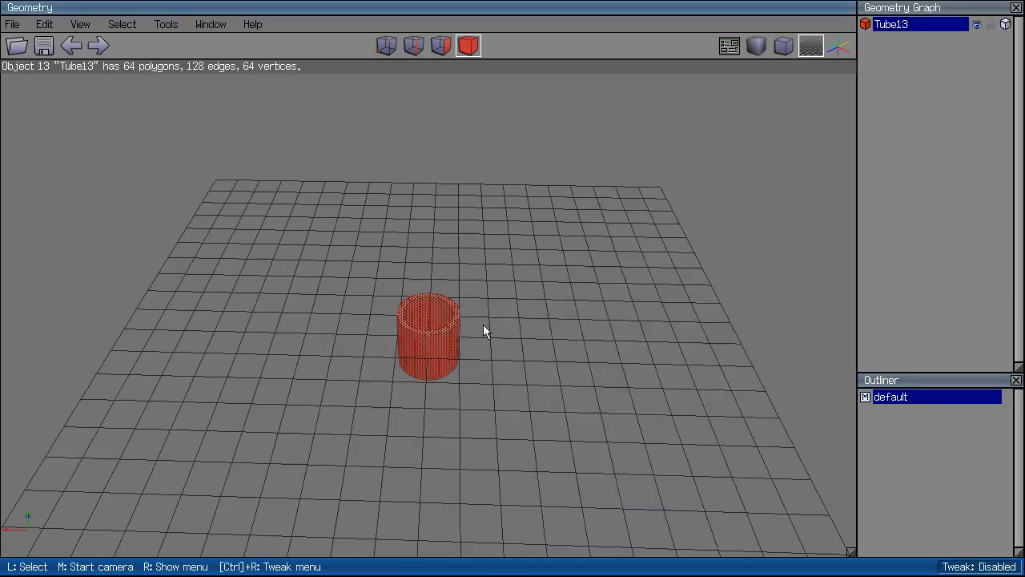
{"action": "scroll", "coordinate": [483, 324], "scroll_direction": "up", "scroll_amount": 3}
Check the default material and tube context menus without choosing anything, then deselect the tube.
{"action": "right_click", "coordinate": [877, 412]}
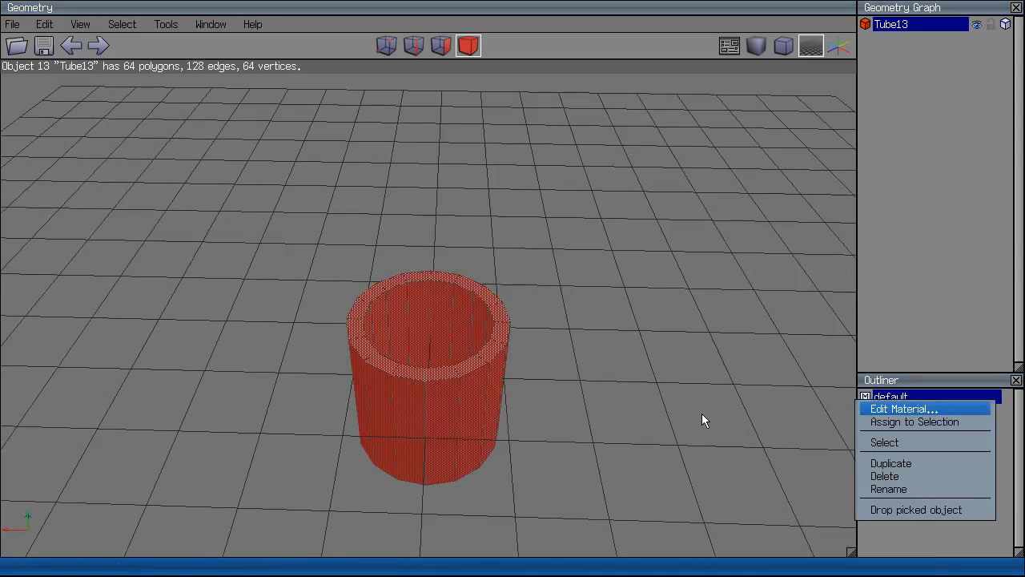
{"action": "right_click", "coordinate": [720, 380]}
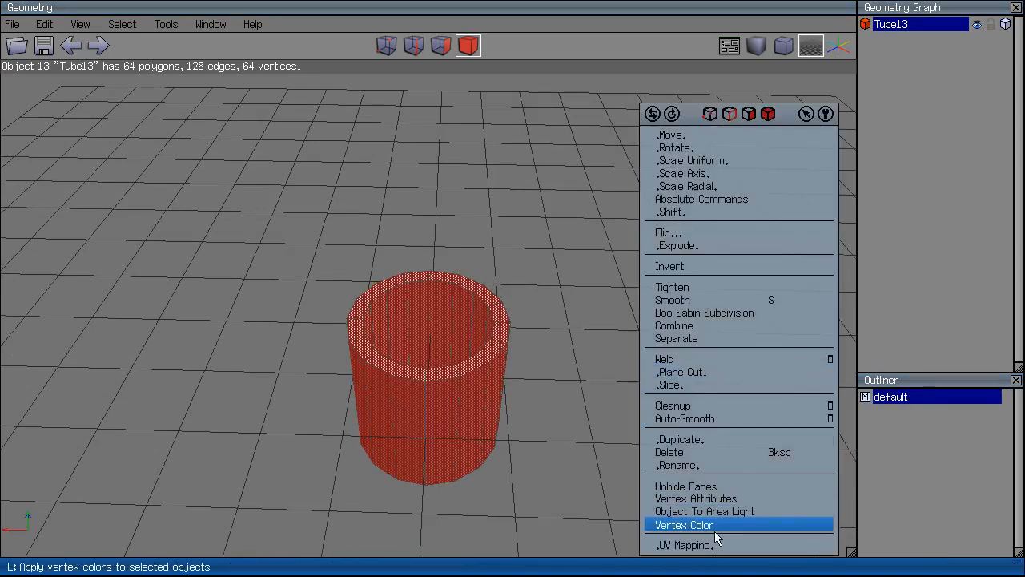
{"action": "left_click", "coordinate": [338, 378]}
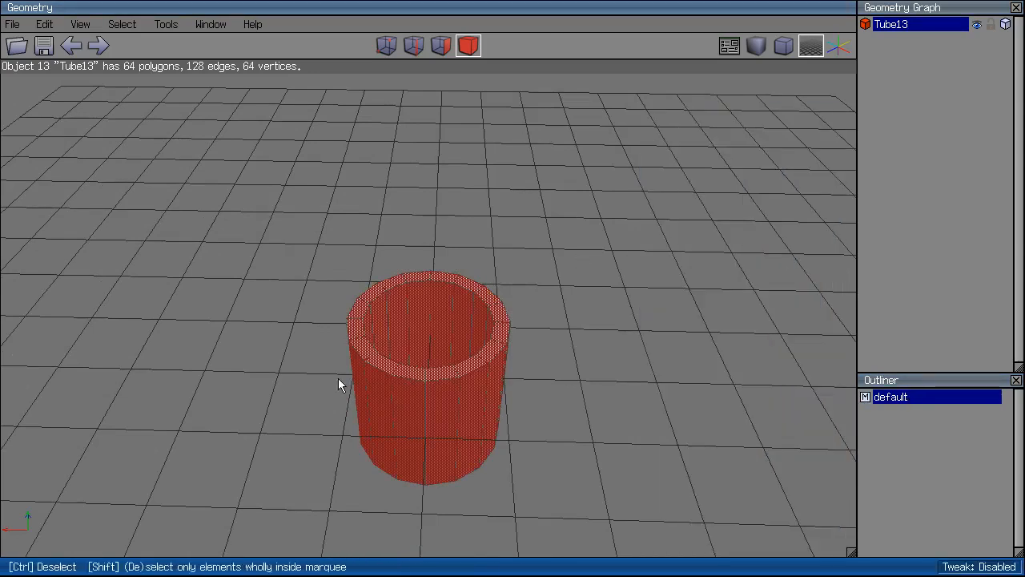
{"action": "key", "text": "space"}
{"action": "right_click", "coordinate": [694, 278]}
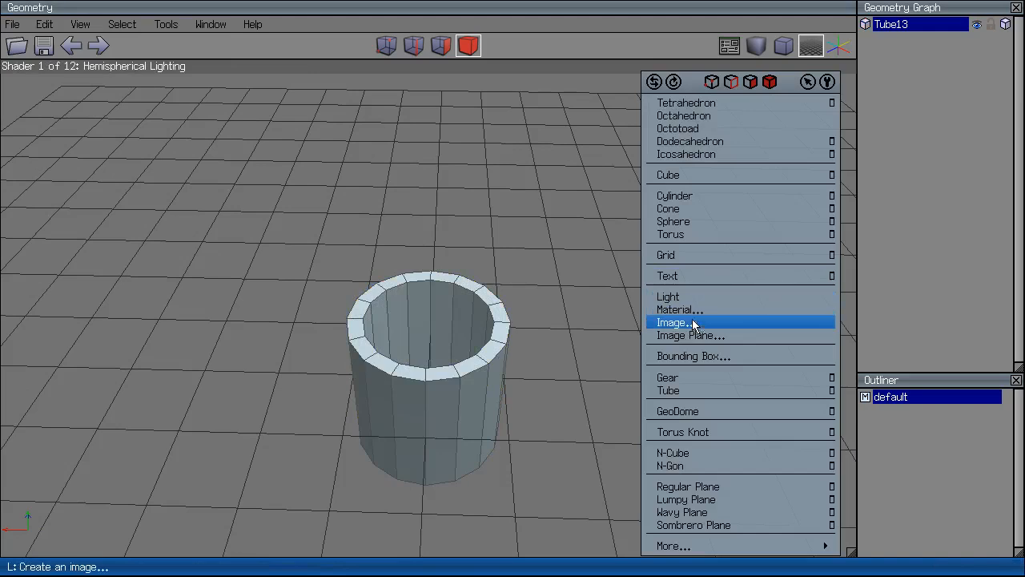
Create a new material named Red with a pure red diffuse colour.
{"action": "left_click", "coordinate": [694, 310]}
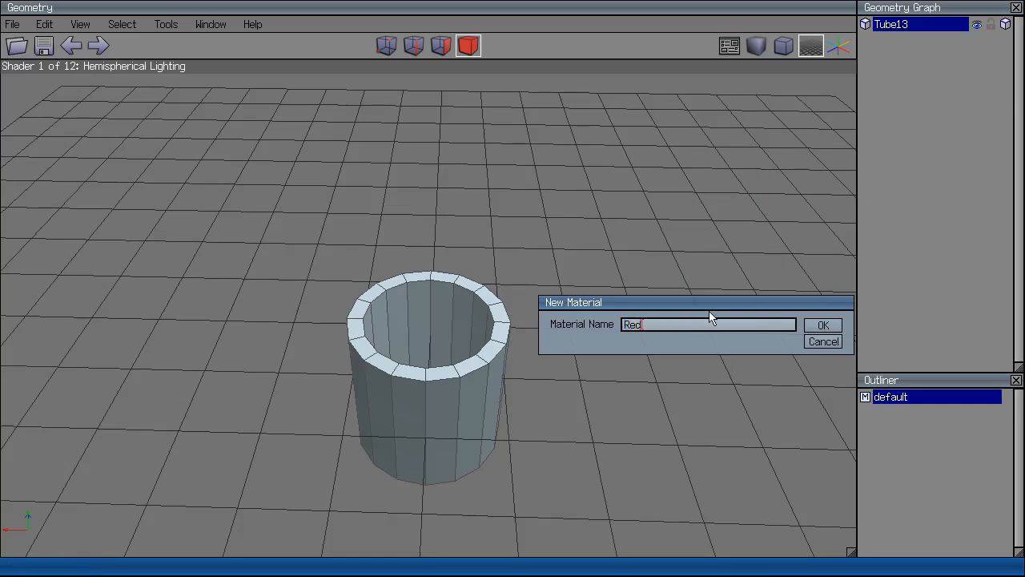
{"action": "key", "text": "Return"}
{"action": "left_click", "coordinate": [790, 327]}
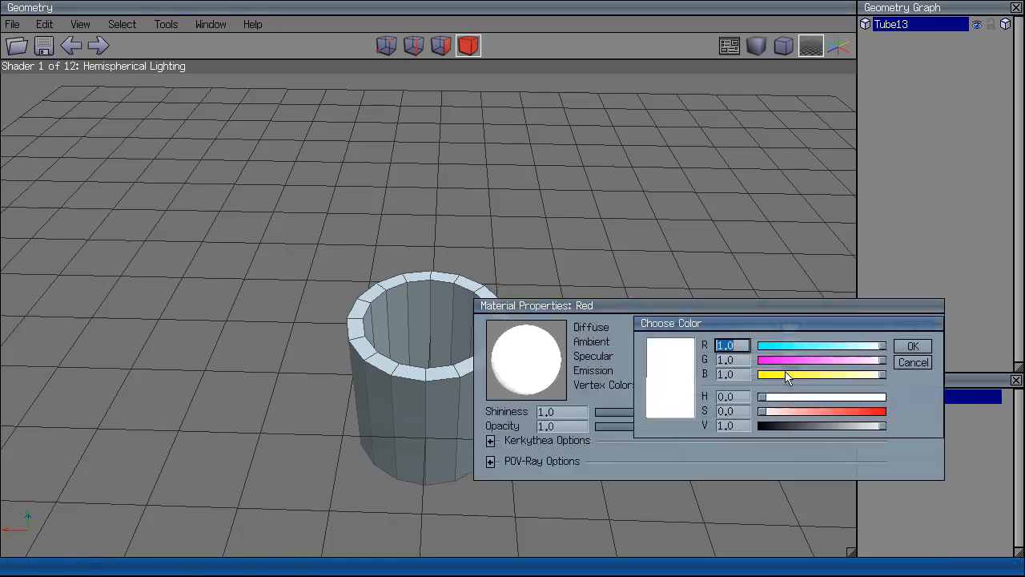
{"action": "left_click_drag", "start_coordinate": [762, 412], "coordinate": [886, 410]}
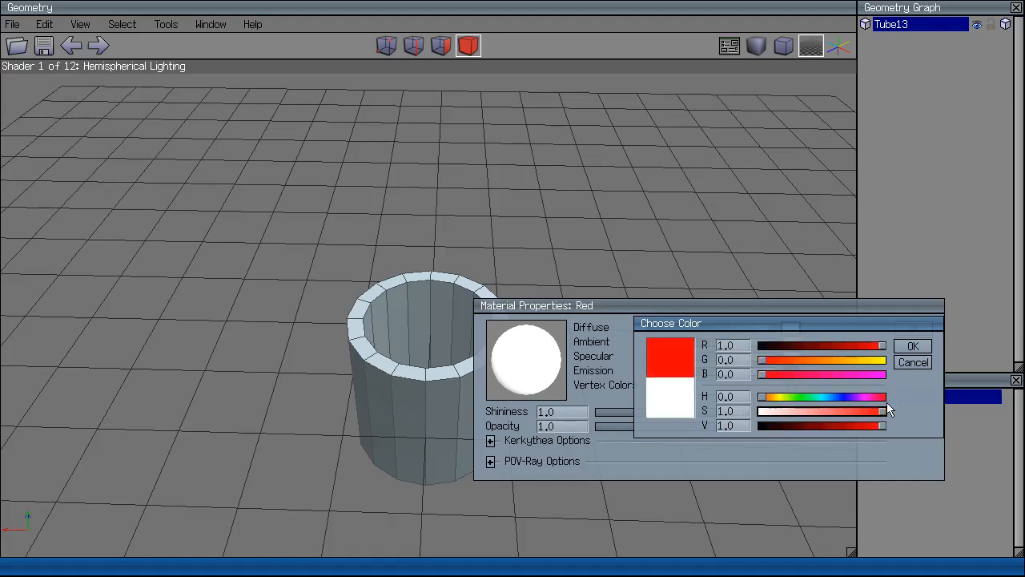
{"action": "left_click", "coordinate": [914, 345]}
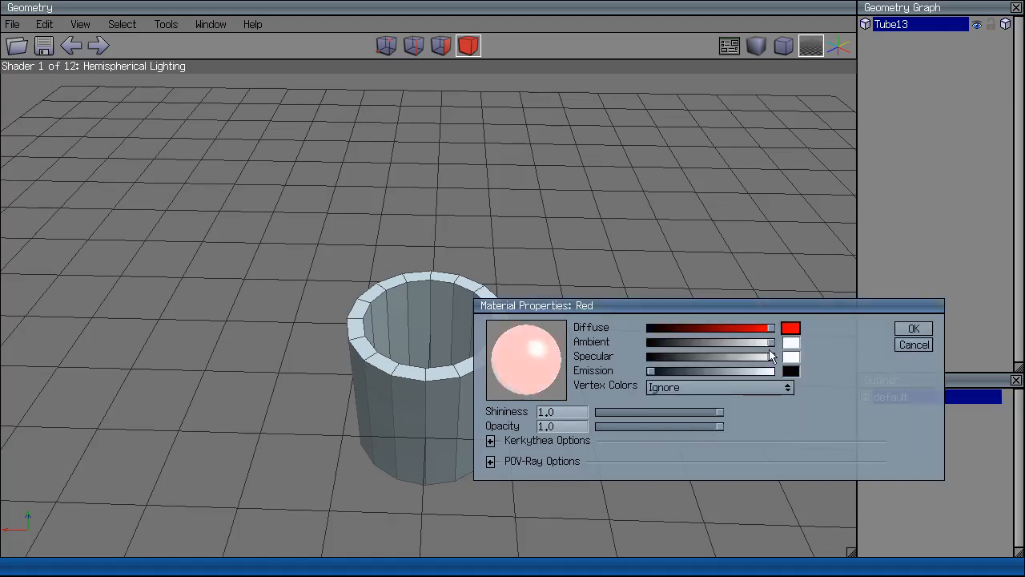
Darken the Red material's ambient, specular and emission levels, and make the ambient colour black.
{"action": "left_click_drag", "start_coordinate": [771, 344], "coordinate": [682, 365]}
{"action": "left_click", "coordinate": [684, 371]}
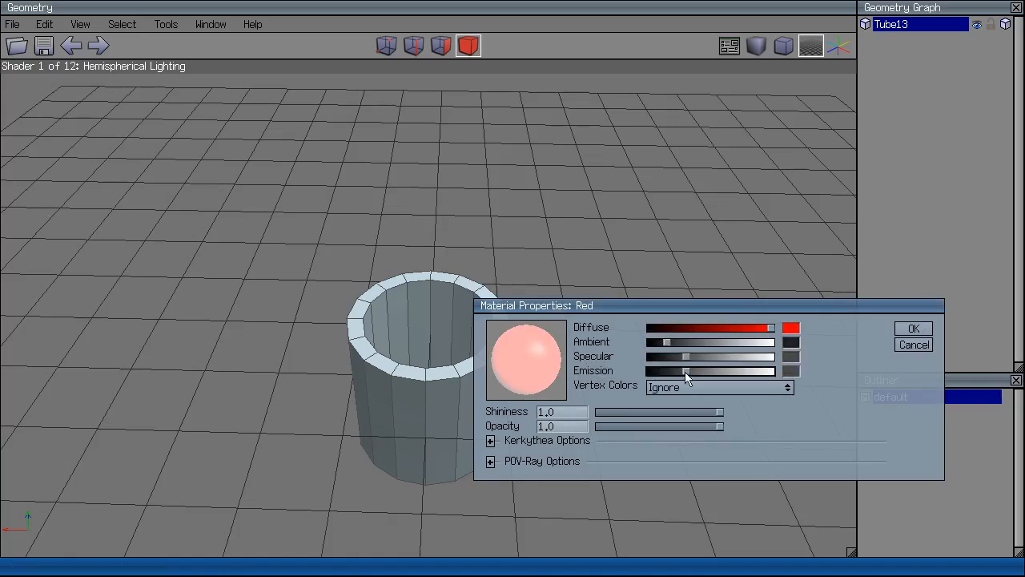
{"action": "left_click", "coordinate": [791, 371]}
{"action": "left_click", "coordinate": [925, 400]}
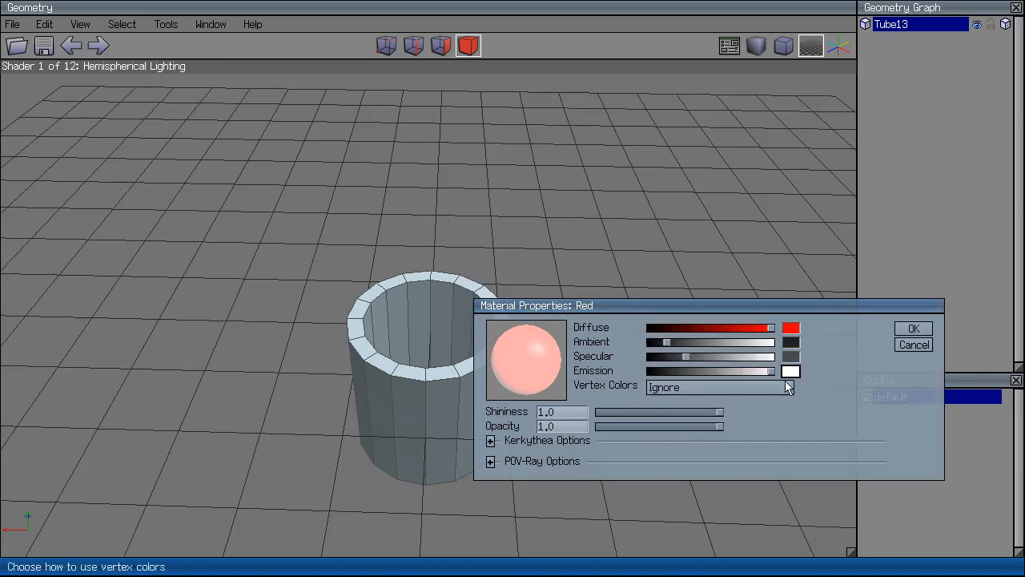
{"action": "left_click_drag", "start_coordinate": [772, 371], "coordinate": [666, 377]}
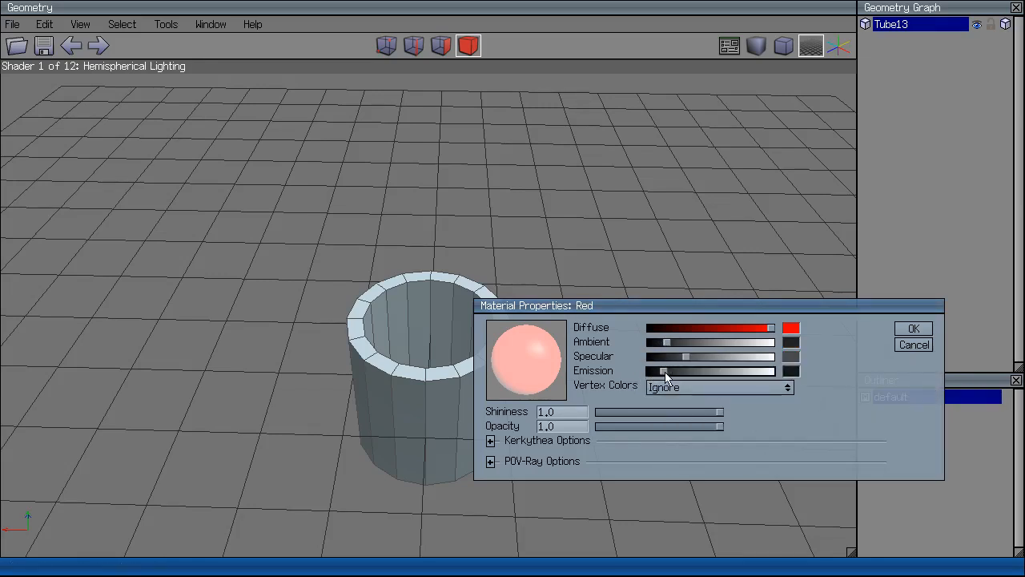
{"action": "left_click", "coordinate": [791, 345]}
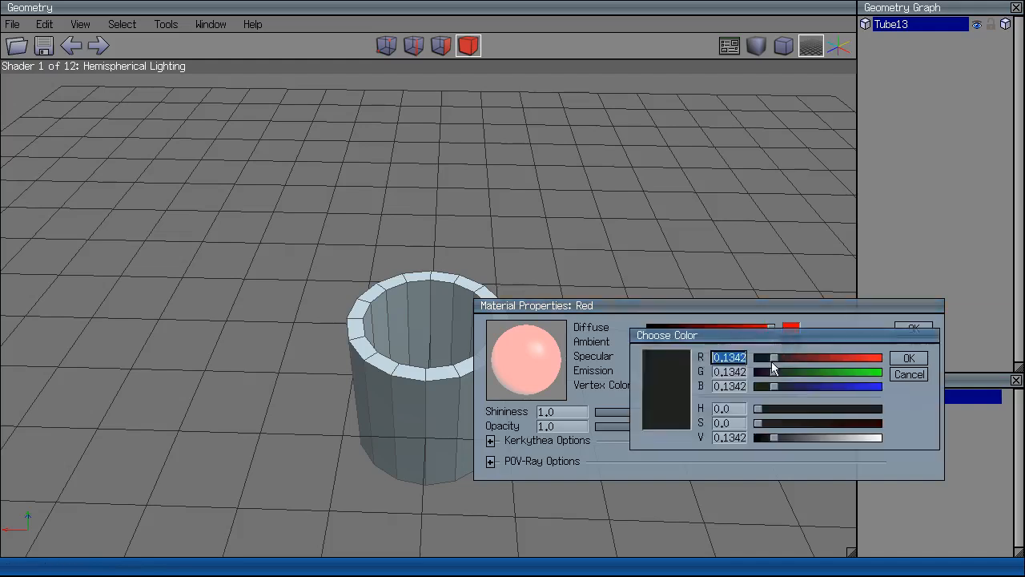
{"action": "left_click_drag", "start_coordinate": [774, 438], "coordinate": [757, 437]}
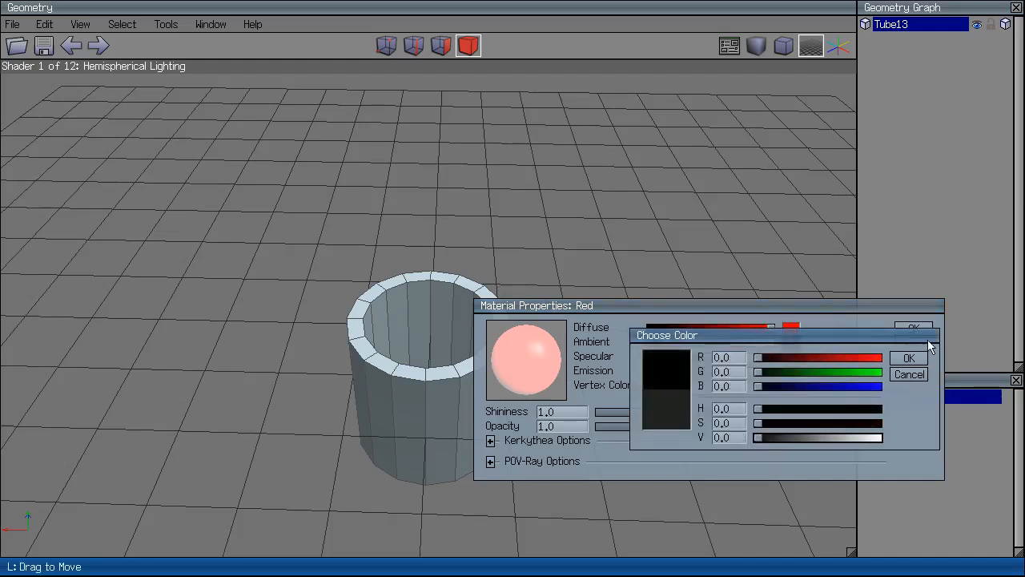
{"action": "left_click", "coordinate": [911, 360]}
Keep the red diffuse colour, make specular black, set emission to minimum, and keep shininess 1.0.
{"action": "left_click", "coordinate": [791, 327]}
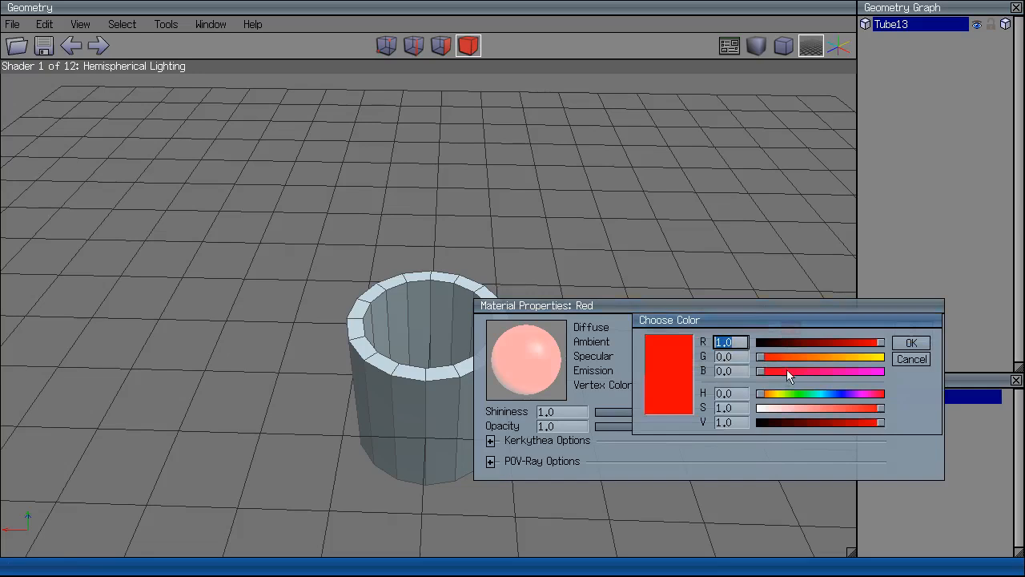
{"action": "left_click", "coordinate": [910, 344]}
{"action": "left_click", "coordinate": [791, 357]}
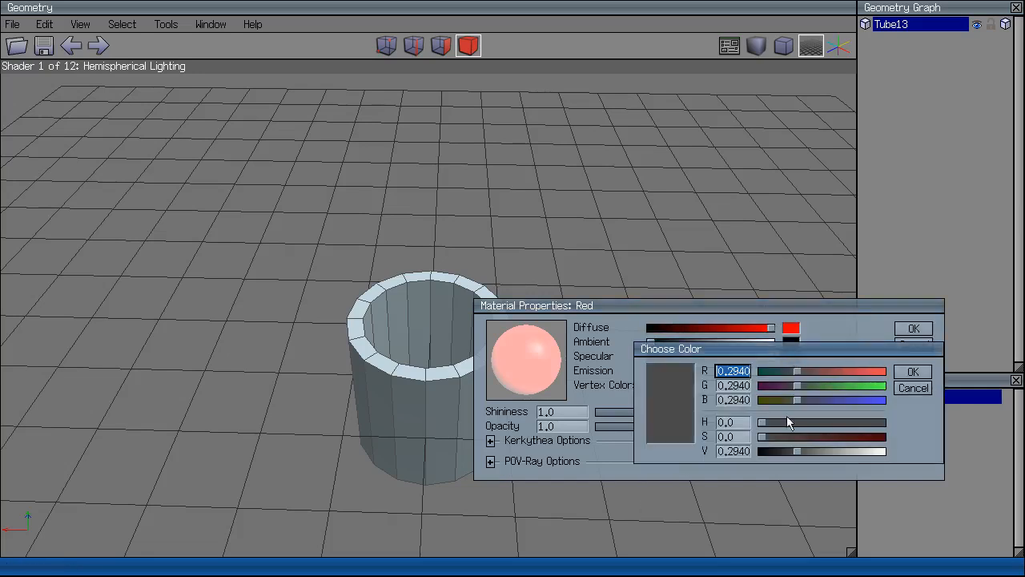
{"action": "left_click_drag", "start_coordinate": [795, 451], "coordinate": [755, 451]}
{"action": "left_click", "coordinate": [907, 372]}
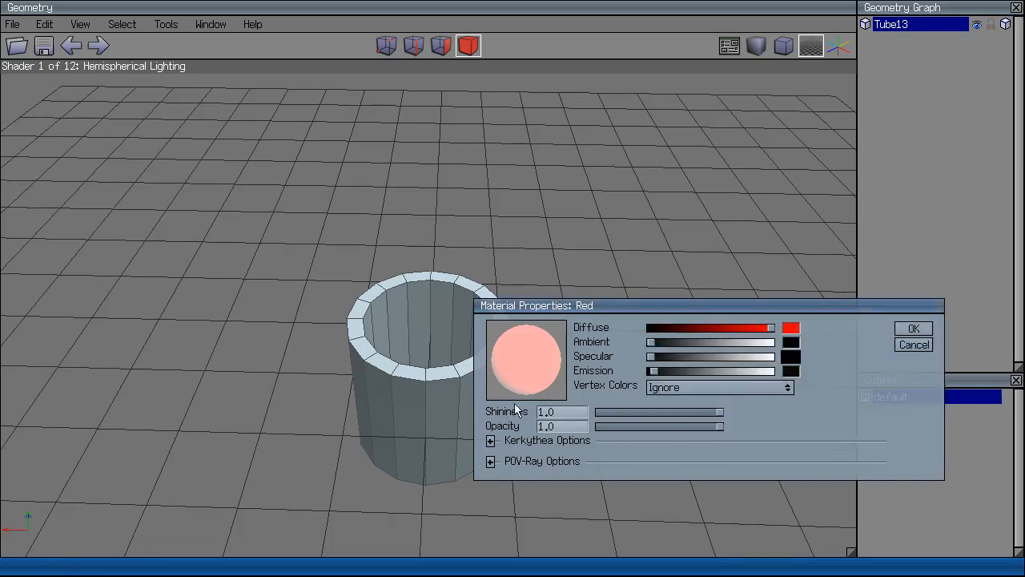
{"action": "left_click_drag", "start_coordinate": [653, 372], "coordinate": [686, 365]}
{"action": "left_click_drag", "start_coordinate": [719, 411], "coordinate": [663, 424]}
{"action": "left_click", "coordinate": [718, 427]}
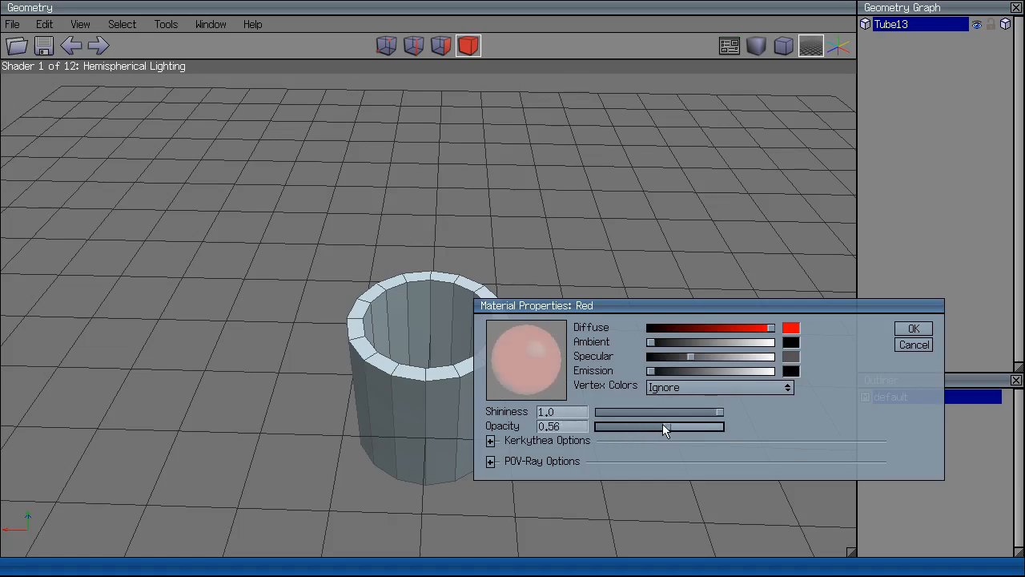
Check the POV-Ray options and confirm the Red material with 0.56 opacity.
{"action": "left_click", "coordinate": [490, 462]}
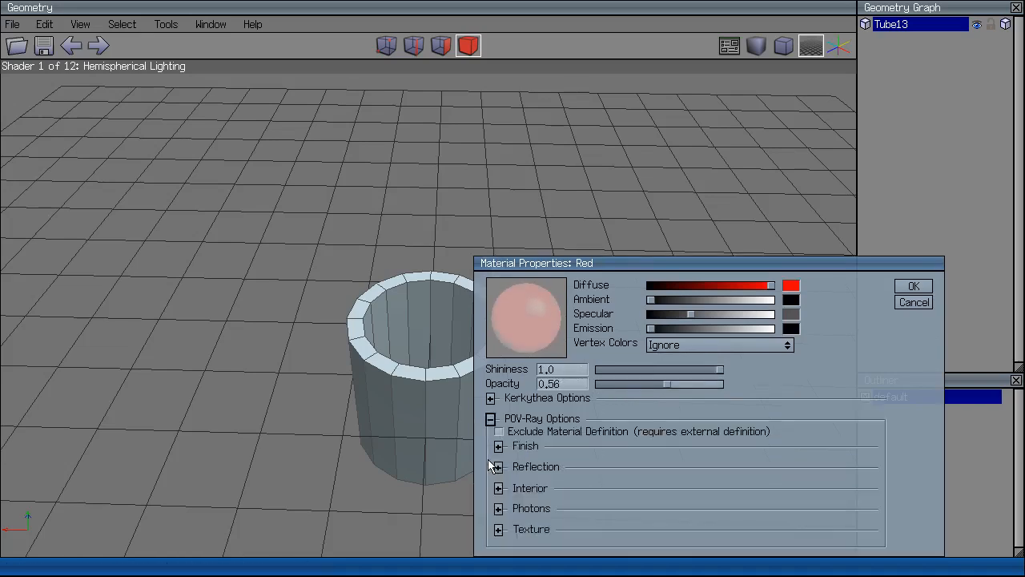
{"action": "left_click", "coordinate": [491, 419]}
{"action": "left_click", "coordinate": [916, 301]}
Apply the Red material to Tube13 and view it with smooth shading.
{"action": "left_click", "coordinate": [420, 364]}
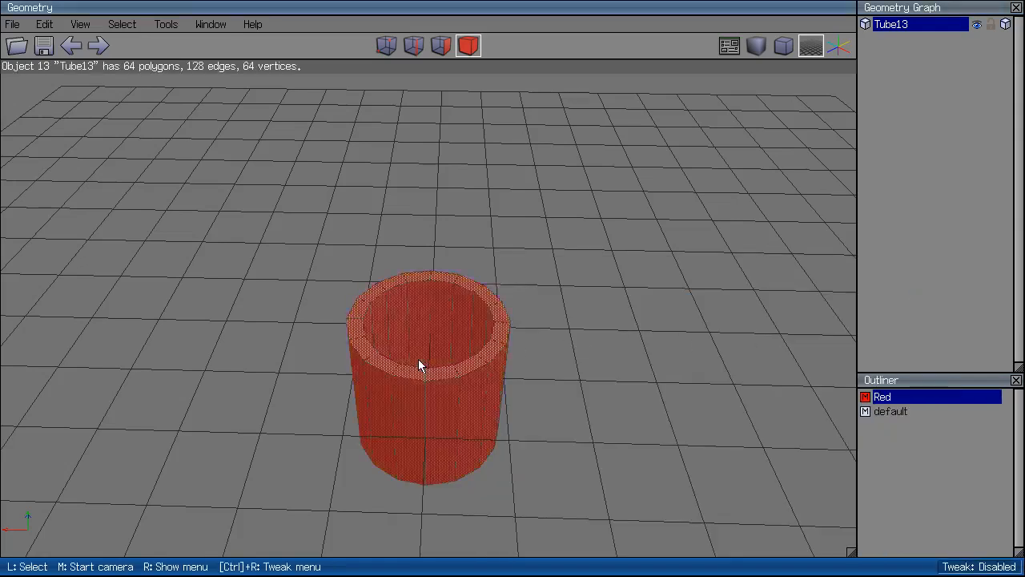
{"action": "left_click_drag", "start_coordinate": [881, 397], "coordinate": [400, 323]}
{"action": "left_click", "coordinate": [400, 322]}
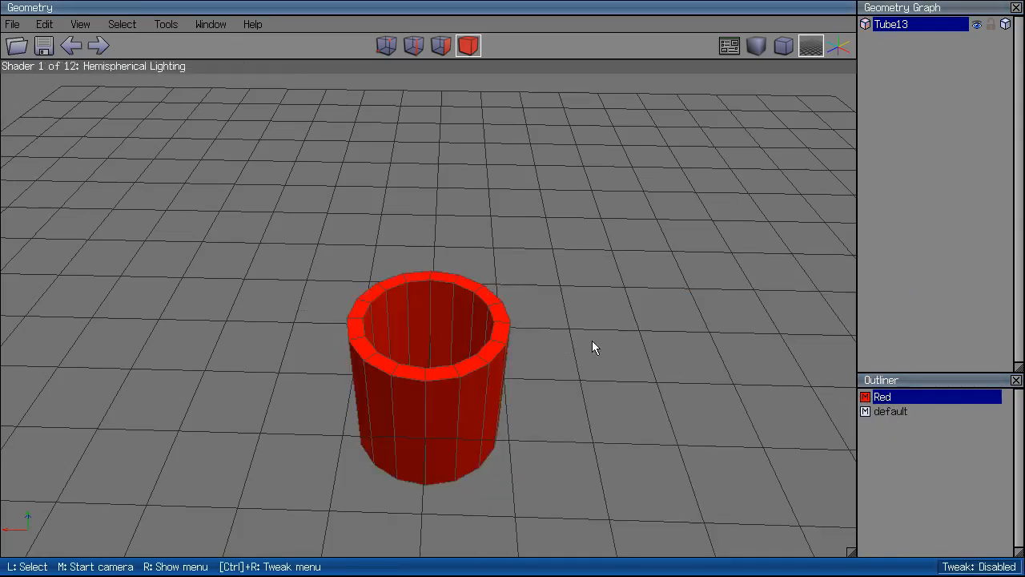
{"action": "middle_click", "coordinate": [592, 343]}
{"action": "left_click", "coordinate": [753, 50]}
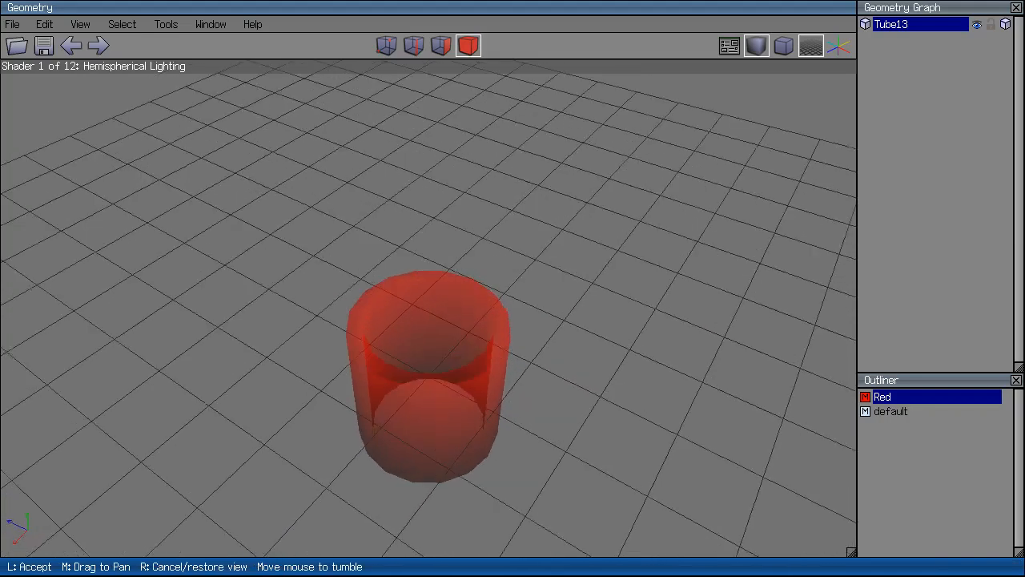
{"action": "left_click", "coordinate": [663, 237]}
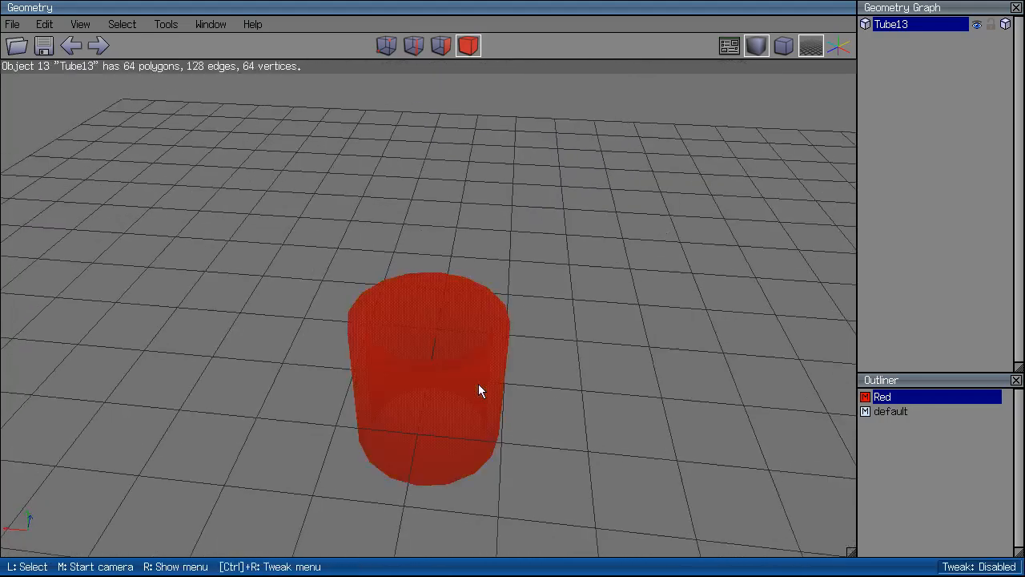
Delete Tube13 and the Red material, leaving only the default material.
{"action": "key", "text": "Delete"}
{"action": "right_click", "coordinate": [891, 397]}
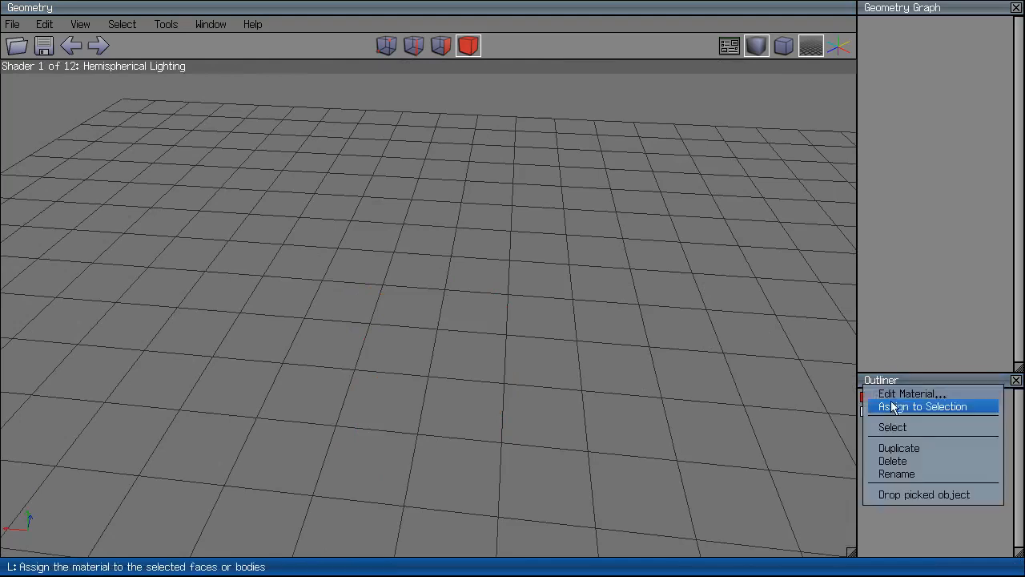
{"action": "left_click", "coordinate": [913, 458]}
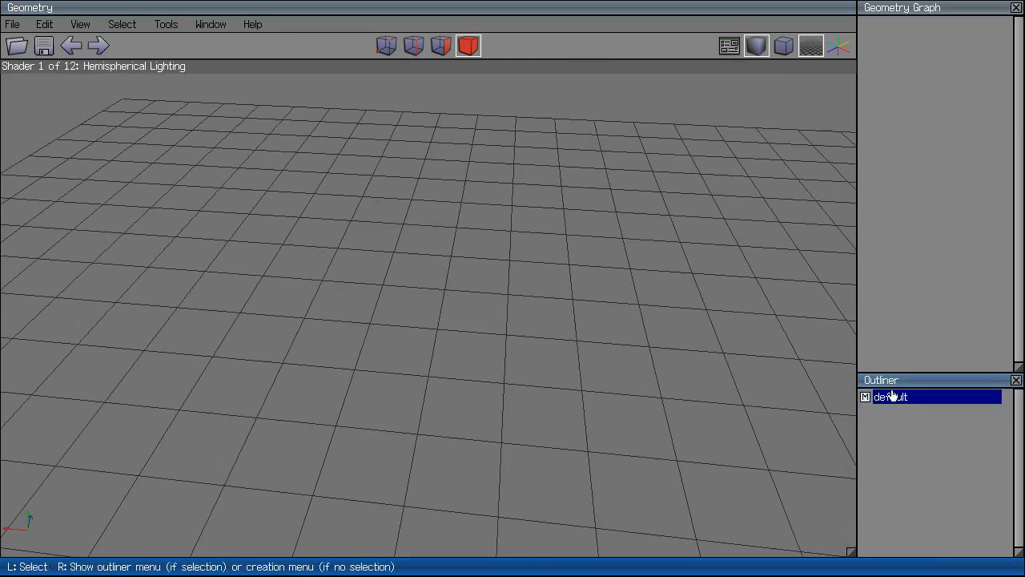
{"action": "right_click", "coordinate": [888, 396]}
{"action": "left_click", "coordinate": [889, 424]}
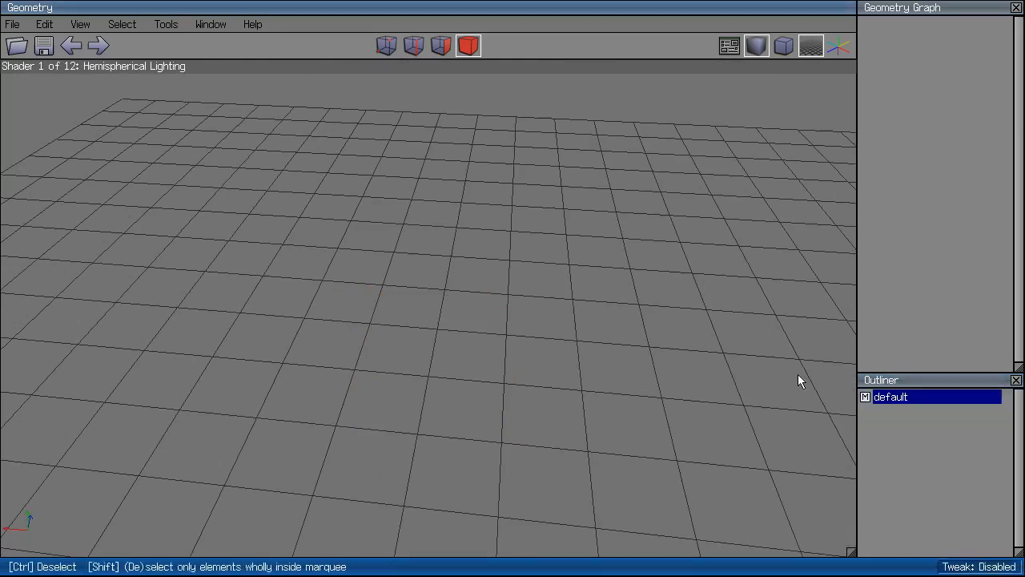
{"action": "right_click", "coordinate": [905, 459]}
{"action": "left_click", "coordinate": [884, 397]}
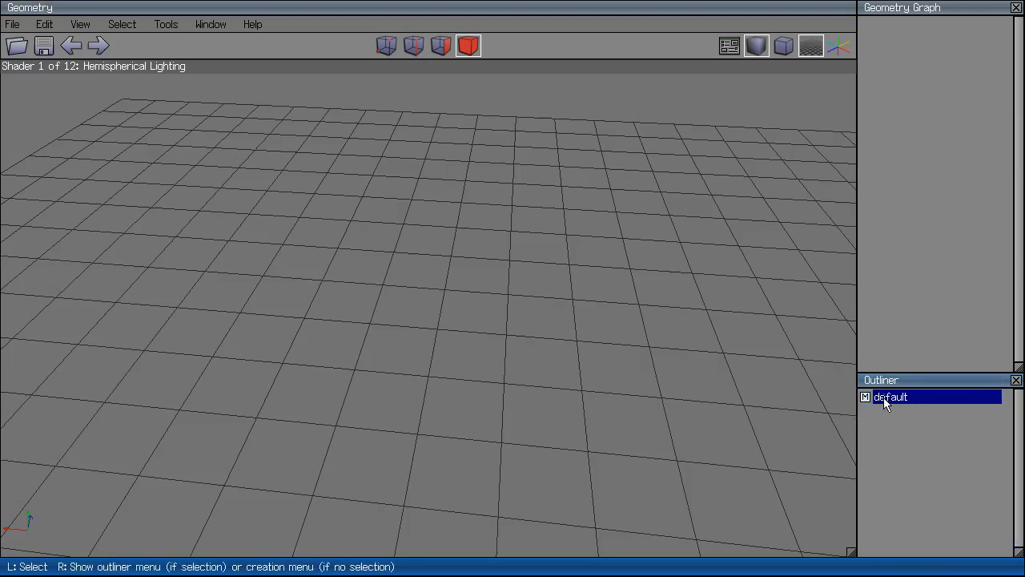
{"action": "left_click", "coordinate": [463, 349]}
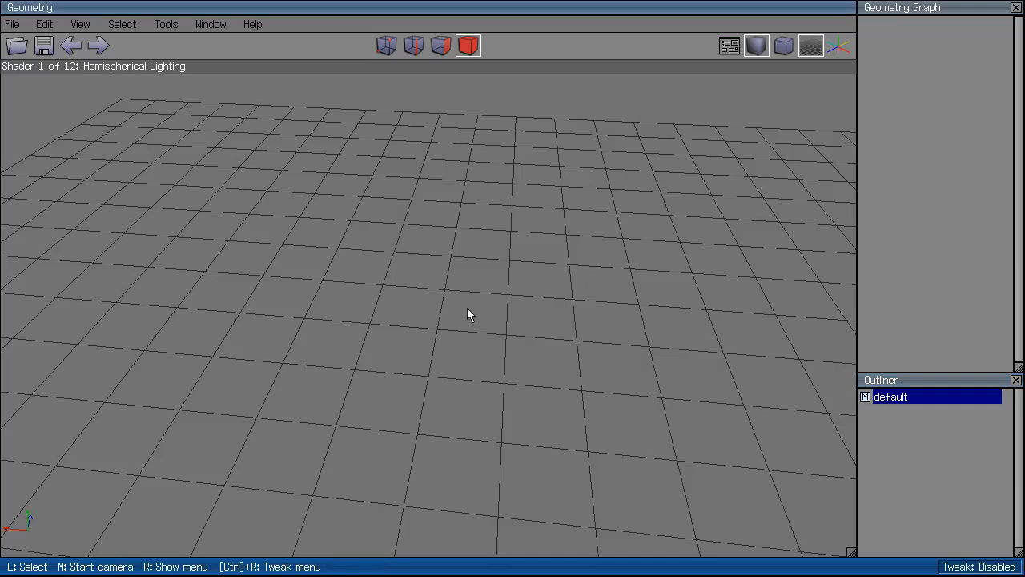
Add a new cube, cube14, and view it with flat shading.
{"action": "middle_click", "coordinate": [490, 314]}
{"action": "left_click", "coordinate": [490, 314]}
{"action": "right_click", "coordinate": [492, 319]}
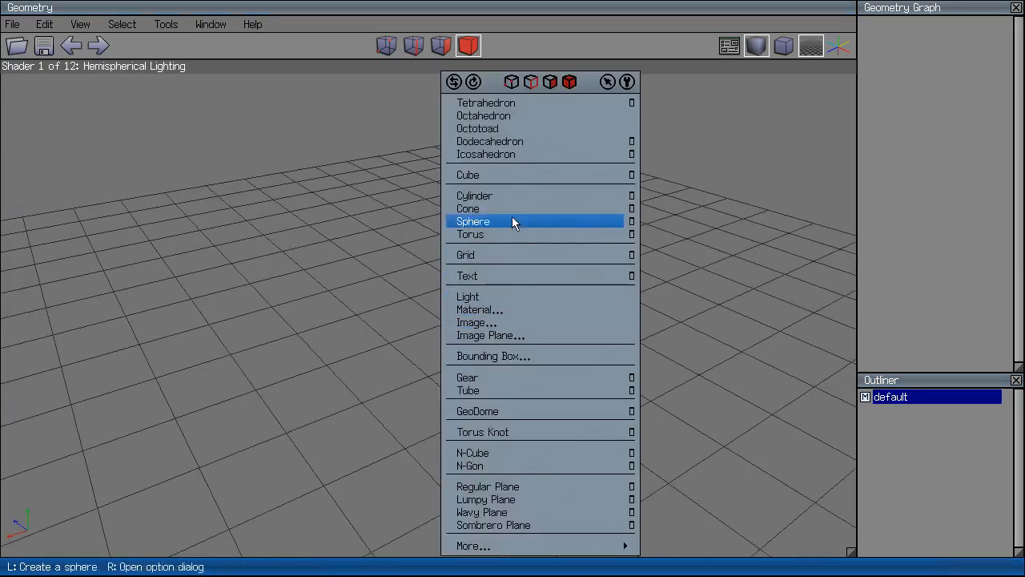
{"action": "left_click", "coordinate": [528, 173]}
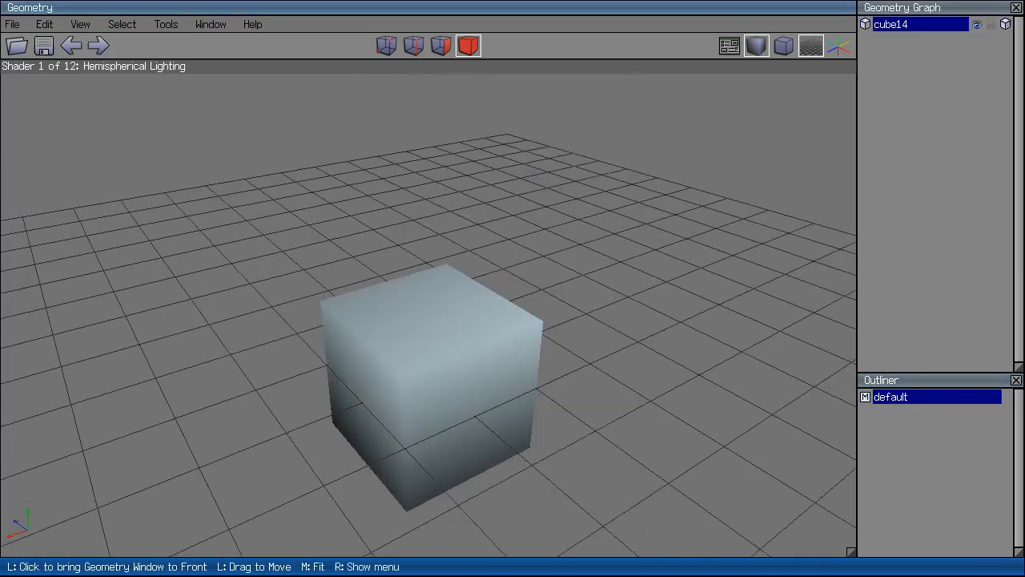
{"action": "left_click", "coordinate": [757, 38]}
Extrude the cube's top face straight up along Y into a taller block.
{"action": "left_click", "coordinate": [449, 51]}
{"action": "left_click", "coordinate": [448, 285]}
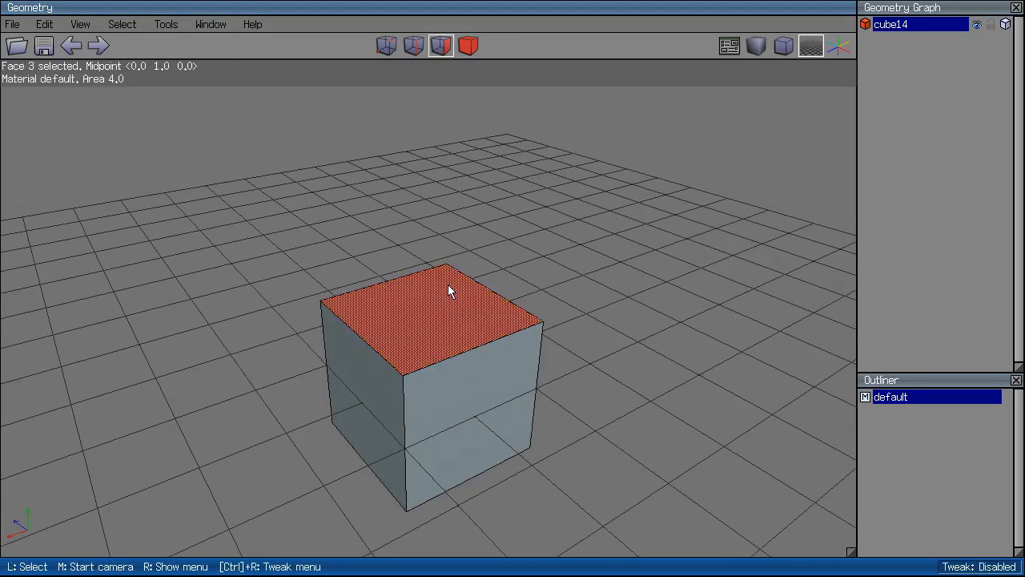
{"action": "right_click", "coordinate": [448, 285]}
{"action": "left_click", "coordinate": [505, 187]}
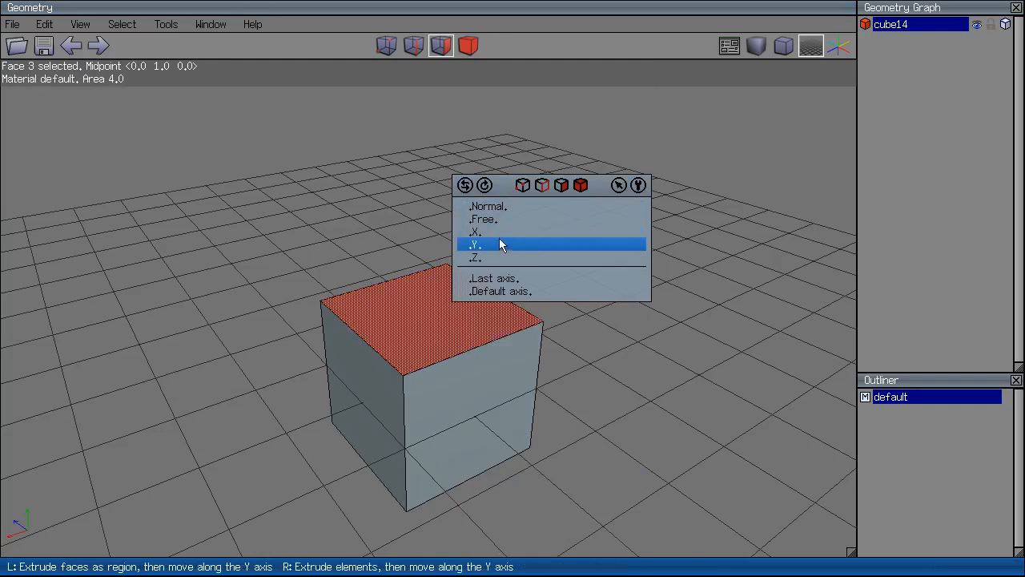
{"action": "left_click", "coordinate": [499, 242]}
{"action": "left_click", "coordinate": [516, 243]}
{"action": "middle_click", "coordinate": [545, 248]}
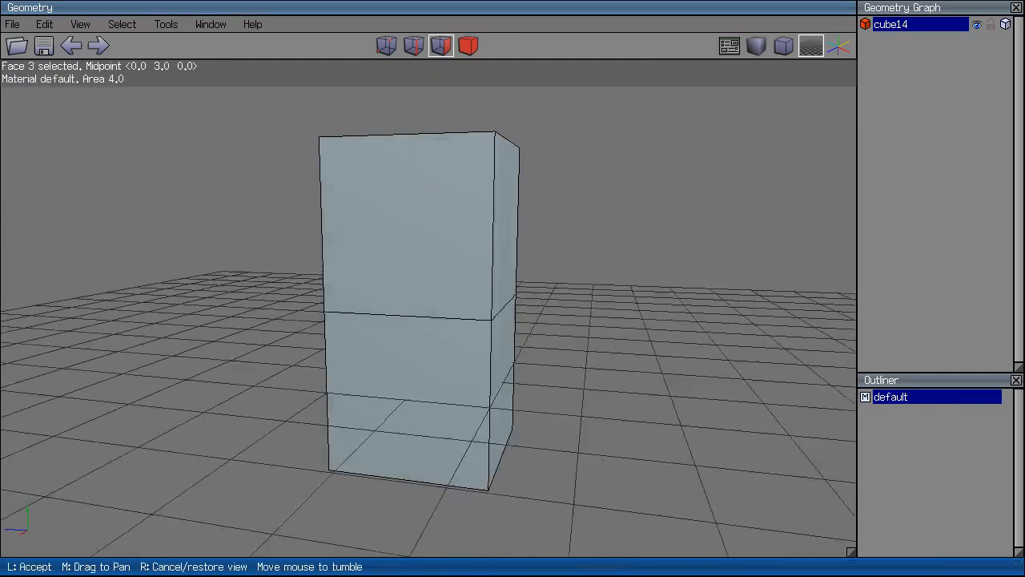
{"action": "left_click", "coordinate": [545, 248]}
Move the two top vertices along X so the column top slants.
{"action": "left_click", "coordinate": [387, 47]}
{"action": "left_click_drag", "start_coordinate": [306, 89], "coordinate": [346, 159]}
{"action": "right_click", "coordinate": [563, 122]}
{"action": "left_click", "coordinate": [345, 154]}
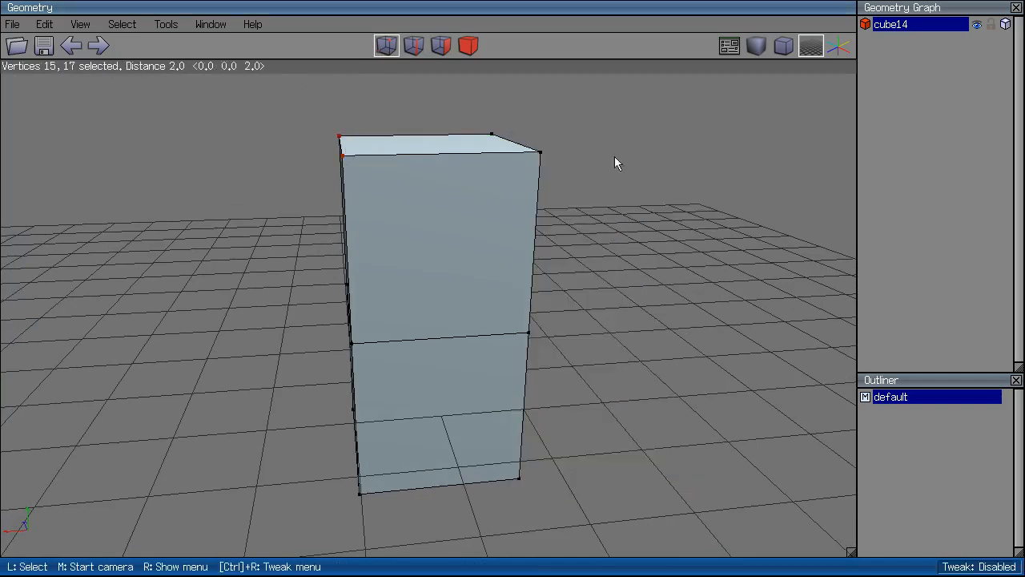
{"action": "right_click", "coordinate": [640, 147]}
{"action": "left_click", "coordinate": [636, 164]}
{"action": "left_click", "coordinate": [629, 216]}
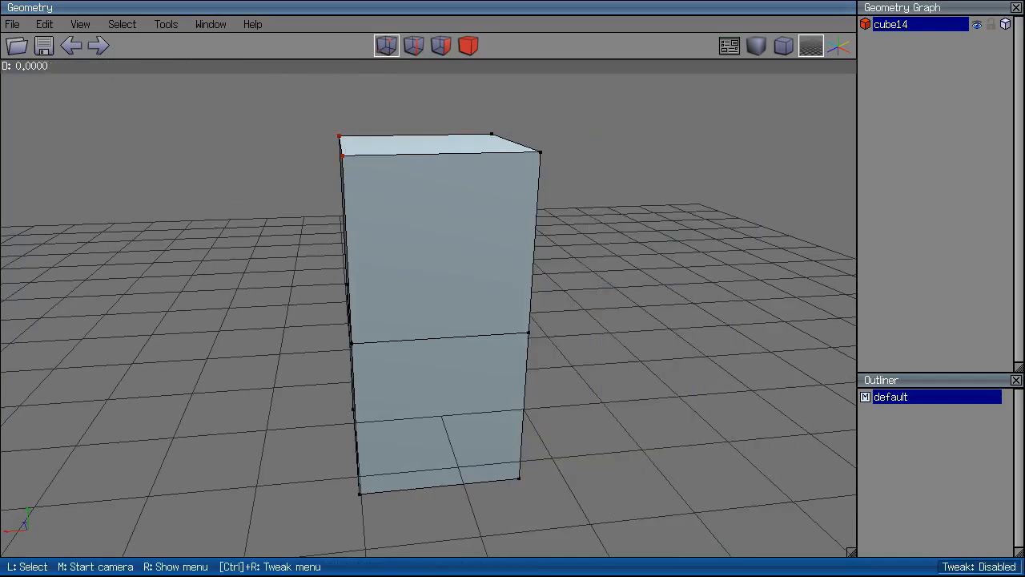
{"action": "left_click", "coordinate": [580, 101]}
{"action": "key", "text": "space"}
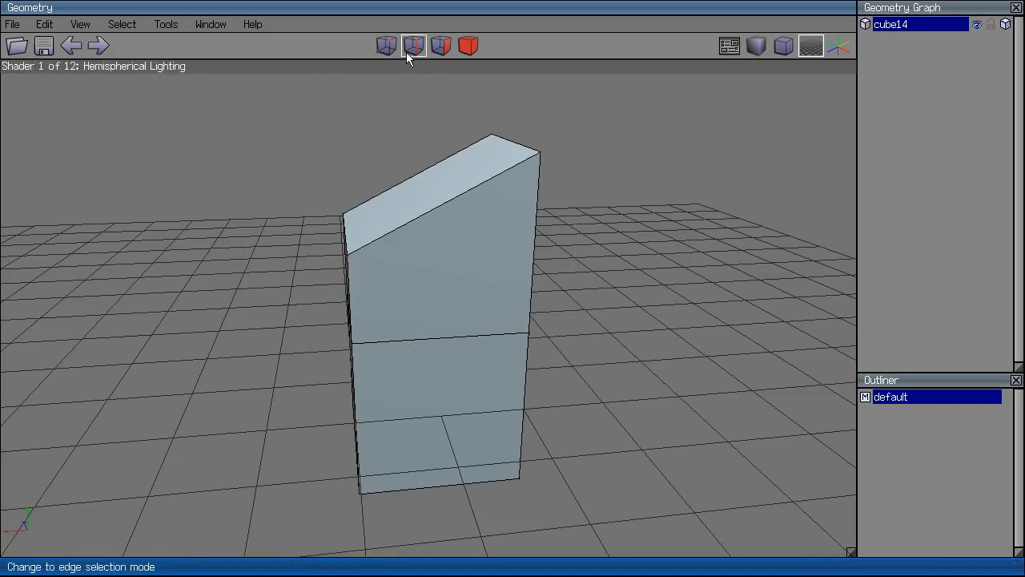
Extrude the slanted top face along its normal.
{"action": "left_click", "coordinate": [441, 46]}
{"action": "left_click", "coordinate": [437, 193]}
{"action": "right_click", "coordinate": [353, 172]}
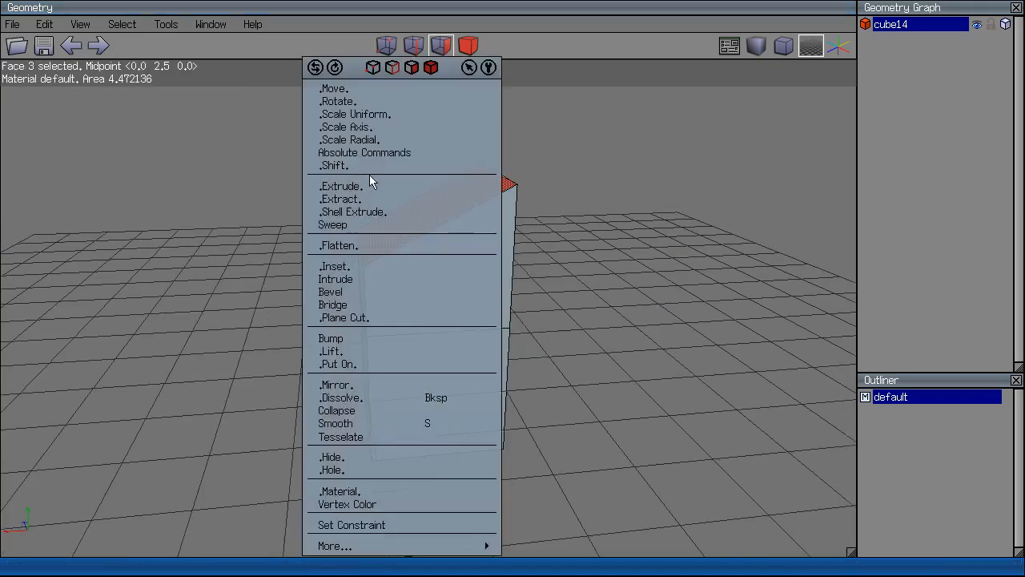
{"action": "left_click", "coordinate": [372, 186]}
{"action": "left_click", "coordinate": [373, 200]}
{"action": "left_click", "coordinate": [373, 199]}
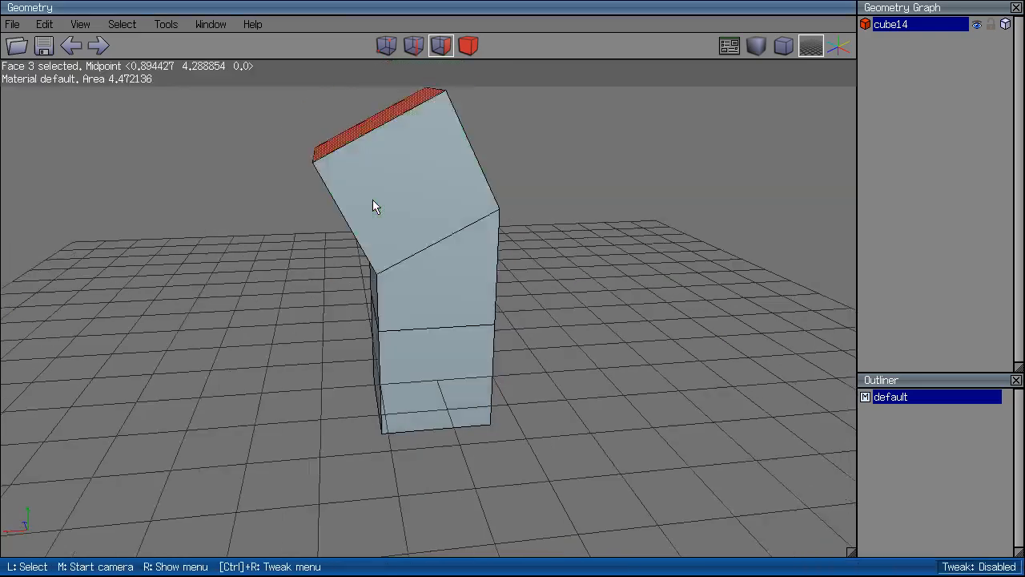
{"action": "scroll", "coordinate": [371, 192], "scroll_direction": "down", "scroll_amount": 5}
Extrude the top face sideways along X, then extract it along its normal at length 2.
{"action": "right_click", "coordinate": [368, 181]}
{"action": "left_click", "coordinate": [378, 186]}
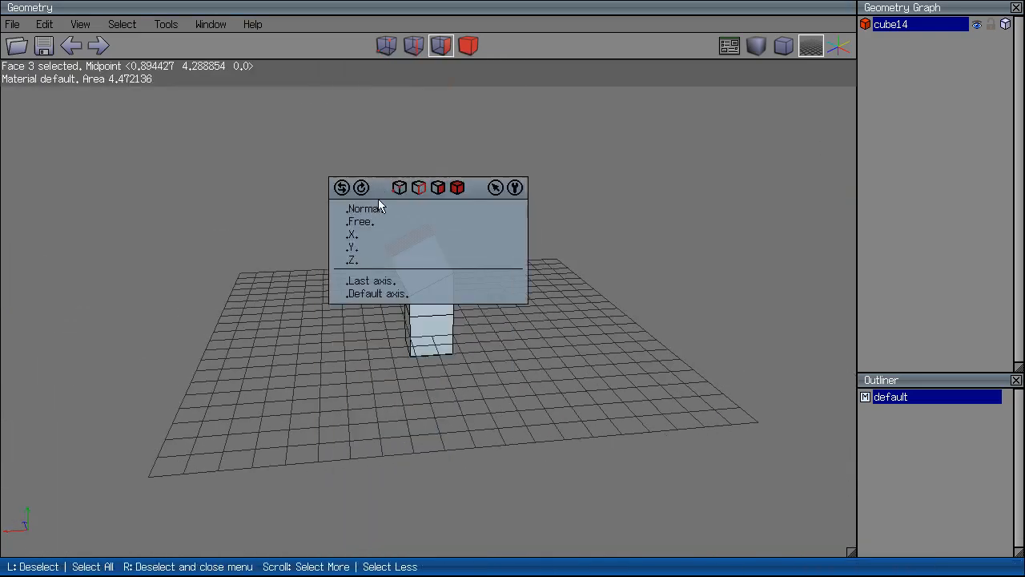
{"action": "left_click", "coordinate": [371, 238]}
{"action": "left_click", "coordinate": [311, 164]}
{"action": "right_click", "coordinate": [312, 164]}
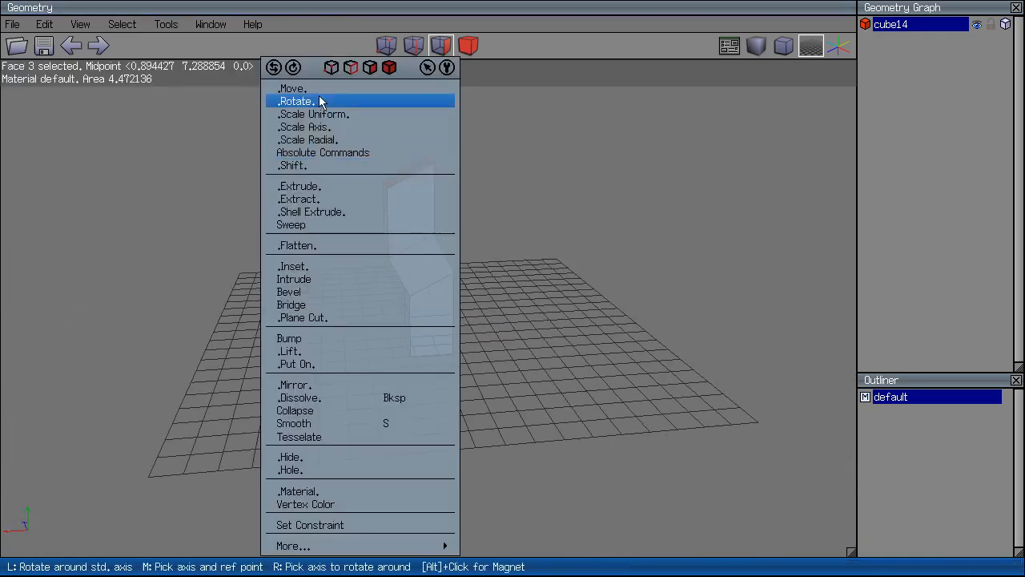
{"action": "left_click", "coordinate": [326, 199]}
{"action": "left_click", "coordinate": [320, 200]}
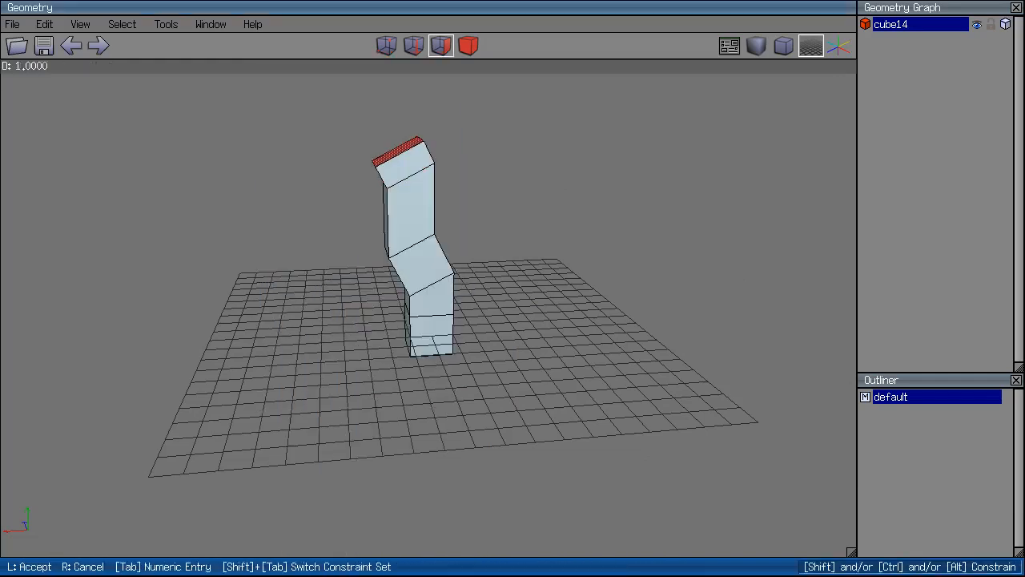
{"action": "left_click", "coordinate": [327, 148]}
{"action": "key", "text": "space"}
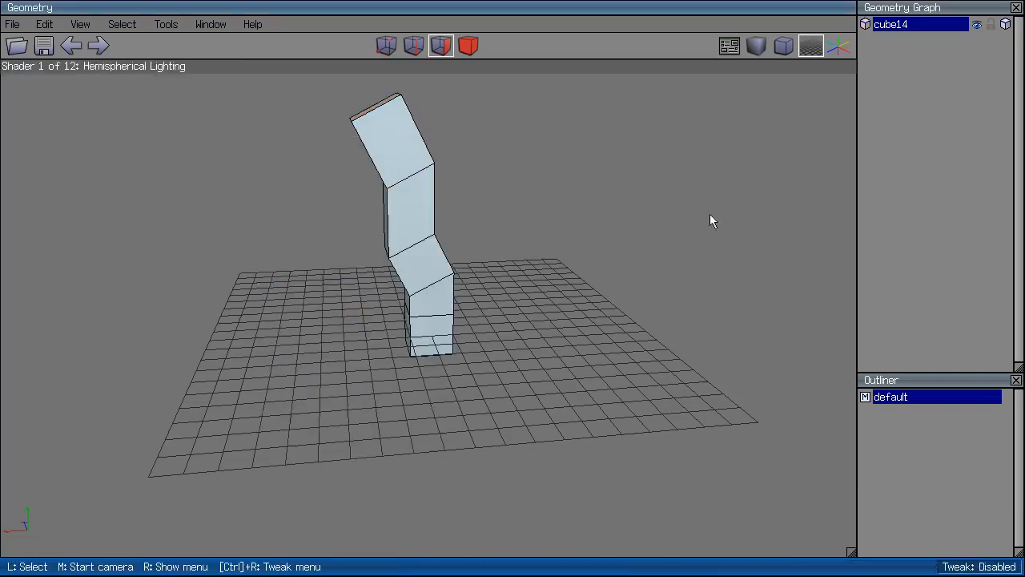
View the bent column with smooth shading, then delete the whole object.
{"action": "left_click", "coordinate": [764, 49]}
{"action": "middle_click", "coordinate": [728, 160]}
{"action": "left_click", "coordinate": [728, 161]}
{"action": "scroll", "coordinate": [633, 168], "scroll_direction": "down", "scroll_amount": 3}
{"action": "key", "text": "Up"}
{"action": "key", "text": "Up"}
{"action": "key", "text": "Up"}
{"action": "key", "text": "Up"}
{"action": "key", "text": "Up"}
{"action": "key", "text": "Up"}
{"action": "key", "text": "Up"}
{"action": "left_click", "coordinate": [458, 362]}
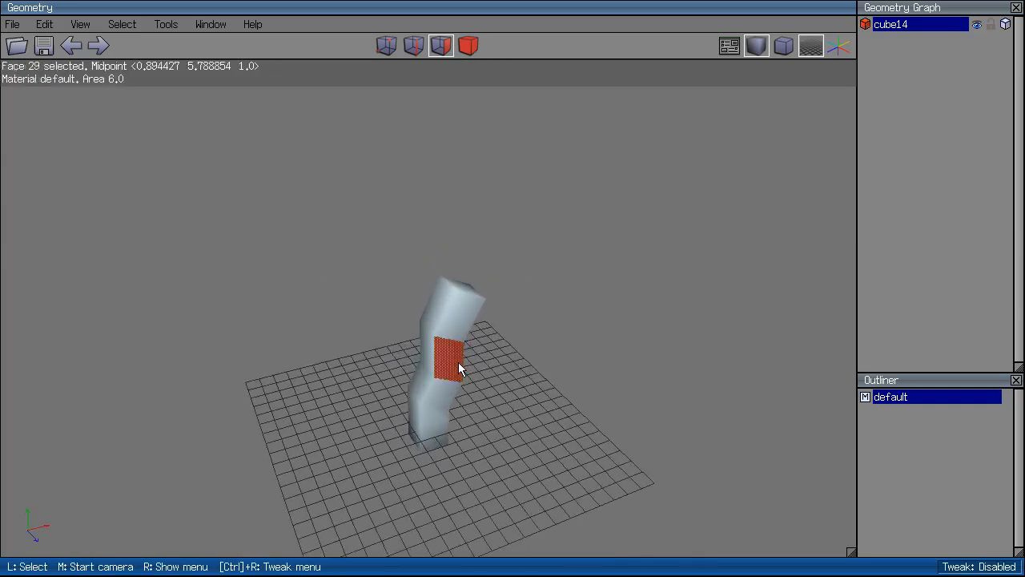
{"action": "left_click", "coordinate": [471, 47]}
{"action": "key", "text": "Delete"}
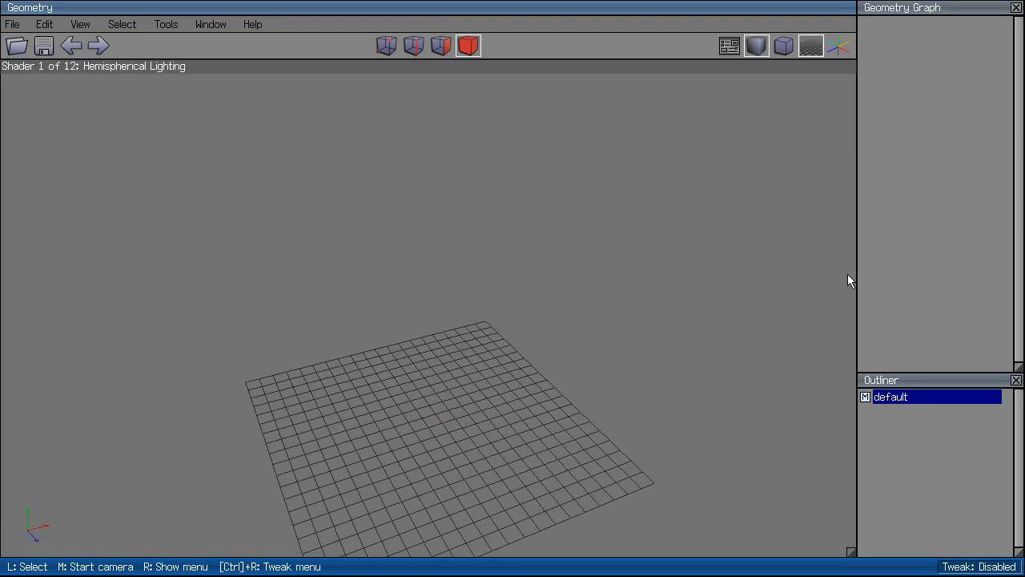
Add a sombrero plane, Sombrero Plane15, and view it up close with flat shading.
{"action": "right_click", "coordinate": [595, 326]}
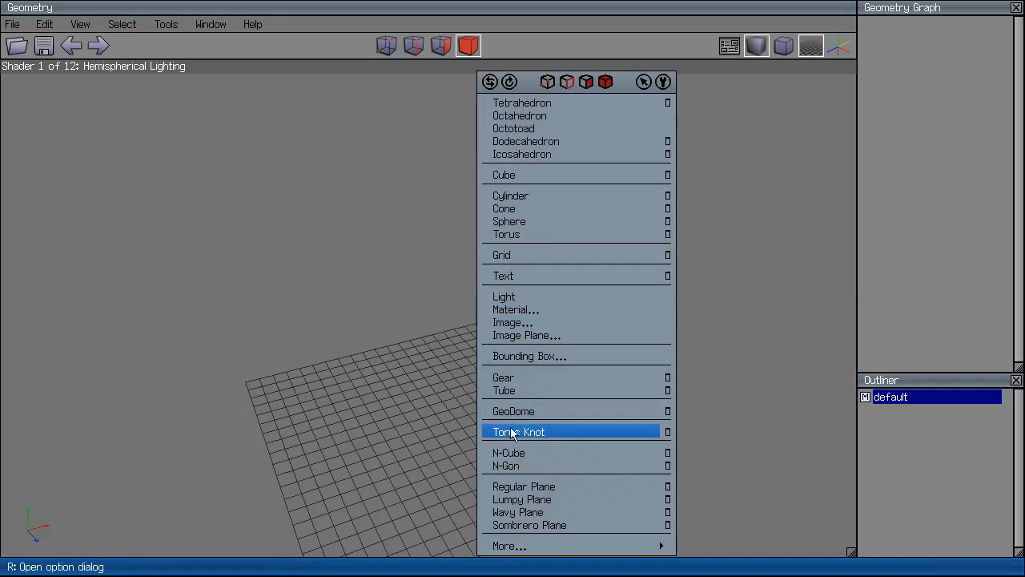
{"action": "left_click", "coordinate": [545, 523]}
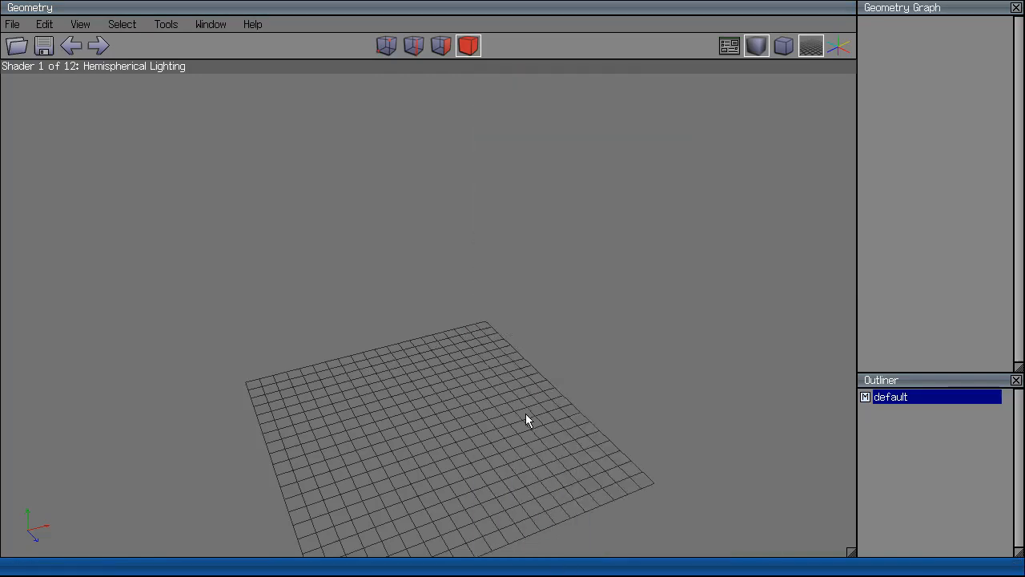
{"action": "middle_click", "coordinate": [559, 320]}
{"action": "middle_click_drag", "start_coordinate": [558, 320], "coordinate": [558, 160]}
{"action": "scroll", "coordinate": [558, 320], "scroll_direction": "up", "scroll_amount": 10}
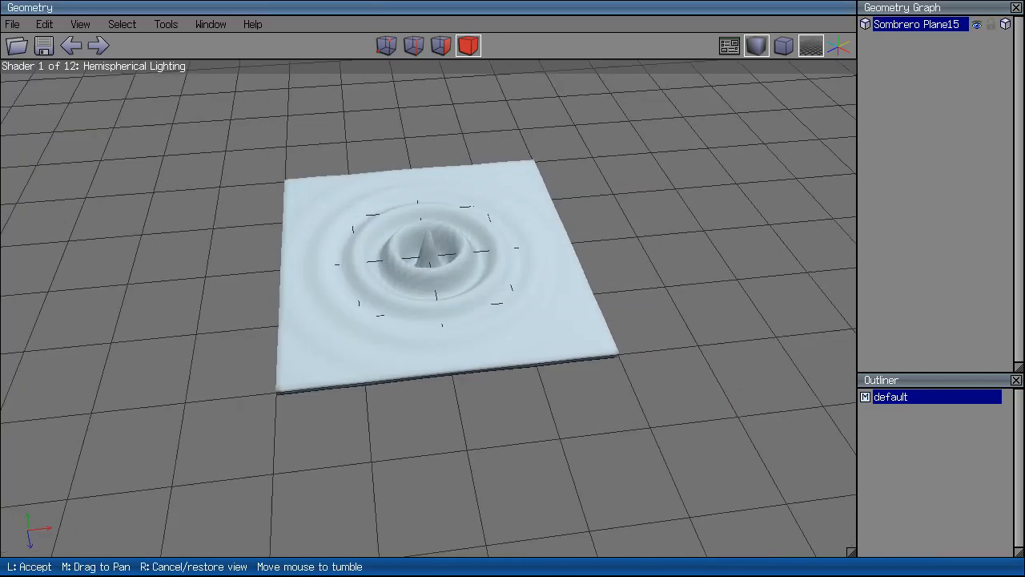
{"action": "scroll", "coordinate": [558, 319], "scroll_direction": "up", "scroll_amount": 5}
{"action": "left_click", "coordinate": [559, 320]}
{"action": "left_click", "coordinate": [761, 44]}
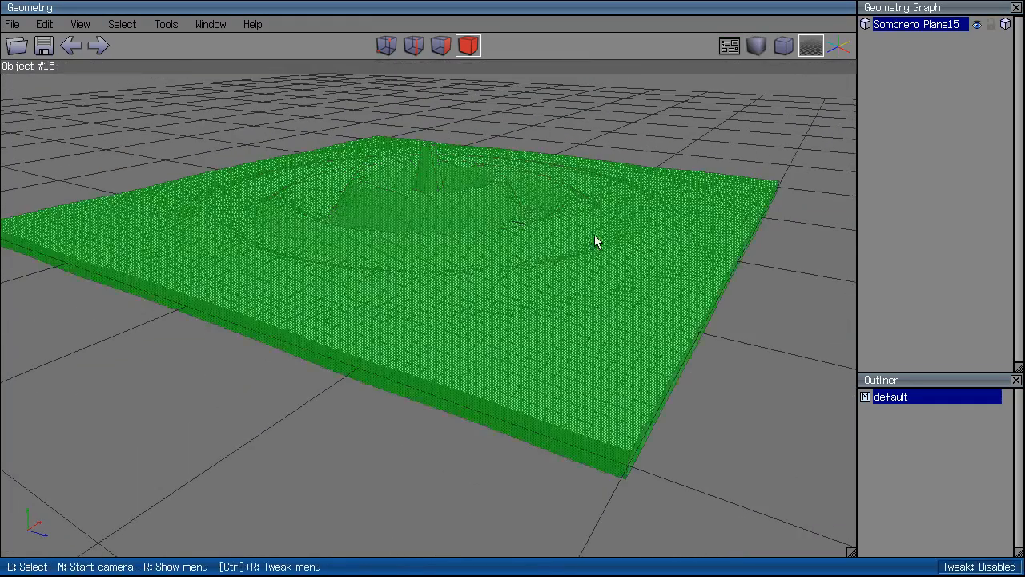
Smooth the sombrero plane's mesh, then delete it.
{"action": "left_click", "coordinate": [700, 245]}
{"action": "key", "text": "s"}
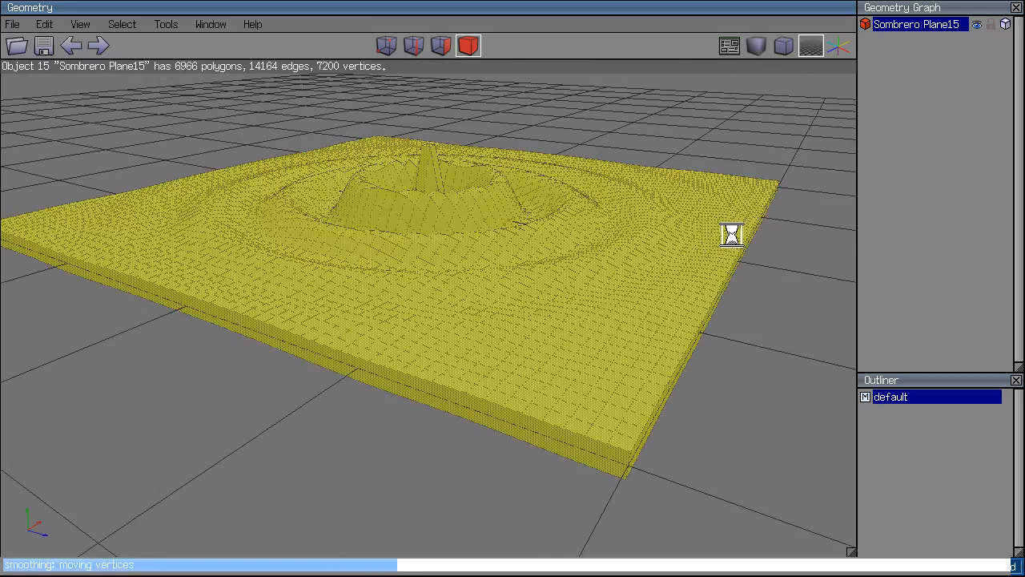
{"action": "key", "text": "space"}
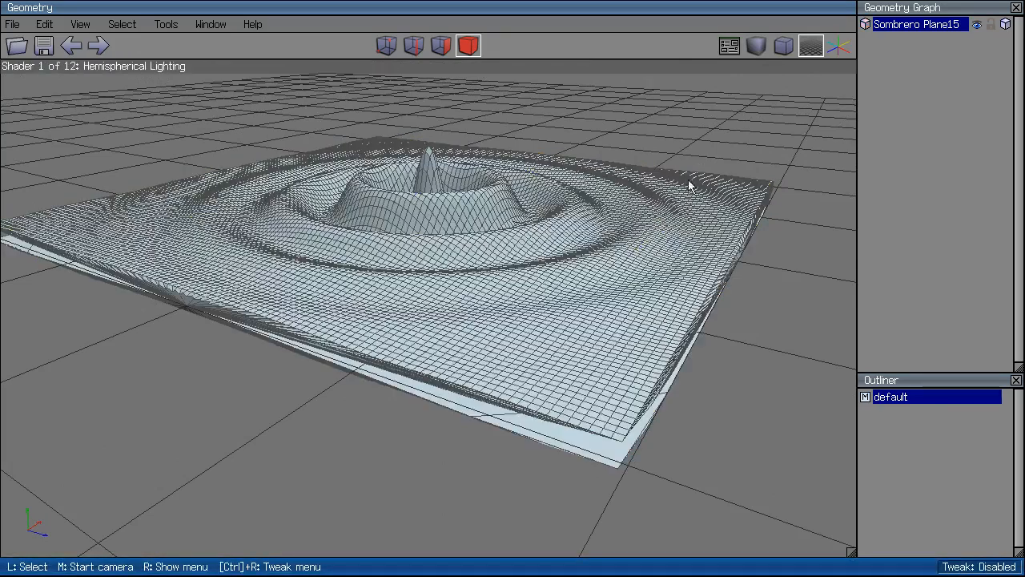
{"action": "left_click", "coordinate": [633, 182]}
{"action": "key", "text": "Delete"}
Create a cube and smooth it twice with S into a sphere.
{"action": "right_click", "coordinate": [399, 237]}
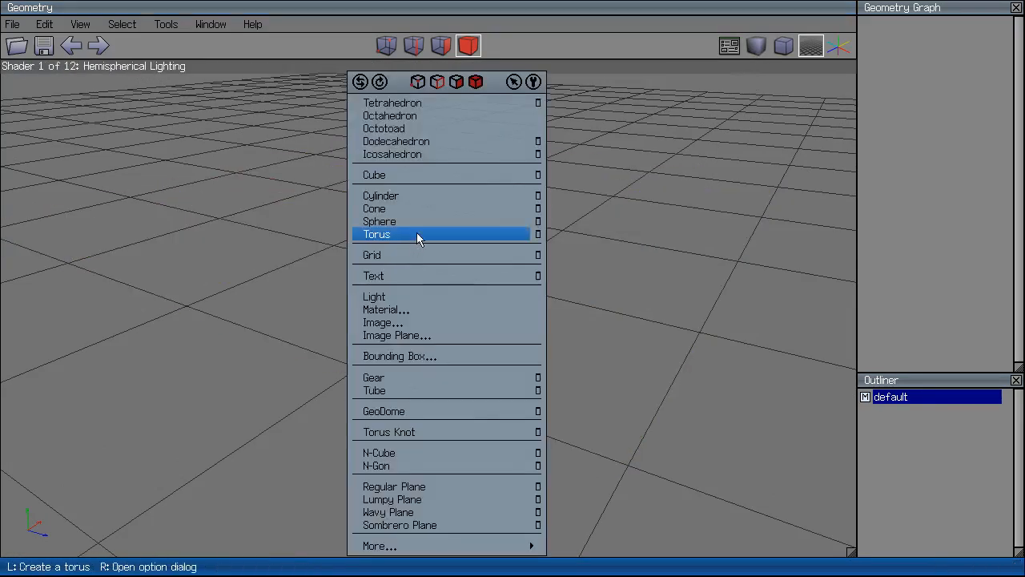
{"action": "left_click", "coordinate": [423, 178]}
{"action": "left_click", "coordinate": [450, 300]}
{"action": "key", "text": "s"}
{"action": "middle_click", "coordinate": [617, 250]}
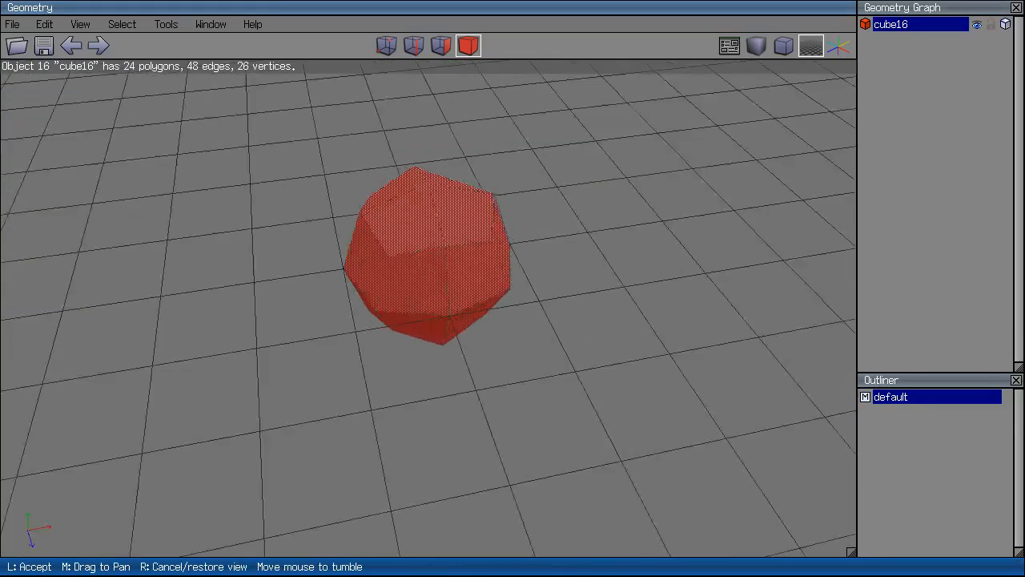
{"action": "left_click", "coordinate": [522, 255]}
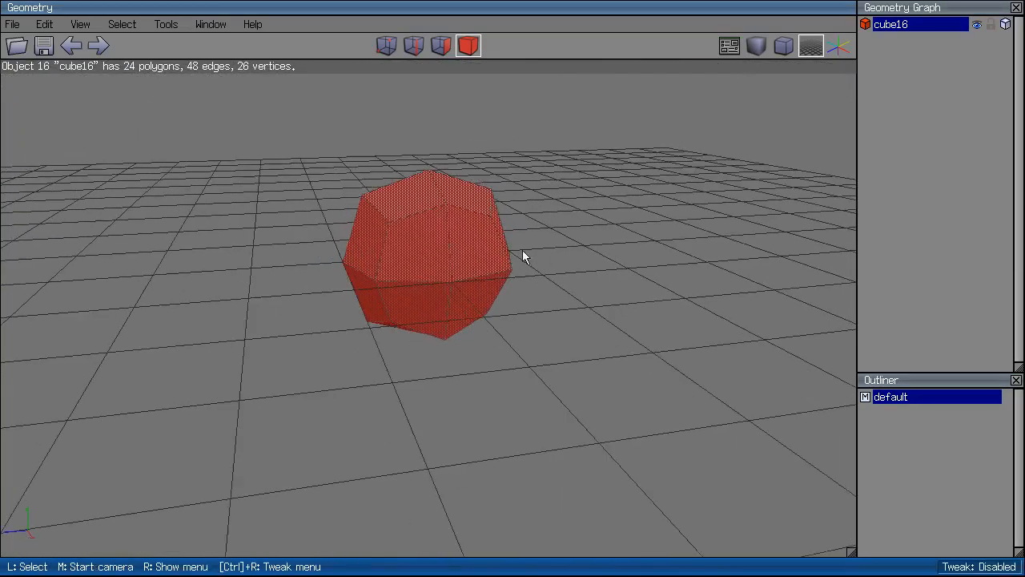
{"action": "key", "text": "s"}
{"action": "key", "text": "s"}
{"action": "middle_click", "coordinate": [677, 248]}
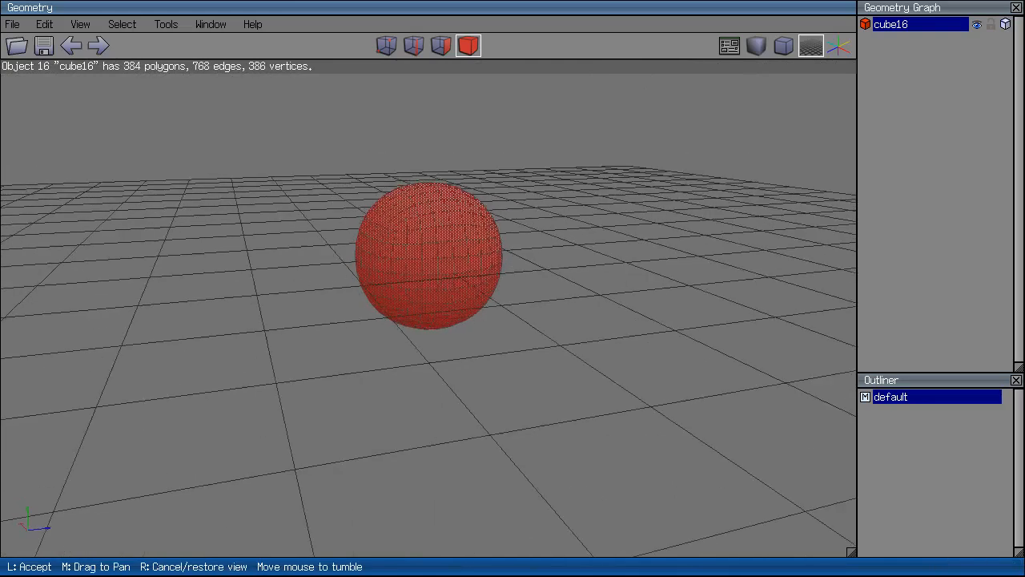
{"action": "left_click", "coordinate": [494, 285]}
View the sphere with smooth shading, then select and delete it.
{"action": "left_click", "coordinate": [673, 86]}
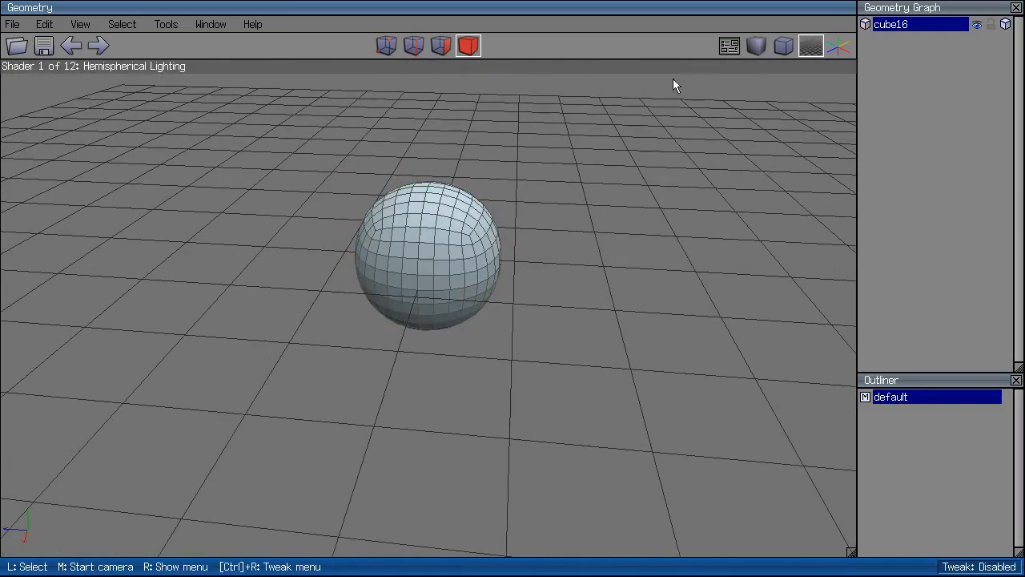
{"action": "left_click", "coordinate": [756, 46]}
{"action": "middle_click", "coordinate": [720, 104]}
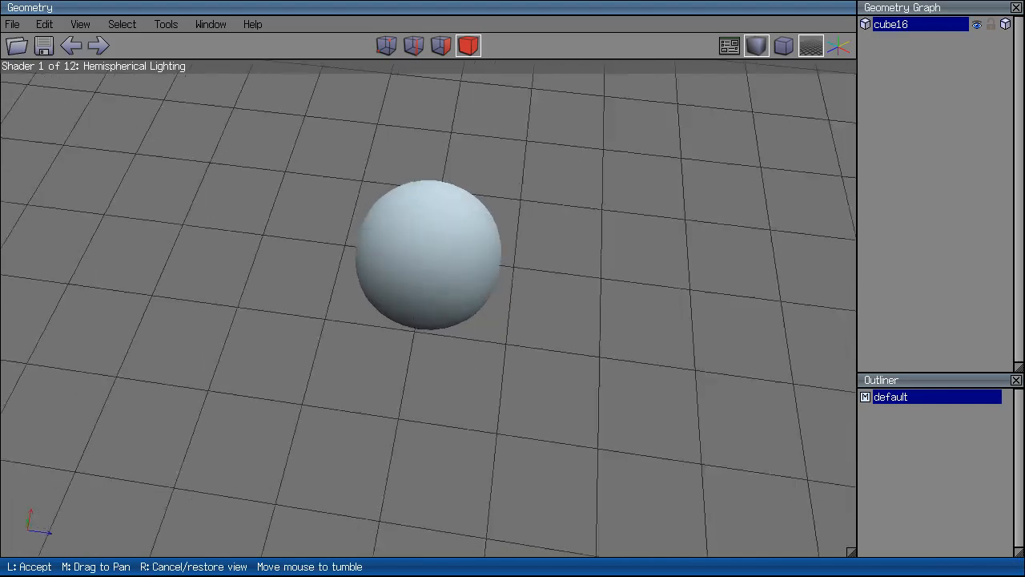
{"action": "left_click", "coordinate": [427, 194]}
{"action": "key", "text": "Delete"}
Create an octotoad and apply Doo Sabin subdivision to it.
{"action": "right_click", "coordinate": [532, 228]}
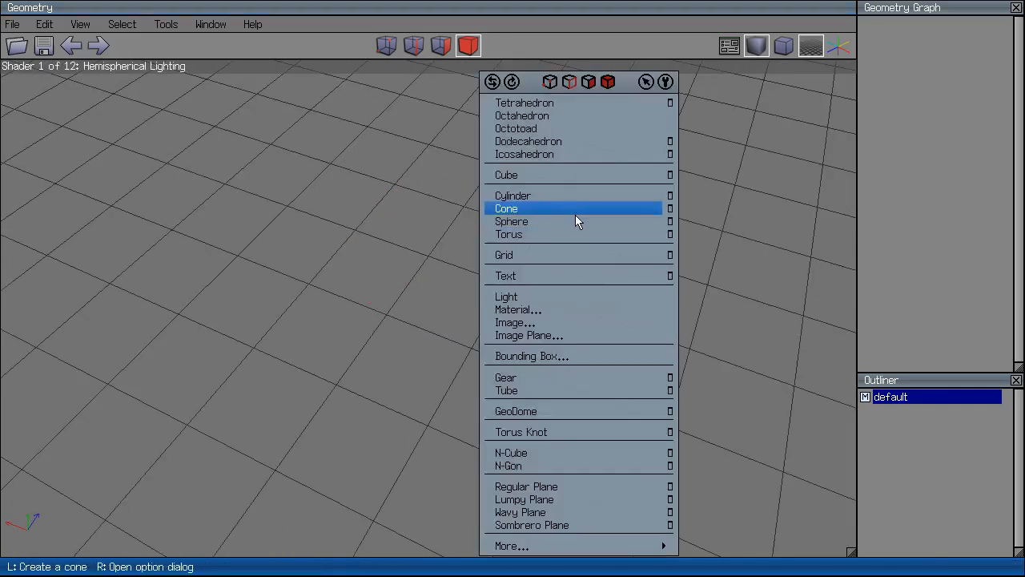
{"action": "left_click", "coordinate": [571, 128]}
{"action": "middle_click", "coordinate": [753, 51]}
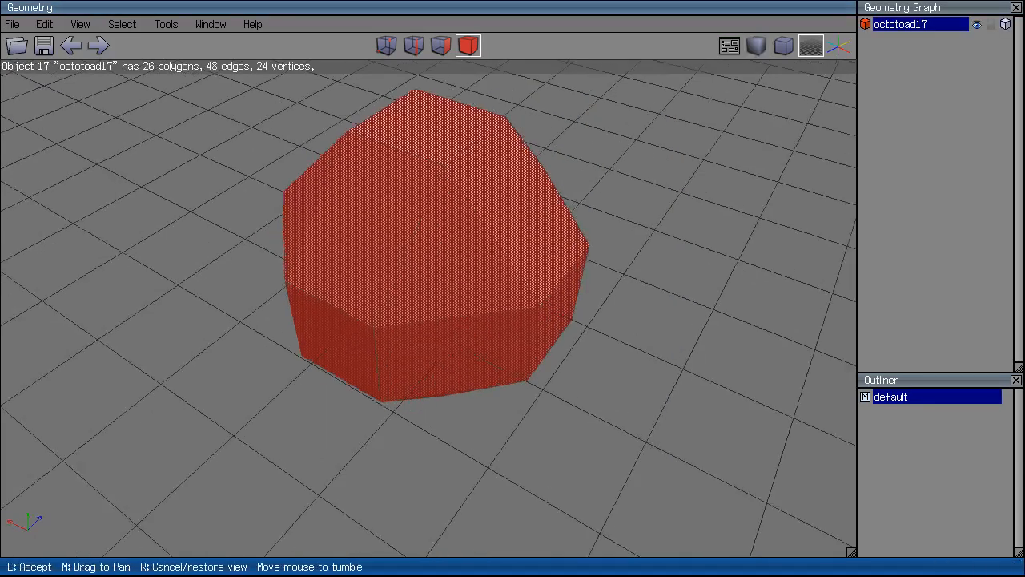
{"action": "left_click", "coordinate": [449, 204]}
{"action": "key", "text": "r"}
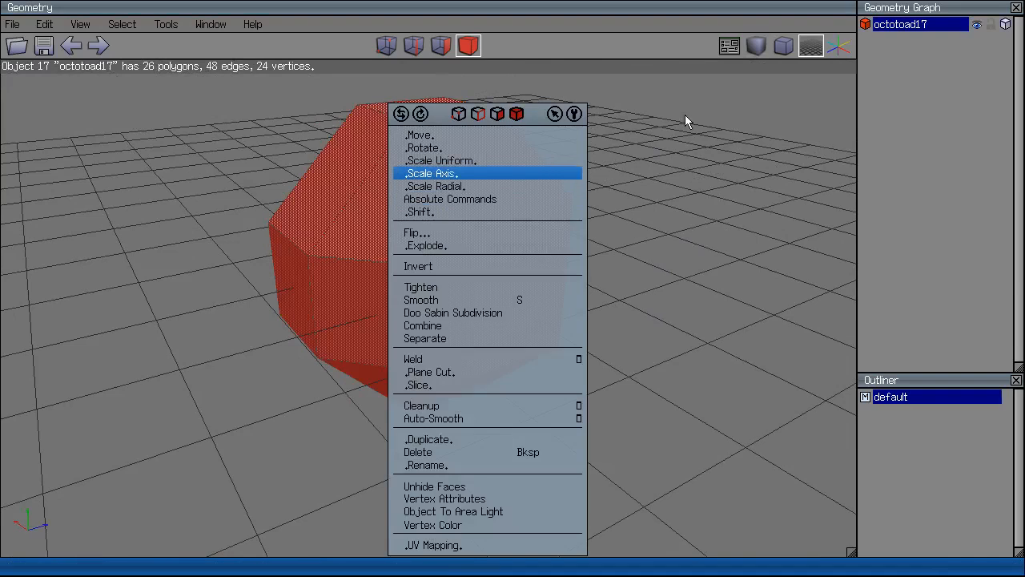
{"action": "left_click", "coordinate": [517, 313]}
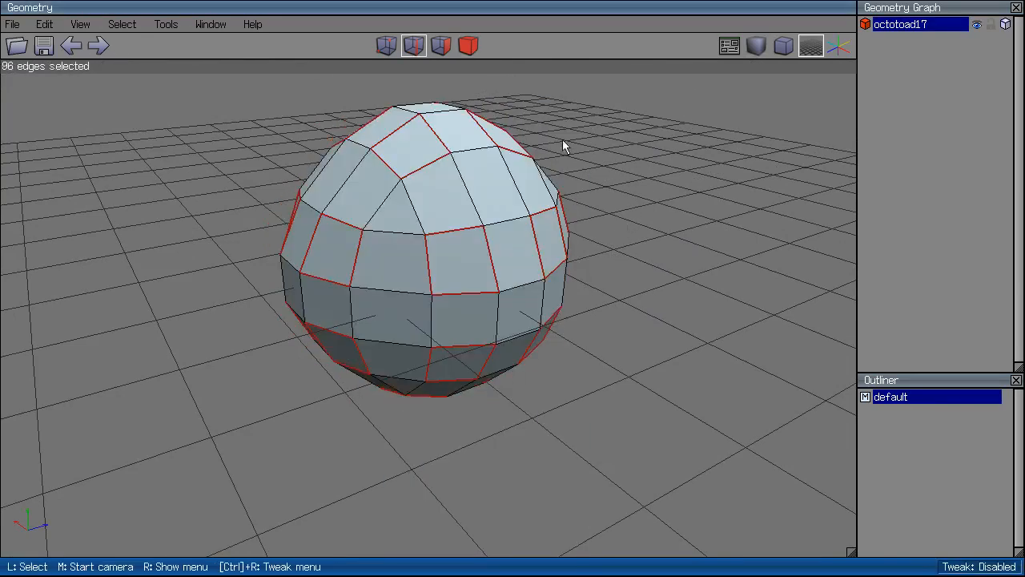
{"action": "key", "text": "ctrl+z"}
{"action": "key", "text": "r"}
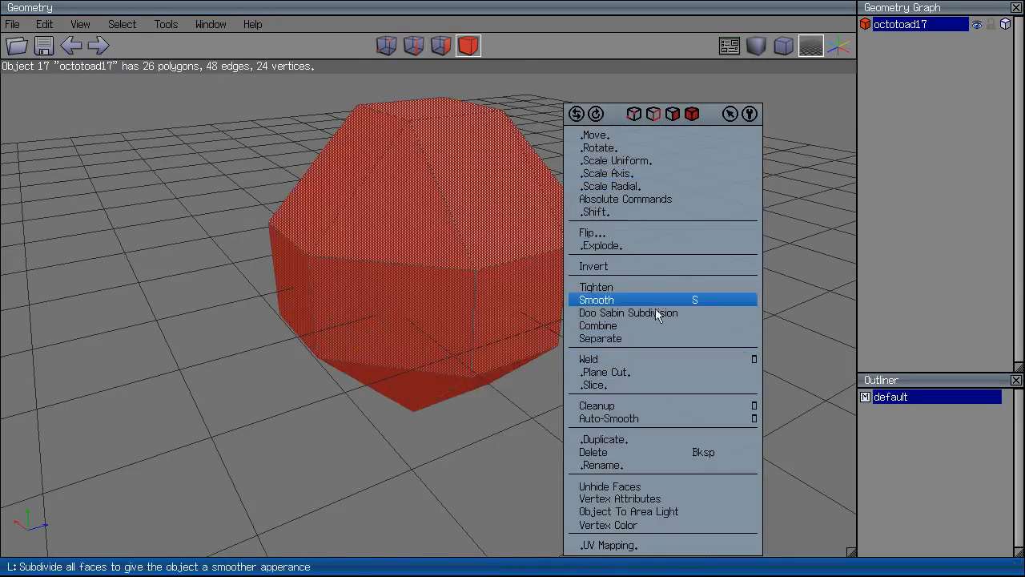
{"action": "left_click", "coordinate": [657, 313]}
Turn on smooth shading and smooth the subdivided octotoad in object mode.
{"action": "left_click", "coordinate": [757, 46]}
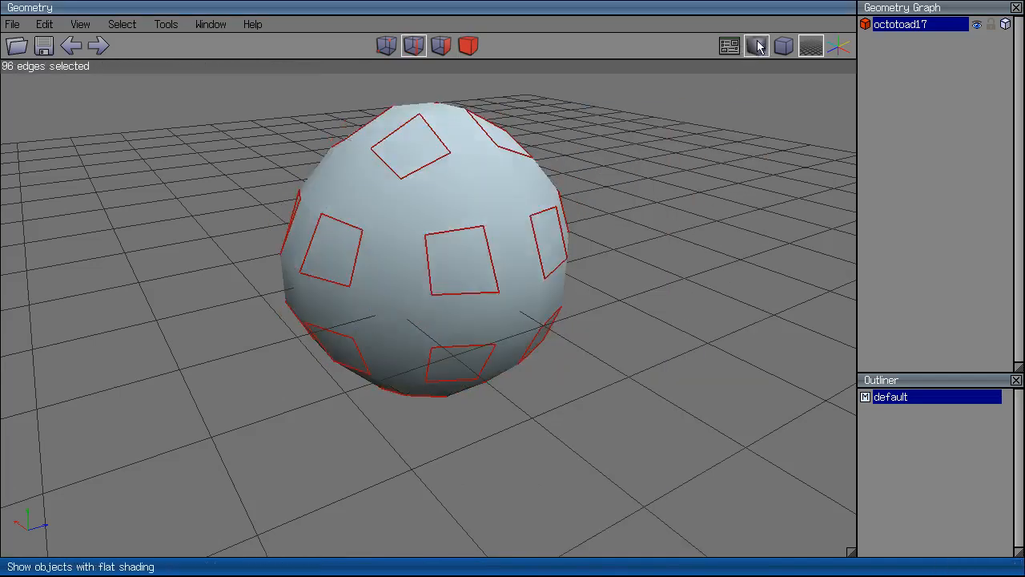
{"action": "middle_click", "coordinate": [663, 201]}
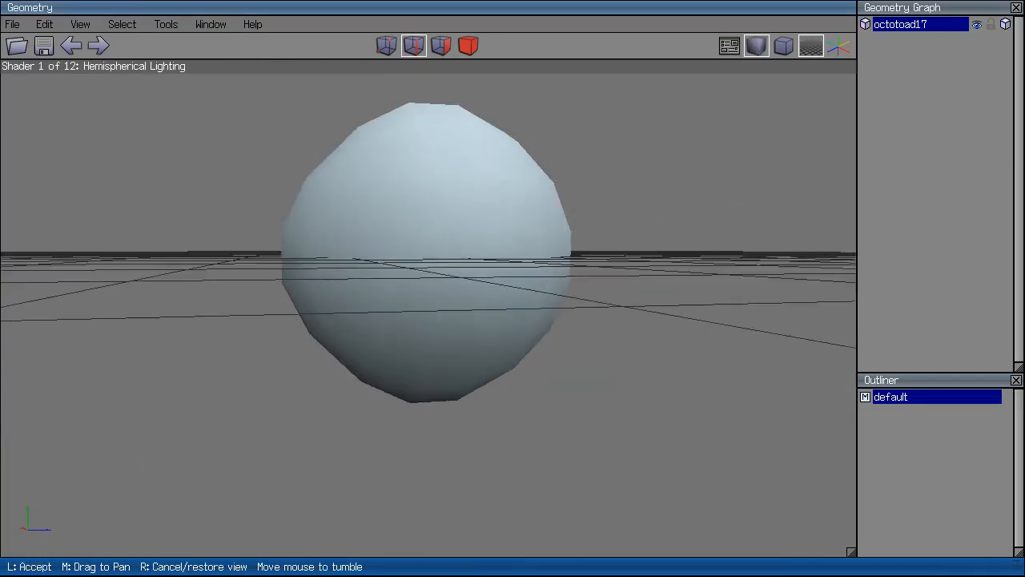
{"action": "left_click", "coordinate": [412, 222]}
{"action": "left_click", "coordinate": [468, 45]}
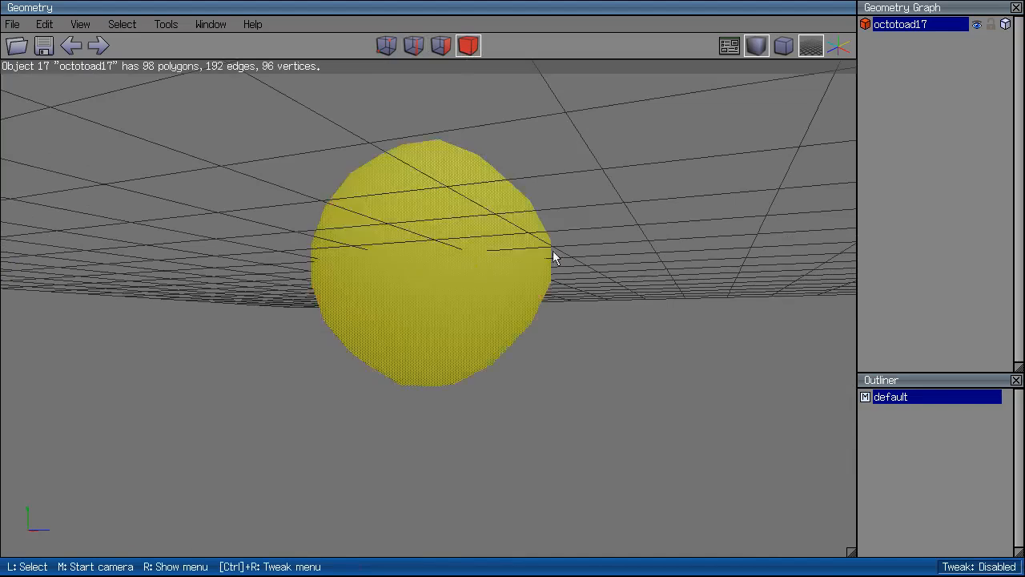
{"action": "key", "text": "s"}
Compare smooth and flat shading on the object, then undo the last smoothing.
{"action": "middle_click", "coordinate": [680, 215]}
{"action": "left_click", "coordinate": [671, 216]}
{"action": "left_click", "coordinate": [548, 243]}
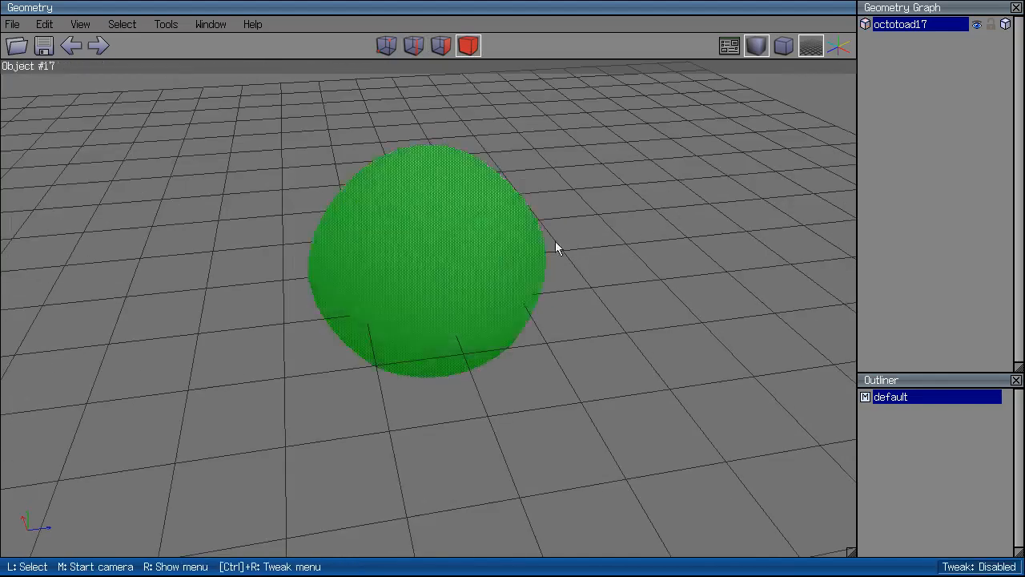
{"action": "left_click", "coordinate": [752, 41]}
{"action": "left_click", "coordinate": [753, 42]}
{"action": "left_click", "coordinate": [753, 42]}
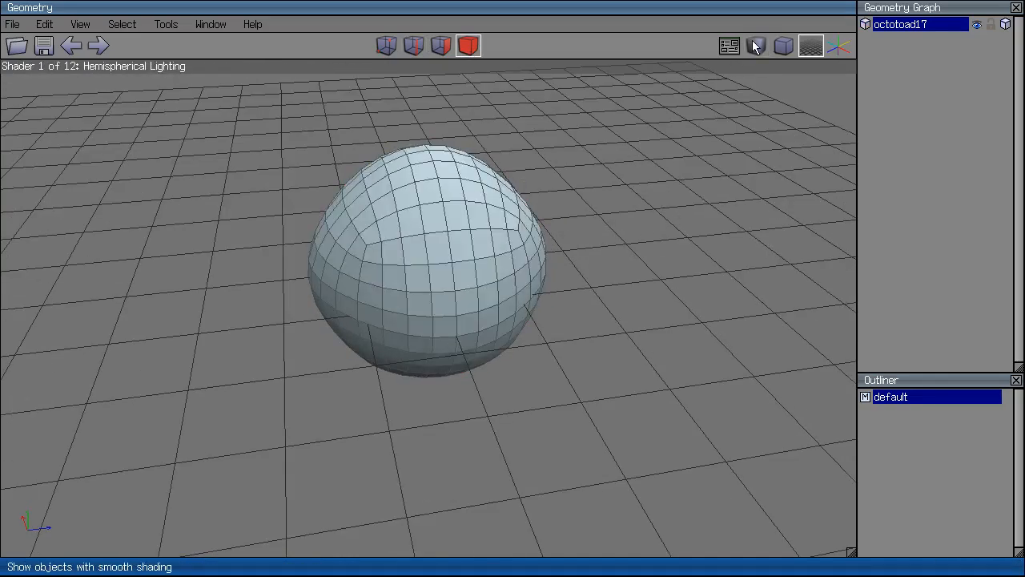
{"action": "left_click", "coordinate": [753, 42]}
{"action": "key", "text": "ctrl+alt+z"}
{"action": "key", "text": "ctrl+alt+z"}
{"action": "key", "text": "ctrl+alt+z"}
Select the smoothed octotoad object and delete it.
{"action": "left_click", "coordinate": [468, 46]}
{"action": "left_click", "coordinate": [457, 200]}
{"action": "key", "text": "Delete"}
Create a new cube, cube18, and select it.
{"action": "key", "text": "r"}
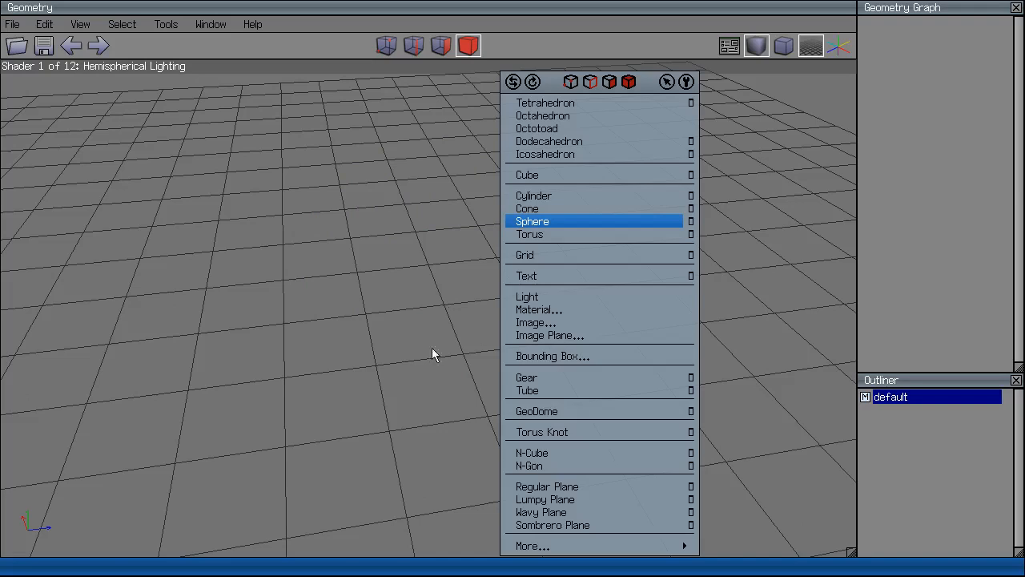
{"action": "left_click", "coordinate": [532, 175]}
{"action": "left_click", "coordinate": [449, 222]}
{"action": "right_click", "coordinate": [449, 222]}
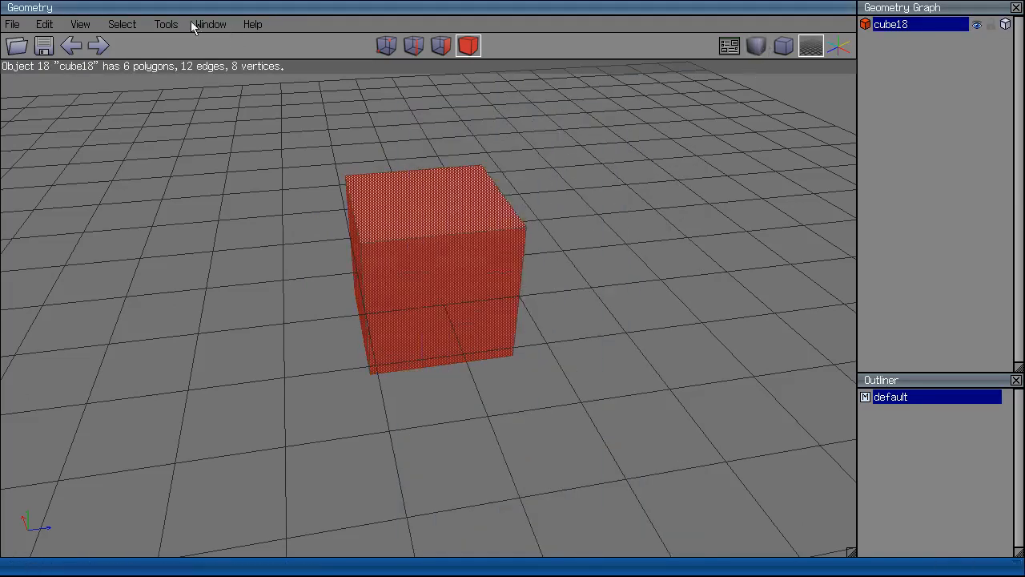
{"action": "right_click", "coordinate": [231, 83]}
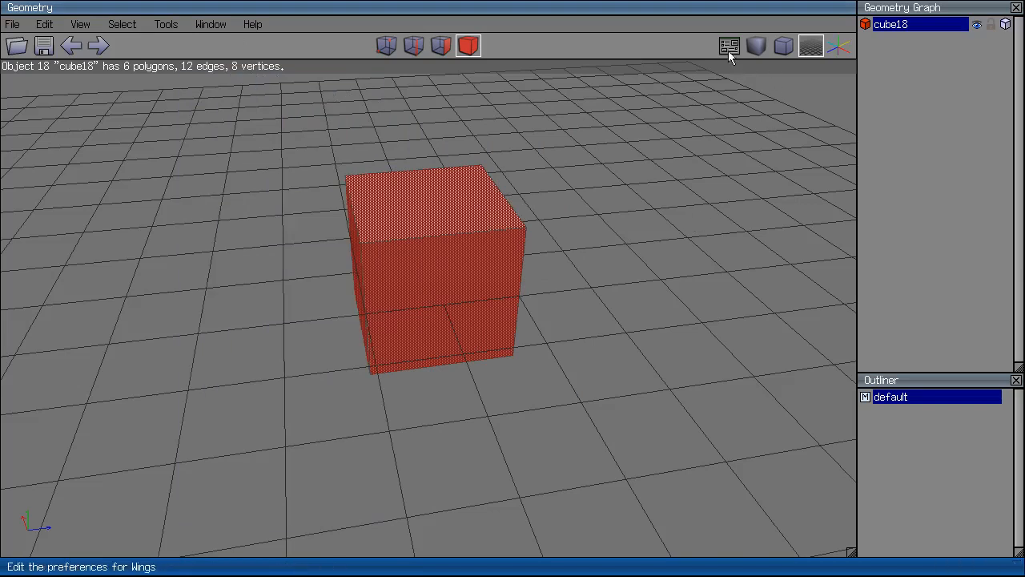
{"action": "left_click", "coordinate": [728, 51]}
{"action": "left_click", "coordinate": [788, 70]}
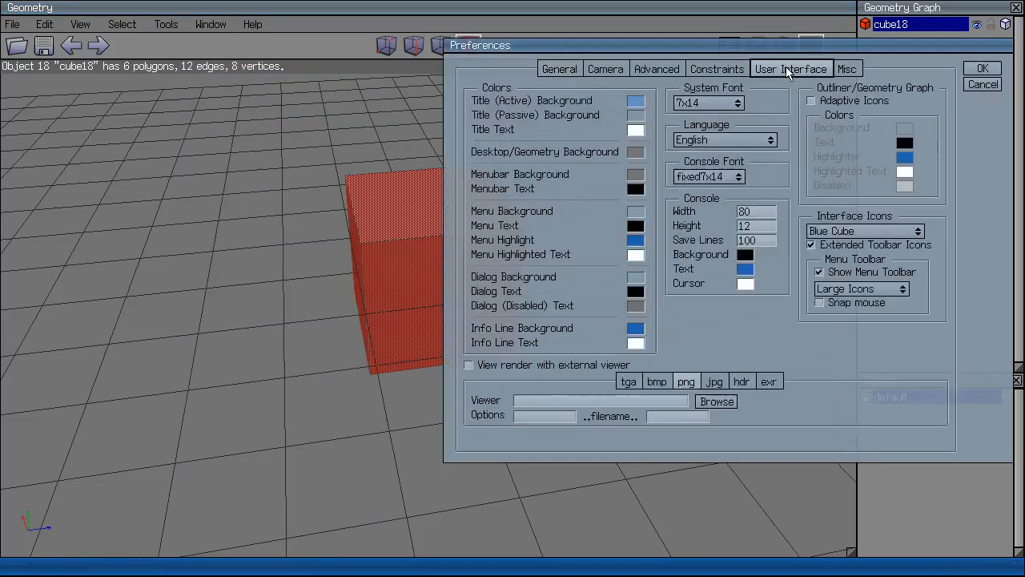
{"action": "left_click", "coordinate": [846, 70]}
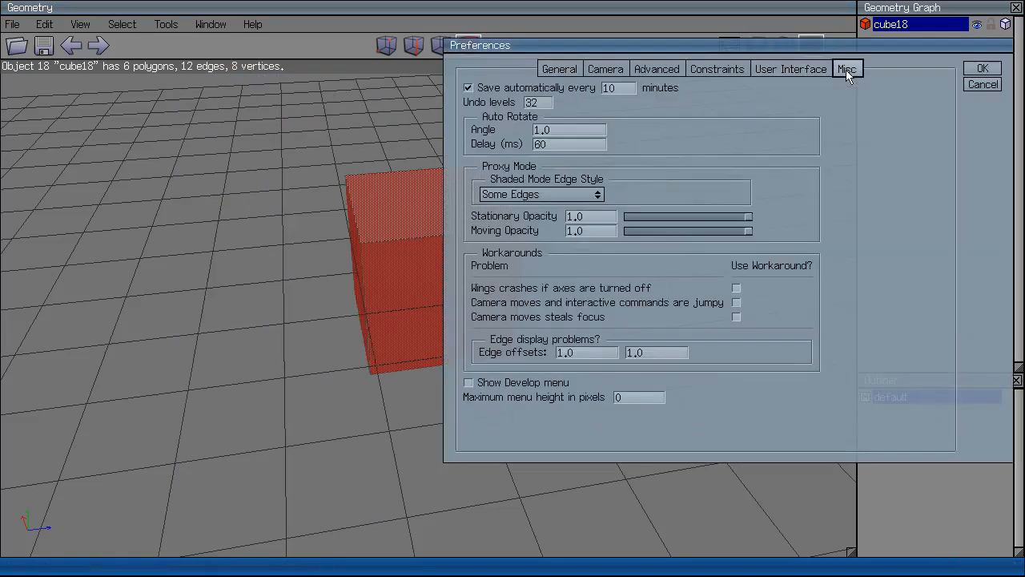
{"action": "left_click", "coordinate": [693, 70]}
{"action": "left_click", "coordinate": [675, 69]}
{"action": "left_click", "coordinate": [694, 69]}
{"action": "left_click", "coordinate": [609, 70]}
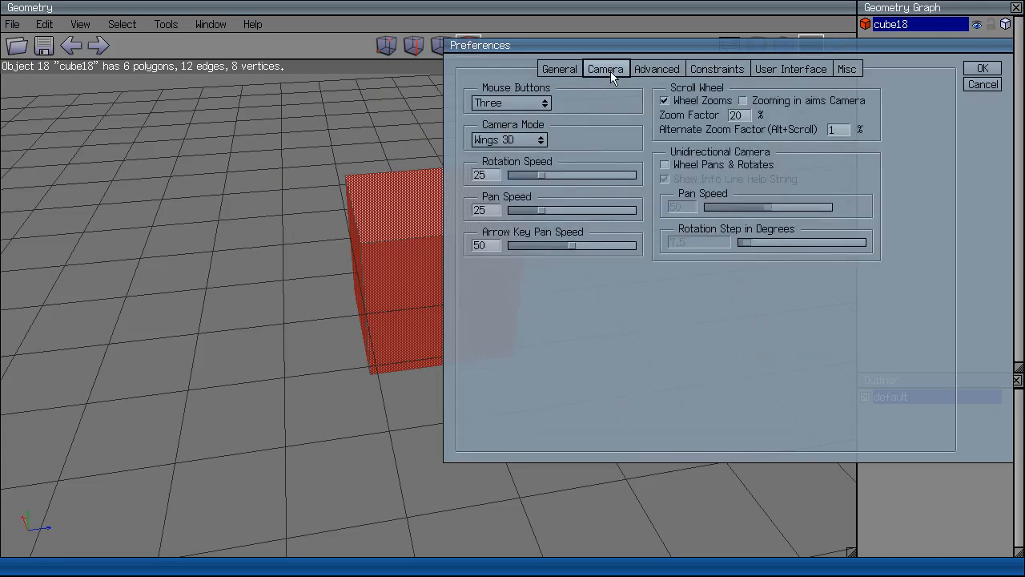
{"action": "left_click", "coordinate": [561, 70]}
{"action": "left_click", "coordinate": [718, 71]}
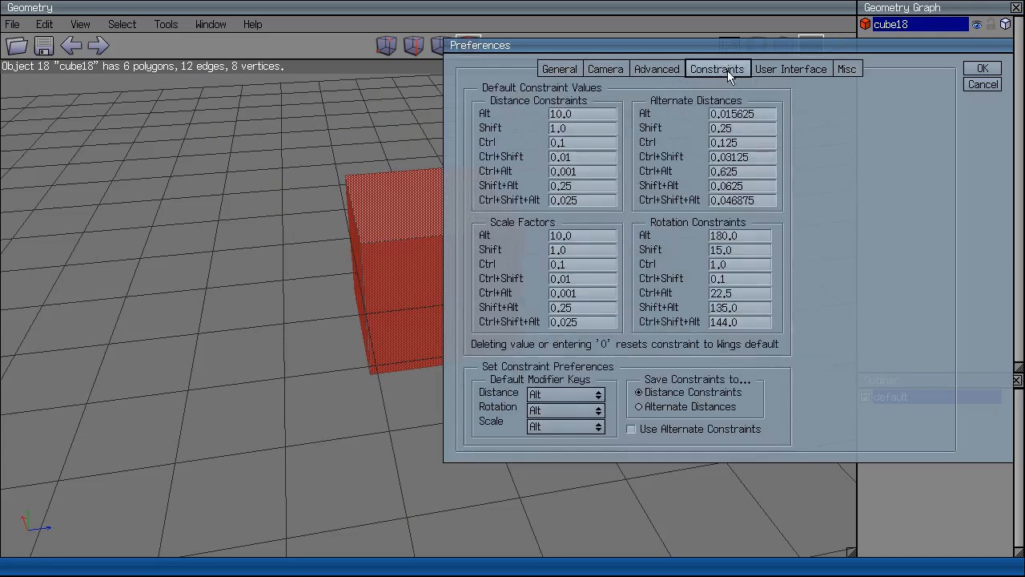
{"action": "left_click", "coordinate": [782, 72]}
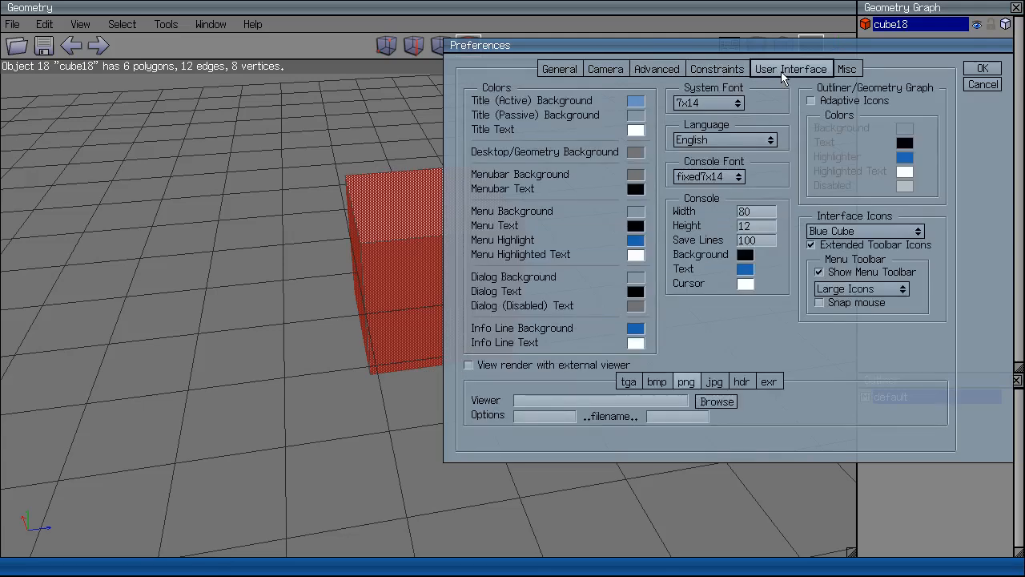
{"action": "left_click", "coordinate": [981, 71]}
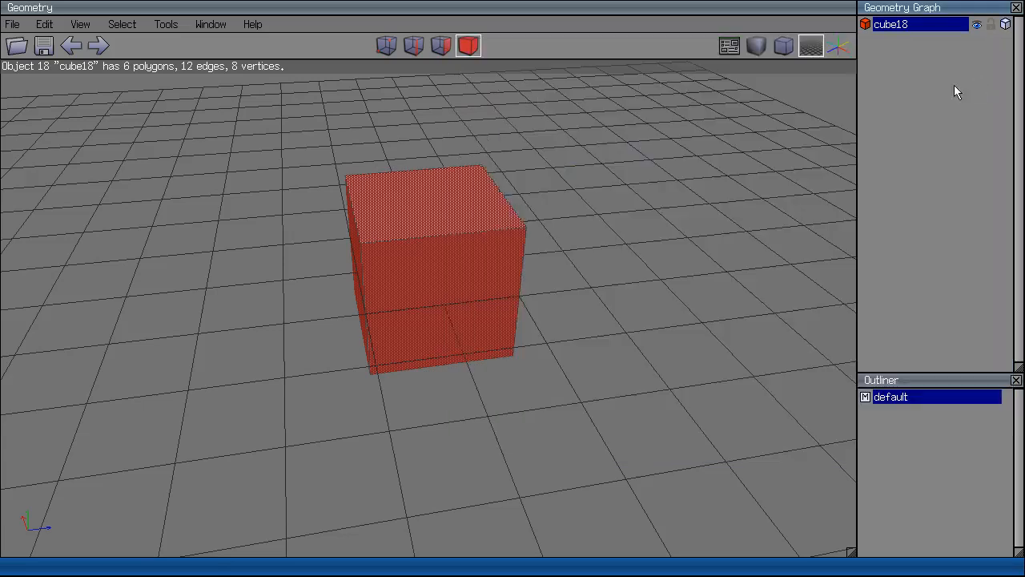
{"action": "left_click", "coordinate": [48, 24]}
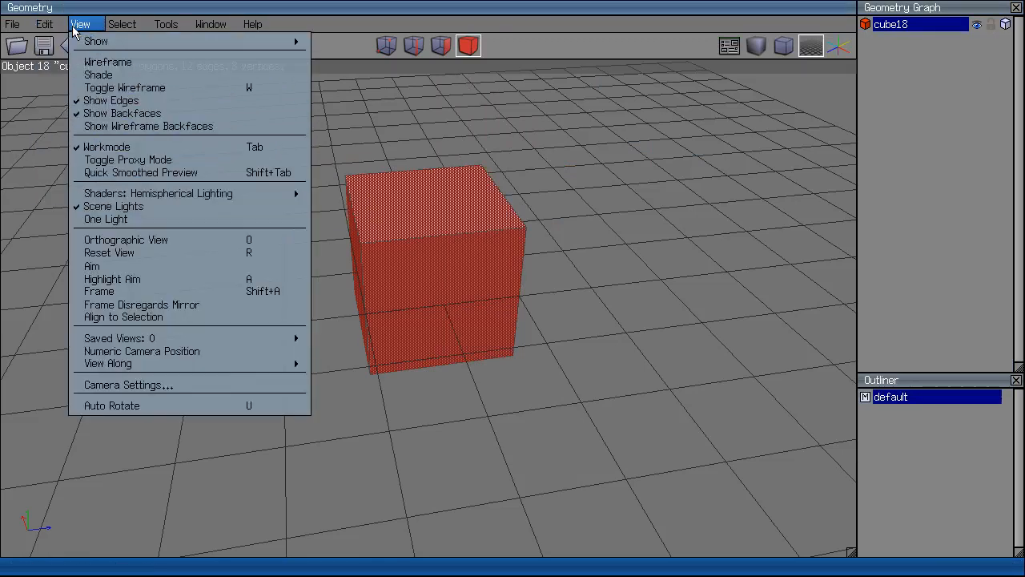
{"action": "mouse_move", "coordinate": [120, 24]}
{"action": "mouse_move", "coordinate": [174, 26]}
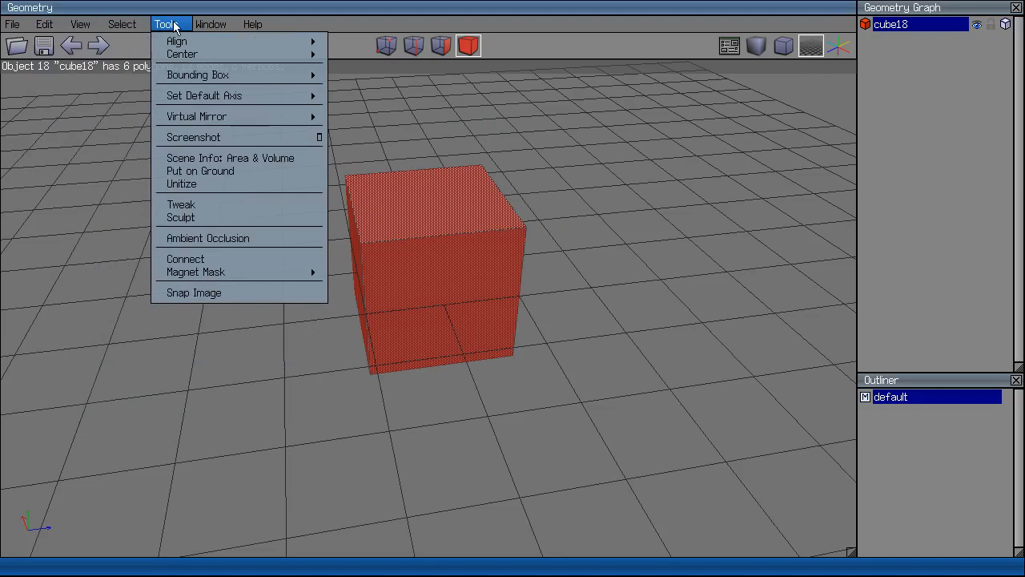
{"action": "mouse_move", "coordinate": [209, 25]}
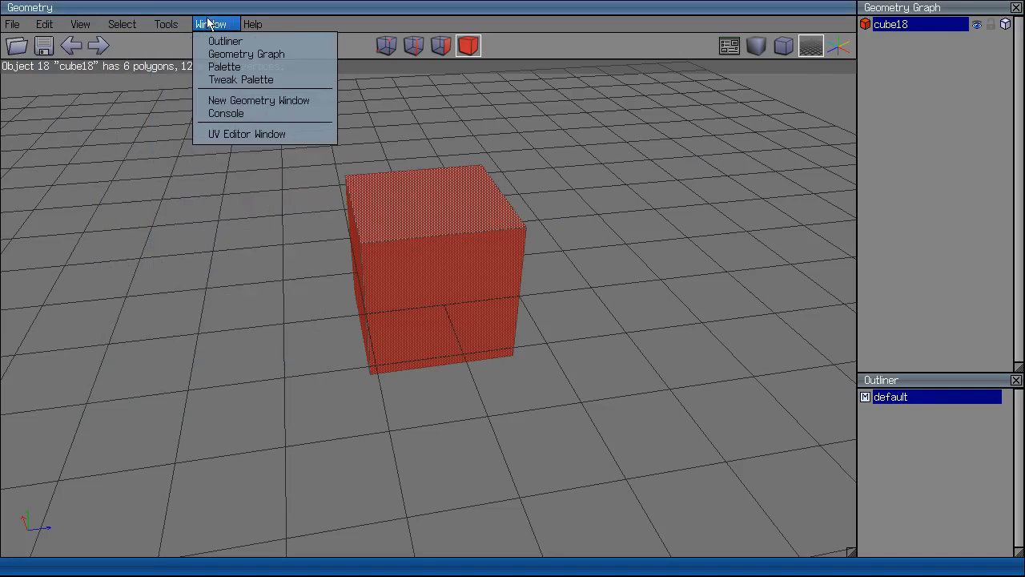
{"action": "mouse_move", "coordinate": [83, 24]}
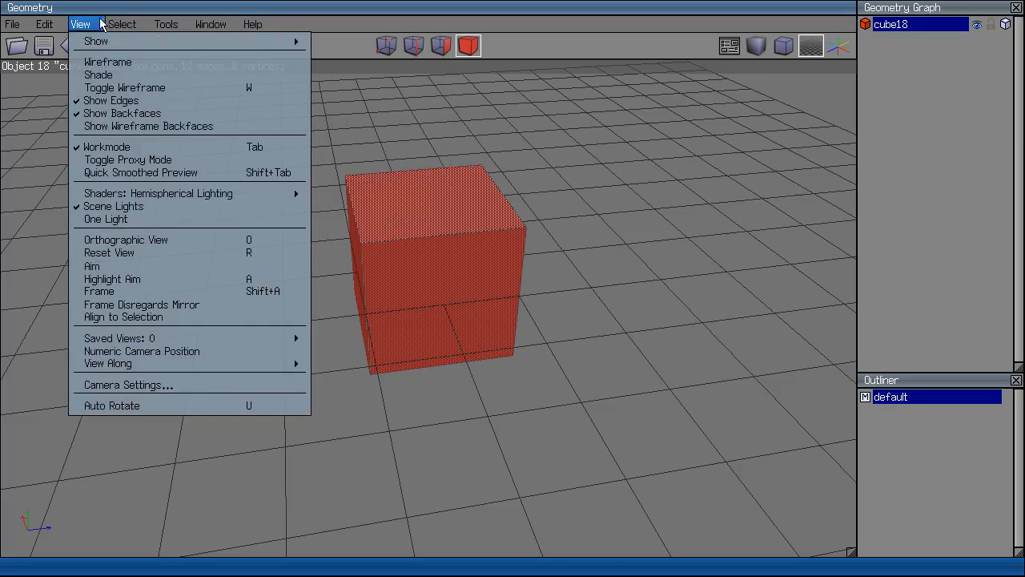
{"action": "mouse_move", "coordinate": [25, 28]}
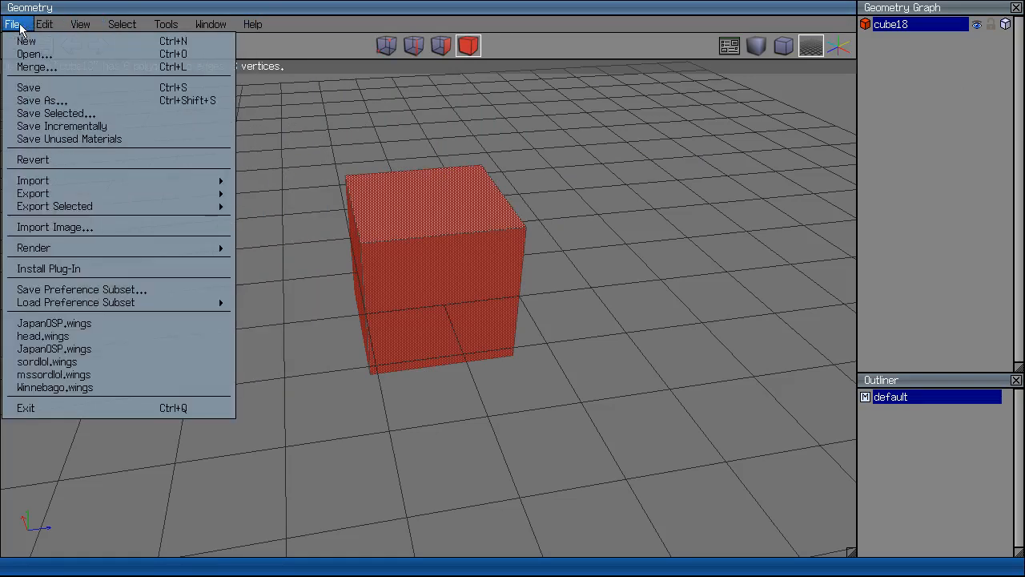
{"action": "mouse_move", "coordinate": [251, 22]}
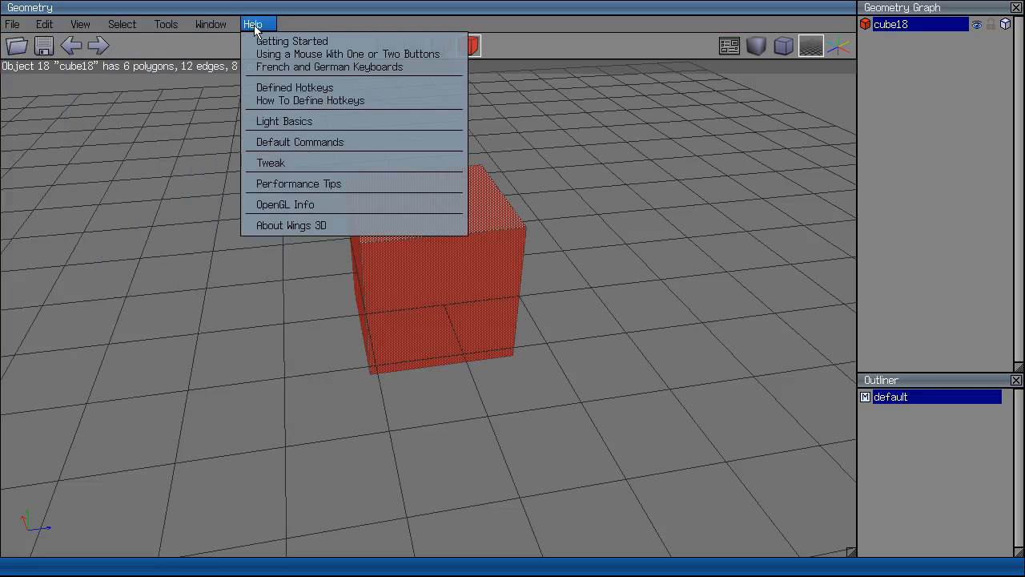
{"action": "left_click", "coordinate": [289, 87]}
{"action": "scroll", "coordinate": [614, 109], "scroll_direction": "down", "scroll_amount": 10}
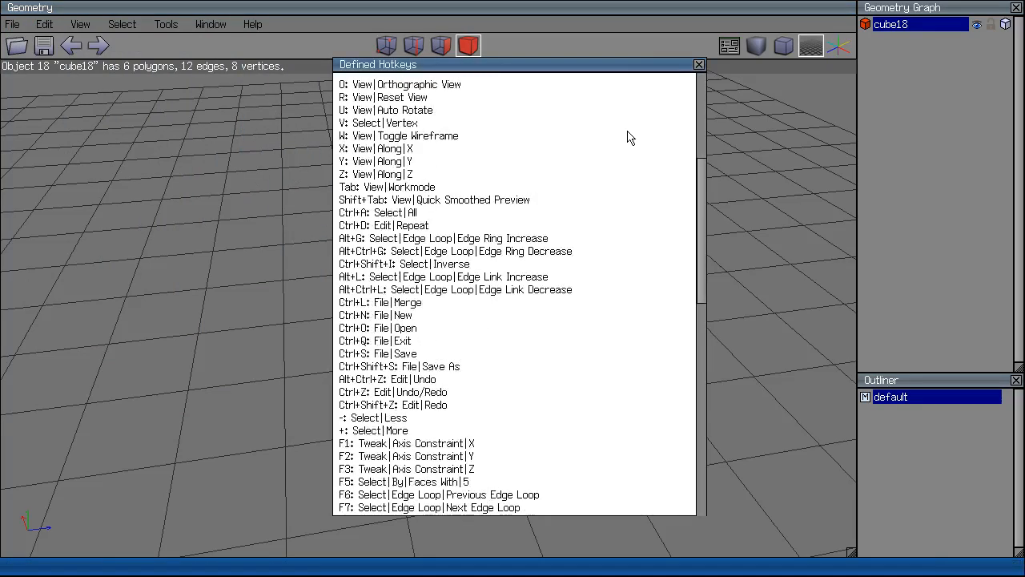
{"action": "scroll", "coordinate": [653, 164], "scroll_direction": "up", "scroll_amount": 10}
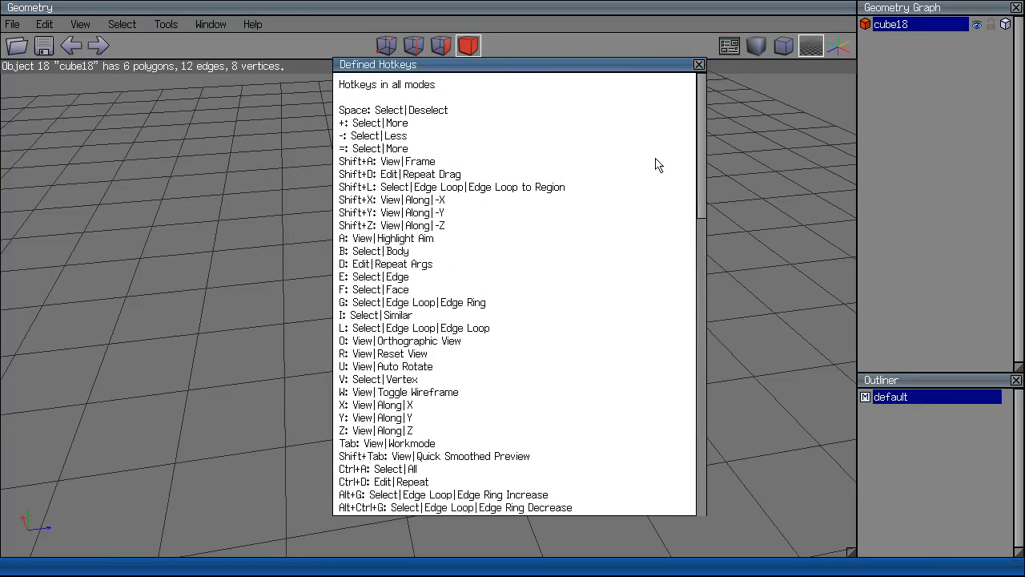
{"action": "scroll", "coordinate": [664, 189], "scroll_direction": "down", "scroll_amount": 10}
{"action": "scroll", "coordinate": [641, 145], "scroll_direction": "down", "scroll_amount": 20}
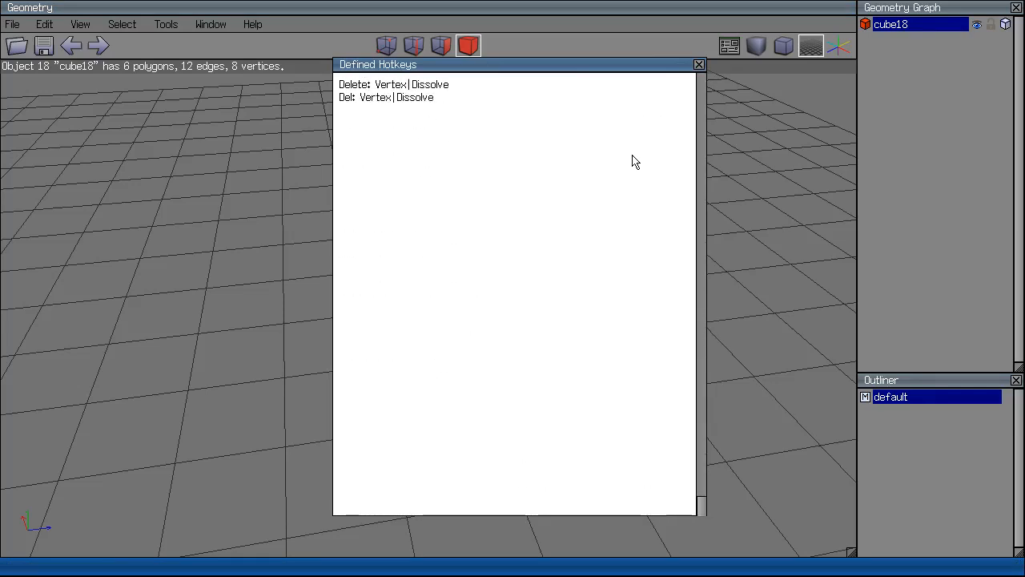
{"action": "scroll", "coordinate": [634, 161], "scroll_direction": "up", "scroll_amount": 10}
Hide the cube's top face and one side face.
{"action": "left_click", "coordinate": [699, 64]}
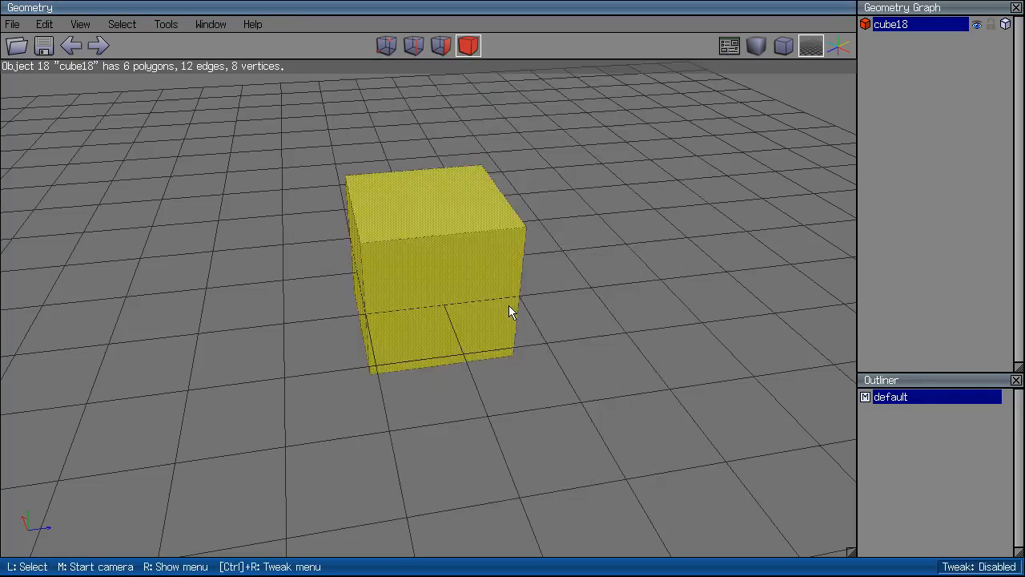
{"action": "right_click", "coordinate": [509, 311]}
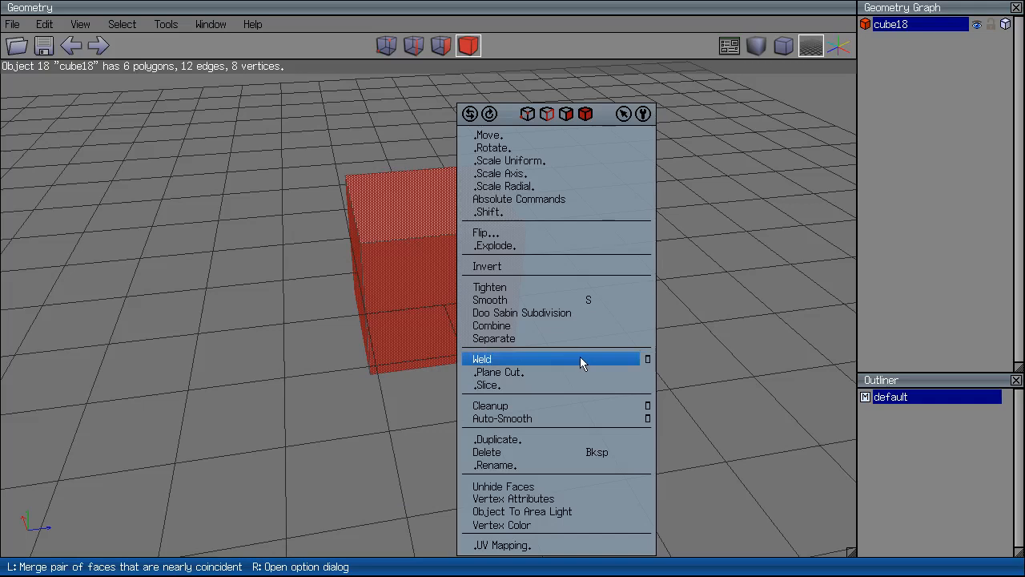
{"action": "left_click", "coordinate": [391, 300]}
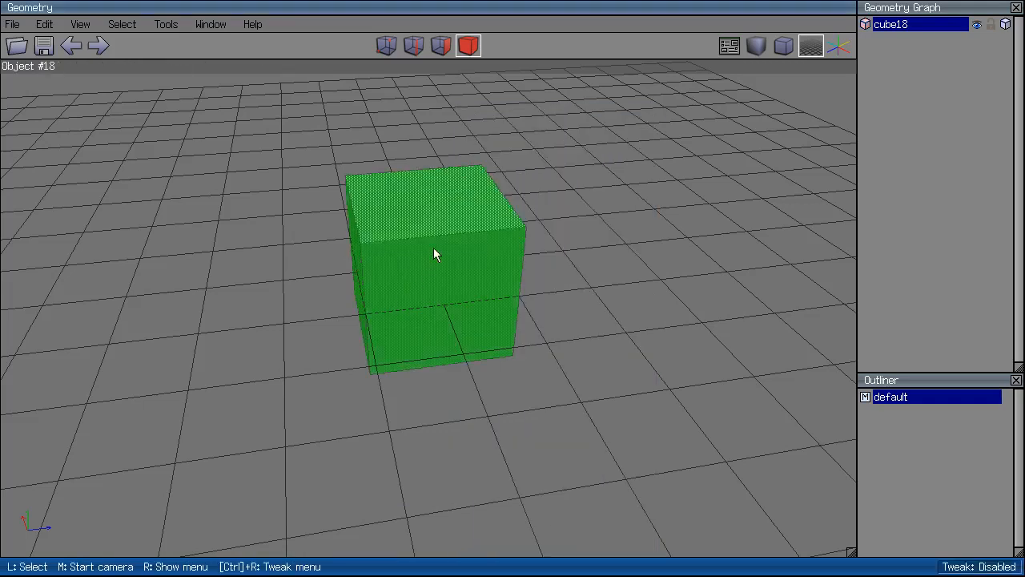
{"action": "left_click", "coordinate": [441, 46]}
{"action": "left_click", "coordinate": [417, 187]}
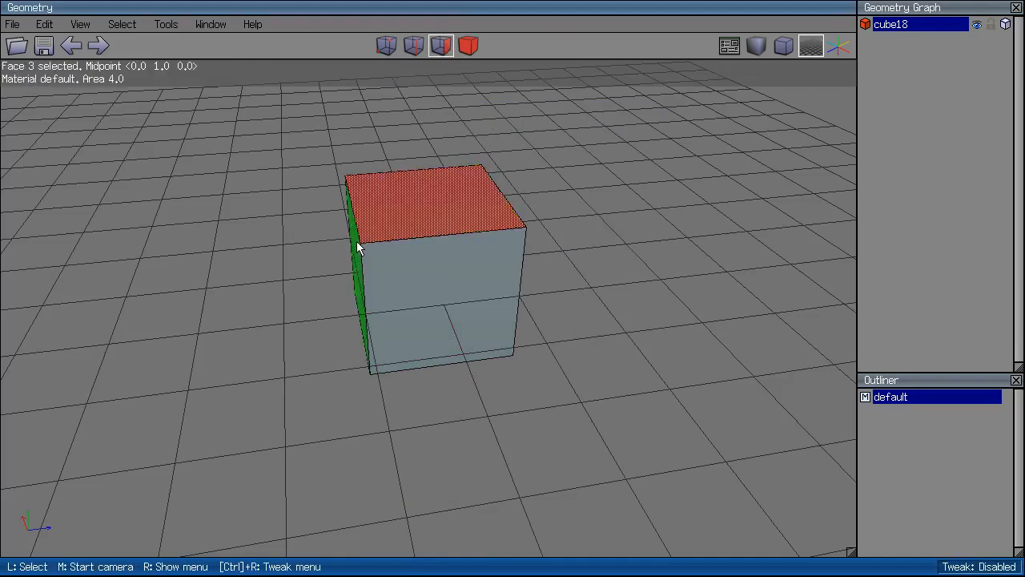
{"action": "left_click", "coordinate": [357, 245]}
{"action": "right_click", "coordinate": [357, 244]}
{"action": "left_click", "coordinate": [430, 457]}
Look inside the open cube, then restore its hidden faces with Unhide Faces.
{"action": "middle_click", "coordinate": [447, 454]}
{"action": "left_click", "coordinate": [606, 298]}
{"action": "right_click", "coordinate": [606, 298]}
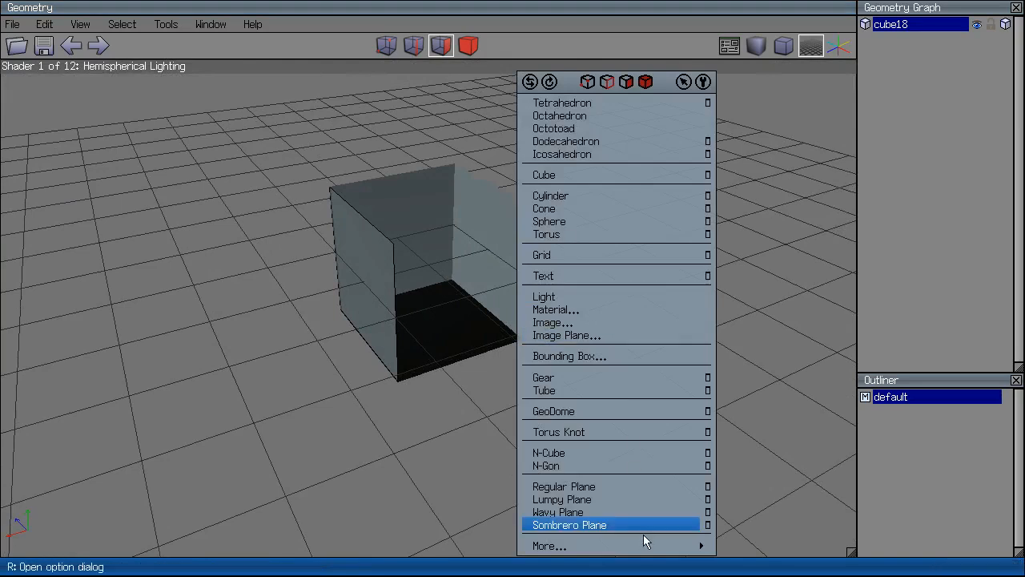
{"action": "left_click", "coordinate": [468, 46]}
{"action": "right_click", "coordinate": [478, 228]}
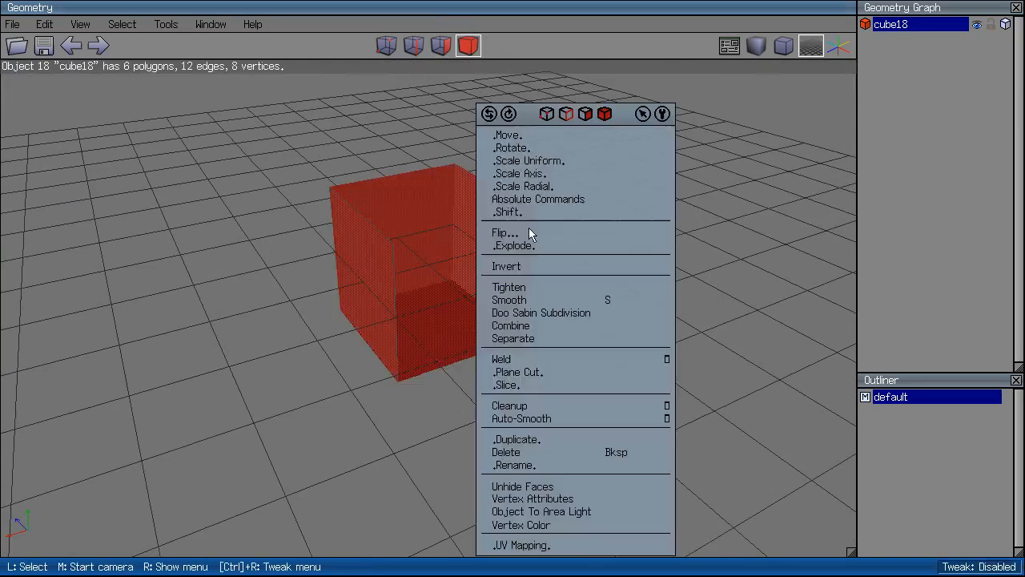
{"action": "left_click", "coordinate": [563, 483]}
Select the cube and delete it, leaving the grid empty.
{"action": "left_click", "coordinate": [464, 199]}
{"action": "middle_click", "coordinate": [516, 152]}
{"action": "left_click", "coordinate": [515, 152]}
{"action": "left_click", "coordinate": [414, 210]}
{"action": "key", "text": "Delete"}
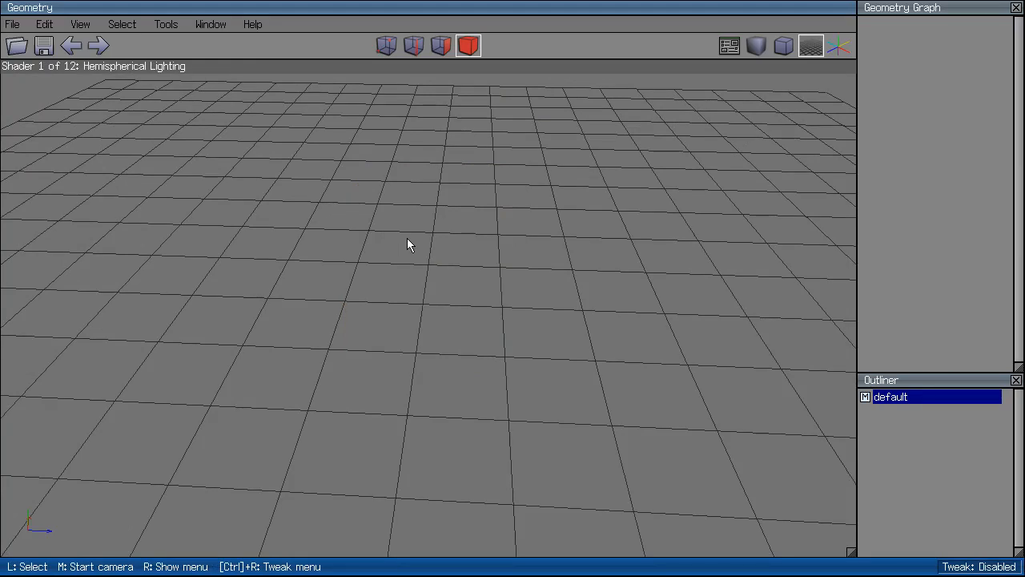
Add a new cube and smooth its top face into four faces.
{"action": "right_click", "coordinate": [494, 324]}
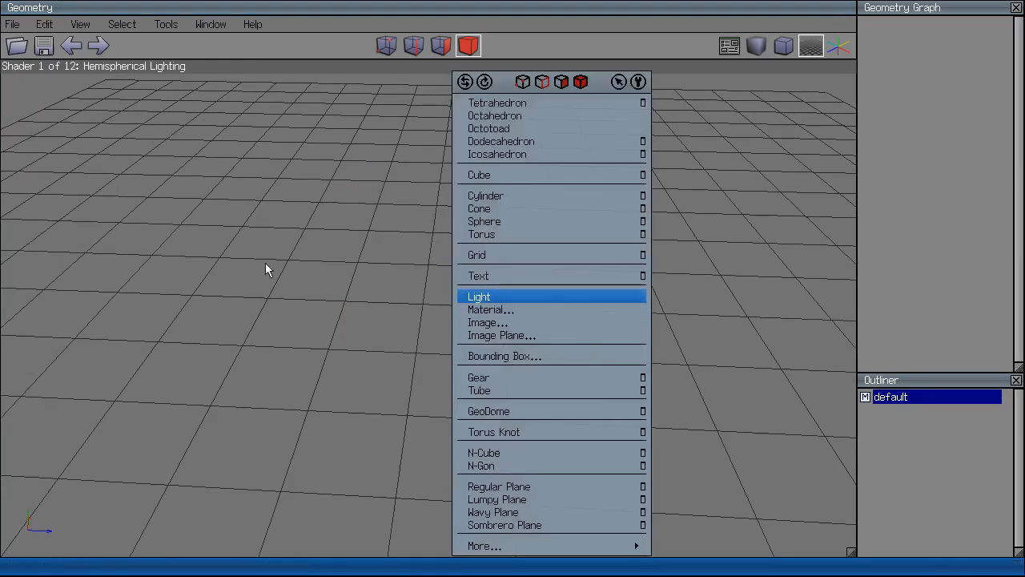
{"action": "left_click", "coordinate": [501, 174]}
{"action": "left_click", "coordinate": [440, 46]}
{"action": "left_click", "coordinate": [433, 215]}
{"action": "right_click", "coordinate": [433, 215]}
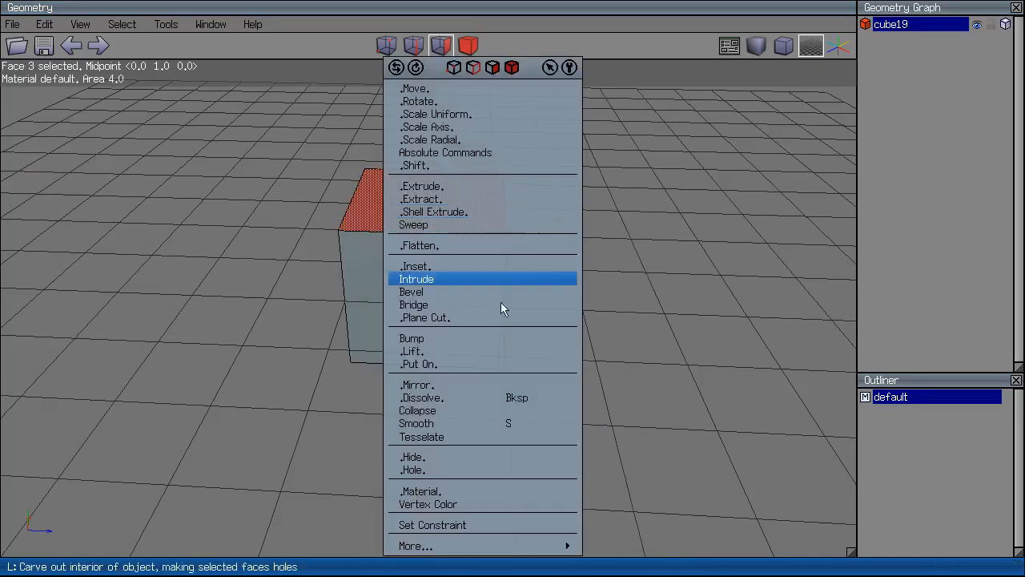
{"action": "left_click", "coordinate": [485, 422]}
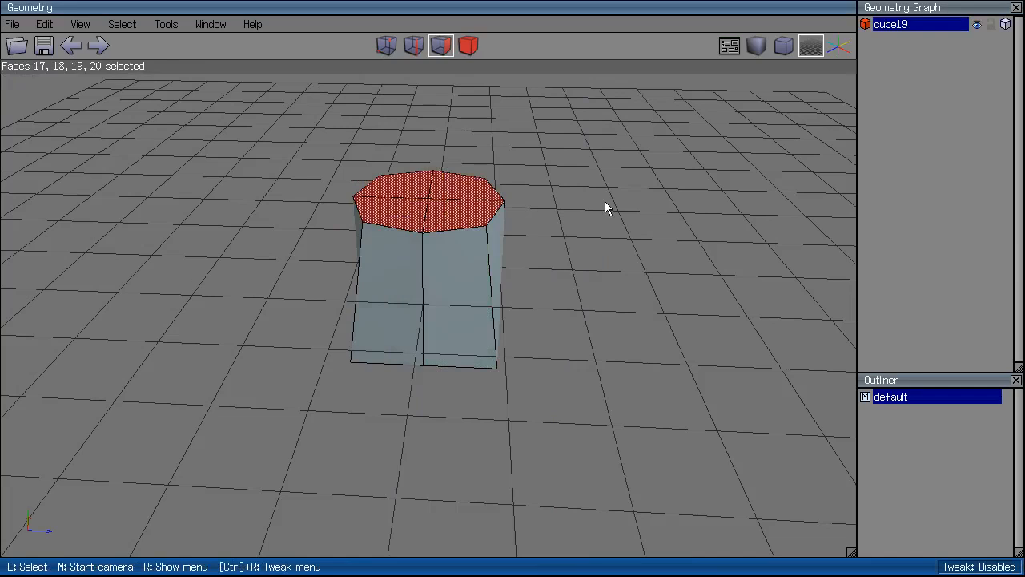
Smooth a side face of the cube into four faces.
{"action": "middle_click", "coordinate": [683, 199]}
{"action": "left_click", "coordinate": [614, 140]}
{"action": "key", "text": "space"}
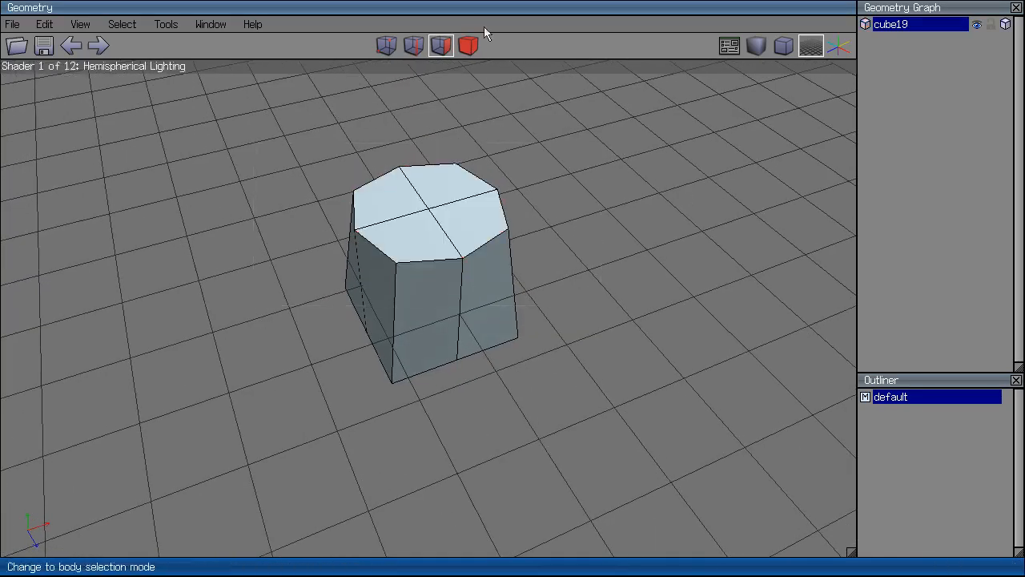
{"action": "left_click", "coordinate": [414, 310]}
{"action": "key", "text": "s"}
{"action": "left_click", "coordinate": [446, 322]}
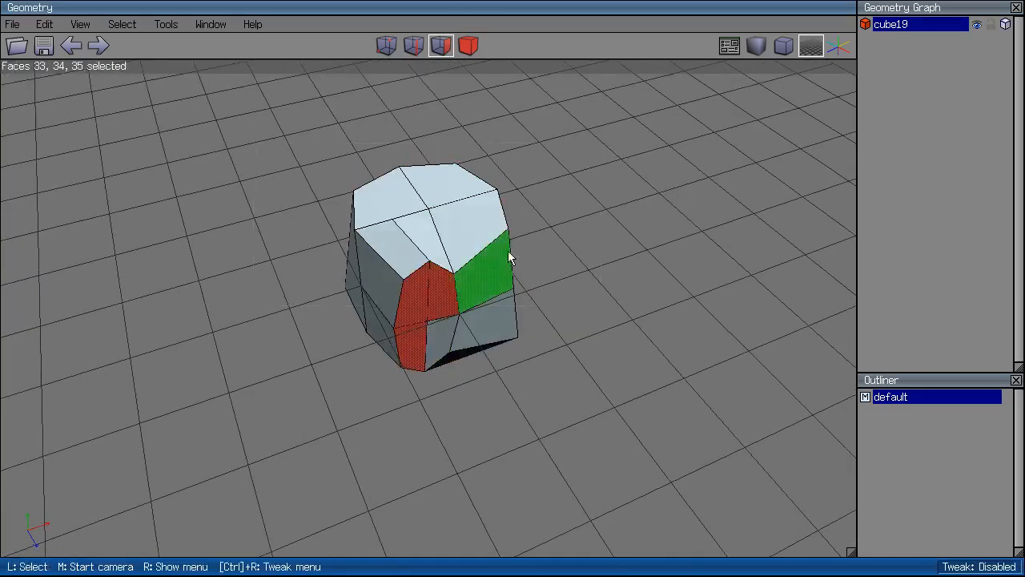
{"action": "key", "text": "space"}
Smooth two faces on the left side of the shape.
{"action": "middle_click", "coordinate": [490, 313]}
{"action": "left_click", "coordinate": [407, 291]}
{"action": "left_click", "coordinate": [407, 291]}
{"action": "key", "text": "s"}
{"action": "key", "text": "space"}
{"action": "left_click", "coordinate": [401, 290]}
{"action": "key", "text": "s"}
{"action": "key", "text": "space"}
Smooth a face on the right side of the rock.
{"action": "middle_click", "coordinate": [718, 282]}
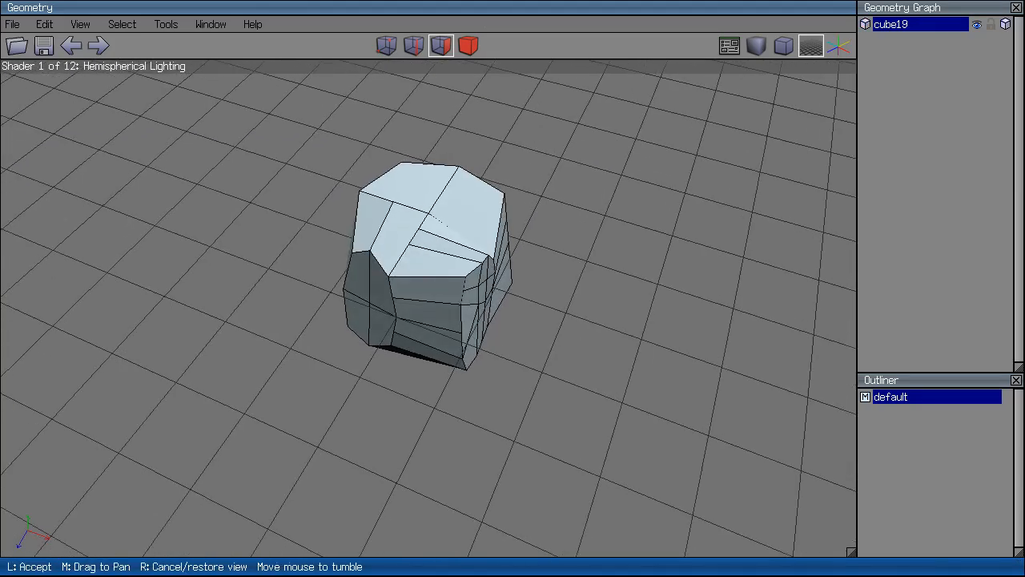
{"action": "left_click", "coordinate": [495, 208]}
{"action": "left_click", "coordinate": [495, 208]}
{"action": "key", "text": "s"}
Preview the rock with smooth shading, then select the whole object and delete it.
{"action": "key", "text": "b"}
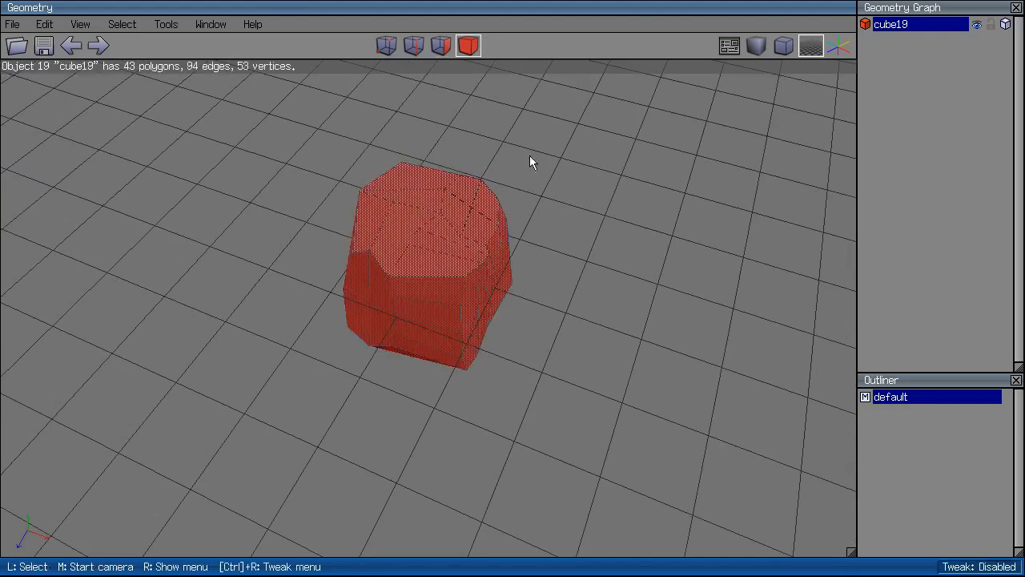
{"action": "right_click", "coordinate": [561, 204]}
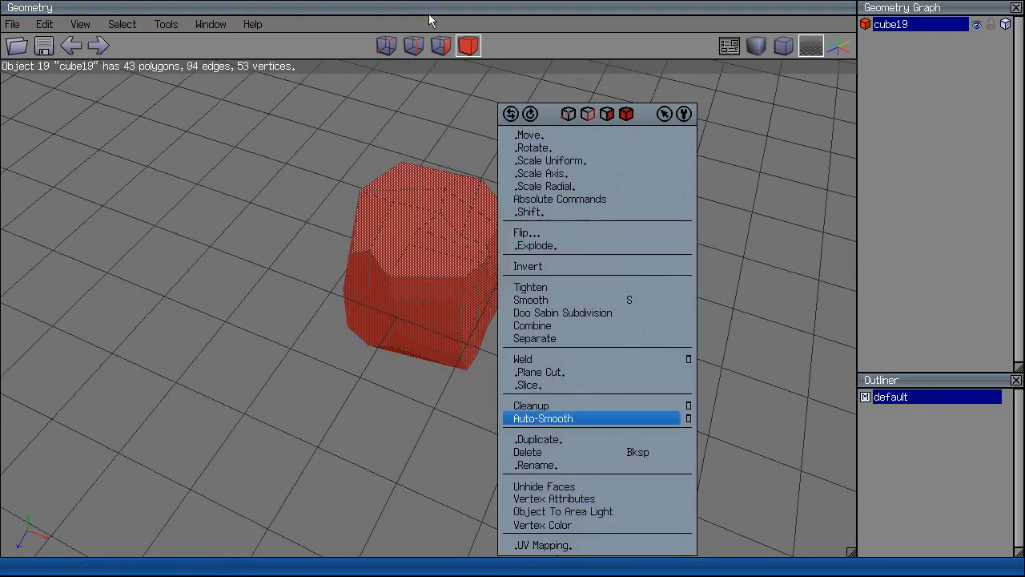
{"action": "right_click", "coordinate": [488, 202]}
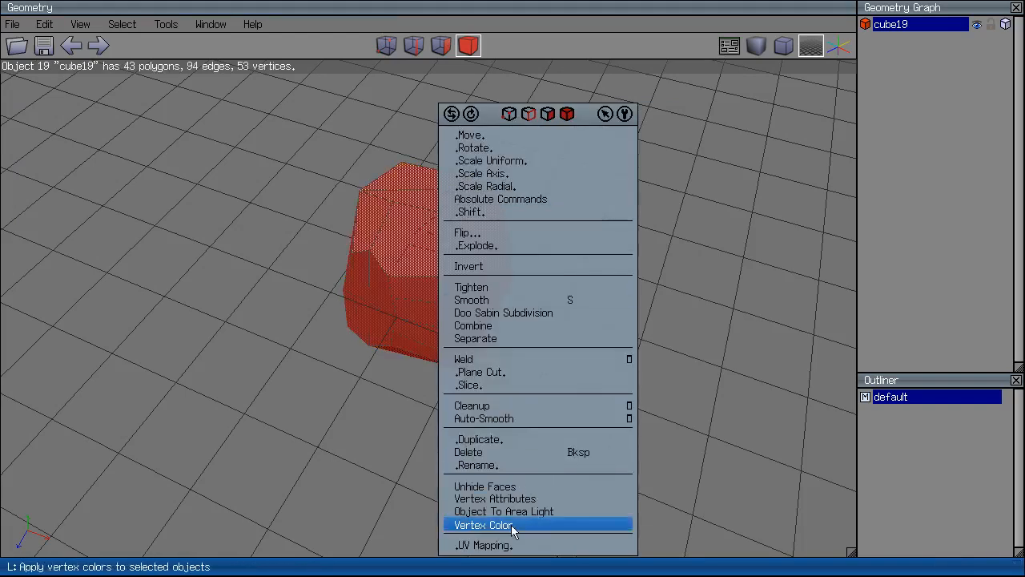
{"action": "left_click", "coordinate": [511, 423]}
{"action": "key", "text": "Tab"}
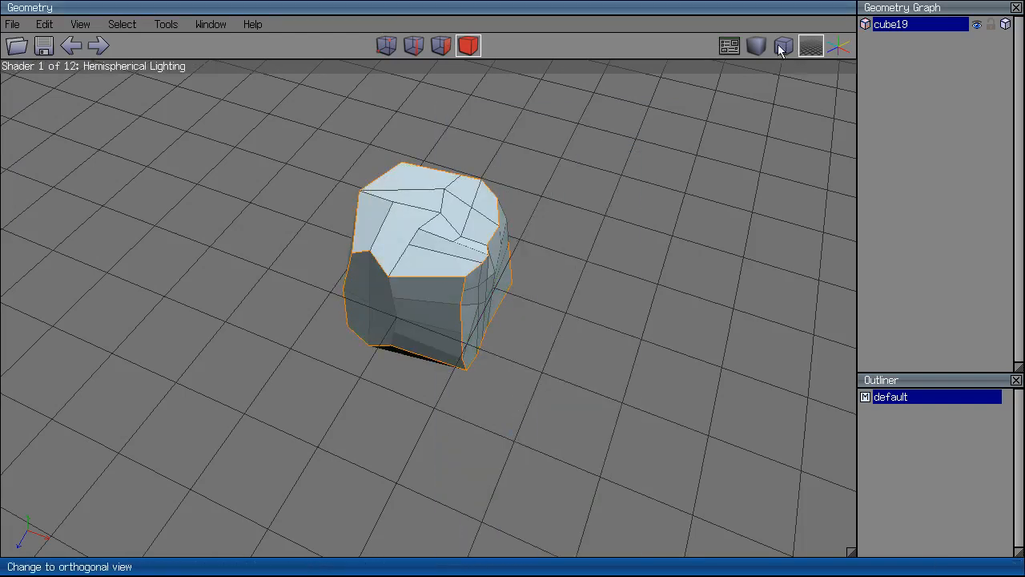
{"action": "middle_click", "coordinate": [591, 287]}
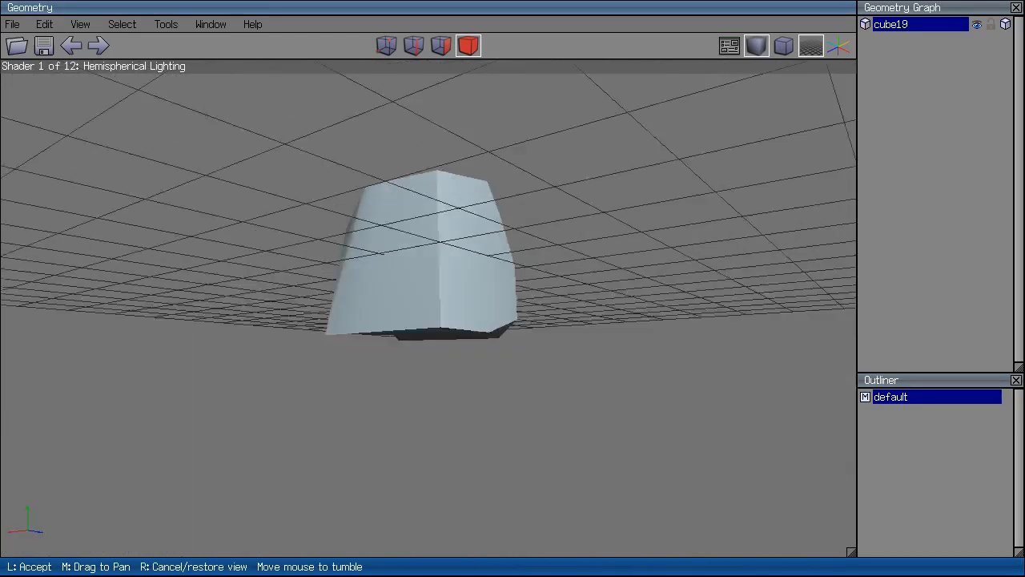
{"action": "left_click", "coordinate": [450, 309]}
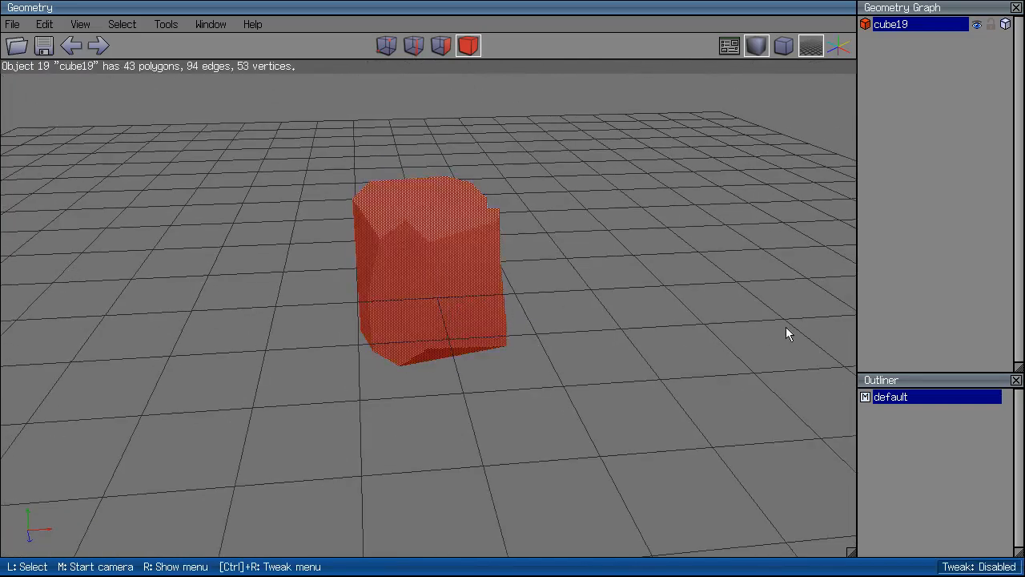
{"action": "key", "text": "Delete"}
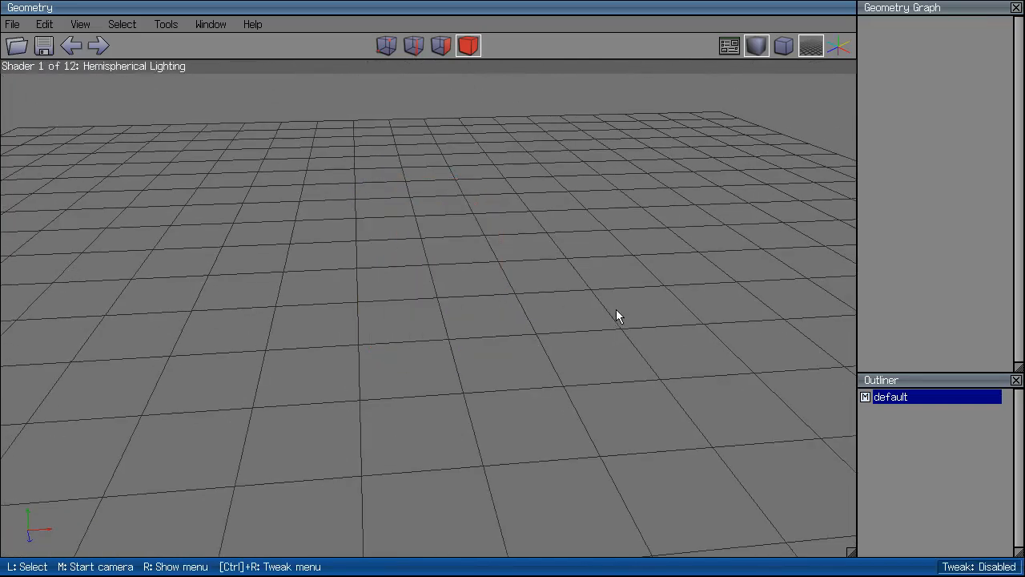